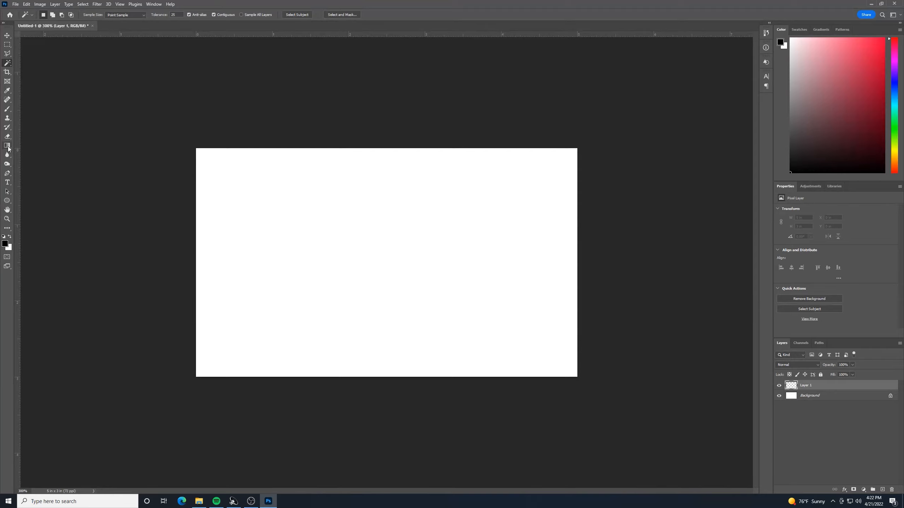
Draw a black rectangle about 40 px wide and 215 px high along the canvas's left edge, with its corner radii at 0 px
{"action": "left_click_drag", "start_coordinate": [7, 146], "coordinate": [24, 147]}
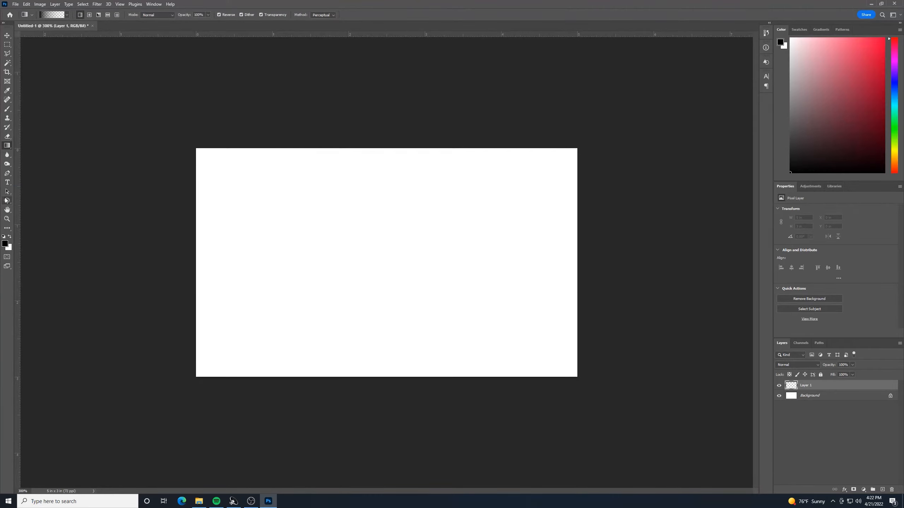
{"action": "left_click_drag", "start_coordinate": [6, 201], "coordinate": [32, 201]}
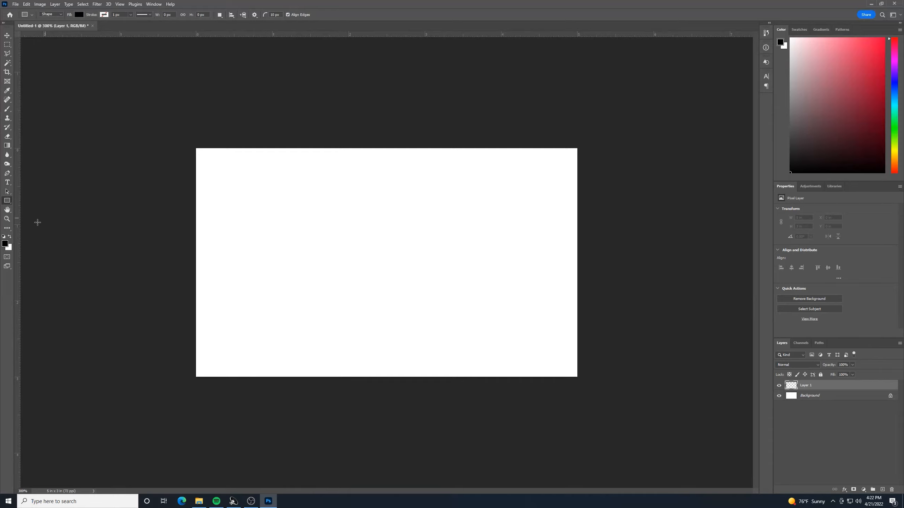
{"action": "left_click_drag", "start_coordinate": [196, 149], "coordinate": [238, 376]}
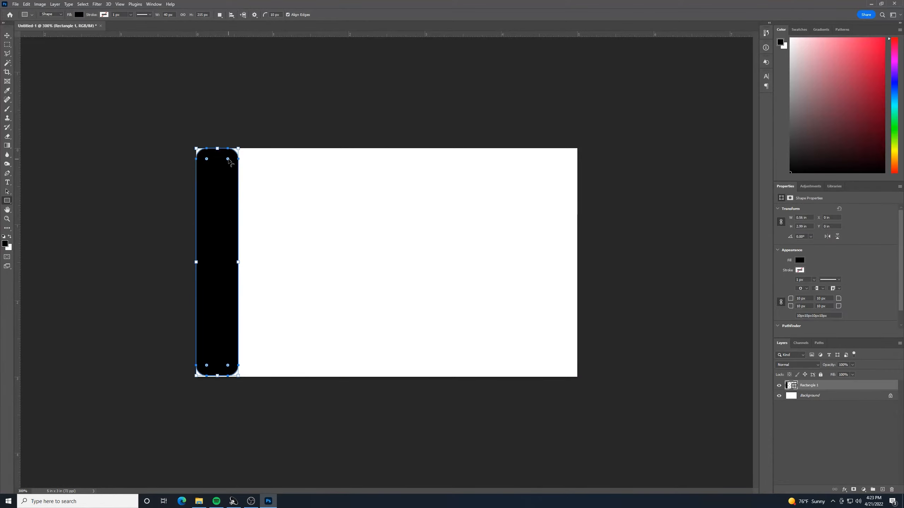
{"action": "left_click_drag", "start_coordinate": [229, 161], "coordinate": [268, 139]}
{"action": "left_click", "coordinate": [6, 36]}
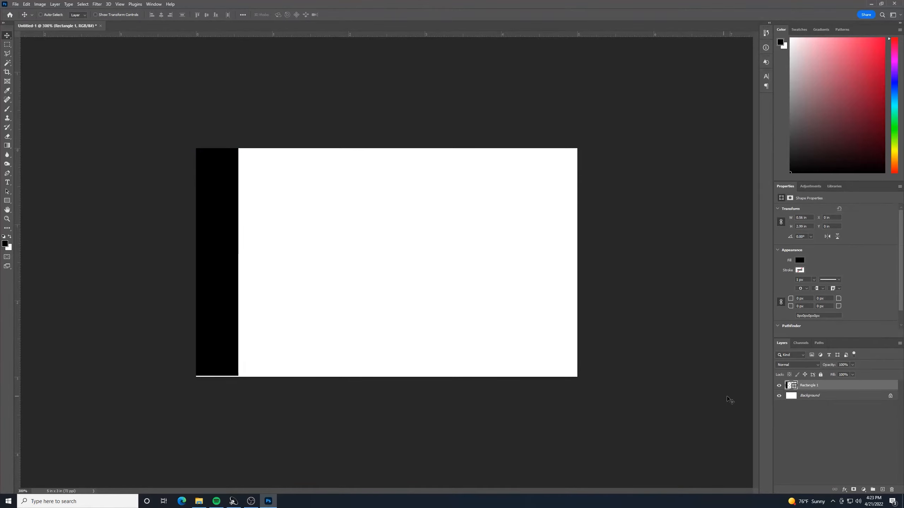
Transform the black rectangle to the full 3 in canvas height and narrow it to about 0.31 in wide
{"action": "key", "text": "ctrl+t"}
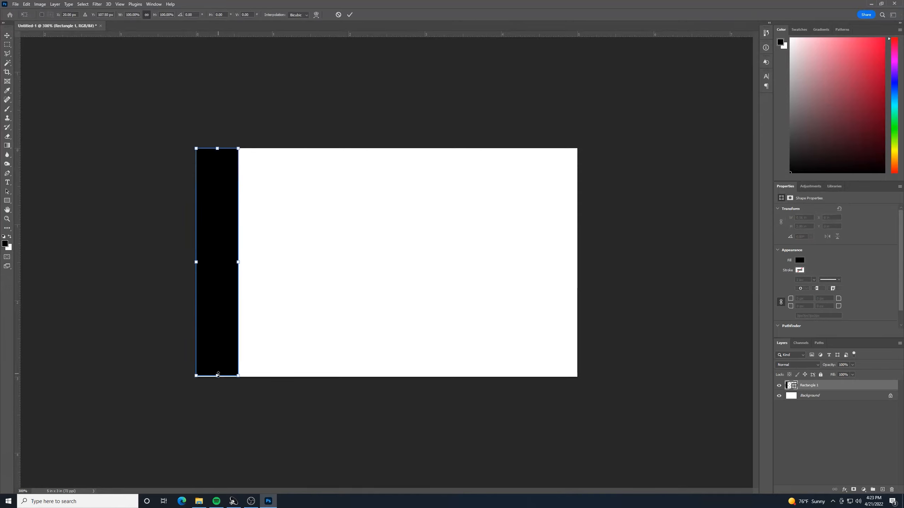
{"action": "left_click_drag", "start_coordinate": [216, 377], "coordinate": [217, 377]}
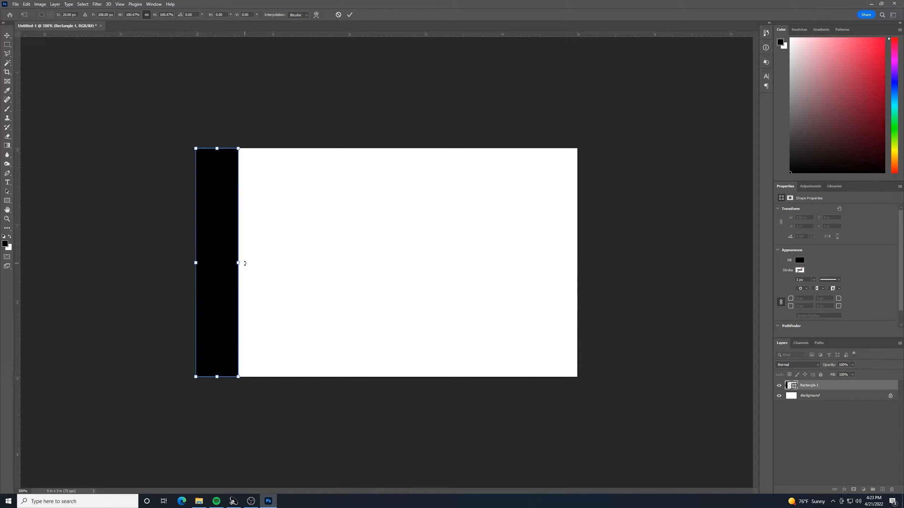
{"action": "left_click_drag", "start_coordinate": [239, 263], "coordinate": [220, 273]}
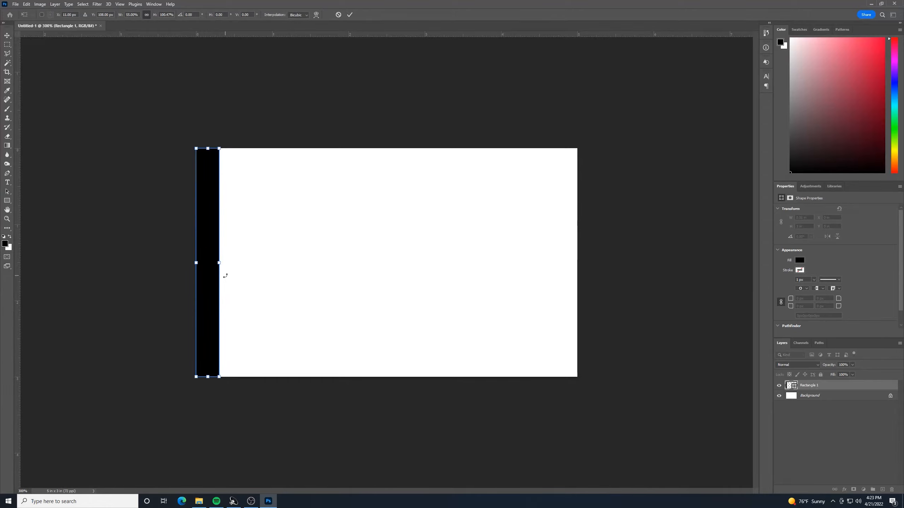
{"action": "left_click", "coordinate": [11, 33]}
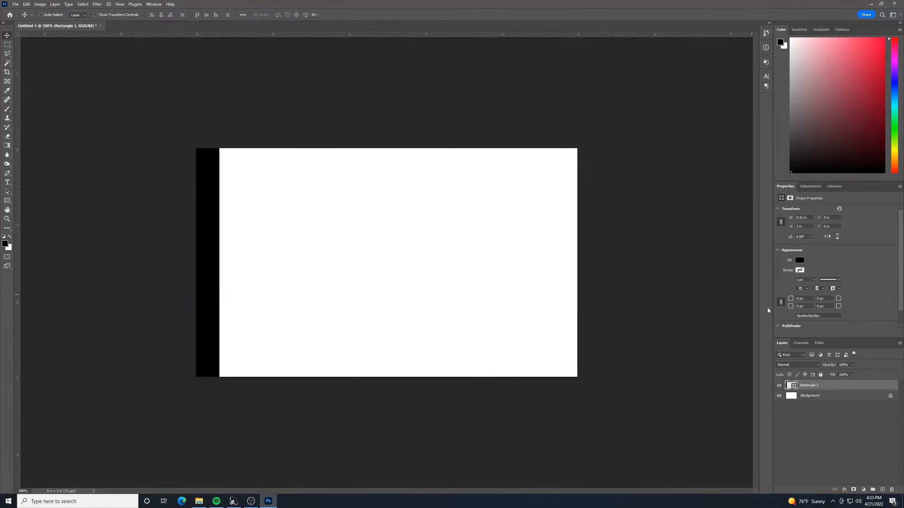
Set the rectangle's fill to the solid colour 00aeff
{"action": "left_click", "coordinate": [800, 260]}
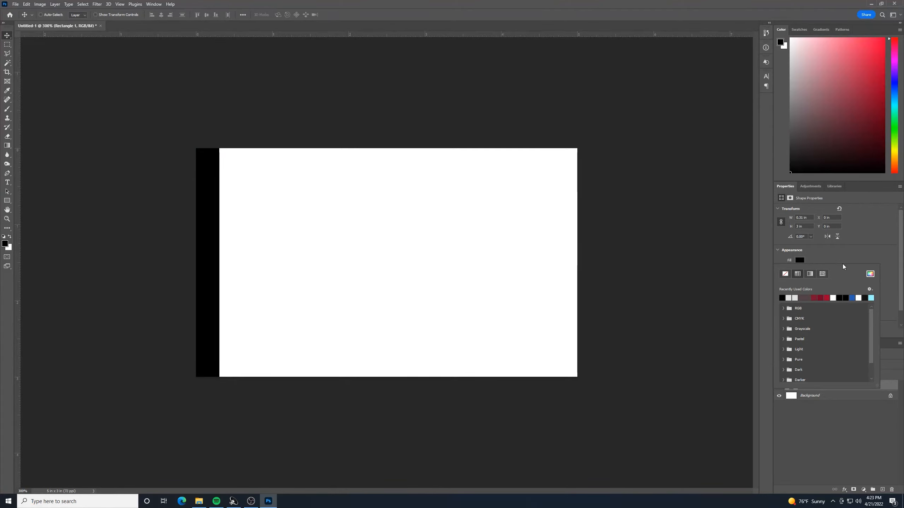
{"action": "left_click", "coordinate": [870, 274]}
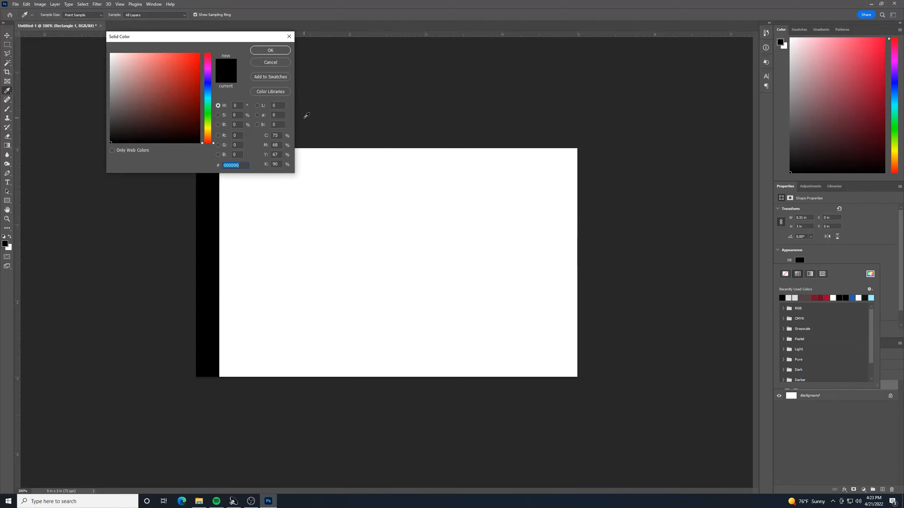
{"action": "type", "text": "00aeff"}
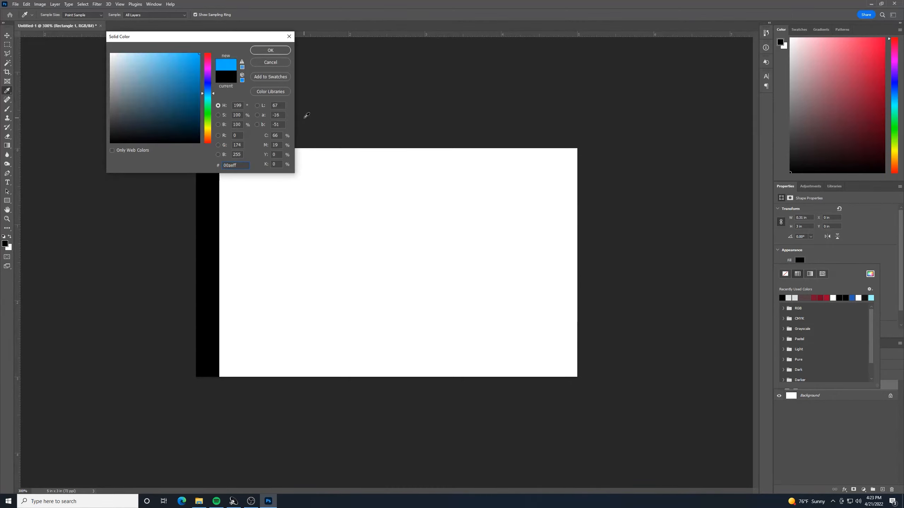
{"action": "left_click", "coordinate": [274, 51]}
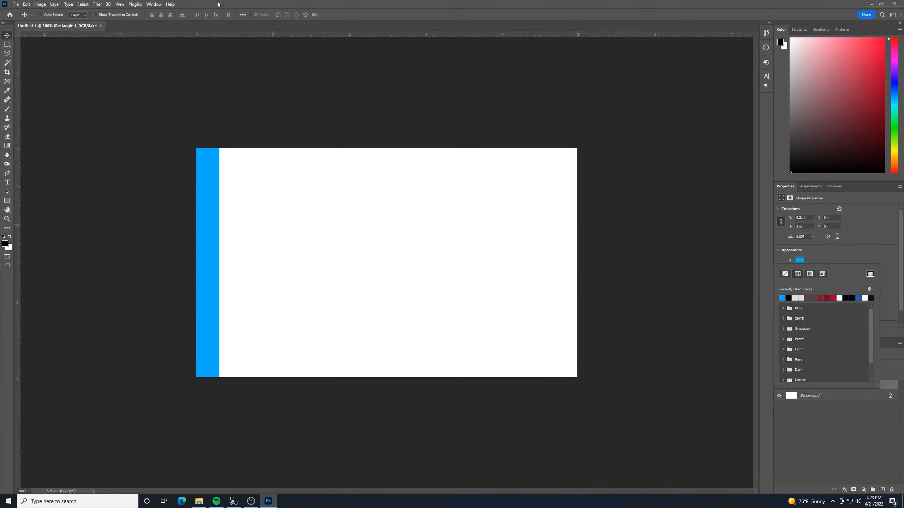
{"action": "left_click", "coordinate": [827, 445]}
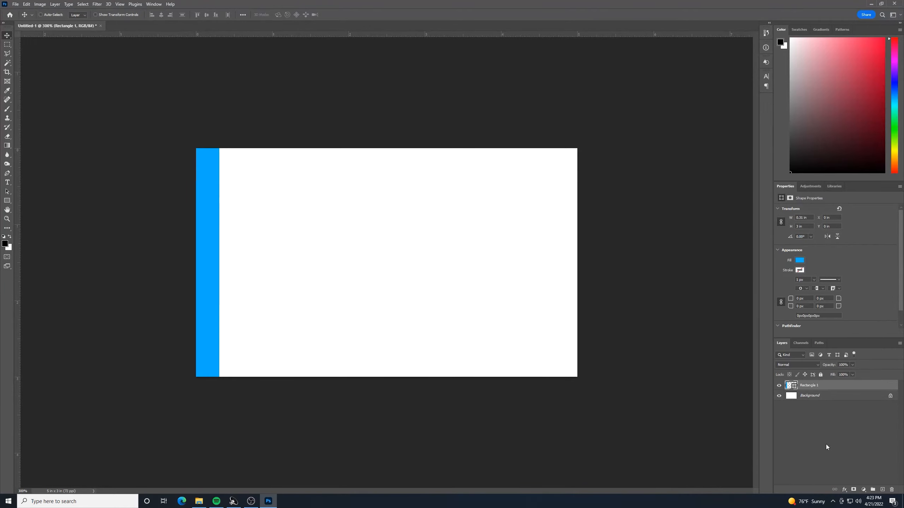
Duplicate the blue stripe's layer and move the copy horizontally to about X 1.01 in
{"action": "right_click", "coordinate": [850, 387]}
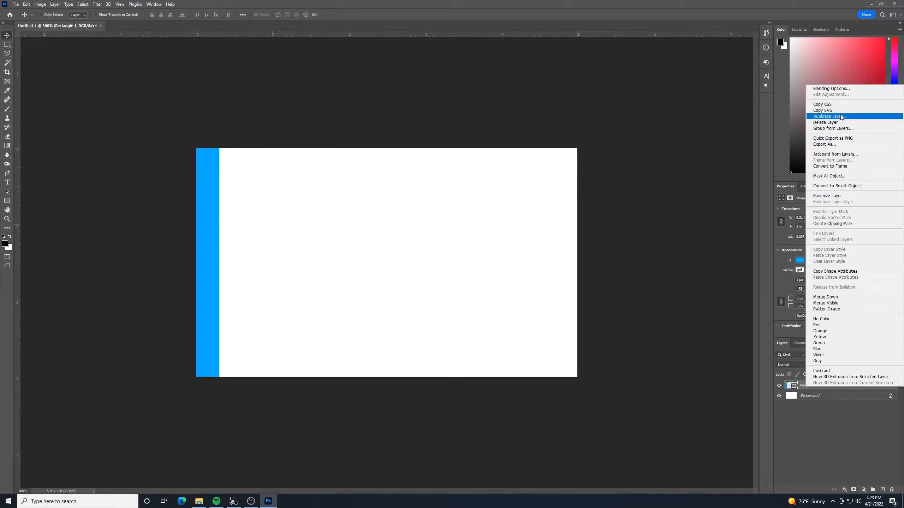
{"action": "left_click", "coordinate": [830, 117]}
{"action": "left_click", "coordinate": [510, 146]}
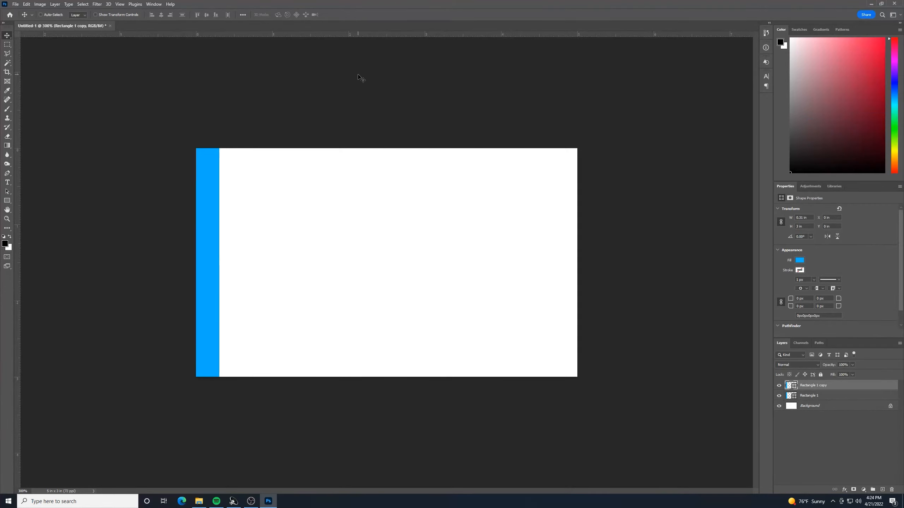
{"action": "left_click_drag", "start_coordinate": [209, 196], "coordinate": [286, 189]}
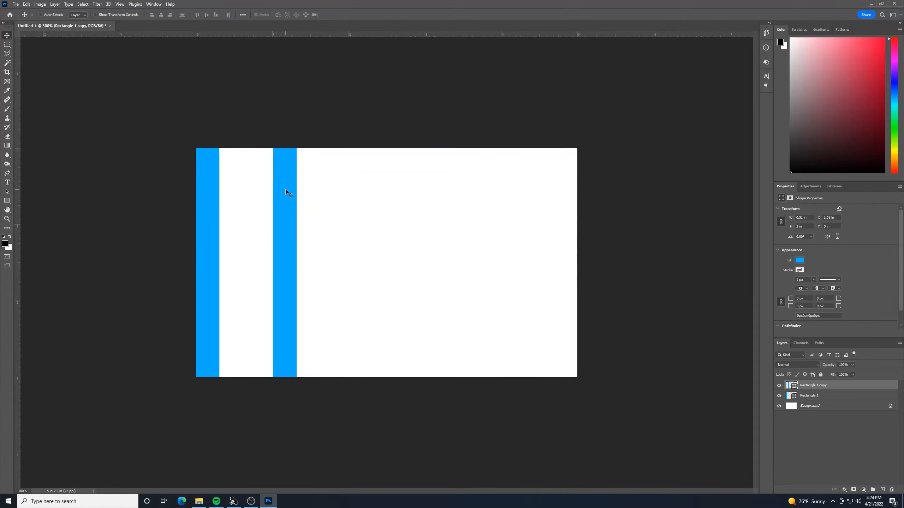
Duplicate the second stripe's layer and move the new copy horizontally to about X 1.74 in
{"action": "right_click", "coordinate": [853, 387]}
{"action": "left_click", "coordinate": [826, 109]}
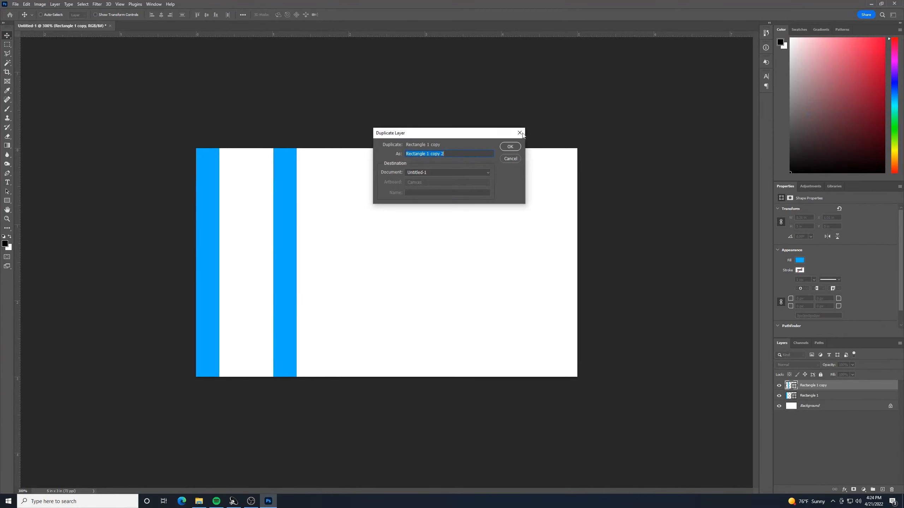
{"action": "left_click", "coordinate": [508, 147]}
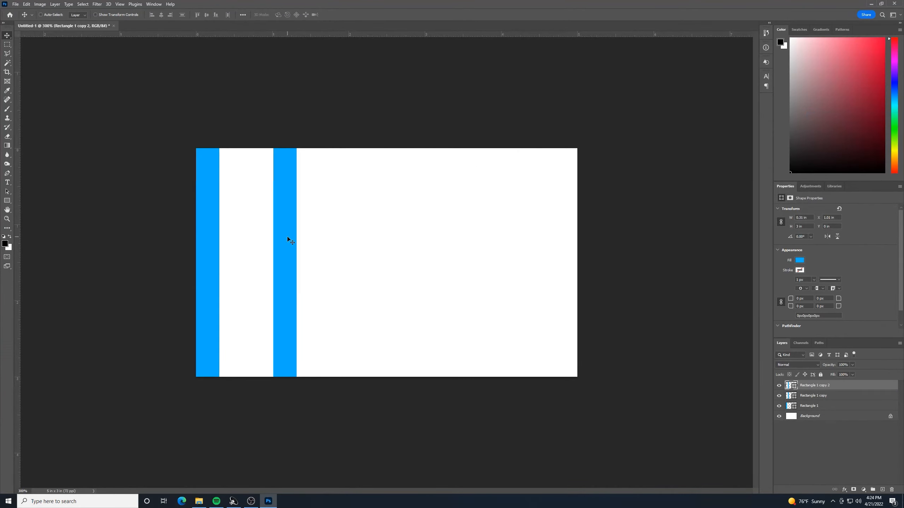
{"action": "left_click_drag", "start_coordinate": [289, 238], "coordinate": [343, 230]}
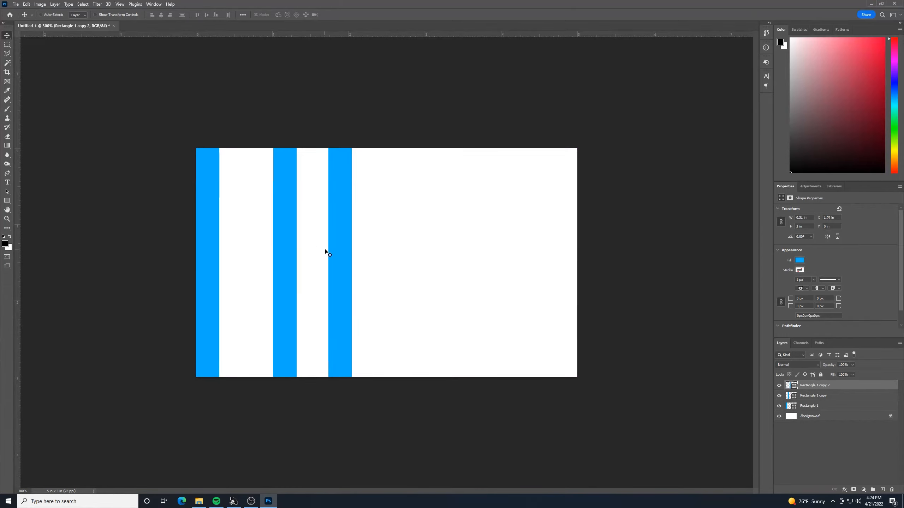
{"action": "left_click", "coordinate": [840, 398], "text": "shift"}
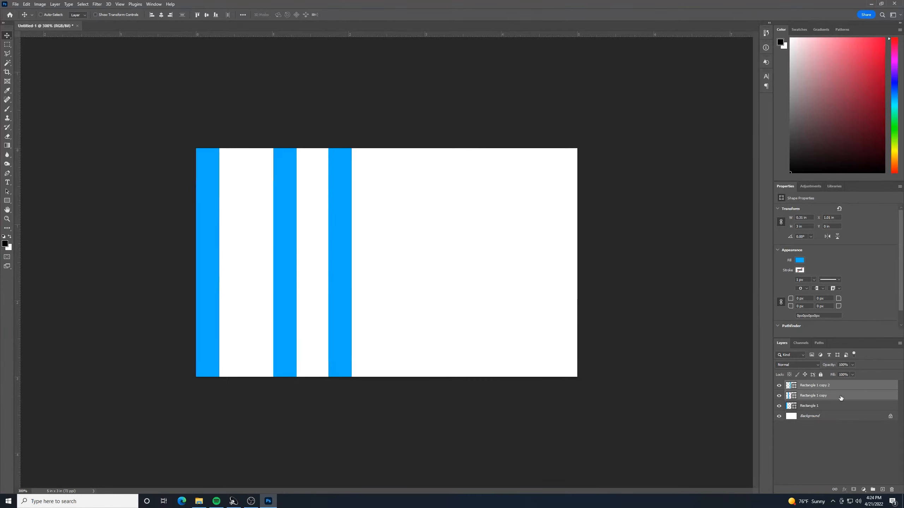
{"action": "key", "text": "ctrl+t"}
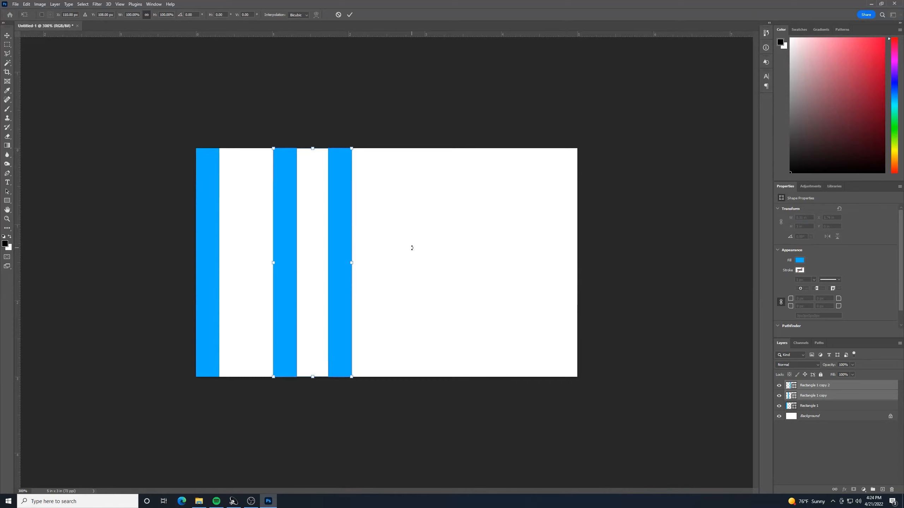
{"action": "key", "text": "Return"}
Transform Rectangle 1 and Rectangle 1 copy together to about 0.97 in overall width, spanning the full 3 in canvas height
{"action": "left_click", "coordinate": [839, 407]}
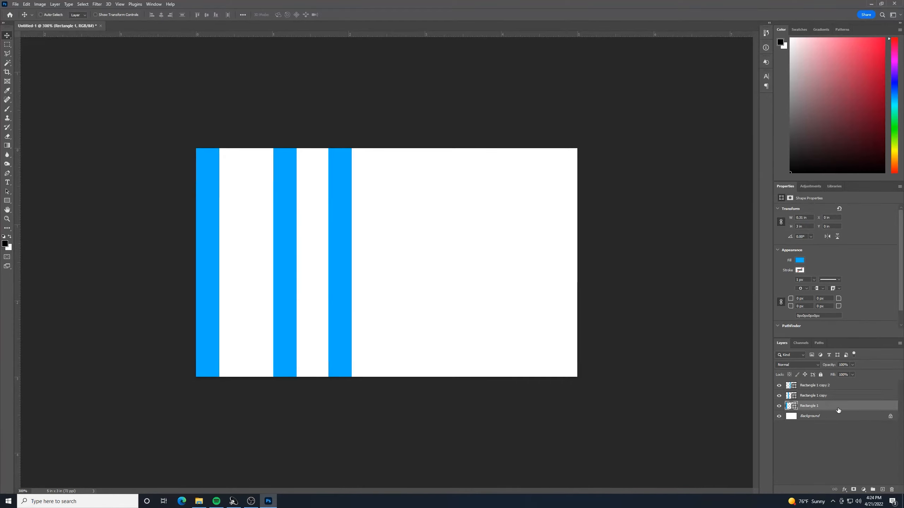
{"action": "left_click", "coordinate": [839, 397], "text": "shift"}
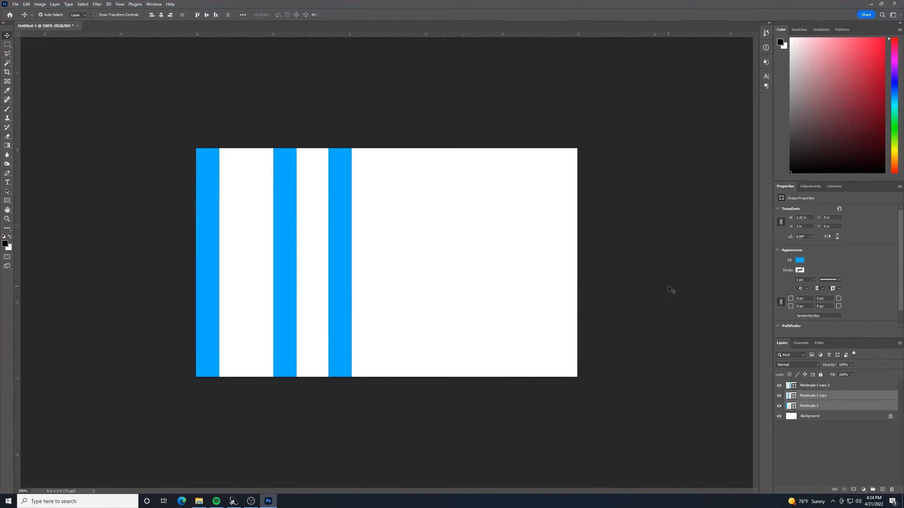
{"action": "key", "text": "ctrl+t"}
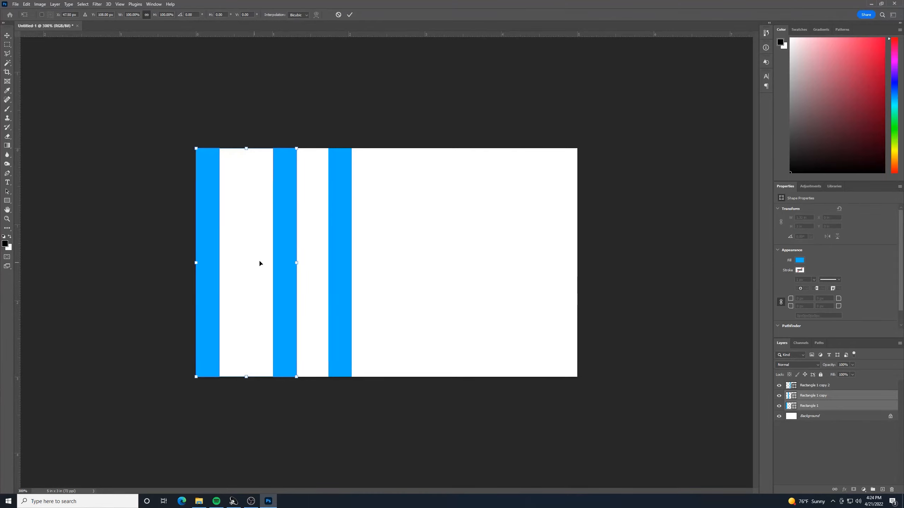
{"action": "left_click_drag", "start_coordinate": [298, 261], "coordinate": [271, 264]}
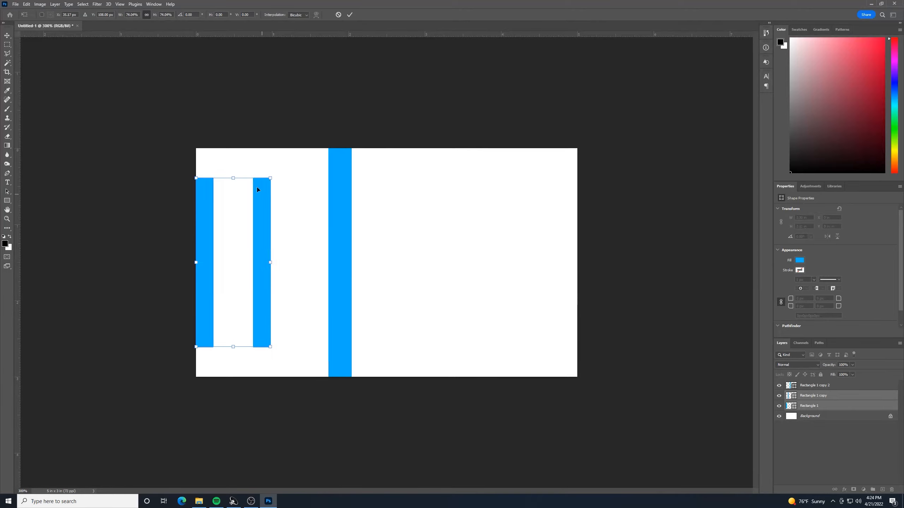
{"action": "left_click_drag", "start_coordinate": [236, 177], "coordinate": [243, 148]}
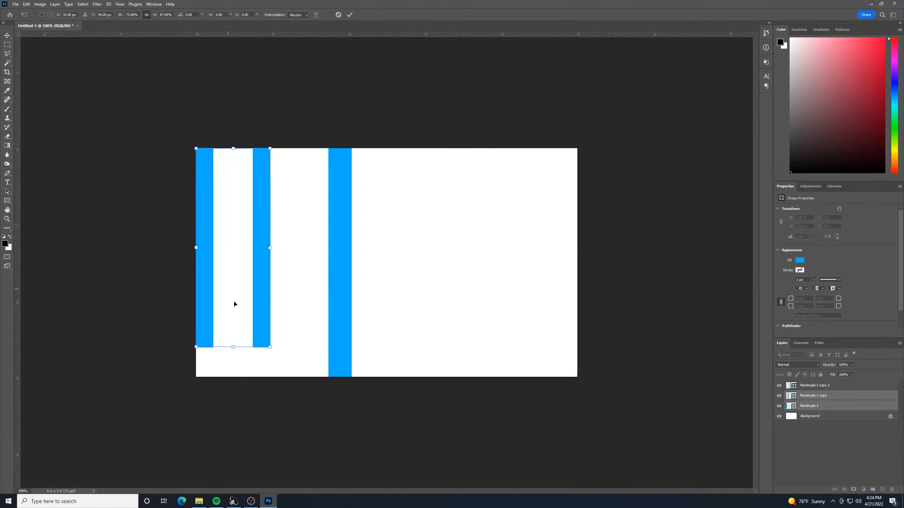
{"action": "left_click_drag", "start_coordinate": [233, 346], "coordinate": [233, 377]}
{"action": "key", "text": "Return"}
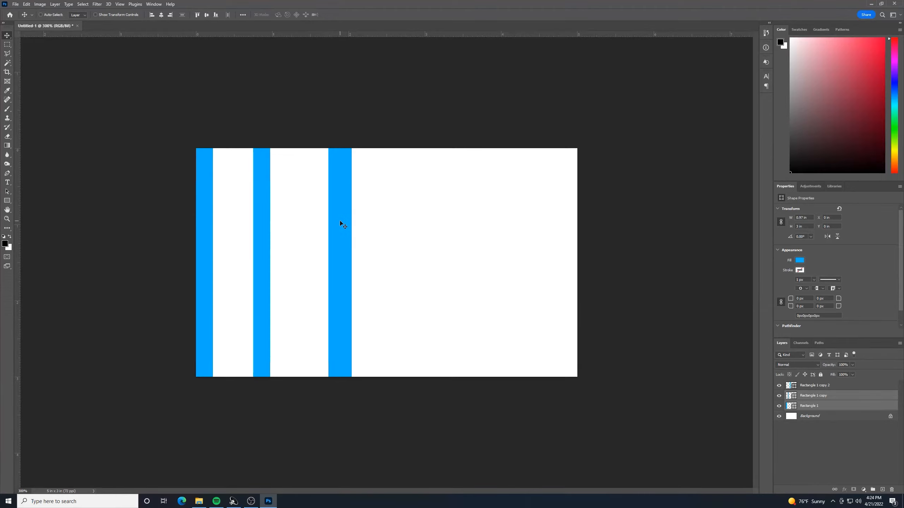
Move Rectangle 1 copy 2 to the canvas's right edge and widen it to about 3.64 in, starting at about X 1.36 in
{"action": "mouse_move", "coordinate": [342, 230]}
{"action": "left_mouse_down"}
{"action": "mouse_move", "coordinate": [322, 228]}
{"action": "mouse_move", "coordinate": [342, 238]}
{"action": "left_mouse_up"}
{"action": "left_click", "coordinate": [845, 386]}
{"action": "left_click_drag", "start_coordinate": [349, 272], "coordinate": [577, 287]}
{"action": "key", "text": "ctrl+t"}
{"action": "key", "text": "Return"}
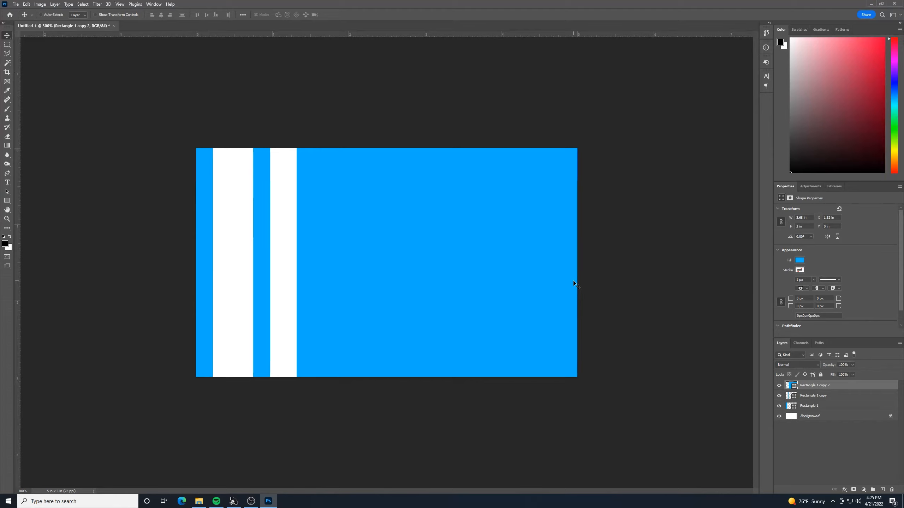
{"action": "key", "text": "ctrl+t"}
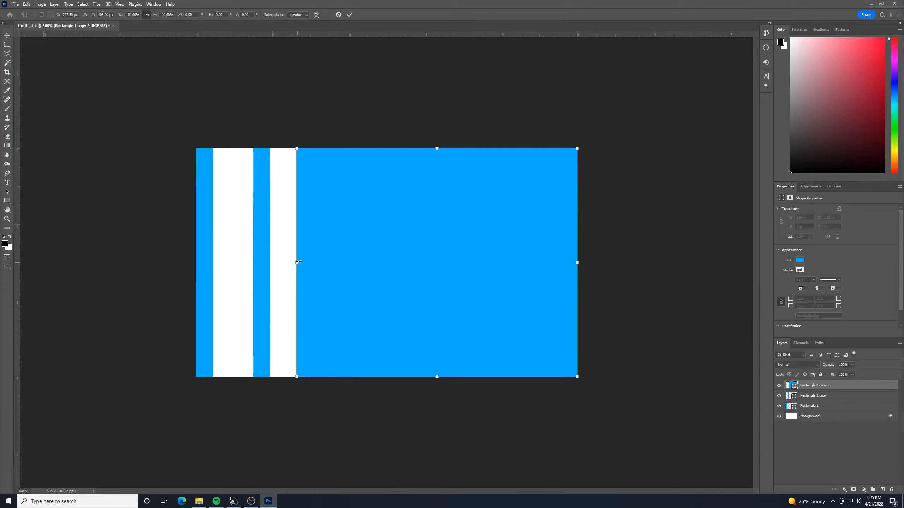
{"action": "left_click_drag", "start_coordinate": [298, 262], "coordinate": [301, 261]}
{"action": "key", "text": "Return"}
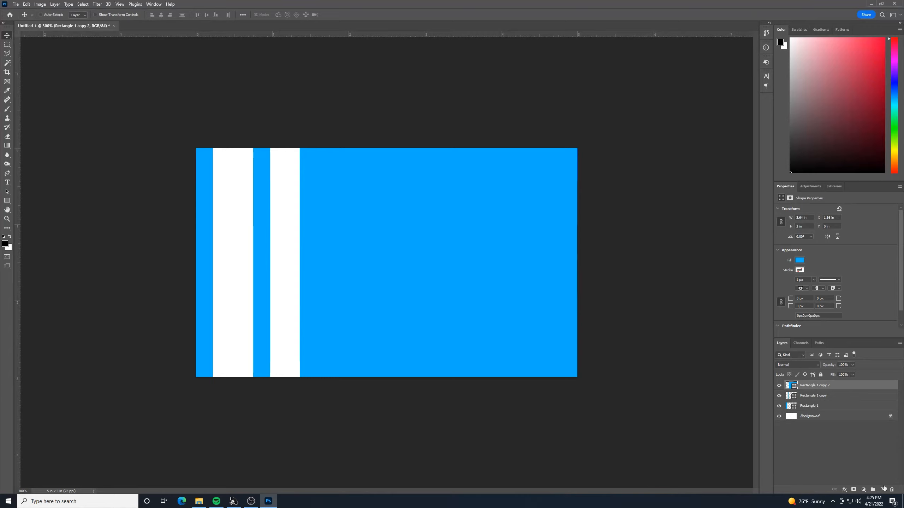
Add a new layer and draw a thin horizontal black bar about 274 px by 9 px from the second white stripe across the large blue block
{"action": "left_click", "coordinate": [883, 491]}
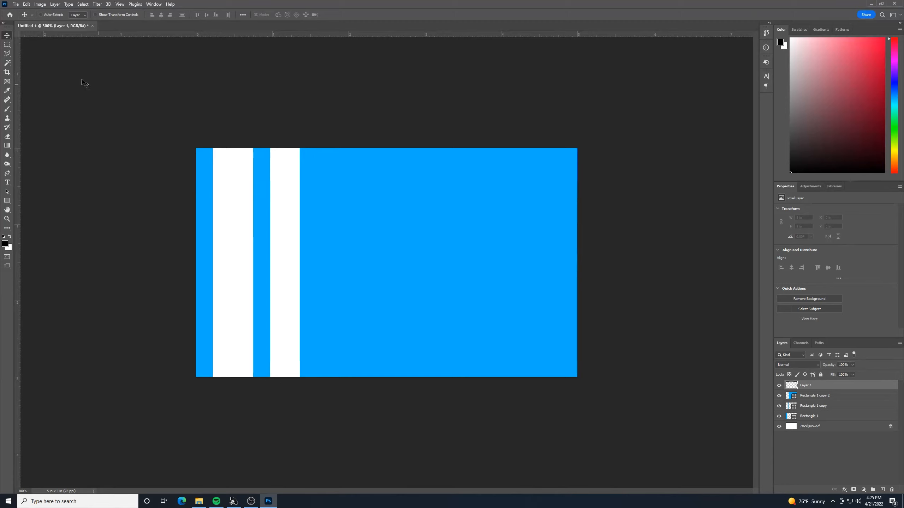
{"action": "left_click", "coordinate": [8, 203]}
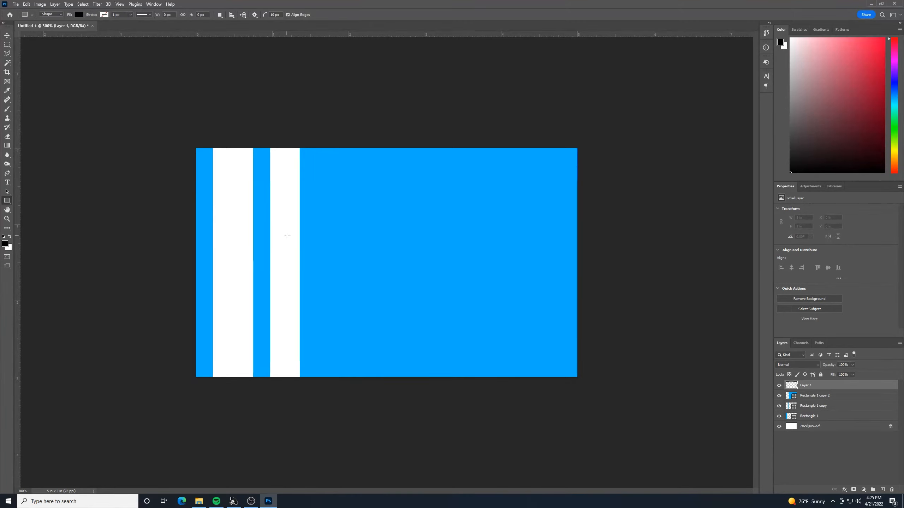
{"action": "left_click_drag", "start_coordinate": [287, 236], "coordinate": [576, 246]}
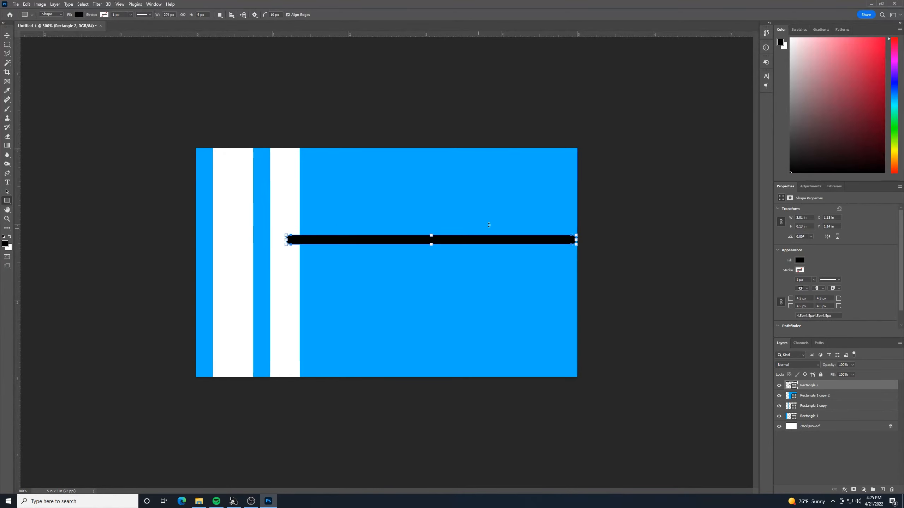
{"action": "key", "text": "ctrl+plus"}
{"action": "key", "text": "ctrl+plus"}
{"action": "key", "text": "ctrl+plus"}
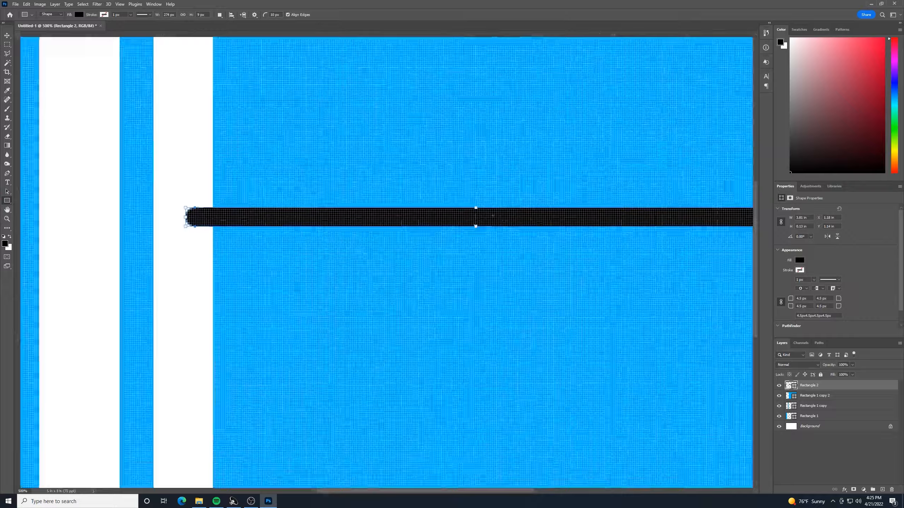
{"action": "left_click", "coordinate": [7, 35]}
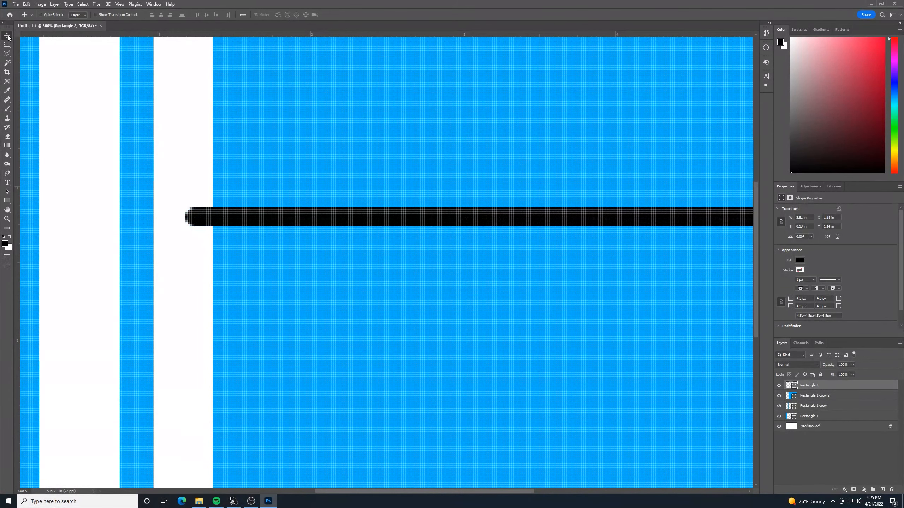
Replace the rounded bar with a black rectangle about 161 px by 46 px overlapping the second white stripe, with all corner radii at 0 px
{"action": "key", "text": "ctrl+z"}
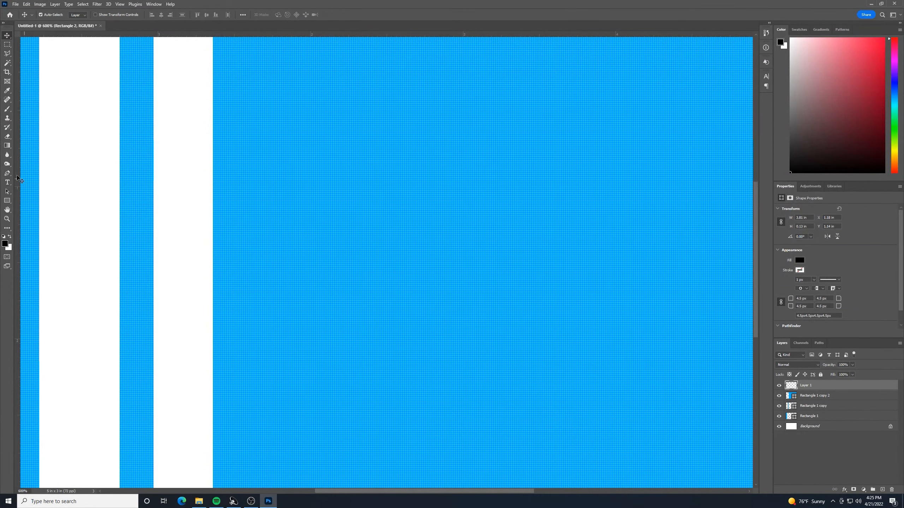
{"action": "left_click", "coordinate": [7, 200]}
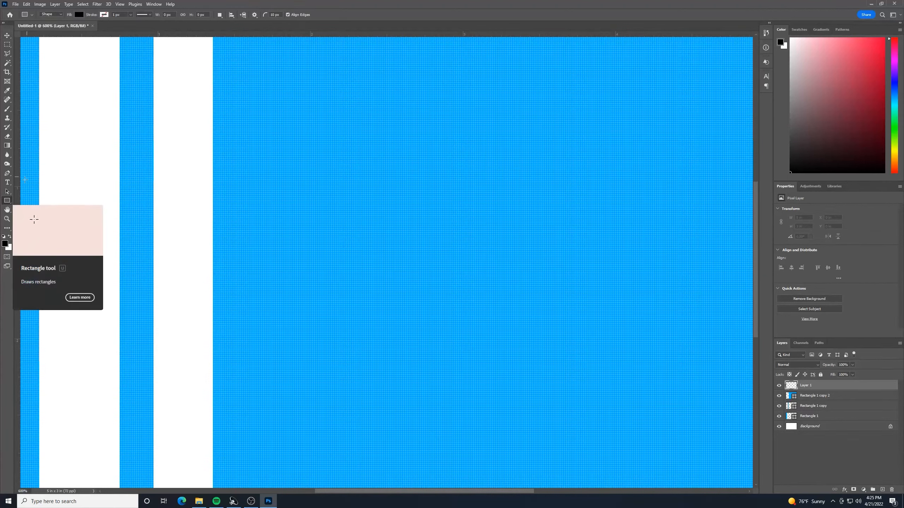
{"action": "right_click", "coordinate": [7, 202]}
{"action": "left_click", "coordinate": [37, 202]}
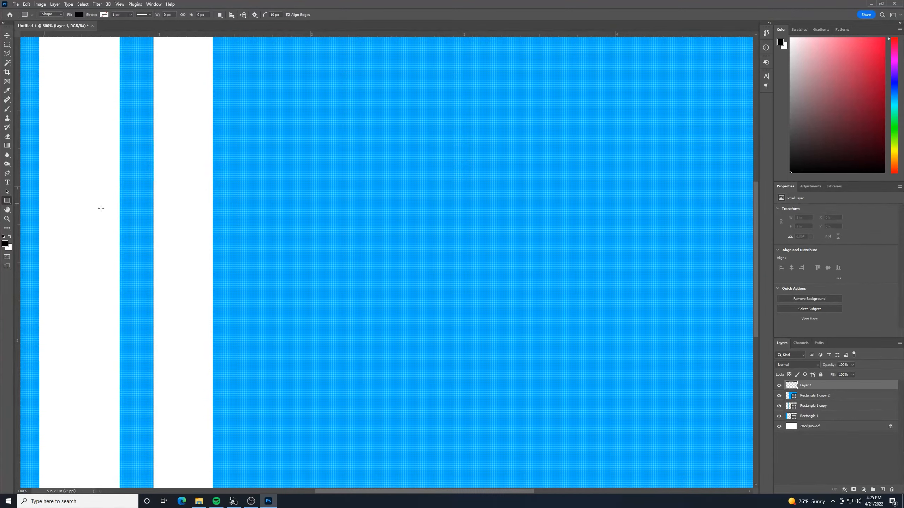
{"action": "left_click_drag", "start_coordinate": [190, 178], "coordinate": [531, 275]}
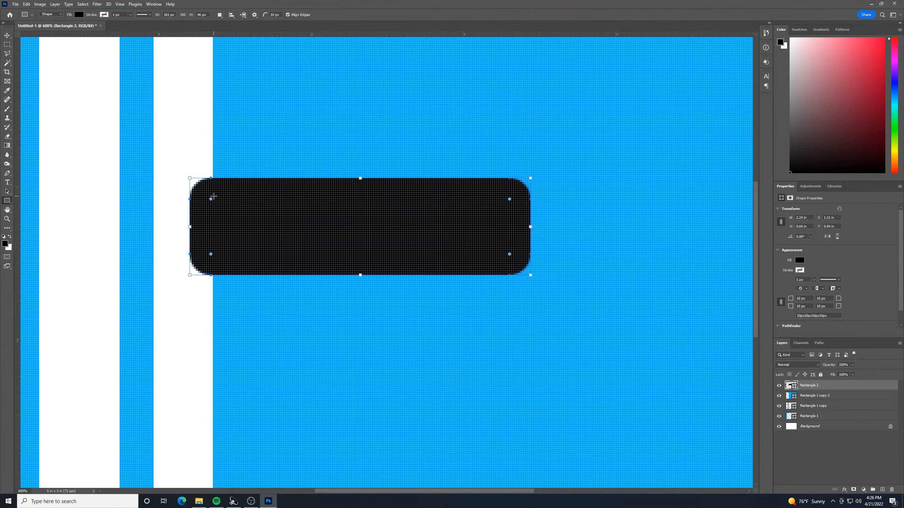
{"action": "left_click_drag", "start_coordinate": [211, 200], "coordinate": [176, 149]}
Resize the black rectangle to about 3.79 in by 0.04 in, reaching the canvas's right edge, and move it to about Y 1 in
{"action": "key", "text": "ctrl+minus"}
{"action": "key", "text": "ctrl+minus"}
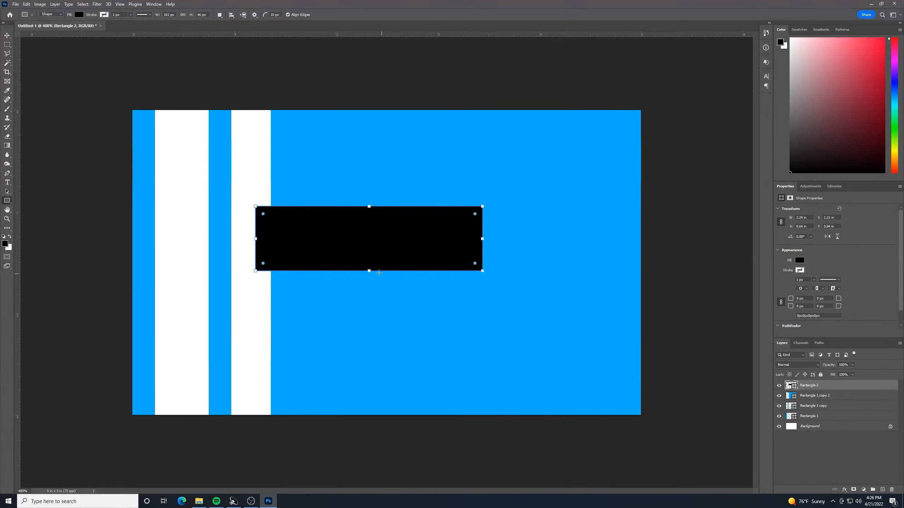
{"action": "left_click_drag", "start_coordinate": [370, 270], "coordinate": [368, 210]}
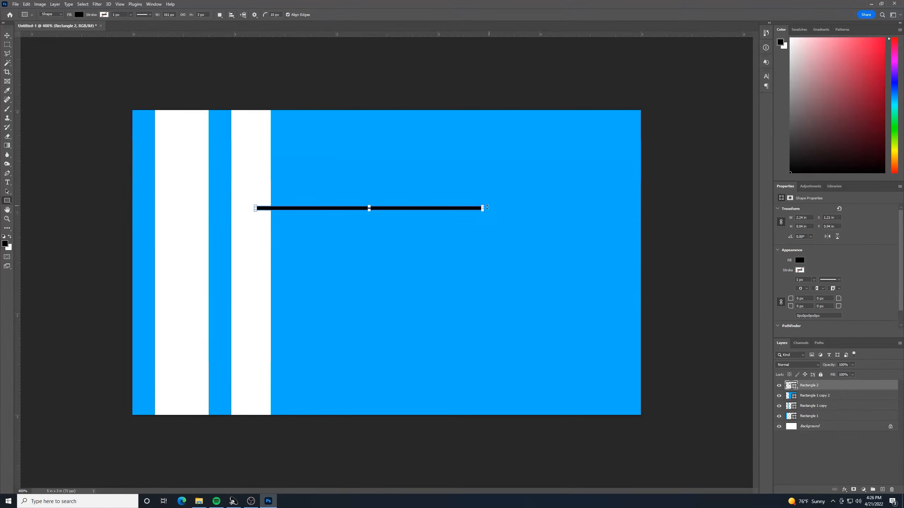
{"action": "left_click_drag", "start_coordinate": [483, 208], "coordinate": [640, 225]}
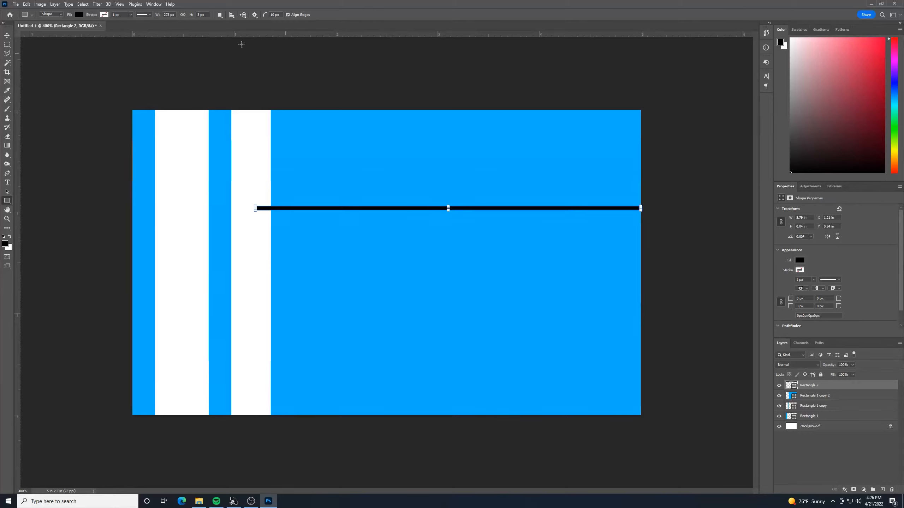
{"action": "left_click", "coordinate": [7, 35]}
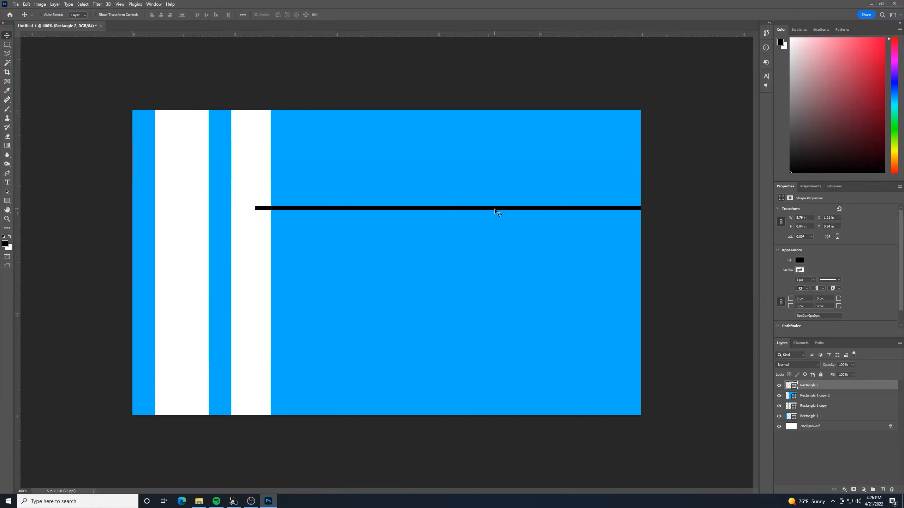
{"action": "left_click_drag", "start_coordinate": [494, 210], "coordinate": [496, 217]}
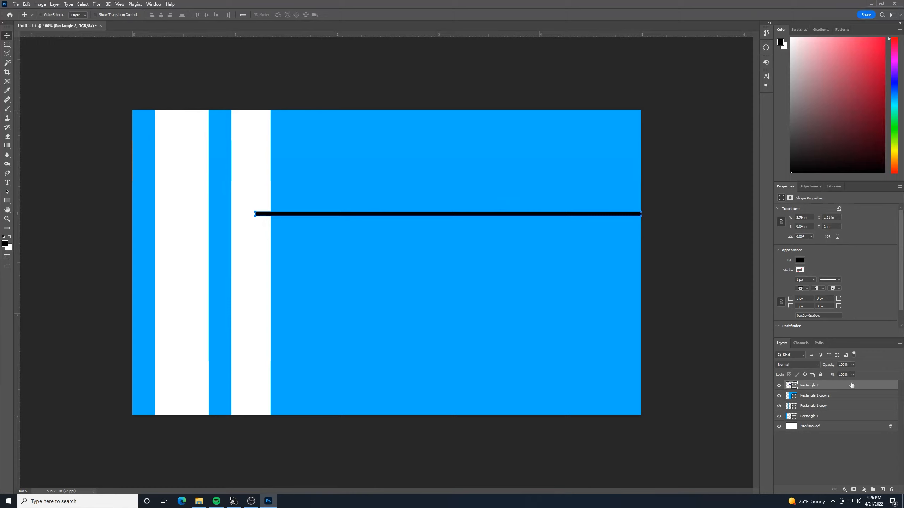
Change the horizontal bar's fill to white, hex ffffff
{"action": "left_click", "coordinate": [799, 260]}
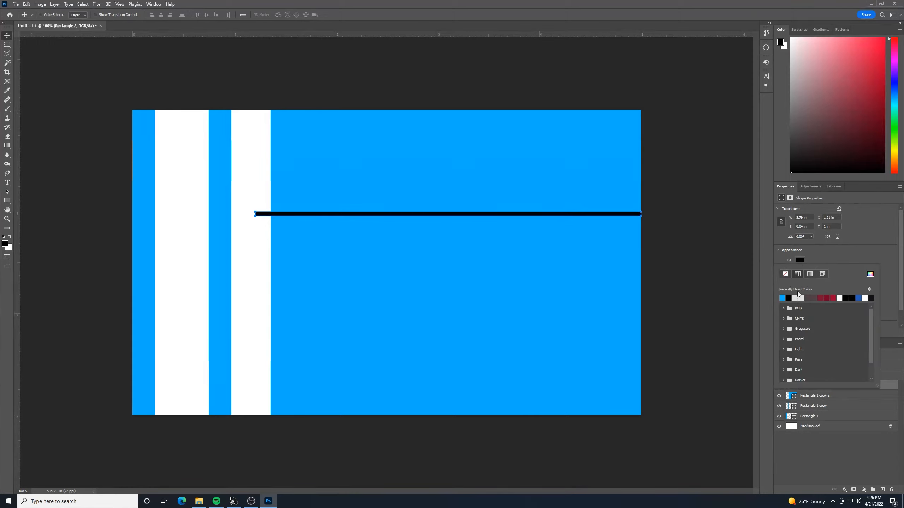
{"action": "left_click", "coordinate": [782, 298]}
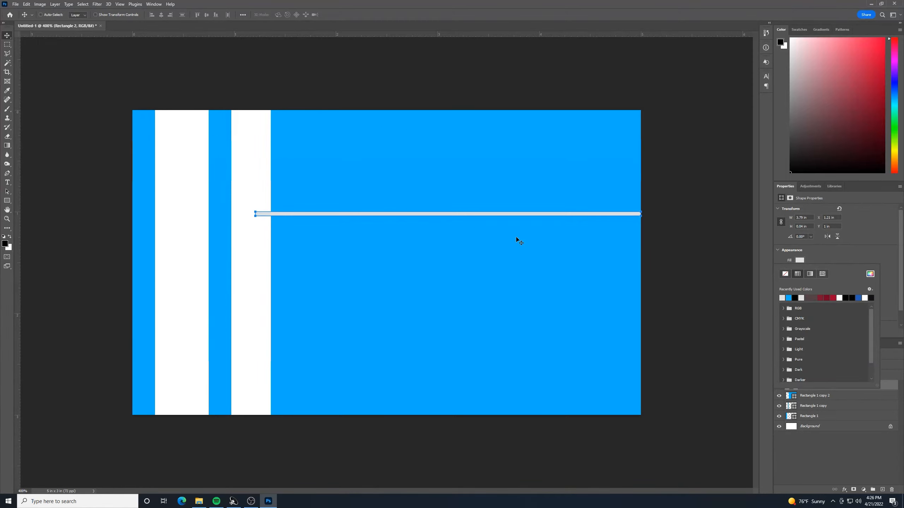
{"action": "left_click", "coordinate": [870, 274]}
{"action": "type", "text": "ffffff"}
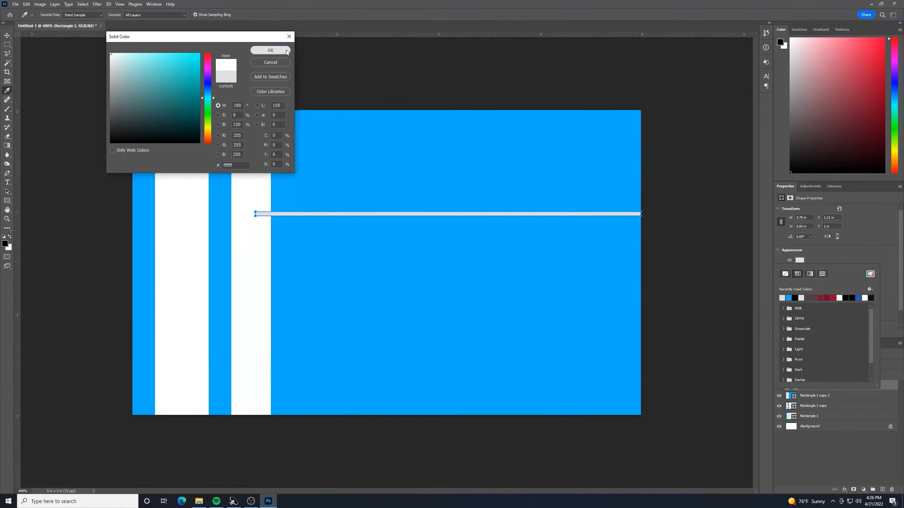
{"action": "left_click", "coordinate": [271, 50]}
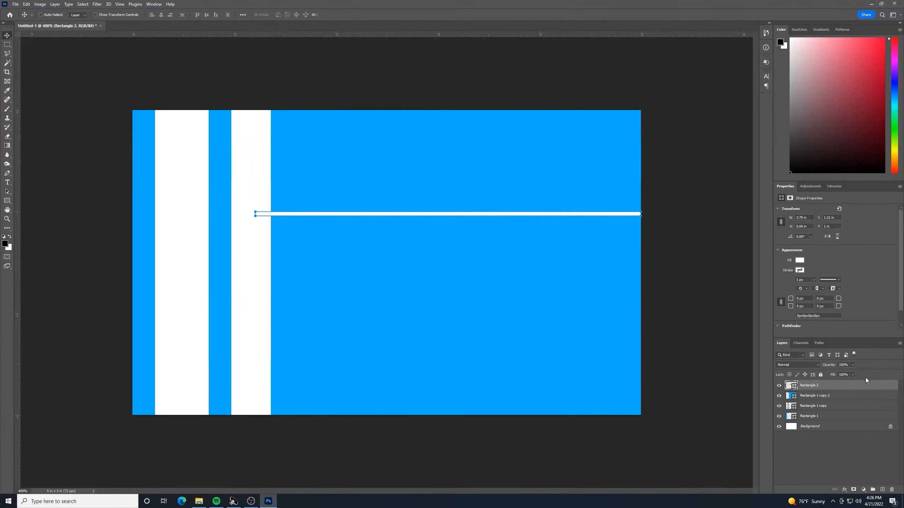
Duplicate the white horizontal bar's layer and move the copy straight down to about Y 2.39 in
{"action": "right_click", "coordinate": [865, 385]}
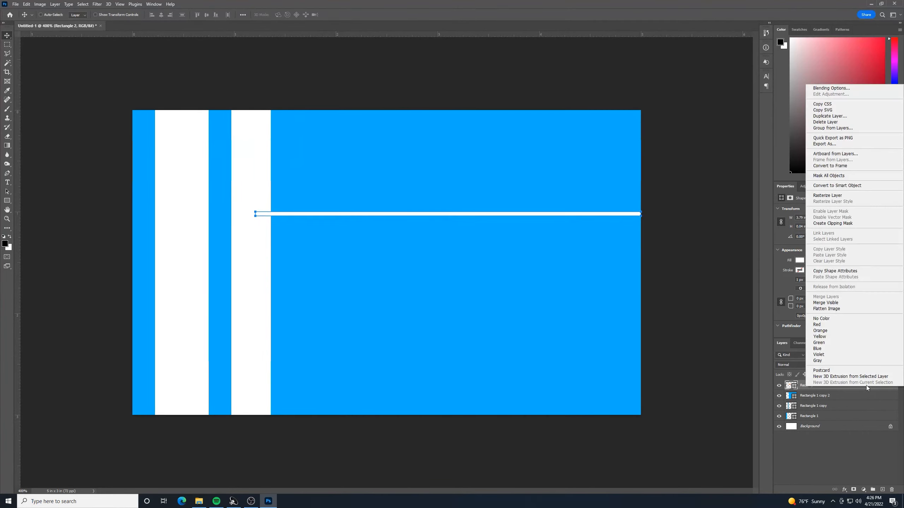
{"action": "left_click", "coordinate": [829, 117]}
{"action": "left_click", "coordinate": [513, 146]}
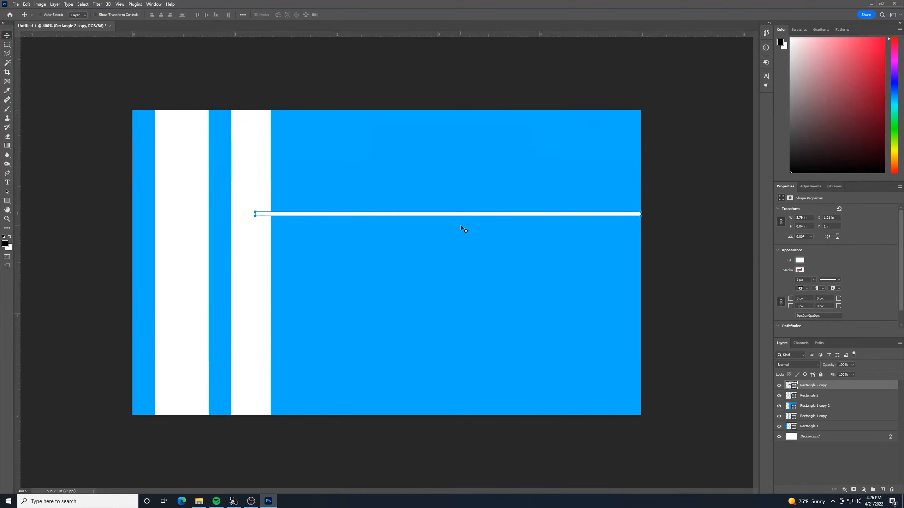
{"action": "left_click_drag", "start_coordinate": [460, 225], "coordinate": [456, 368]}
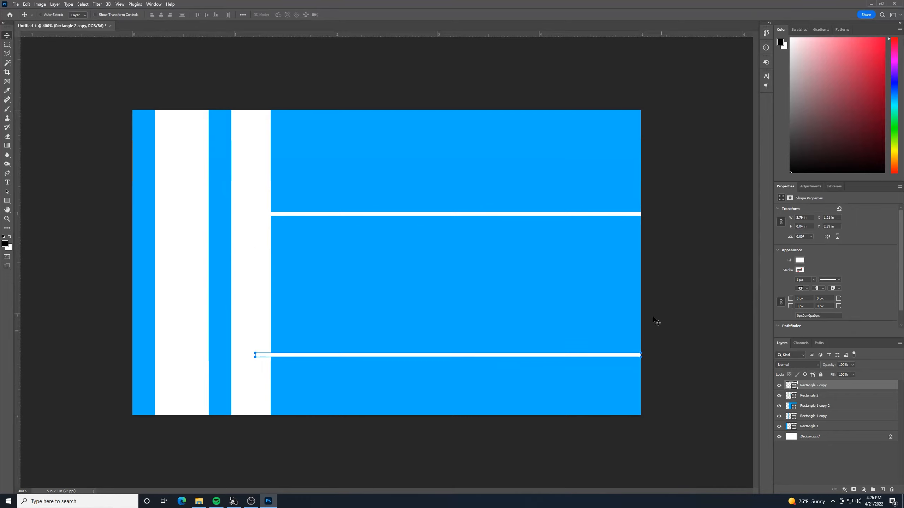
Move the upper white bar, Rectangle 2, vertically to about Y 0.96 in
{"action": "left_click", "coordinate": [856, 396]}
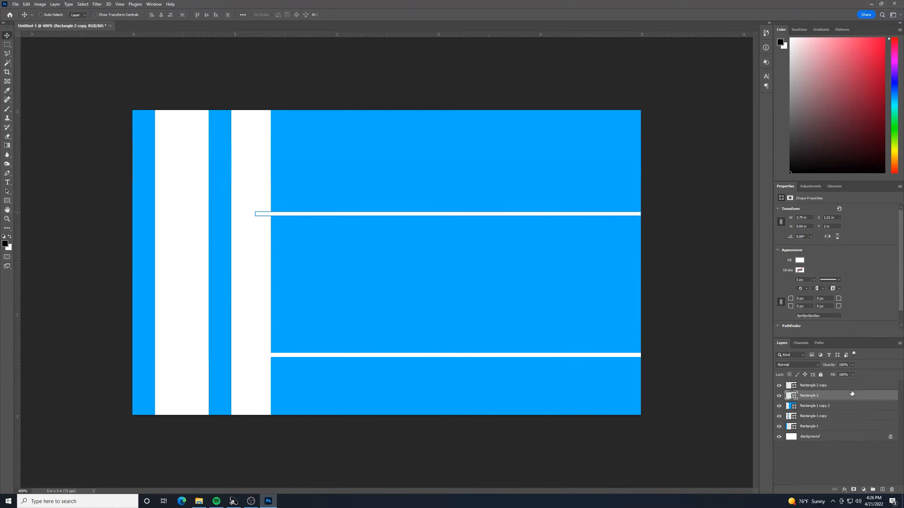
{"action": "left_click_drag", "start_coordinate": [674, 270], "coordinate": [678, 258]}
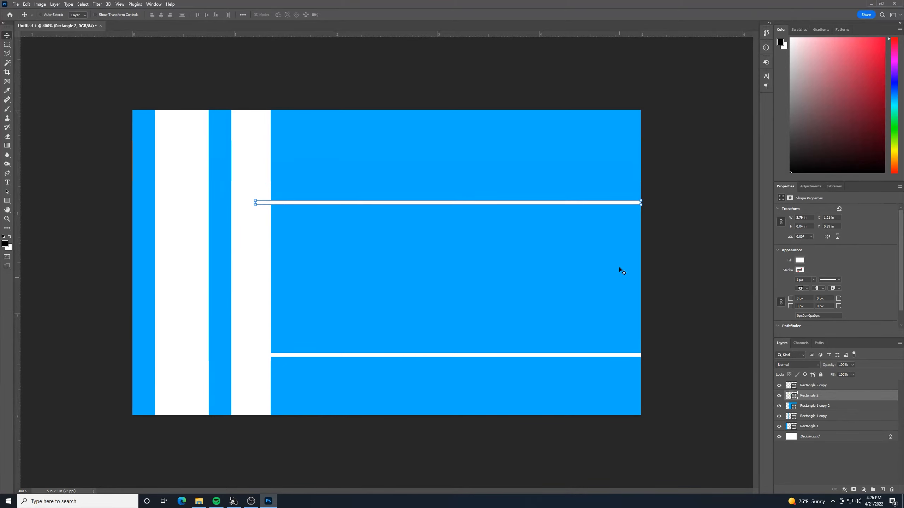
{"action": "left_click_drag", "start_coordinate": [637, 230], "coordinate": [730, 266]}
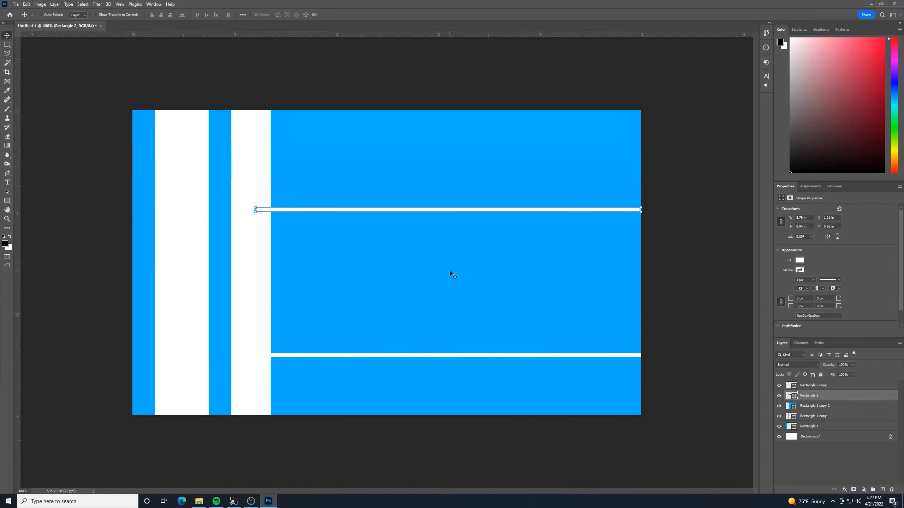
Add a horizontal text layer over the upper blue area and set its font to Arial in the Black style
{"action": "left_click", "coordinate": [7, 183]}
{"action": "right_click", "coordinate": [7, 184]}
{"action": "left_click", "coordinate": [37, 181]}
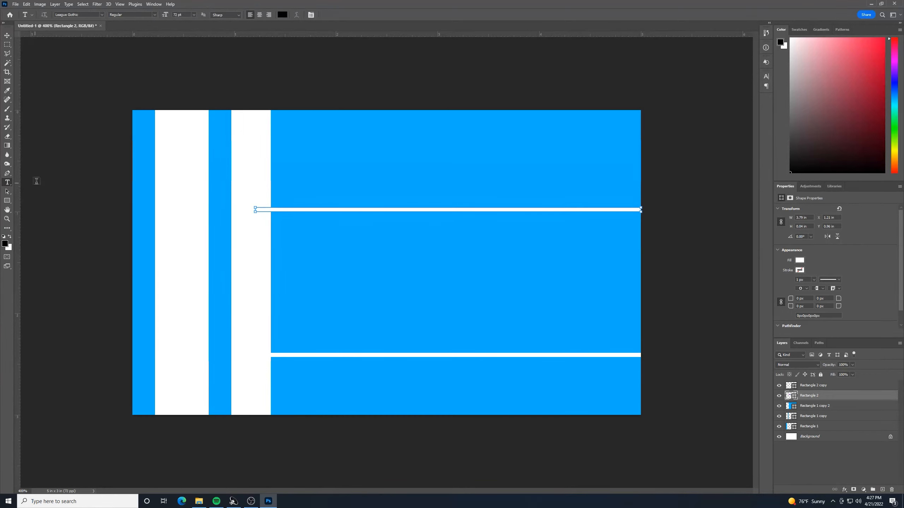
{"action": "left_click", "coordinate": [336, 158]}
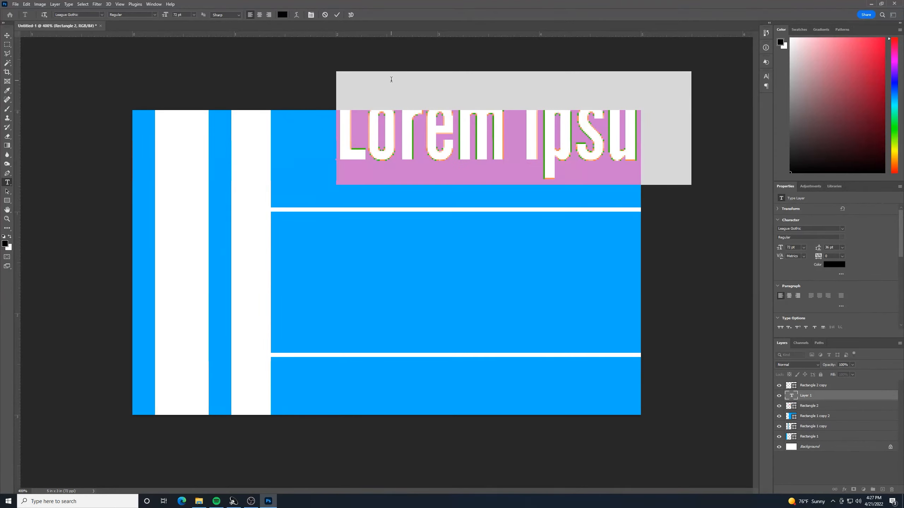
{"action": "left_click", "coordinate": [101, 15]}
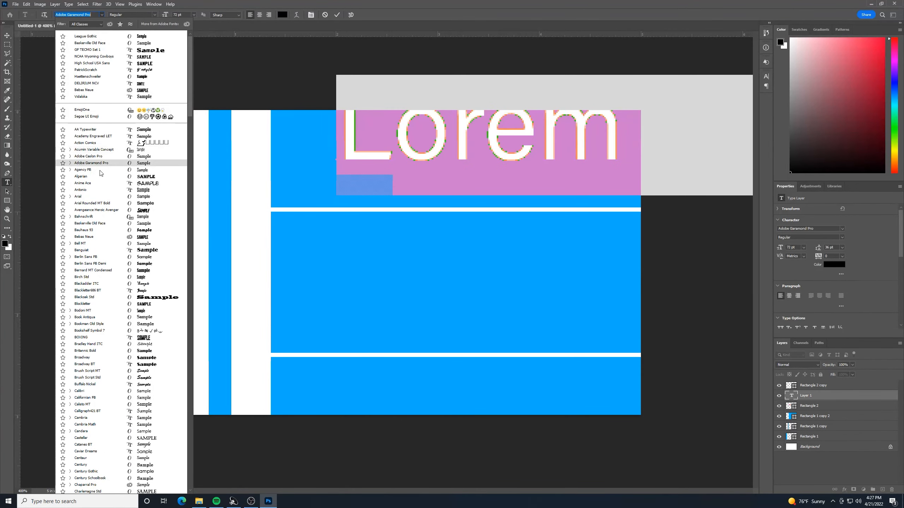
{"action": "left_click", "coordinate": [101, 197]}
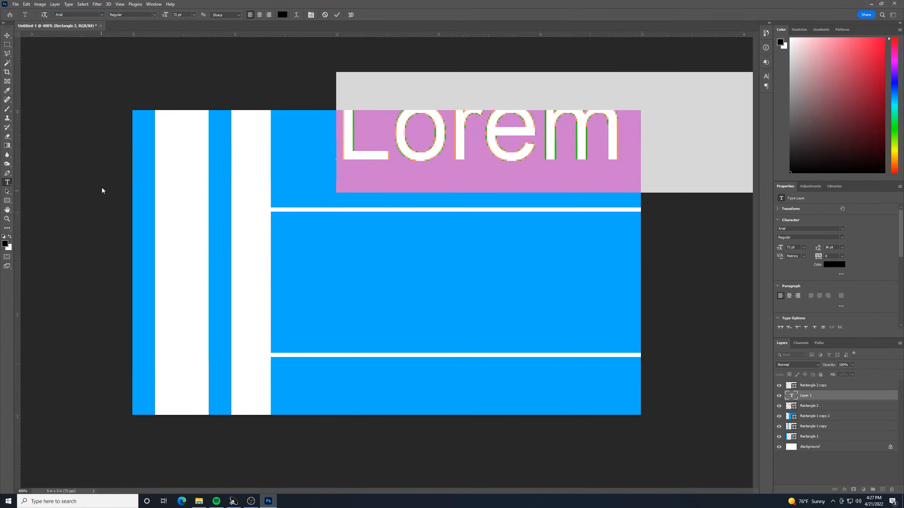
{"action": "left_click", "coordinate": [154, 14]}
{"action": "left_click", "coordinate": [149, 67]}
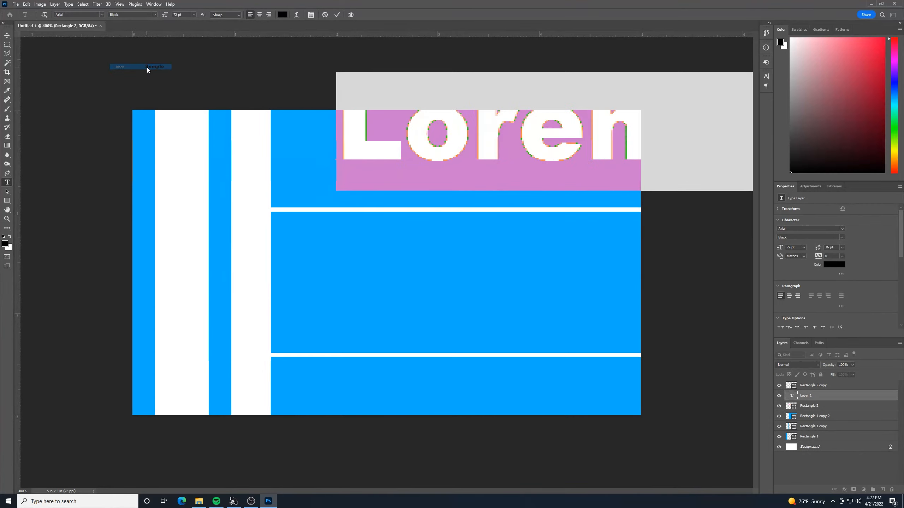
Scale the Lorem Ipsum text down to about 17.47 pt and position it in the blue area above the upper white bar
{"action": "left_click", "coordinate": [7, 36]}
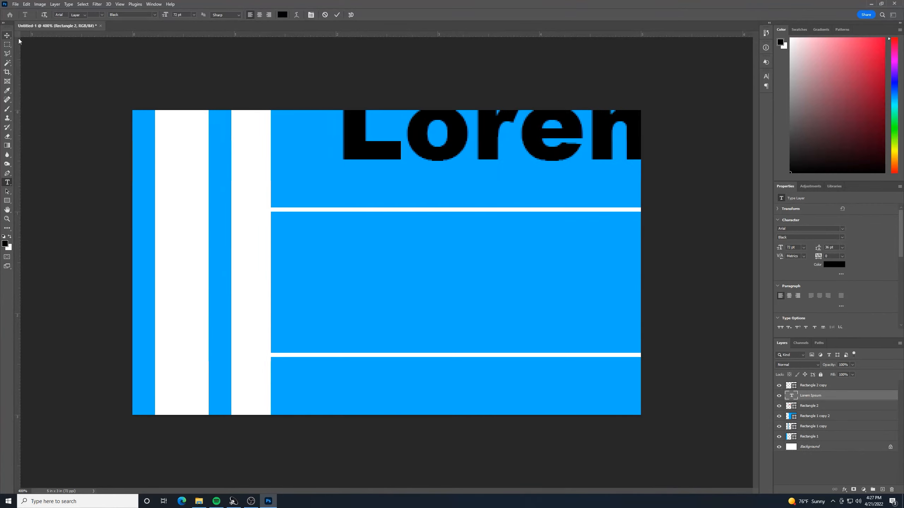
{"action": "key", "text": "ctrl+t"}
{"action": "left_click_drag", "start_coordinate": [337, 72], "coordinate": [307, 183]}
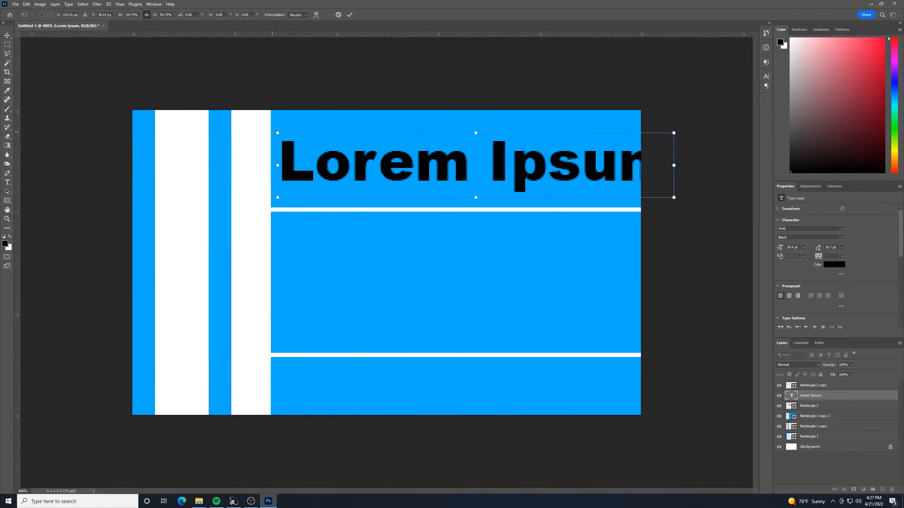
{"action": "left_click_drag", "start_coordinate": [279, 132], "coordinate": [501, 149]}
{"action": "left_click_drag", "start_coordinate": [541, 178], "coordinate": [424, 170]}
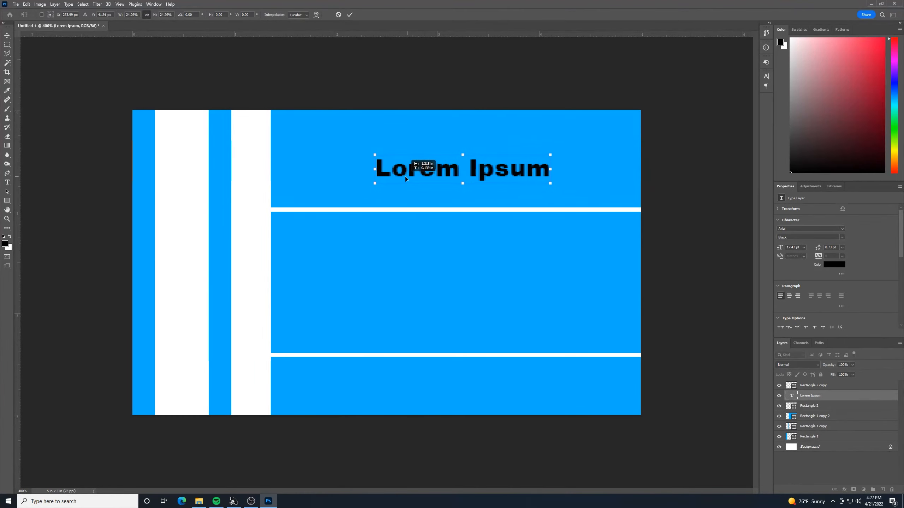
Replace the placeholder text with "SEC. ROW SEAT", with wide gaps between the words
{"action": "left_click", "coordinate": [7, 182]}
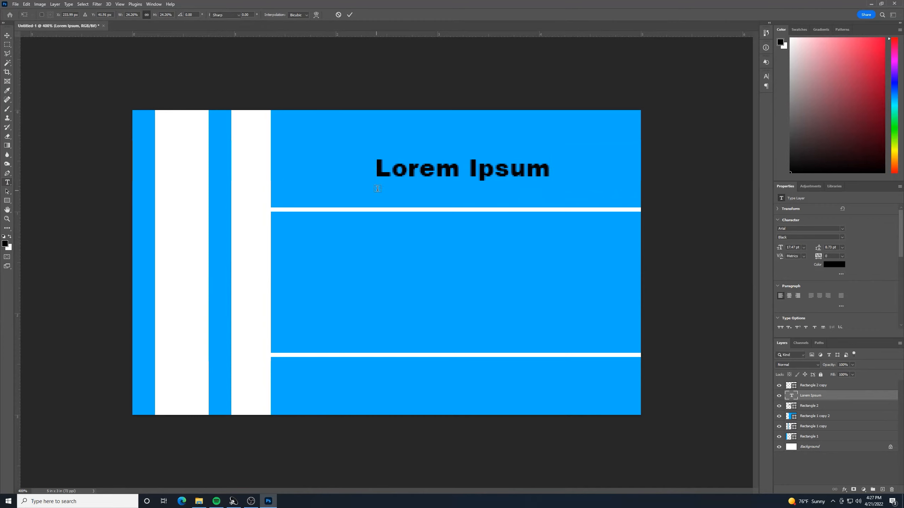
{"action": "left_click_drag", "start_coordinate": [550, 169], "coordinate": [386, 136]}
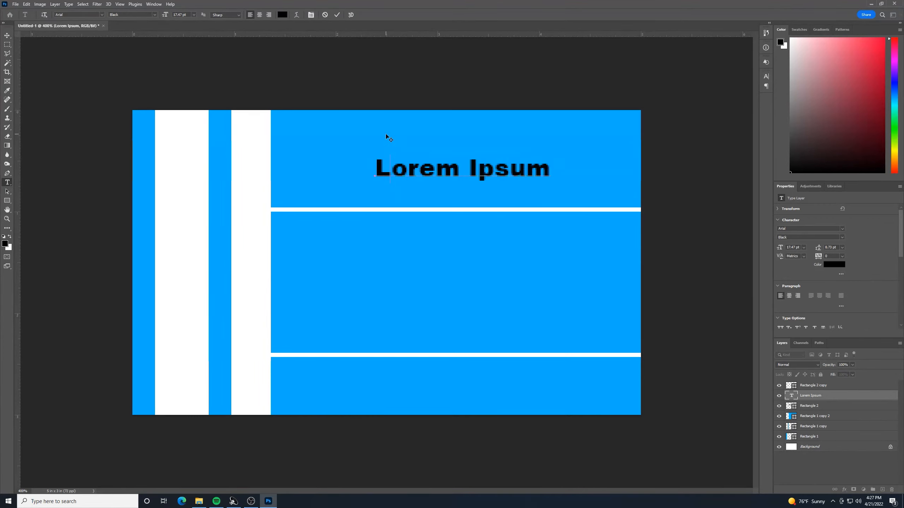
{"action": "type", "text": "SEC."}
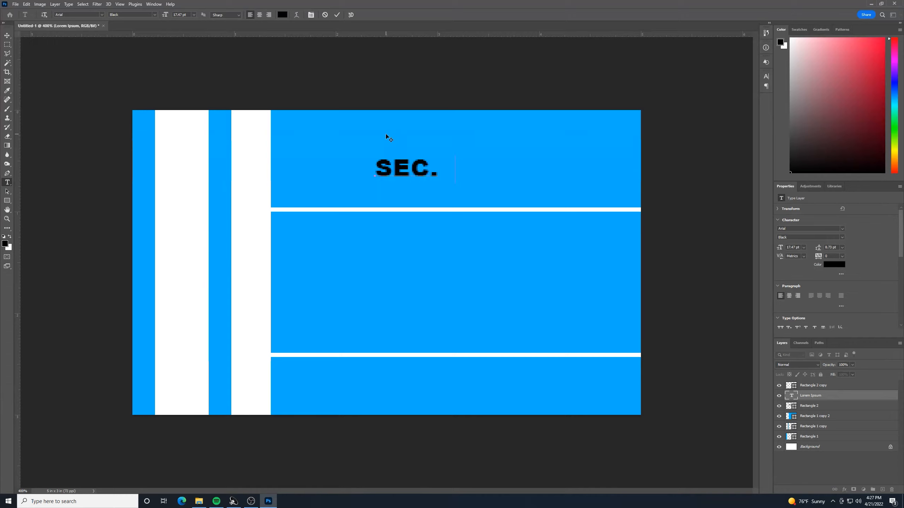
{"action": "type", "text": "     ROW"}
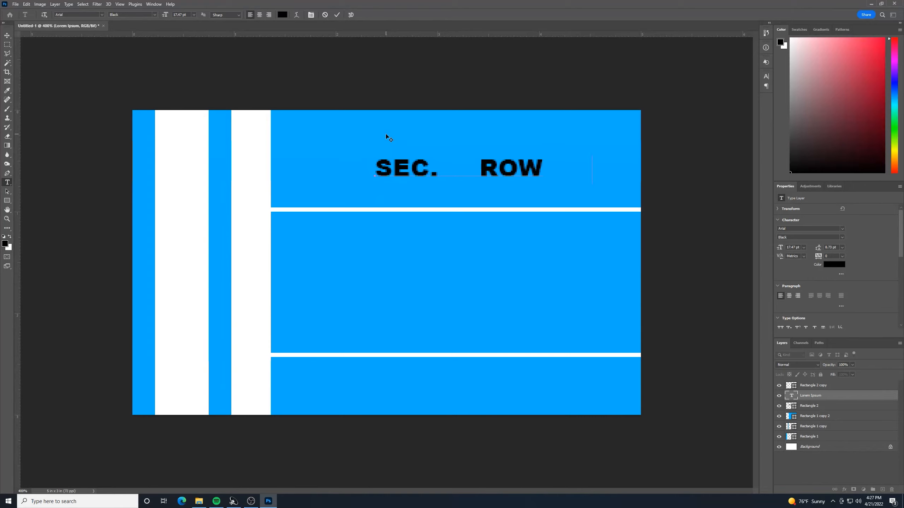
{"action": "type", "text": "     SEAT"}
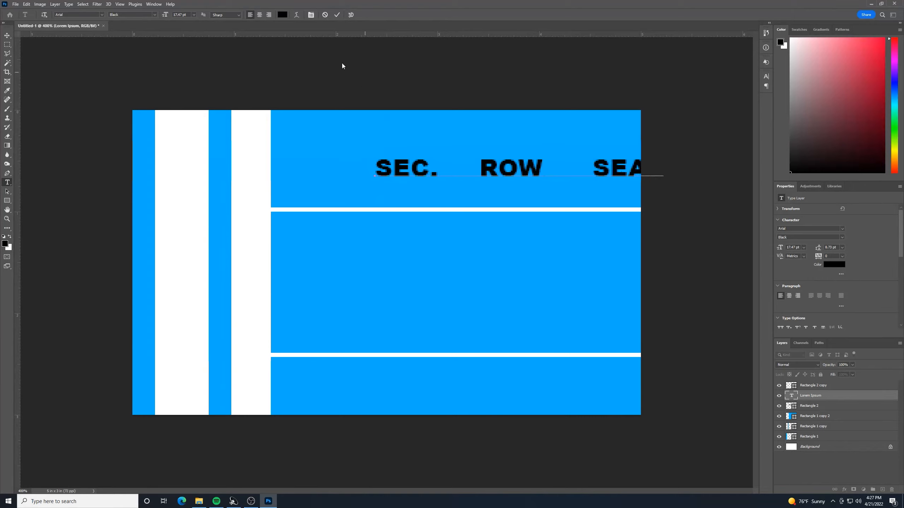
{"action": "left_click", "coordinate": [7, 35]}
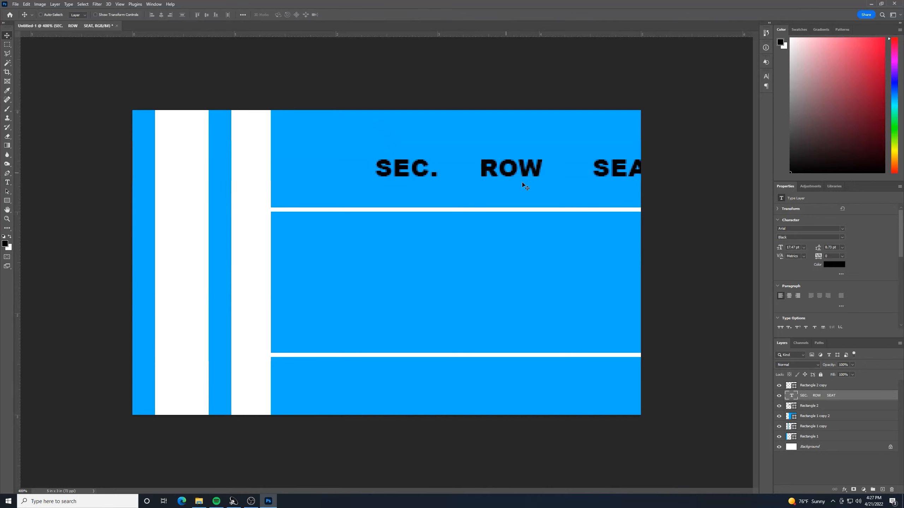
Rotate the "SEC. ROW SEAT" text -90 degrees, scale it to about 12.42 pt and place it in the narrow blue stripe between the white stripes
{"action": "left_click_drag", "start_coordinate": [523, 184], "coordinate": [330, 215]}
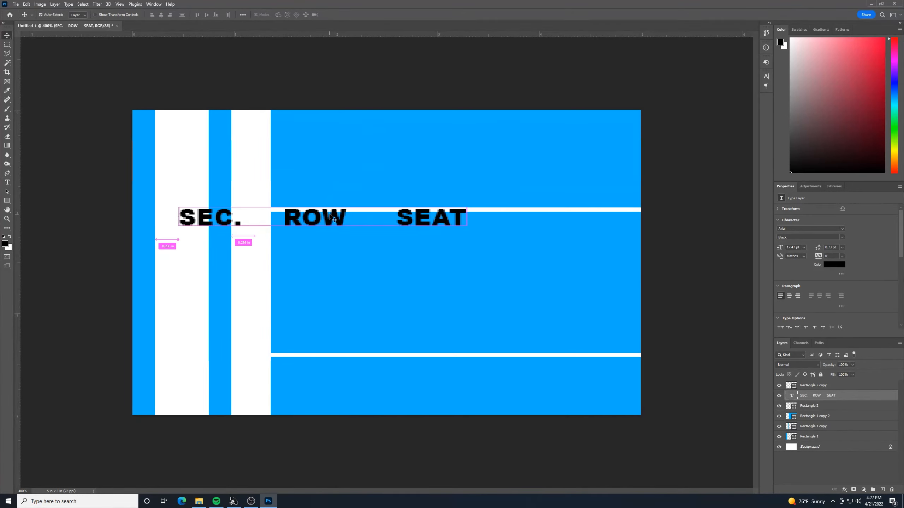
{"action": "key", "text": "ctrl+t"}
{"action": "left_click_drag", "start_coordinate": [490, 210], "coordinate": [344, 111]}
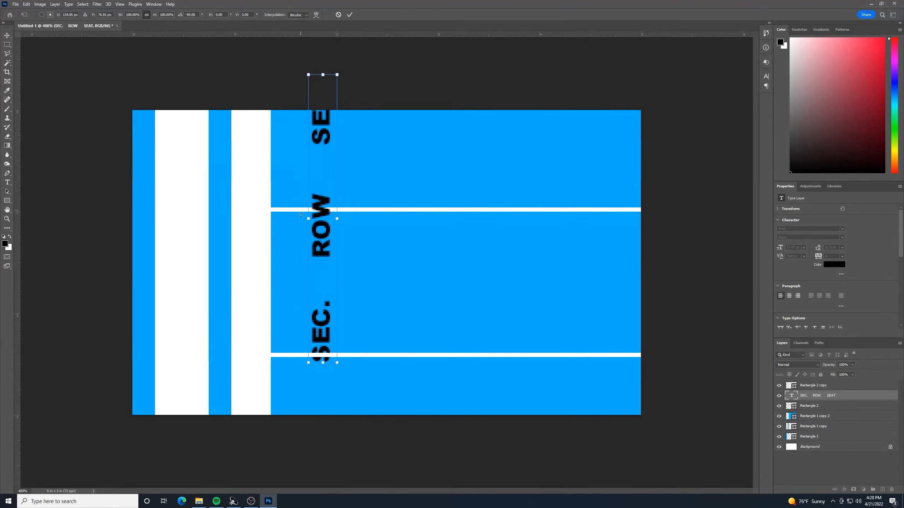
{"action": "left_click_drag", "start_coordinate": [323, 219], "coordinate": [225, 255]}
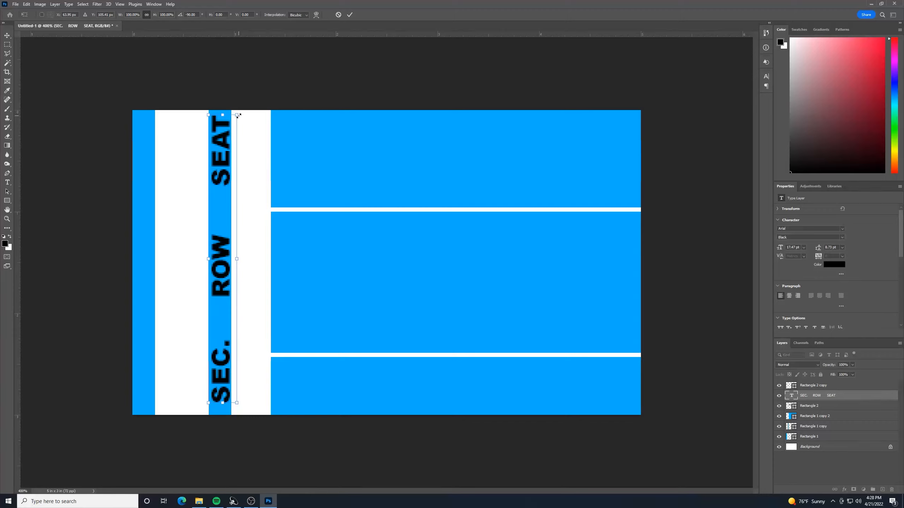
{"action": "left_click_drag", "start_coordinate": [238, 115], "coordinate": [221, 219]}
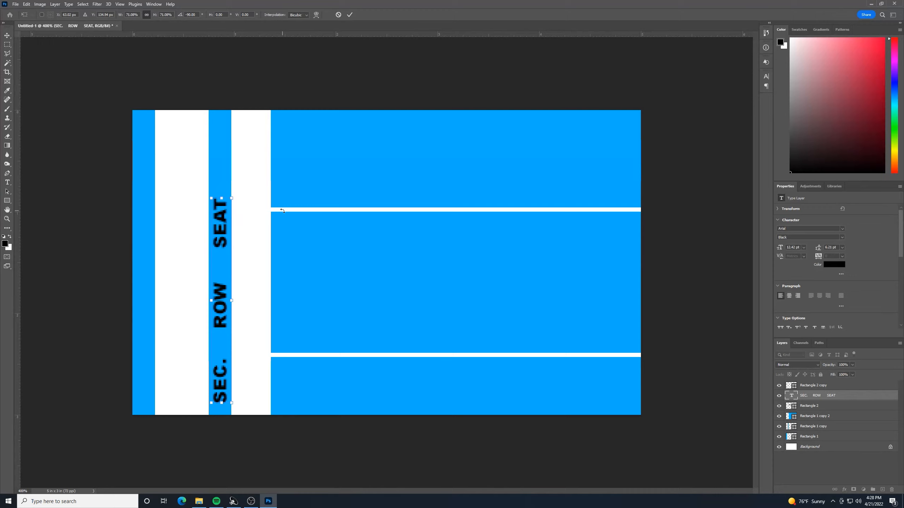
Widen the spaces between SEC., ROW and SEAT so the vertical text spans nearly the full height of the blue stripe
{"action": "left_click", "coordinate": [7, 182]}
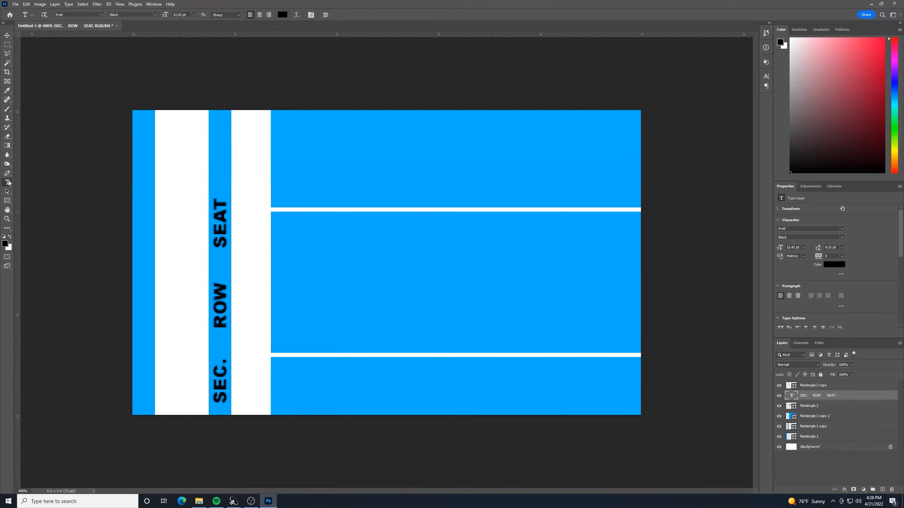
{"action": "left_click", "coordinate": [222, 333]}
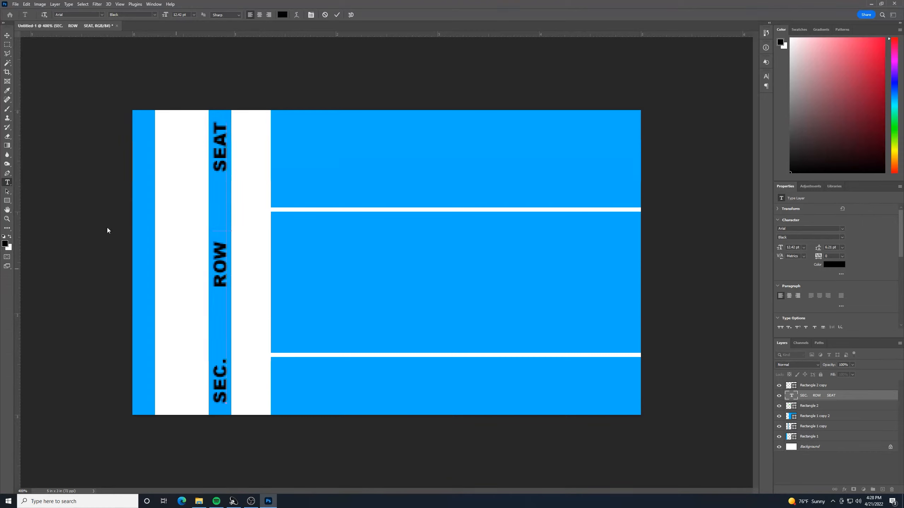
{"action": "left_click", "coordinate": [8, 36]}
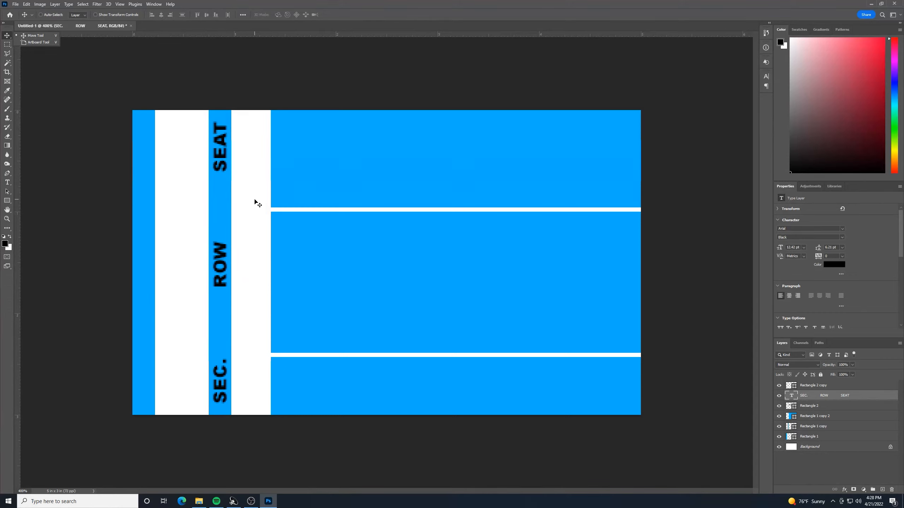
Nudge the "SEC. ROW SEAT" text slightly downward to center it vertically in the narrow blue stripe
{"action": "left_click", "coordinate": [877, 397]}
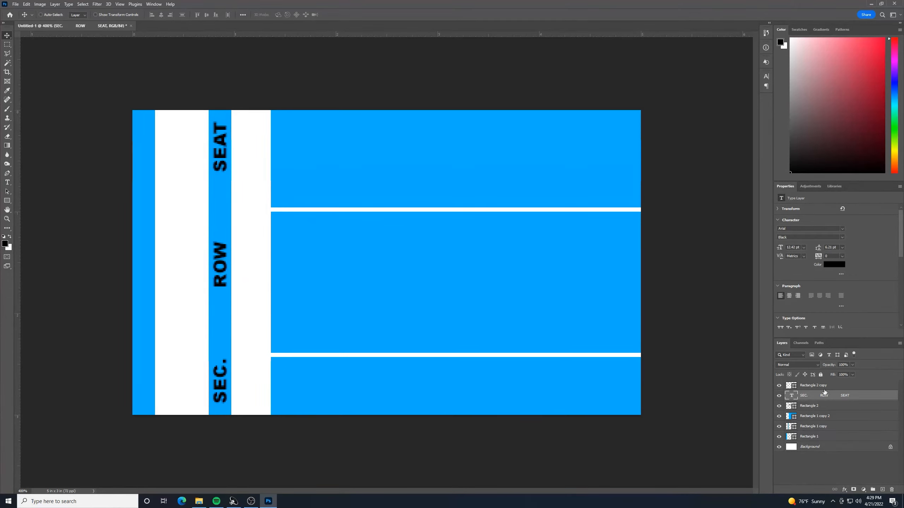
{"action": "key", "text": "Down"}
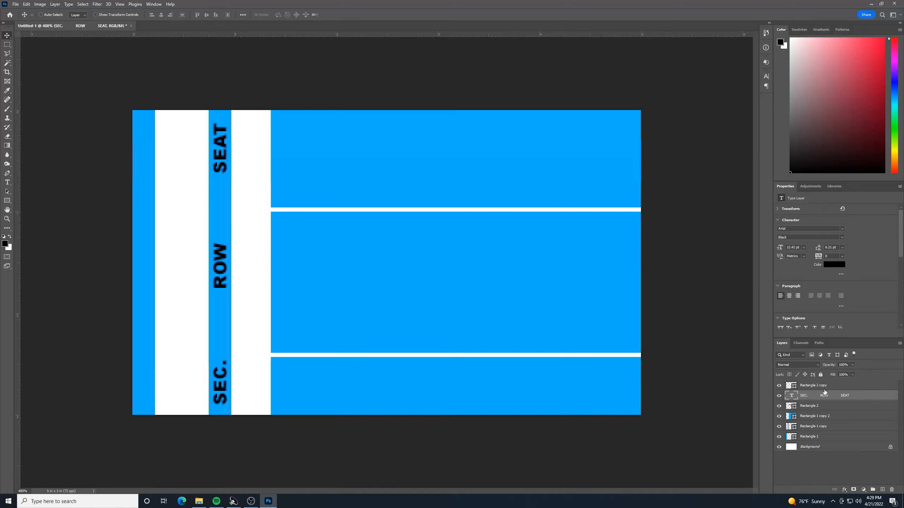
{"action": "key", "text": "Up"}
{"action": "key", "text": "Down"}
{"action": "key", "text": "Up"}
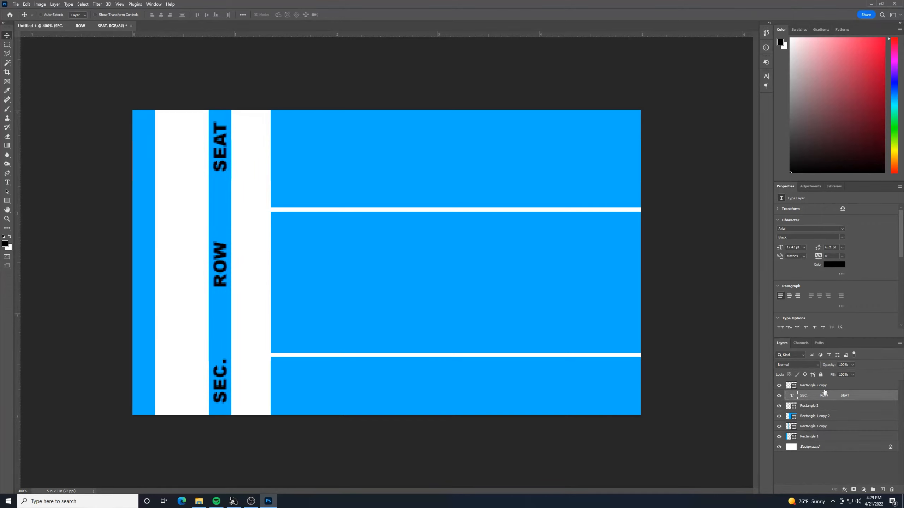
{"action": "key", "text": "Down"}
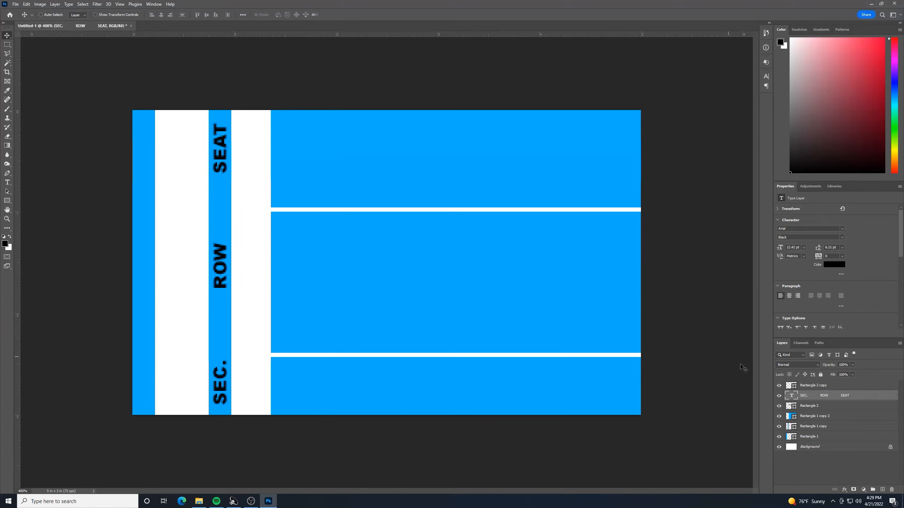
Change the color of the "SEC. ROW SEAT" text to white, ffffff
{"action": "double_click", "coordinate": [792, 395]}
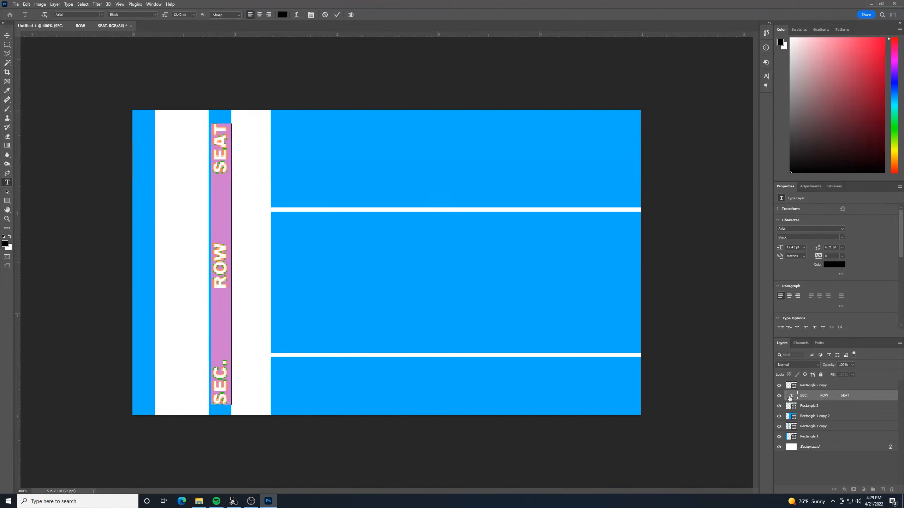
{"action": "left_click", "coordinate": [834, 264]}
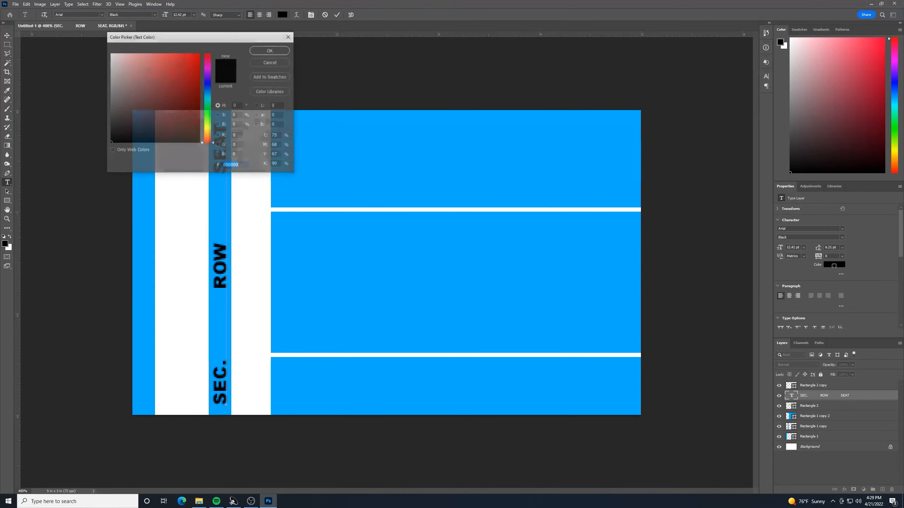
{"action": "type", "text": "ffffff"}
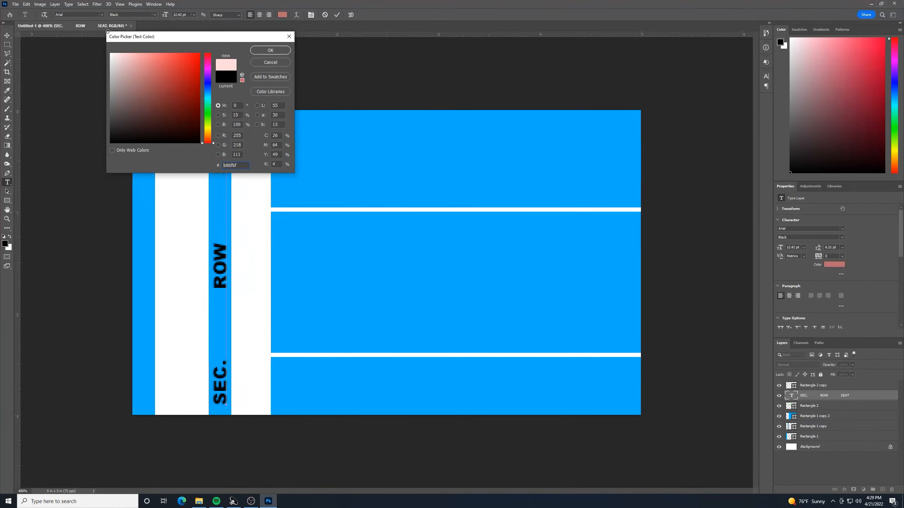
{"action": "left_click", "coordinate": [278, 53]}
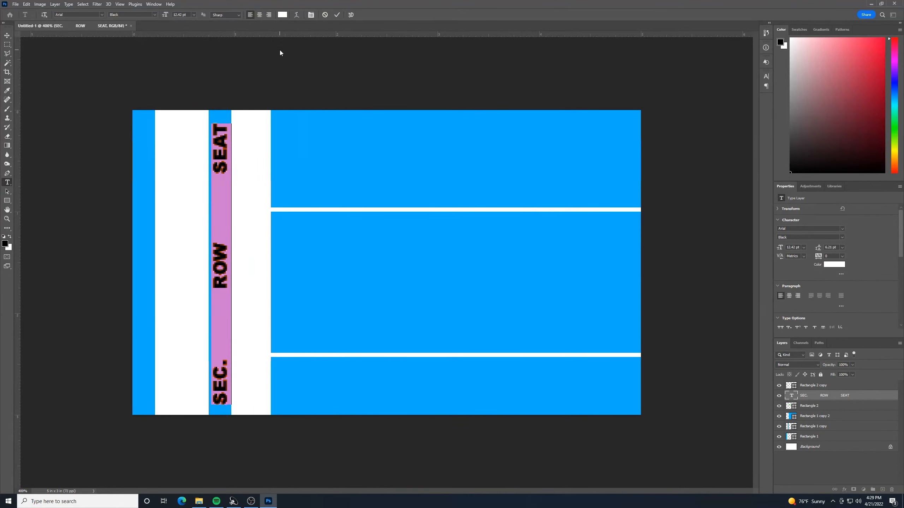
{"action": "left_click", "coordinate": [9, 35]}
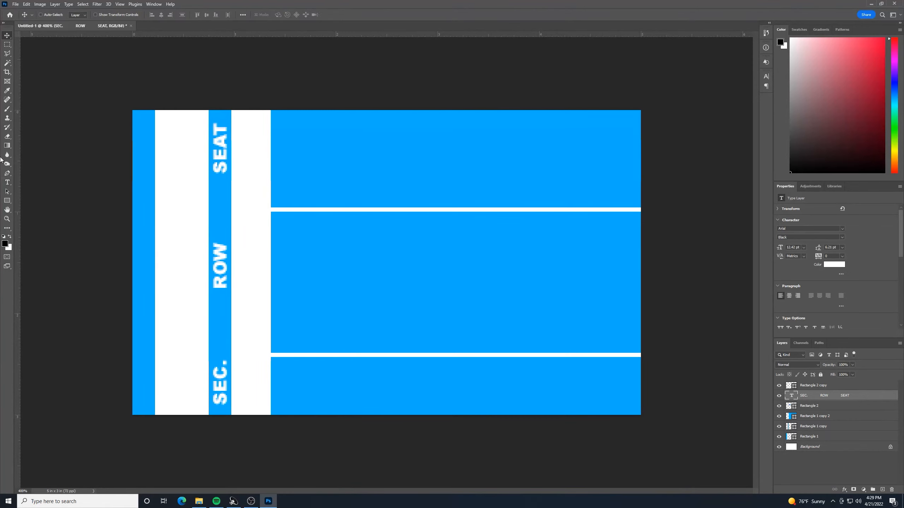
Add a horizontal text layer over the upper blue area and set its Arial font style to Narrow Bold
{"action": "left_click", "coordinate": [8, 187]}
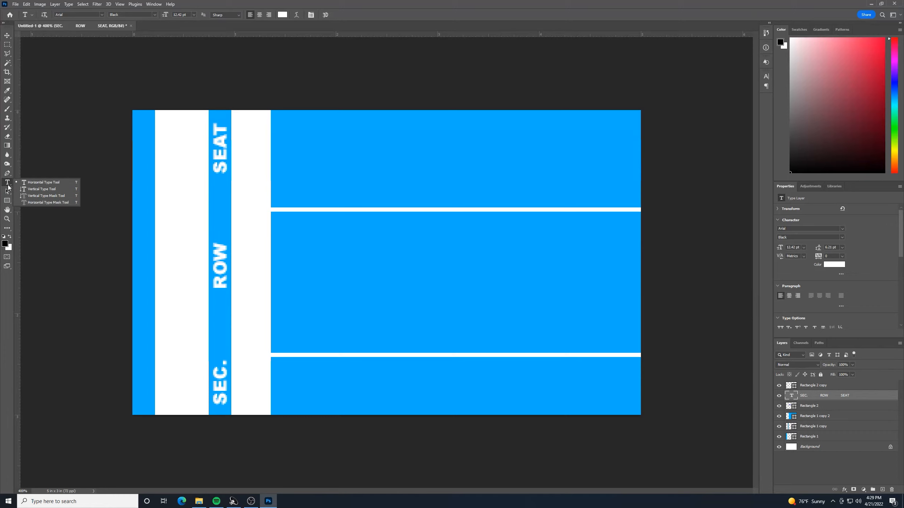
{"action": "left_click", "coordinate": [364, 165]}
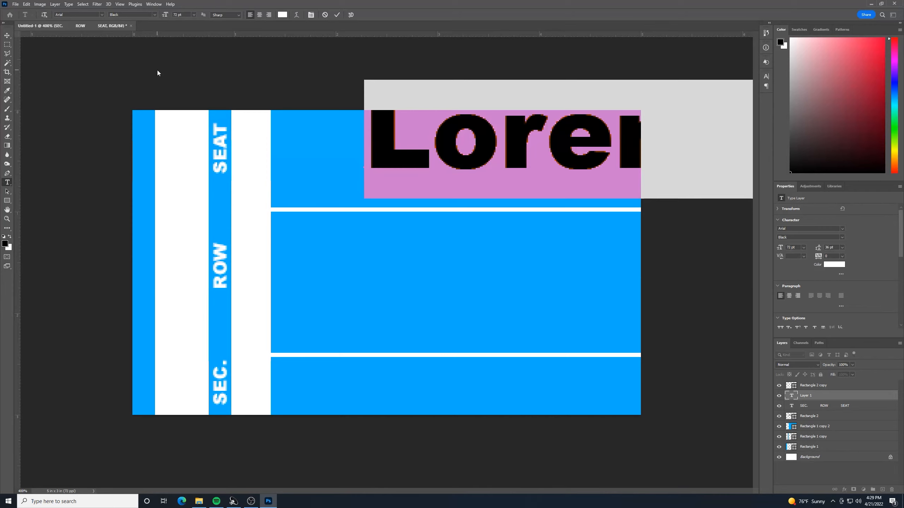
{"action": "left_click", "coordinate": [155, 15]}
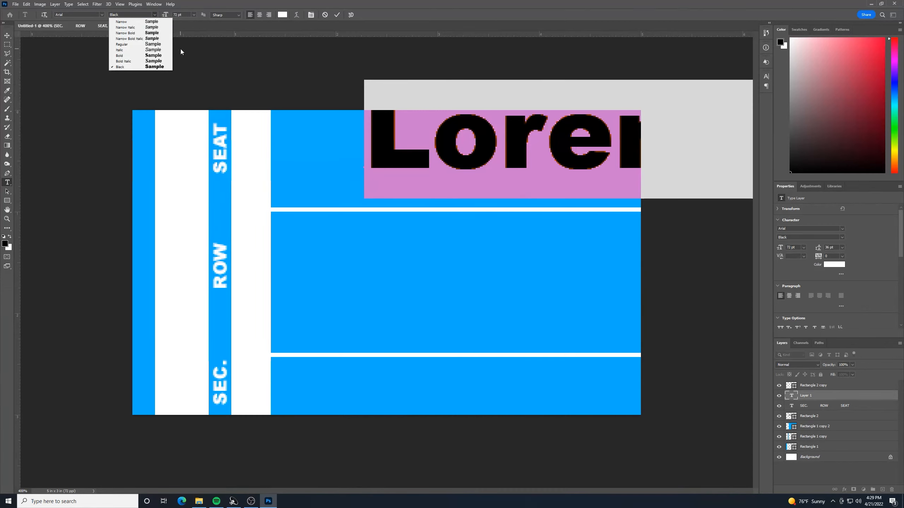
{"action": "left_click", "coordinate": [142, 33]}
{"action": "left_click", "coordinate": [10, 37]}
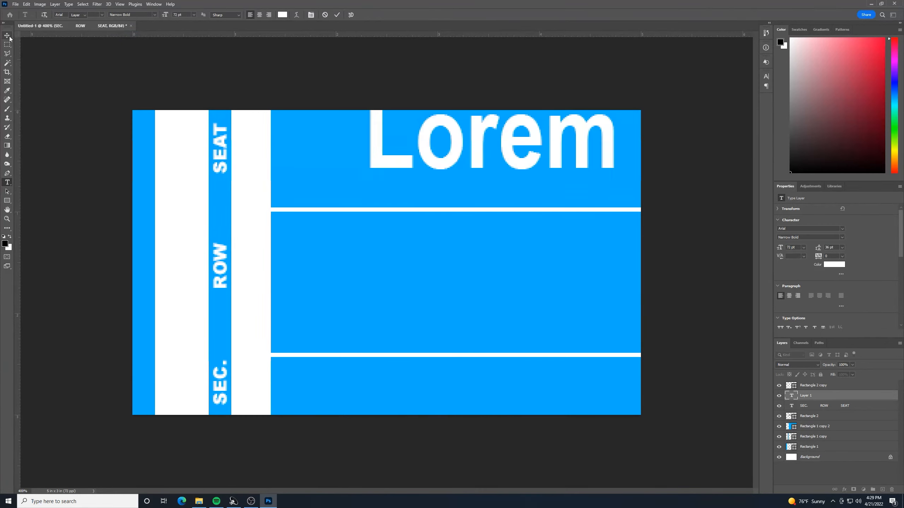
Scale the Lorem Ipsum text down to about 25.43 pt and position it above the upper white bar
{"action": "key", "text": "ctrl+t"}
{"action": "left_click_drag", "start_coordinate": [366, 78], "coordinate": [309, 176]}
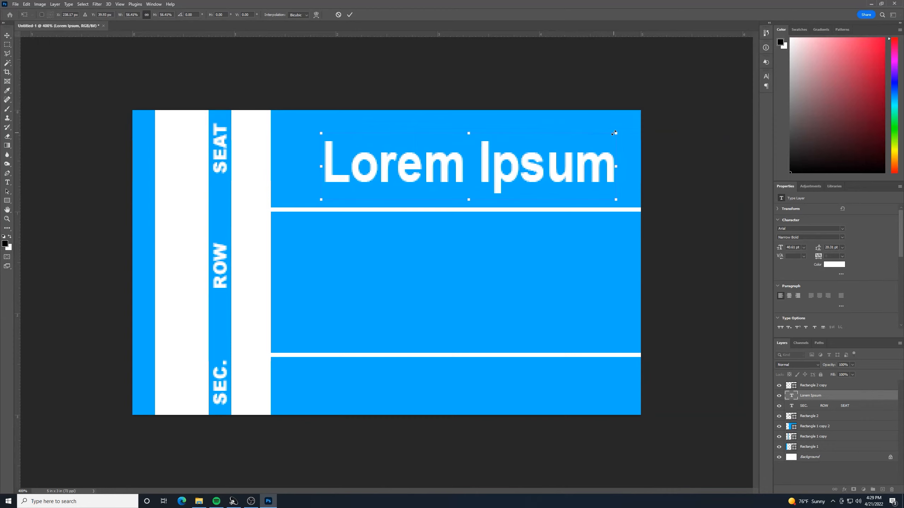
{"action": "left_click_drag", "start_coordinate": [615, 133], "coordinate": [499, 138]}
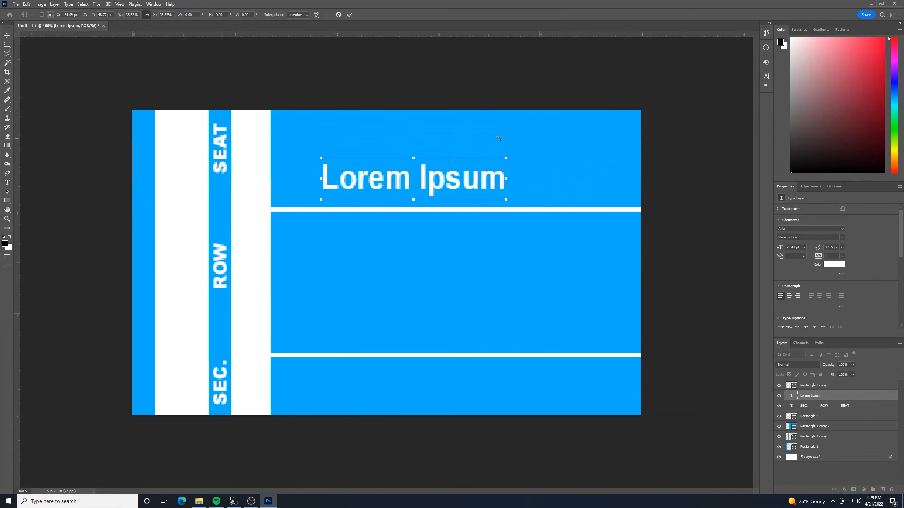
Replace the Lorem Ipsum placeholder with "GENERAL ADMISSION $6.00"
{"action": "left_click", "coordinate": [8, 182]}
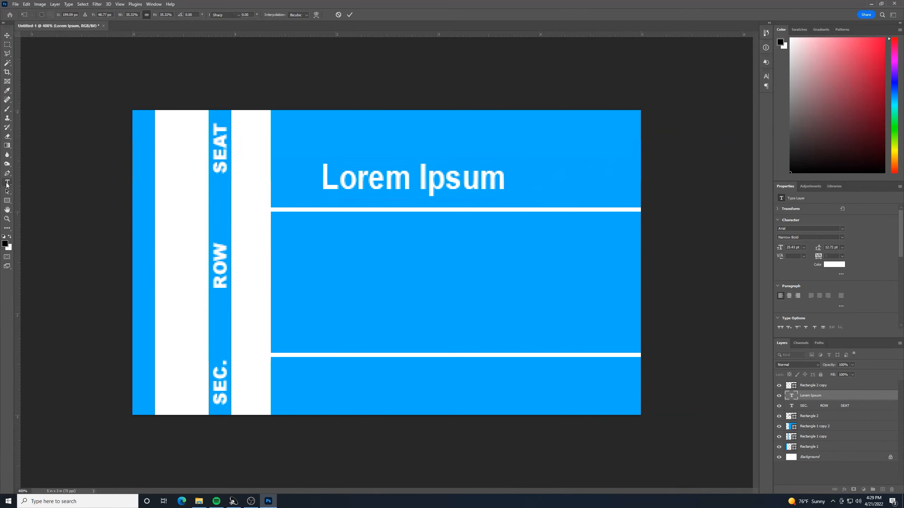
{"action": "left_click", "coordinate": [393, 190]}
{"action": "left_click_drag", "start_coordinate": [506, 175], "coordinate": [320, 176]}
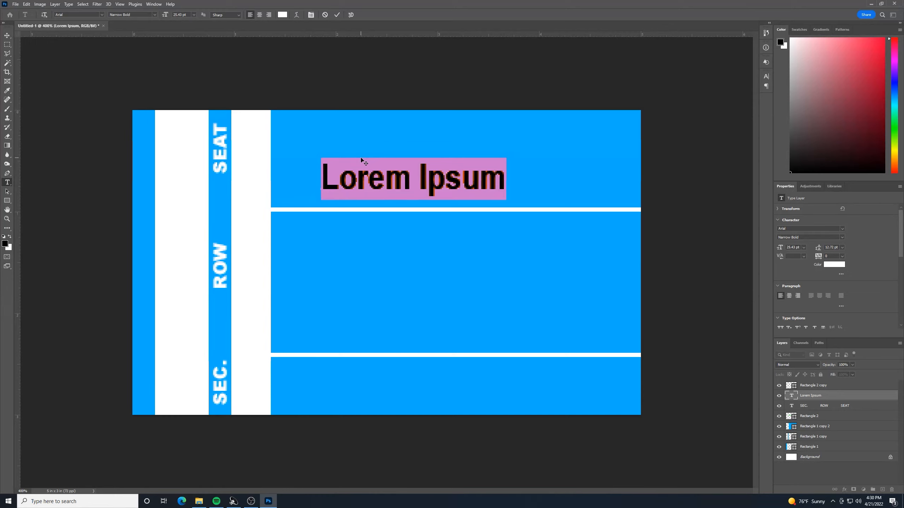
{"action": "type", "text": "GENERAL"}
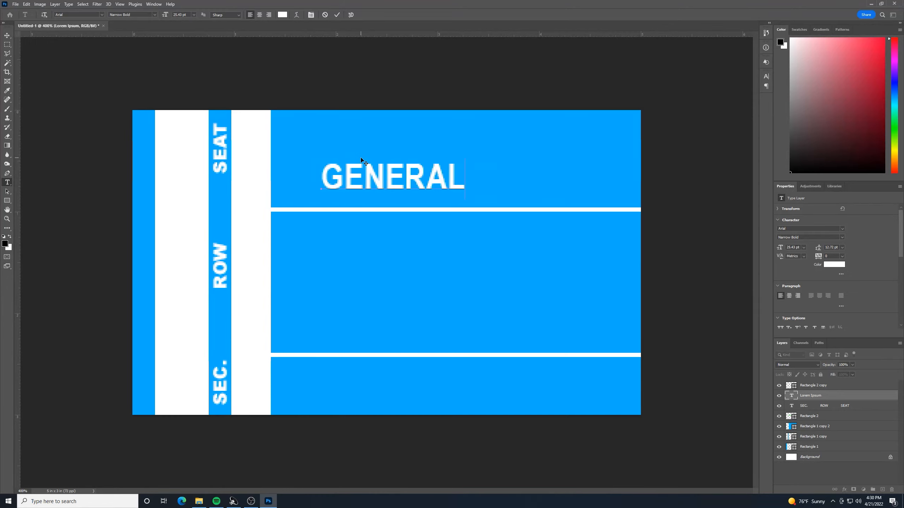
{"action": "type", "text": " ADMISSIO"}
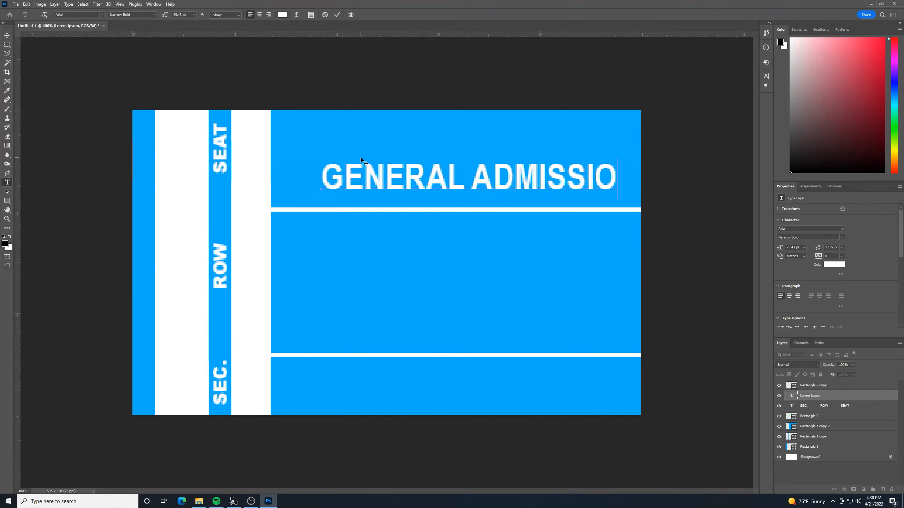
{"action": "type", "text": "N"}
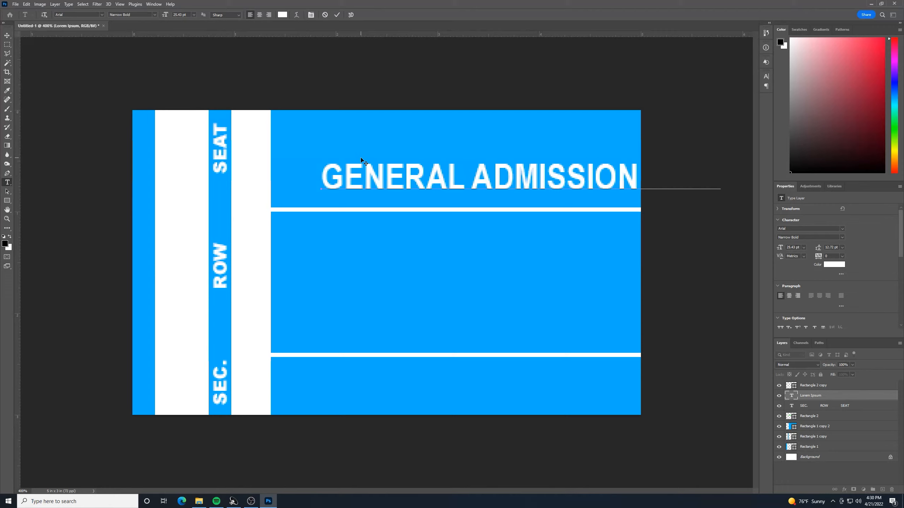
{"action": "left_click", "coordinate": [7, 35]}
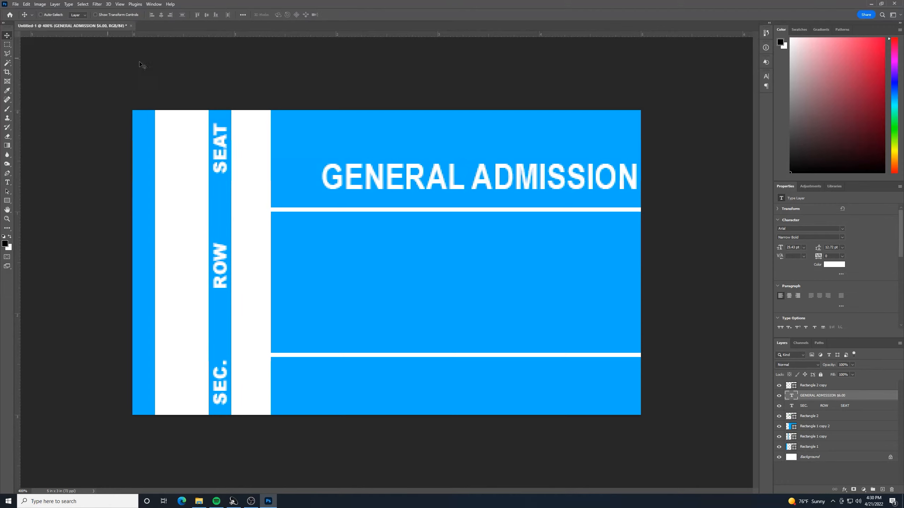
Scale the "GENERAL ADMISSION $6.00" text to about 16.49 pt and move it down between the two white bars, overlapping the white stripe
{"action": "key", "text": "ctrl+t"}
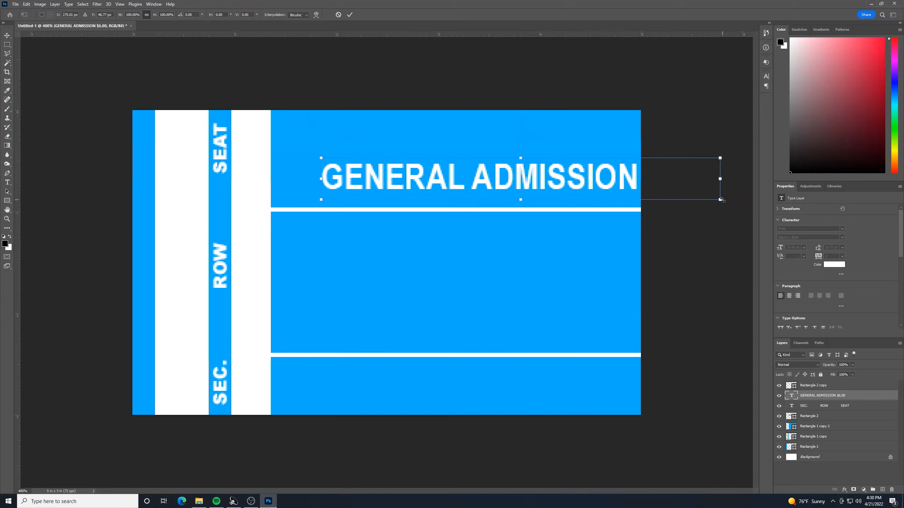
{"action": "left_click_drag", "start_coordinate": [721, 197], "coordinate": [591, 102]}
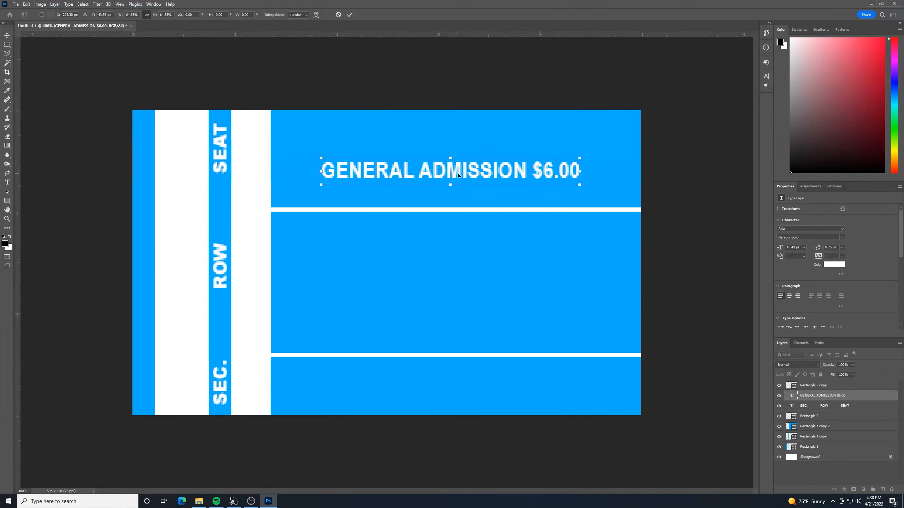
{"action": "left_click_drag", "start_coordinate": [452, 177], "coordinate": [399, 308]}
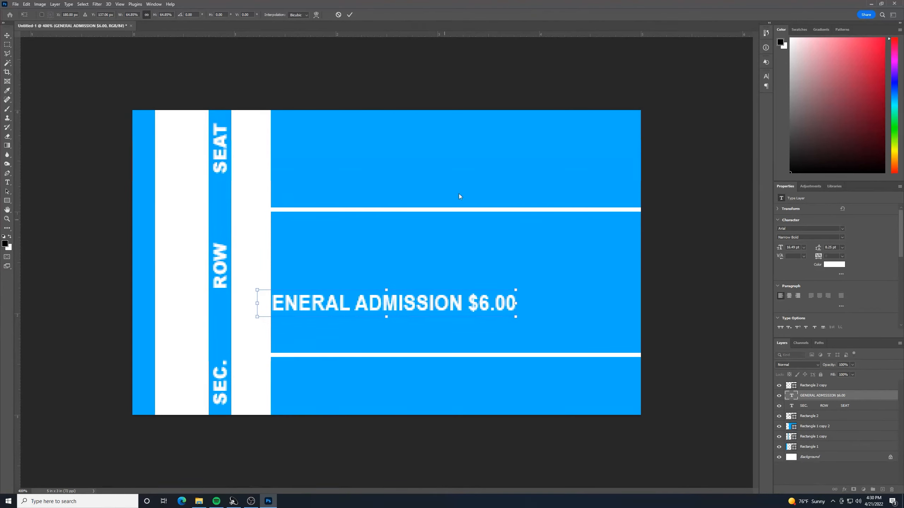
Recolor the "GENERAL ADMISSION $6.00" text with the blue 00aeff sampled from the ticket background
{"action": "double_click", "coordinate": [791, 396]}
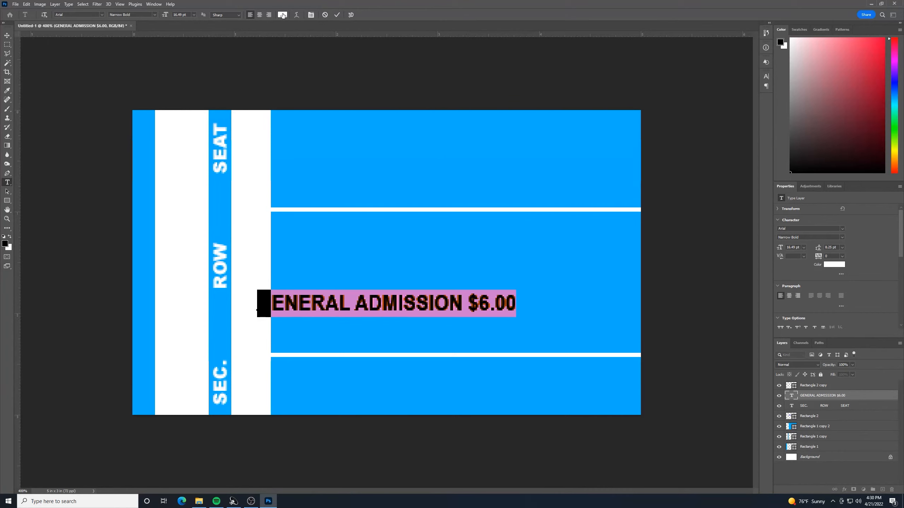
{"action": "left_click", "coordinate": [283, 15]}
{"action": "left_click", "coordinate": [452, 157]}
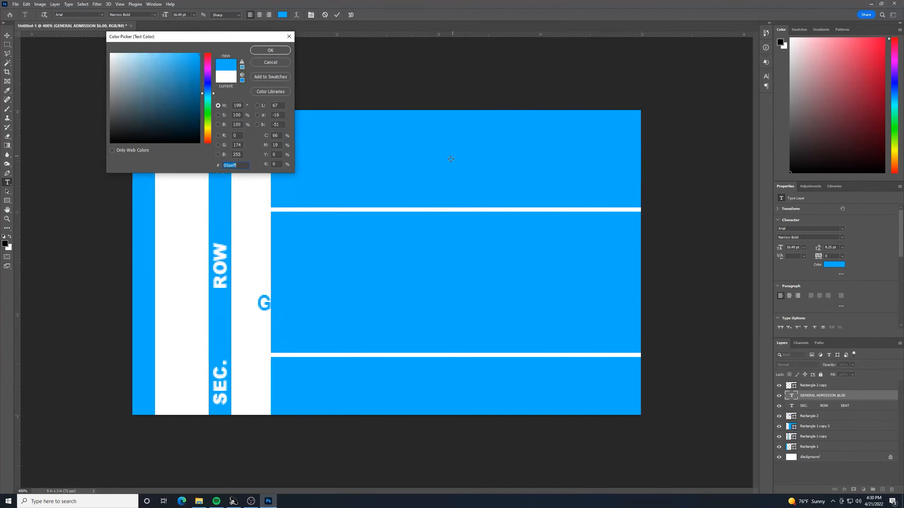
{"action": "left_click", "coordinate": [283, 50]}
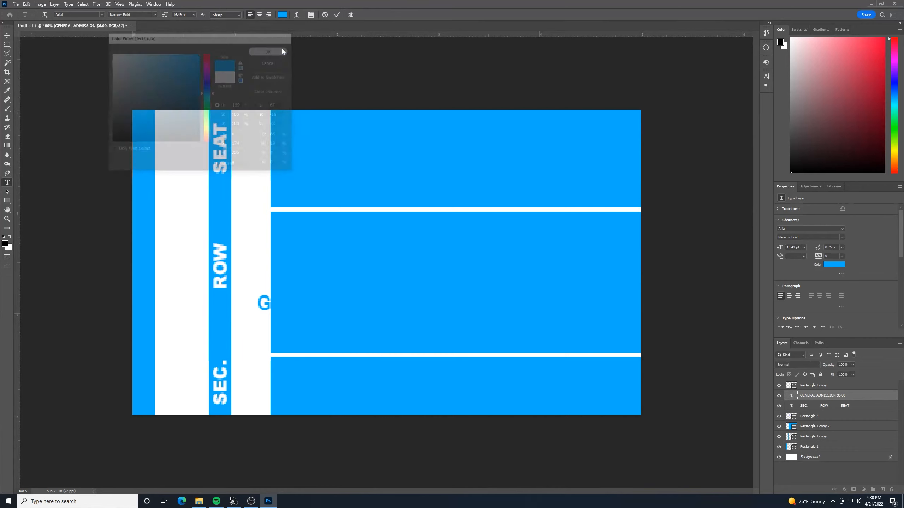
{"action": "left_click", "coordinate": [8, 37]}
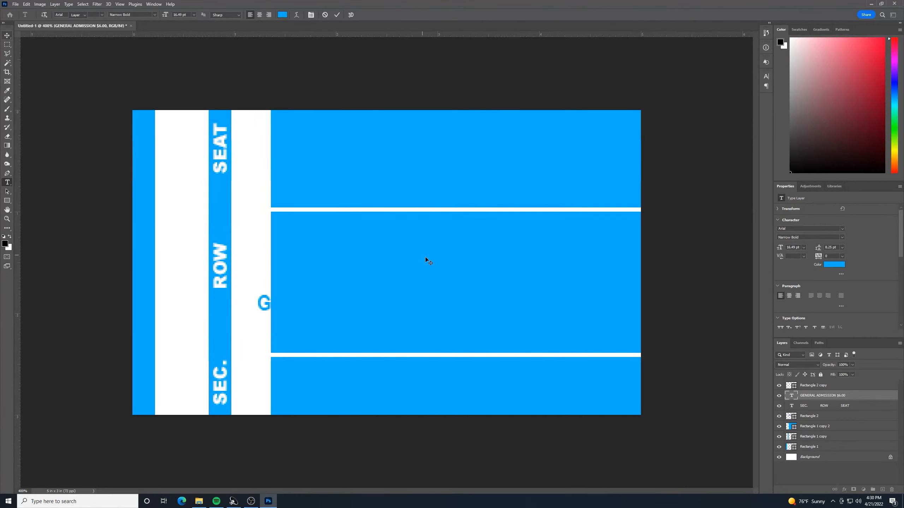
Rotate the "GENERAL ADMISSION $6.00" text to -90°, enlarge it to about 18.25 pt and place it vertically in the right white stripe
{"action": "key", "text": "ctrl+t"}
{"action": "left_click_drag", "start_coordinate": [523, 279], "coordinate": [385, 161]}
{"action": "left_click_drag", "start_coordinate": [384, 265], "coordinate": [246, 242]}
{"action": "left_click_drag", "start_coordinate": [266, 150], "coordinate": [265, 123]}
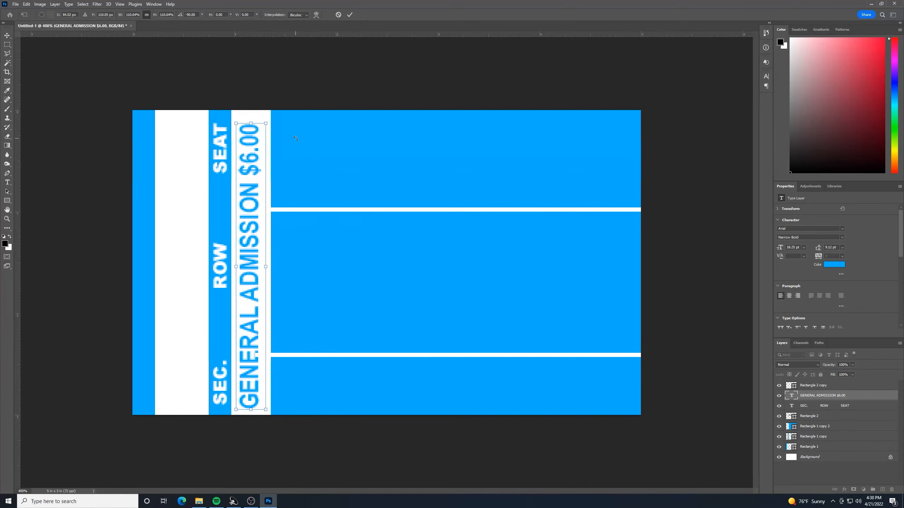
Nudge the vertical "GENERAL ADMISSION $6.00" text upward and scale it to about 18.14 pt to center it within the ticket's height
{"action": "key", "text": "Up"}
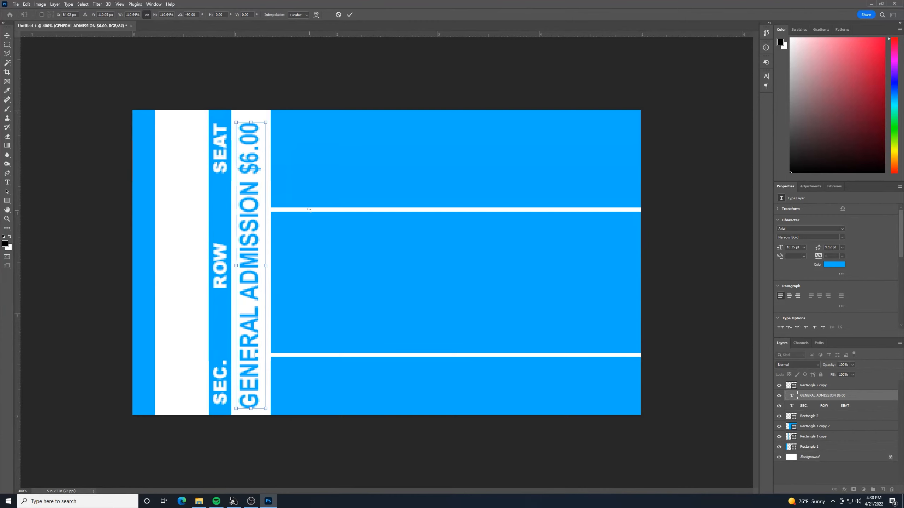
{"action": "key", "text": "Up"}
{"action": "key", "text": "Up"}
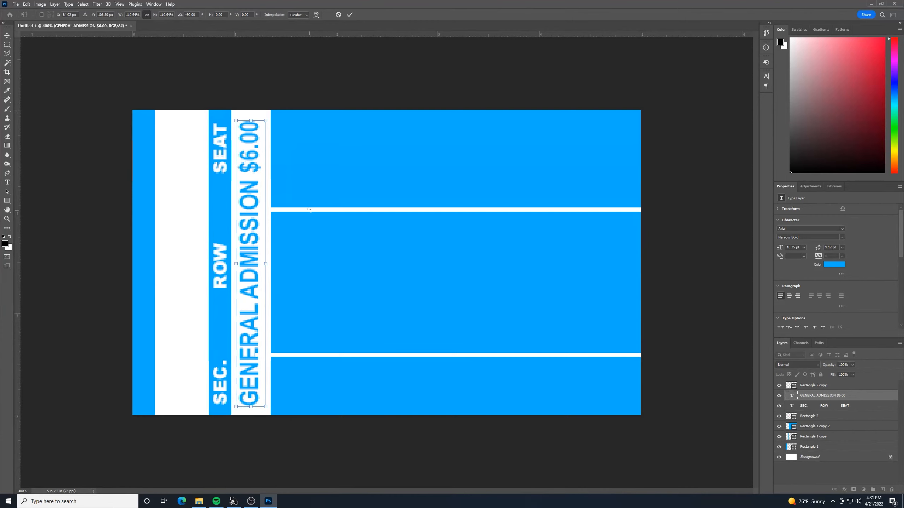
{"action": "key", "text": "Up"}
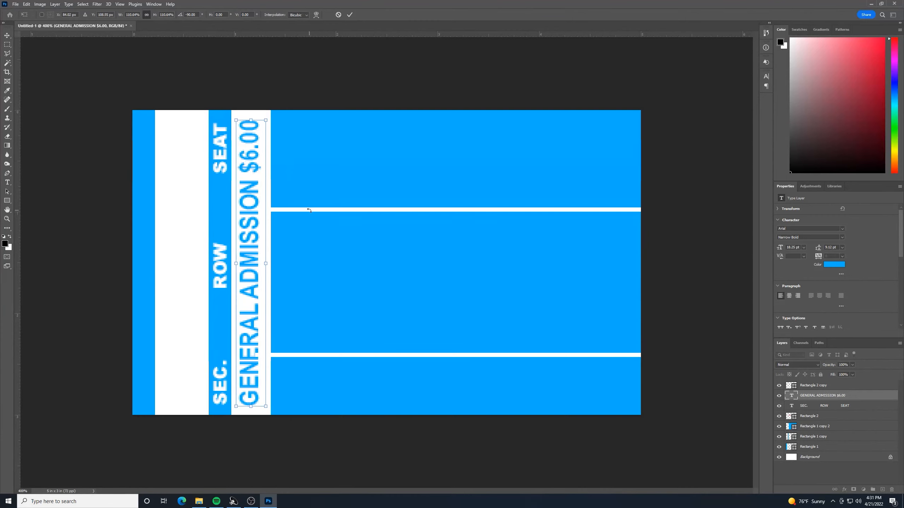
{"action": "mouse_move", "coordinate": [236, 120]}
{"action": "left_mouse_down"}
{"action": "mouse_move", "coordinate": [239, 107]}
{"action": "mouse_move", "coordinate": [239, 118]}
{"action": "left_mouse_up"}
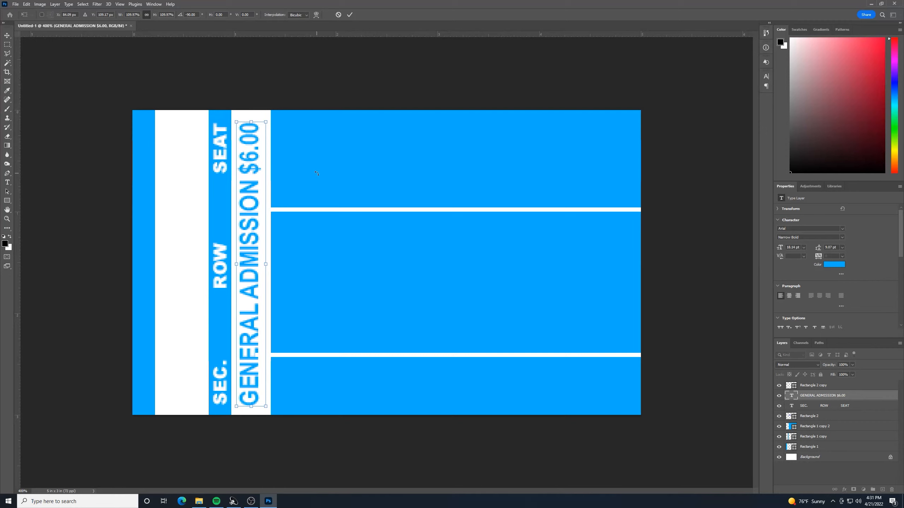
{"action": "key", "text": "Up"}
{"action": "key", "text": "Up"}
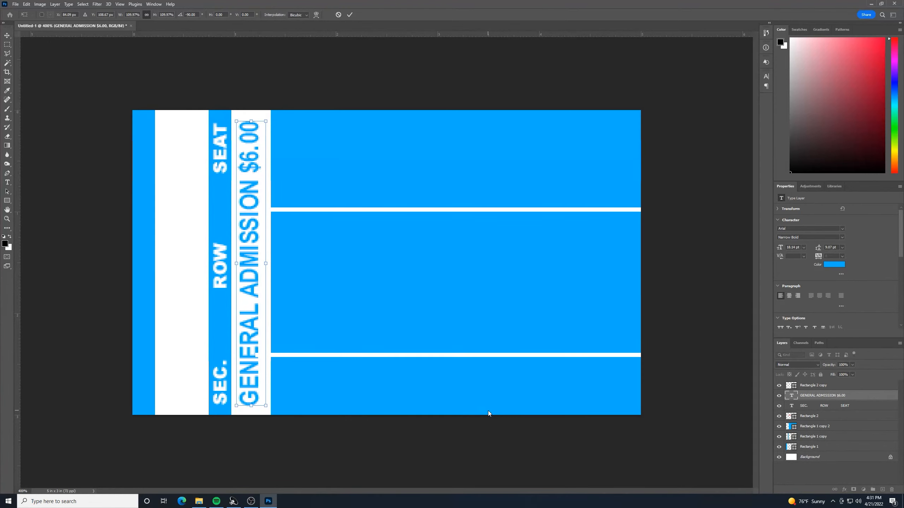
{"action": "key", "text": "Return"}
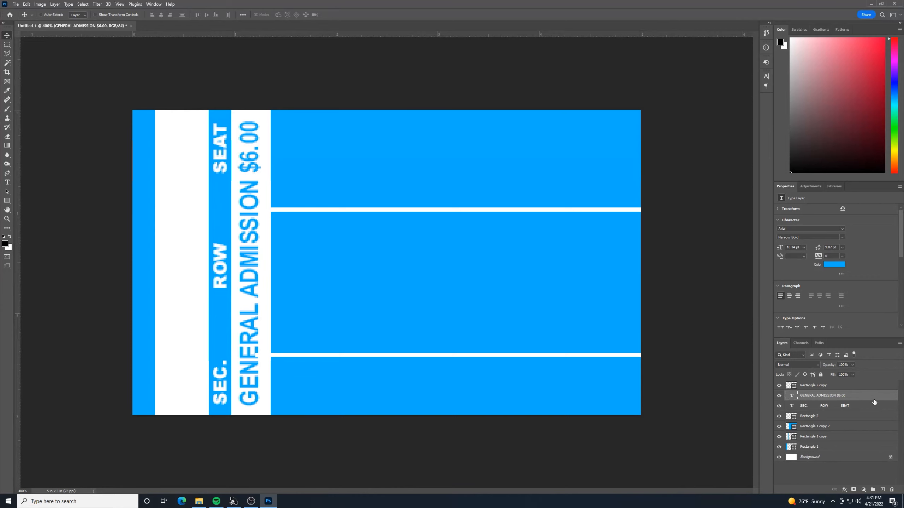
Reorder the layers with the "GENERAL ADMISSION $6.00" text on top and Rectangle 2 copy below the SEC. ROW SEAT text
{"action": "mouse_move", "coordinate": [876, 399]}
{"action": "left_mouse_down"}
{"action": "mouse_move", "coordinate": [875, 357]}
{"action": "mouse_move", "coordinate": [870, 395]}
{"action": "mouse_move", "coordinate": [865, 384]}
{"action": "left_mouse_up"}
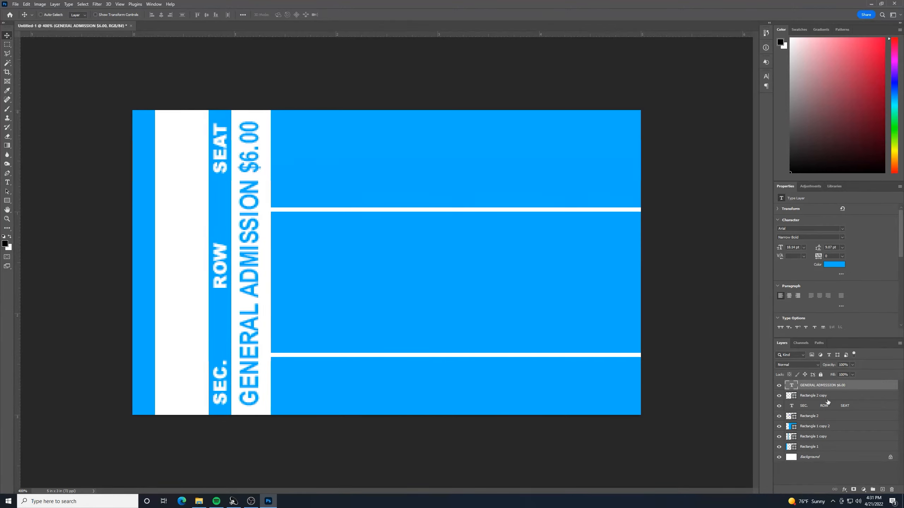
{"action": "left_click_drag", "start_coordinate": [828, 396], "coordinate": [835, 412]}
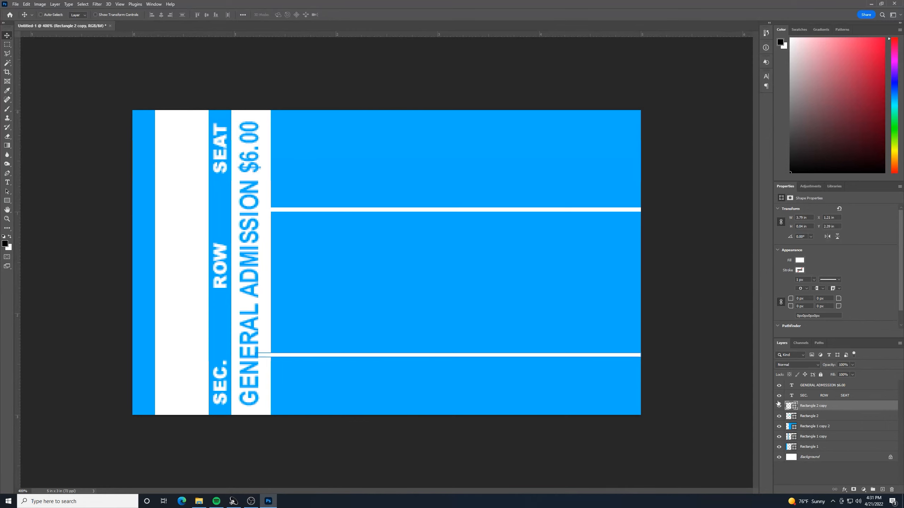
{"action": "left_click", "coordinate": [835, 420]}
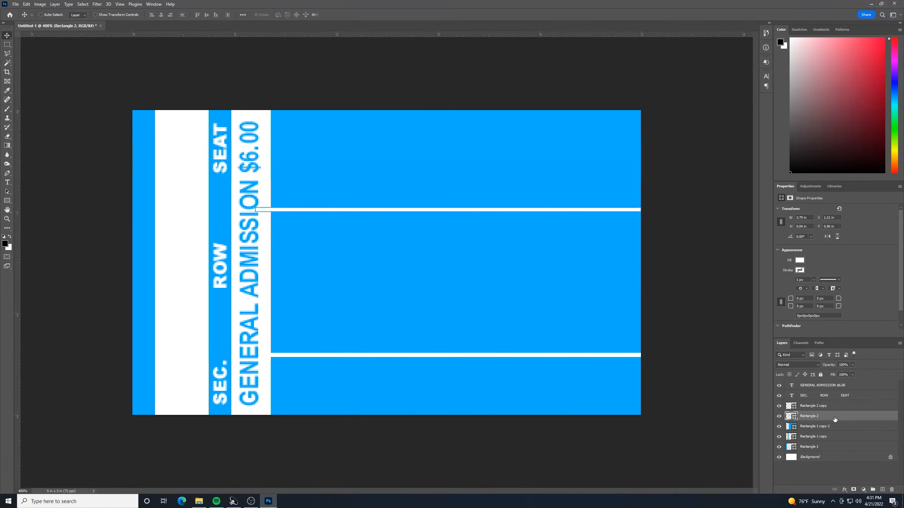
Draw the football custom shape from the 2019 Shapes Sports Equipment set, about 0.36 x 0.6 in, in the upper blue section above the other layers
{"action": "left_click", "coordinate": [838, 386]}
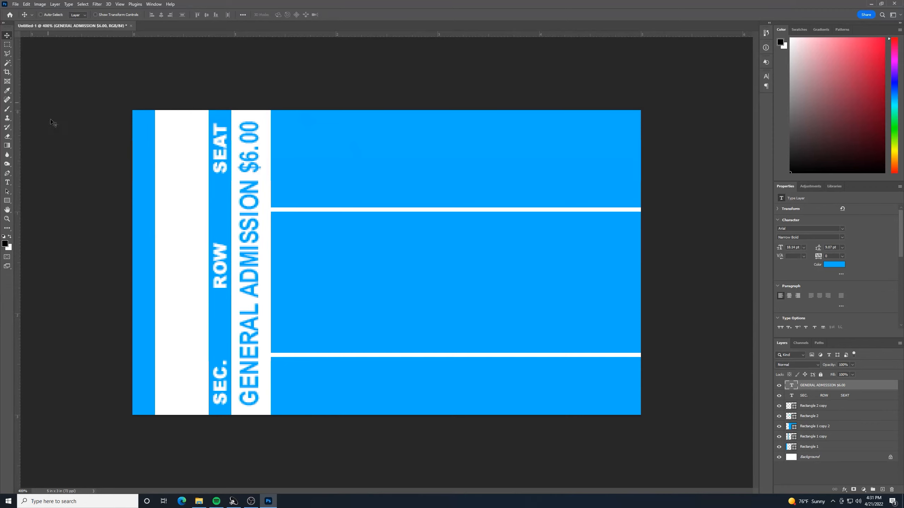
{"action": "left_click", "coordinate": [7, 200]}
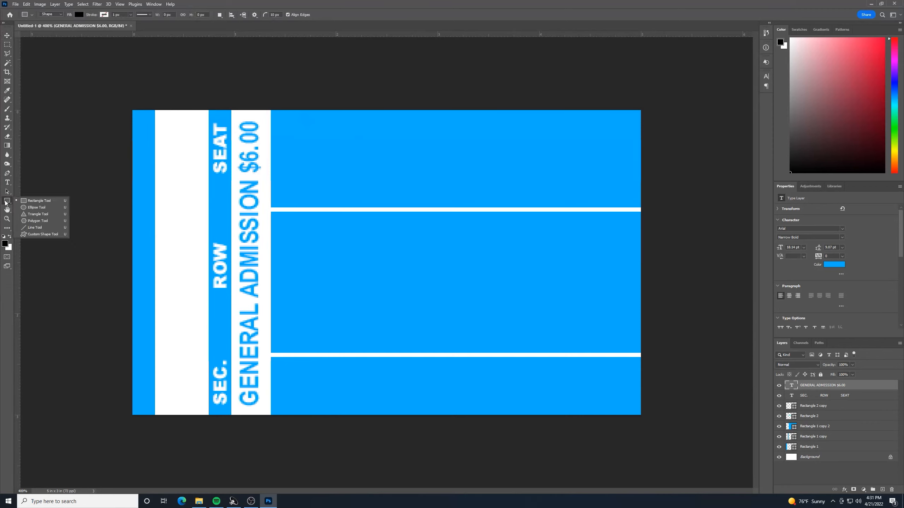
{"action": "left_click", "coordinate": [42, 234]}
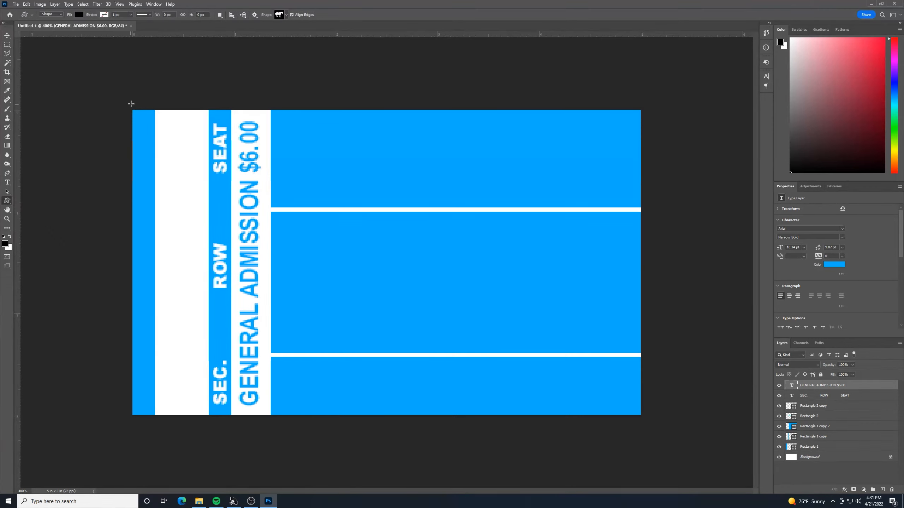
{"action": "left_click", "coordinate": [285, 17]}
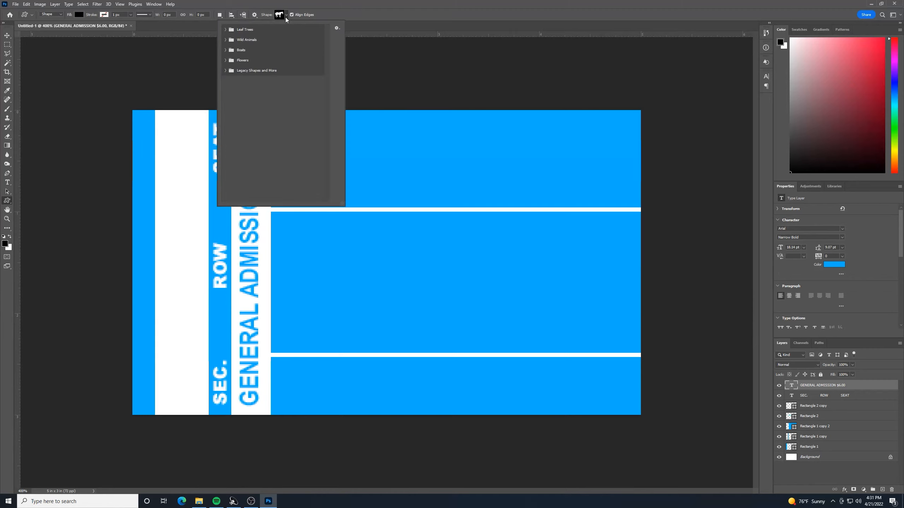
{"action": "left_click", "coordinate": [225, 71]}
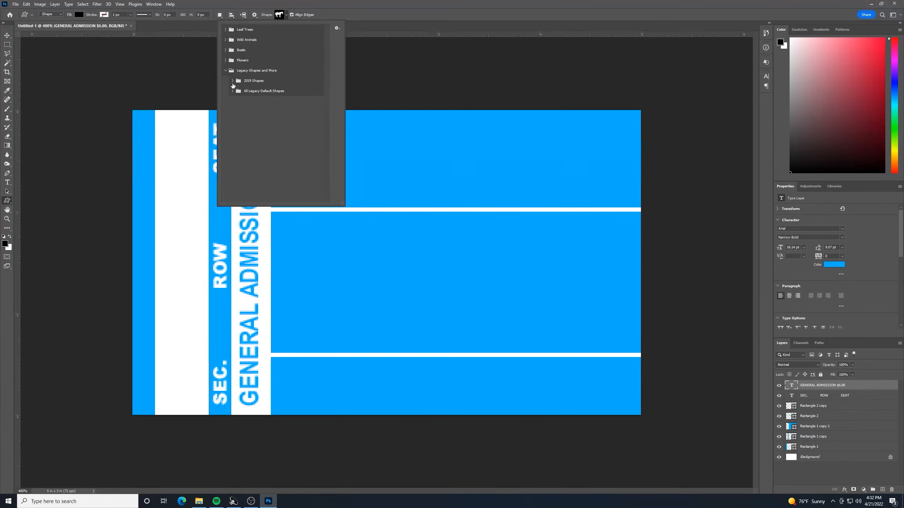
{"action": "left_click", "coordinate": [232, 82]}
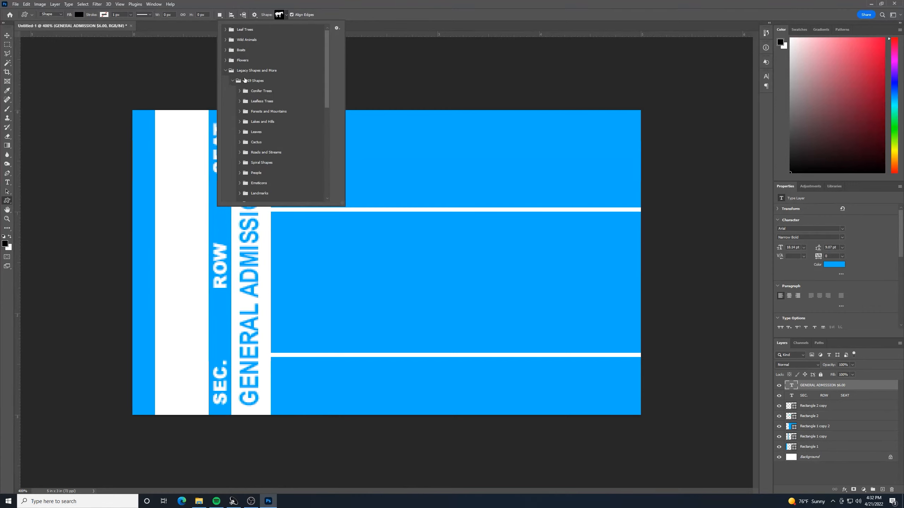
{"action": "scroll", "coordinate": [274, 103], "scroll_direction": "down", "scroll_amount": 5}
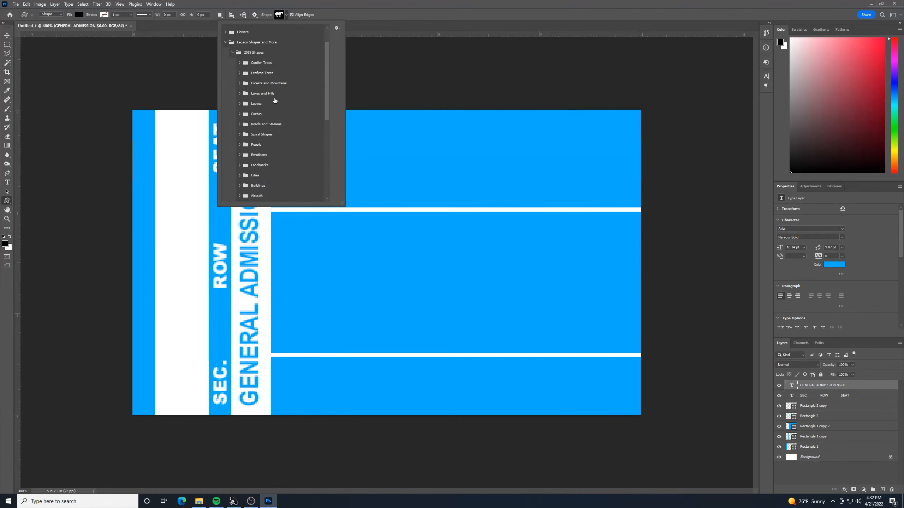
{"action": "scroll", "coordinate": [274, 96], "scroll_direction": "down", "scroll_amount": 3}
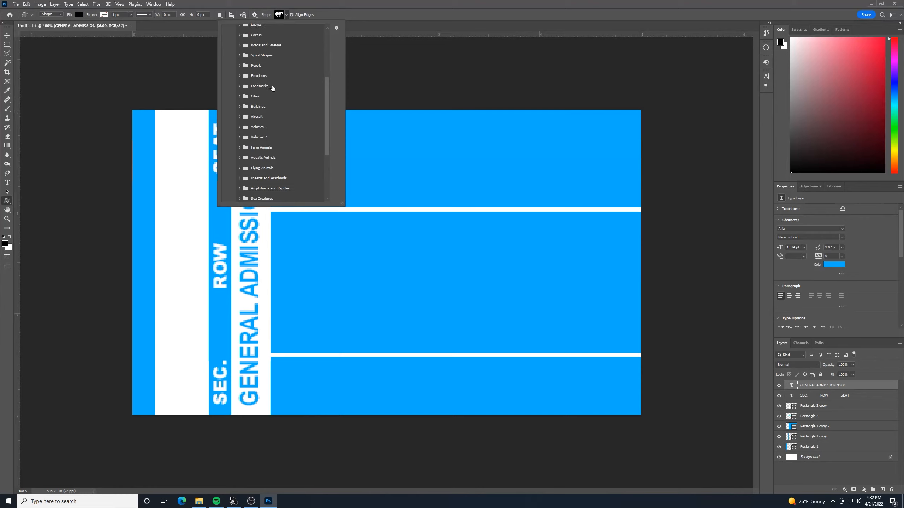
{"action": "scroll", "coordinate": [272, 91], "scroll_direction": "down", "scroll_amount": 2}
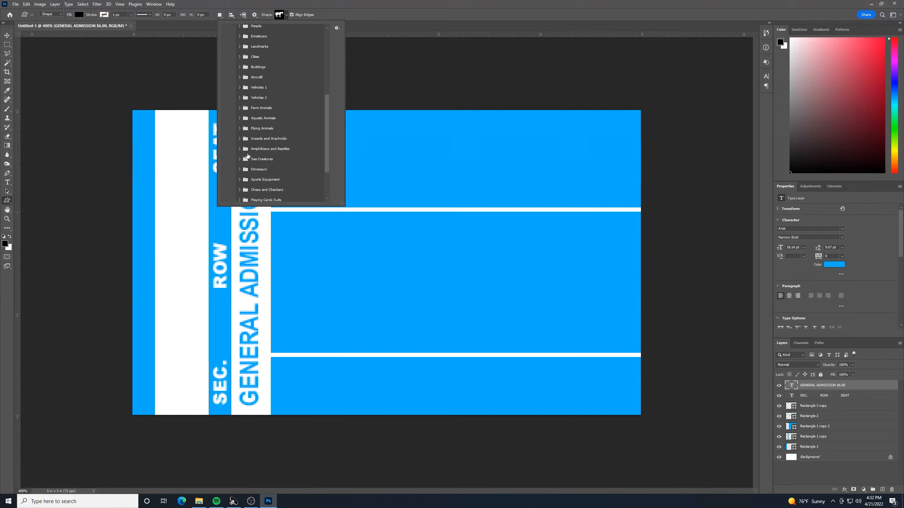
{"action": "left_click", "coordinate": [239, 180]}
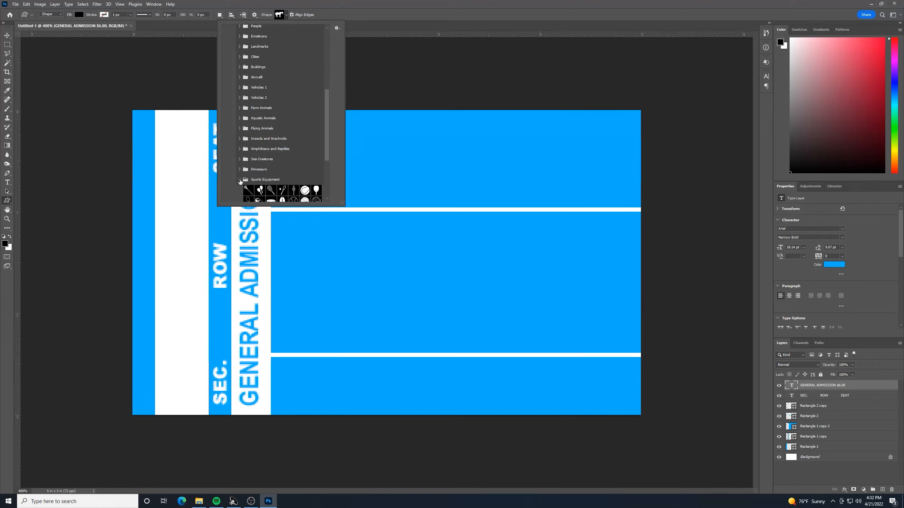
{"action": "scroll", "coordinate": [241, 183], "scroll_direction": "down", "scroll_amount": 1}
{"action": "scroll", "coordinate": [279, 134], "scroll_direction": "down", "scroll_amount": 2}
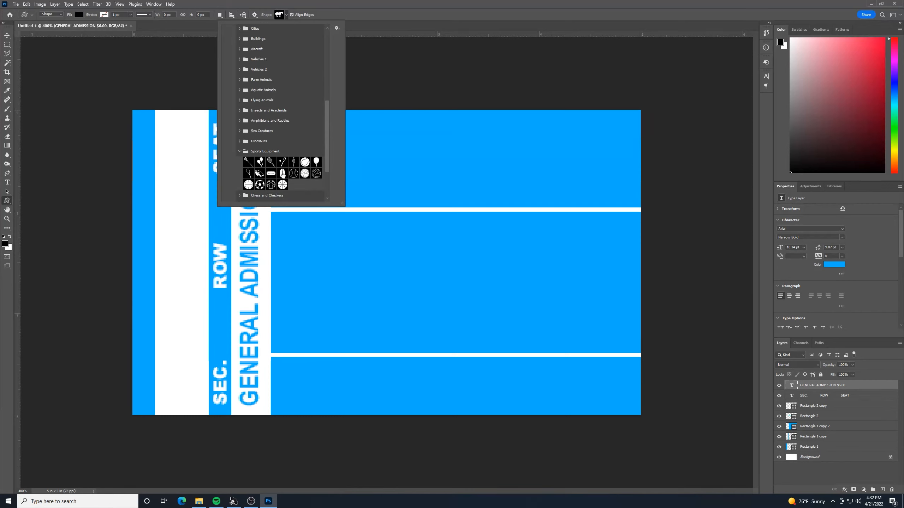
{"action": "left_click", "coordinate": [283, 173]}
{"action": "left_click", "coordinate": [332, 14]}
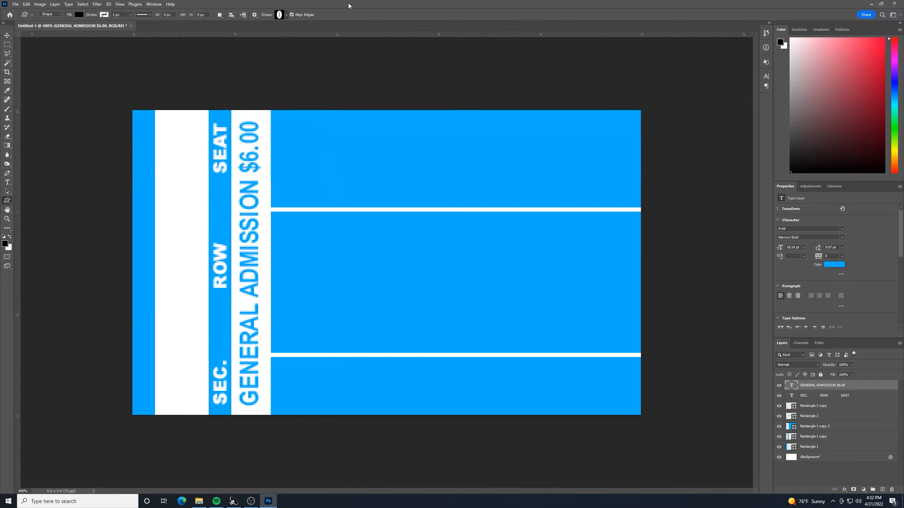
{"action": "left_click_drag", "start_coordinate": [375, 140], "coordinate": [462, 199]}
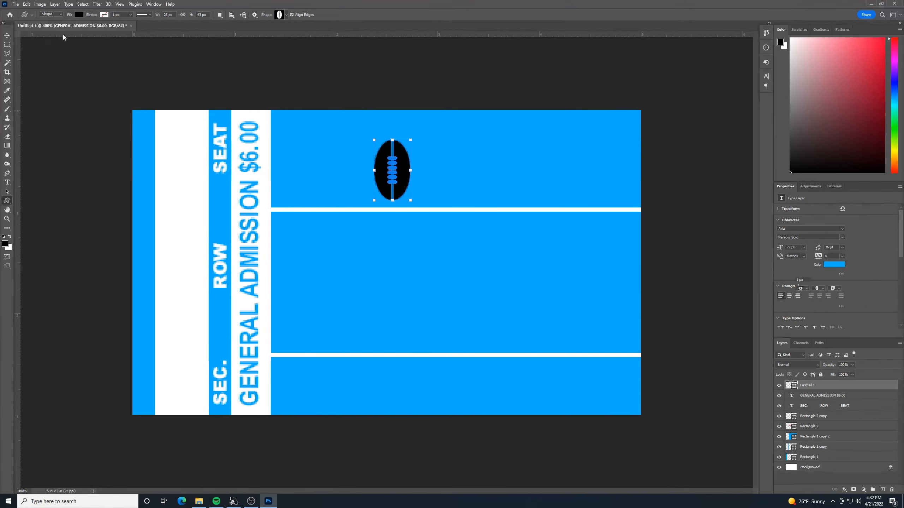
Rotate the football -90° to lie horizontally and move it into the middle blue section between the two white bars
{"action": "left_click", "coordinate": [7, 35]}
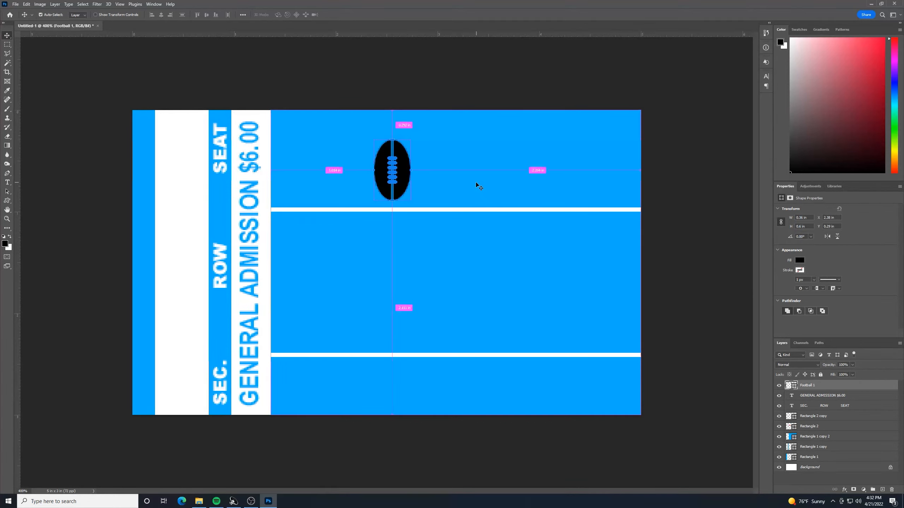
{"action": "key", "text": "ctrl+t"}
{"action": "left_click_drag", "start_coordinate": [415, 203], "coordinate": [430, 143]}
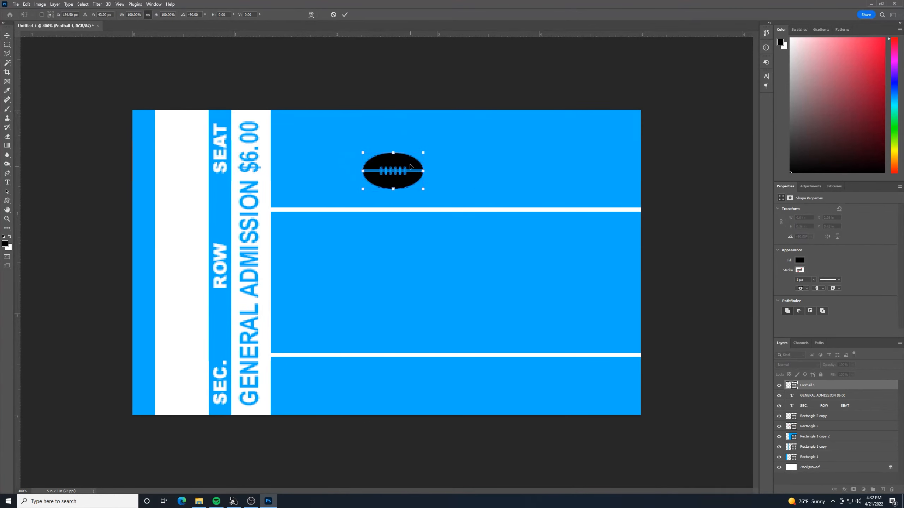
{"action": "left_click_drag", "start_coordinate": [407, 173], "coordinate": [440, 266]}
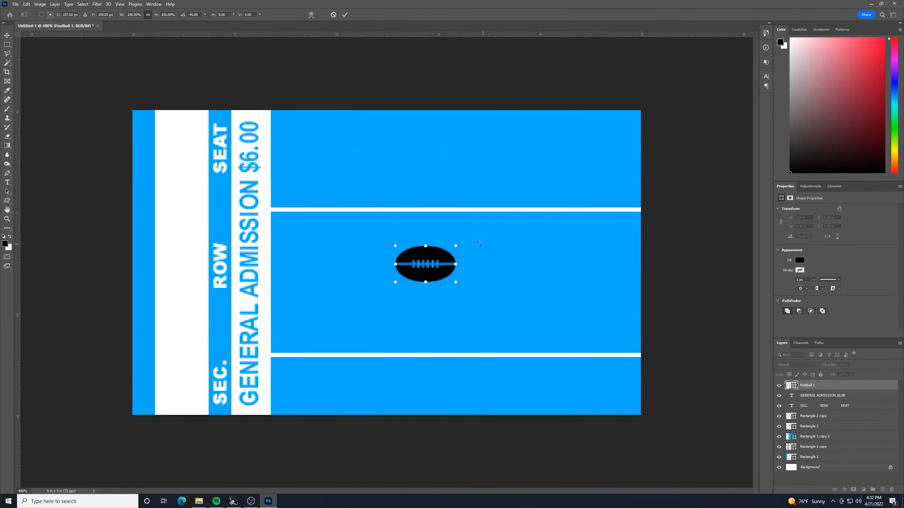
{"action": "left_click", "coordinate": [7, 35]}
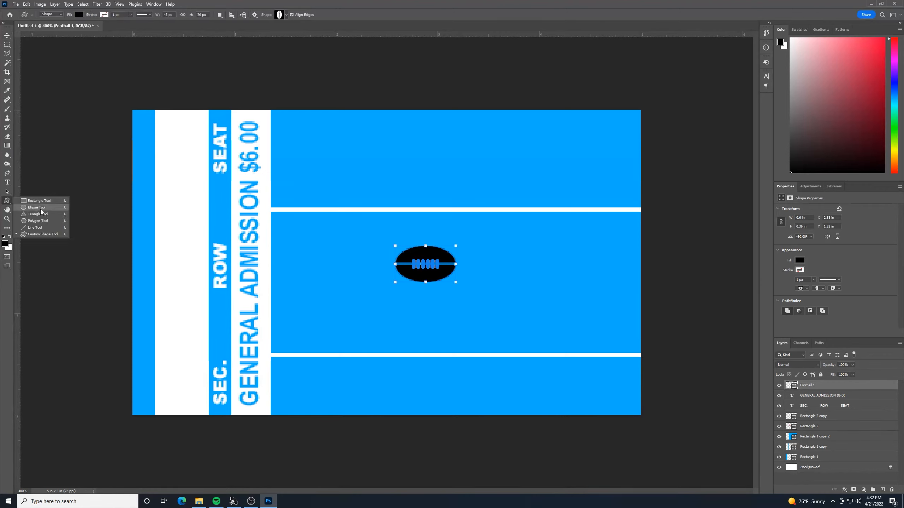
Draw a black ellipse about 0.85 x 0.56 in over the football and lower its opacity to about 62%
{"action": "left_click", "coordinate": [37, 208]}
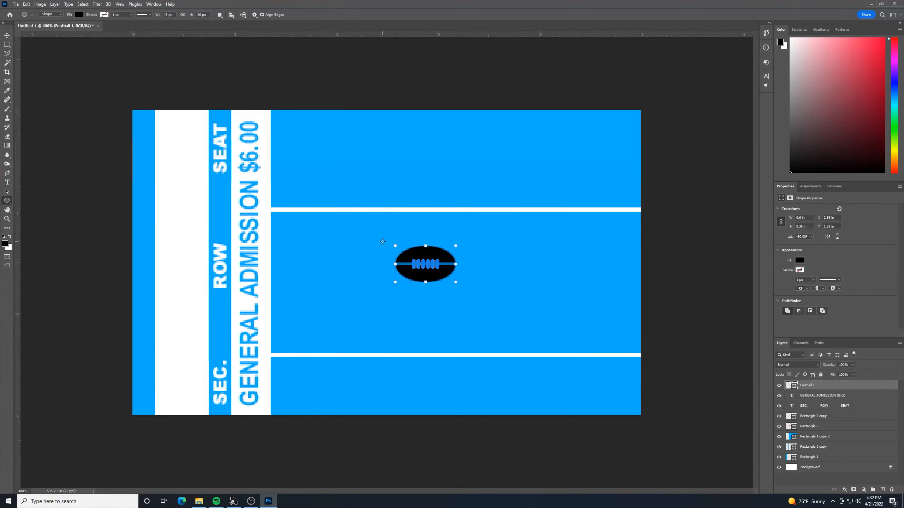
{"action": "left_click_drag", "start_coordinate": [381, 236], "coordinate": [465, 294]}
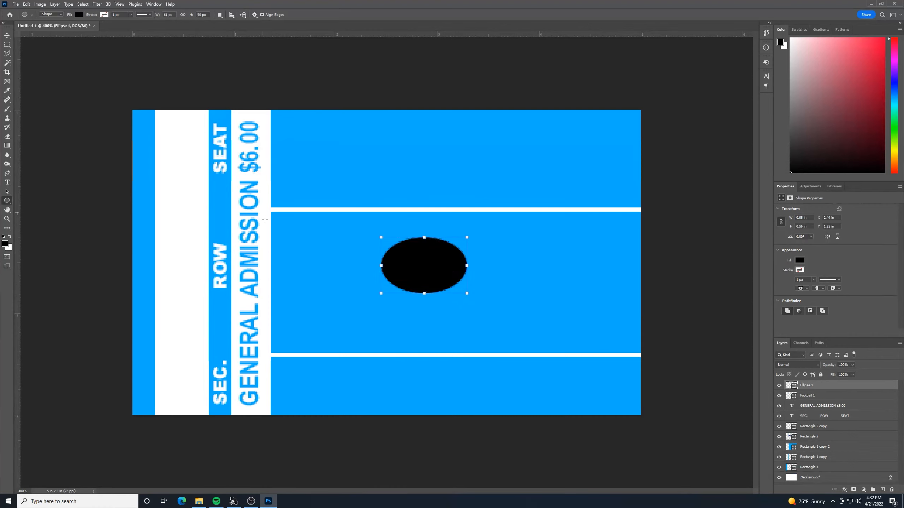
{"action": "left_click", "coordinate": [853, 365]}
{"action": "left_click_drag", "start_coordinate": [853, 377], "coordinate": [841, 381]}
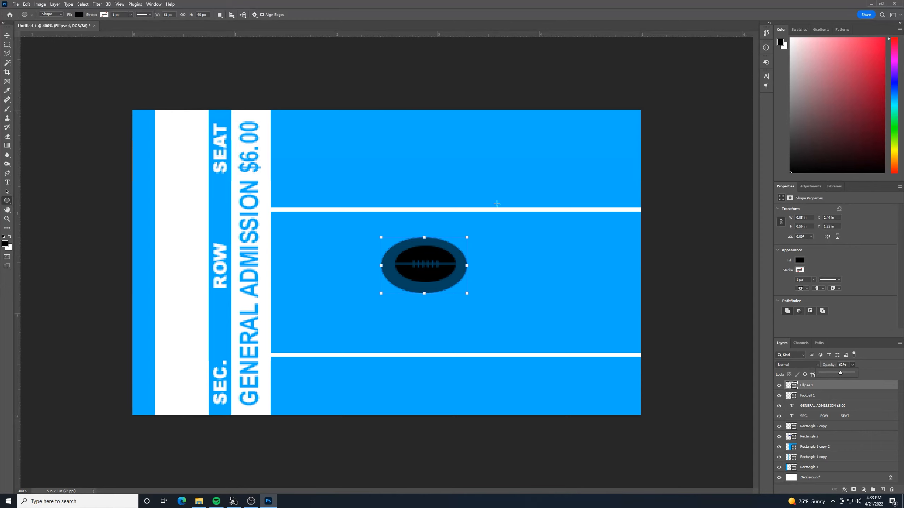
Center the ellipse on the football and shrink it to about 0.75 x 0.53 in, leaving an even border around the ball
{"action": "left_click", "coordinate": [7, 36]}
{"action": "left_click_drag", "start_coordinate": [466, 260], "coordinate": [468, 258]}
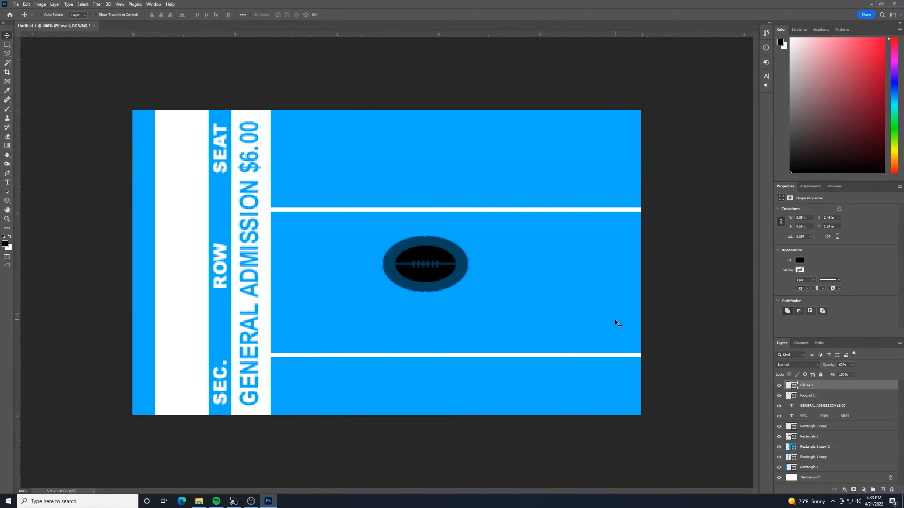
{"action": "key", "text": "ctrl+t"}
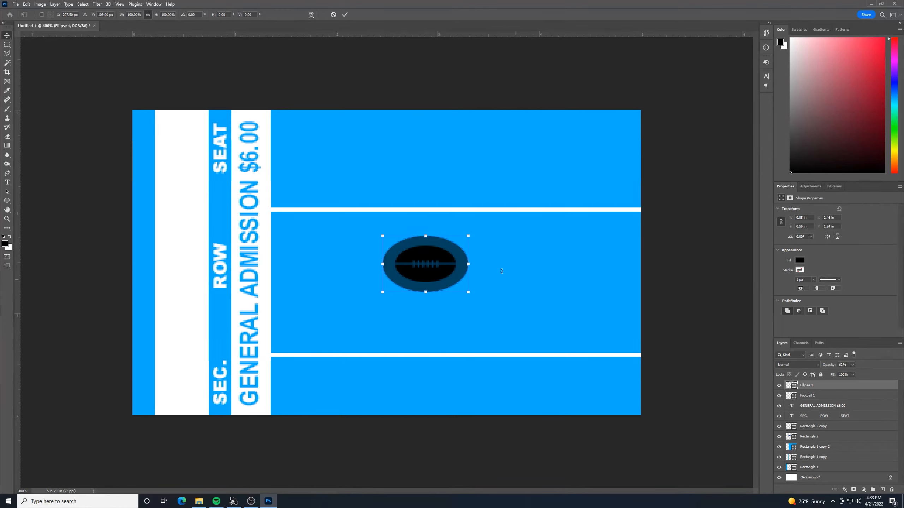
{"action": "left_click_drag", "start_coordinate": [384, 264], "coordinate": [387, 264]}
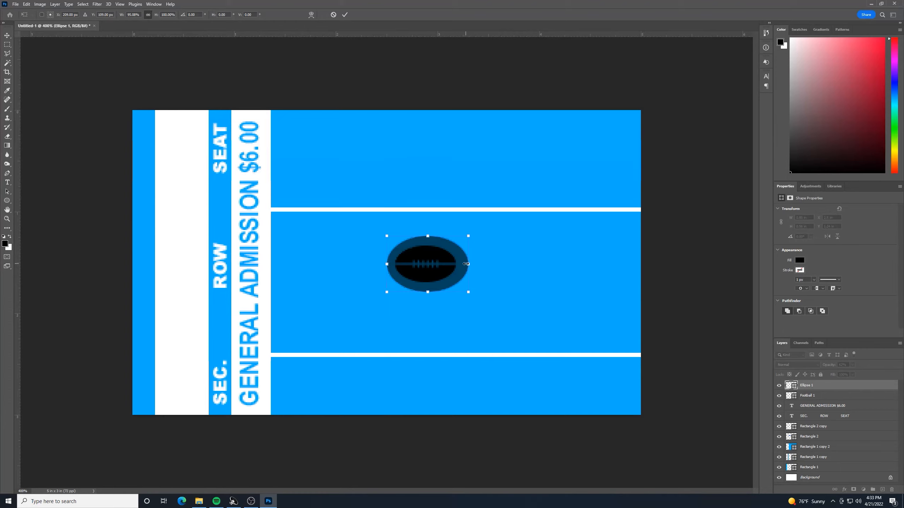
{"action": "left_click_drag", "start_coordinate": [468, 264], "coordinate": [461, 265]}
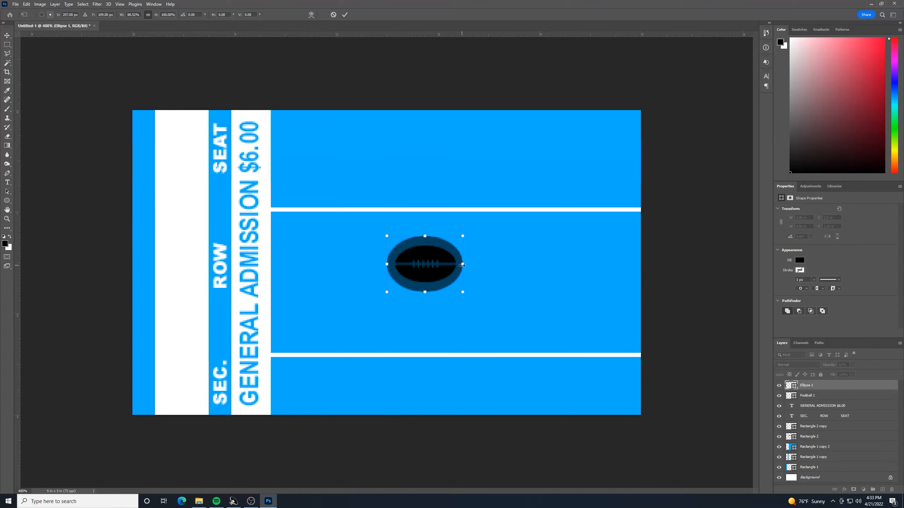
{"action": "left_click_drag", "start_coordinate": [426, 236], "coordinate": [427, 240]}
{"action": "key", "text": "Up"}
{"action": "key", "text": "Up"}
{"action": "left_click_drag", "start_coordinate": [425, 237], "coordinate": [425, 238]}
{"action": "left_click", "coordinate": [7, 35]}
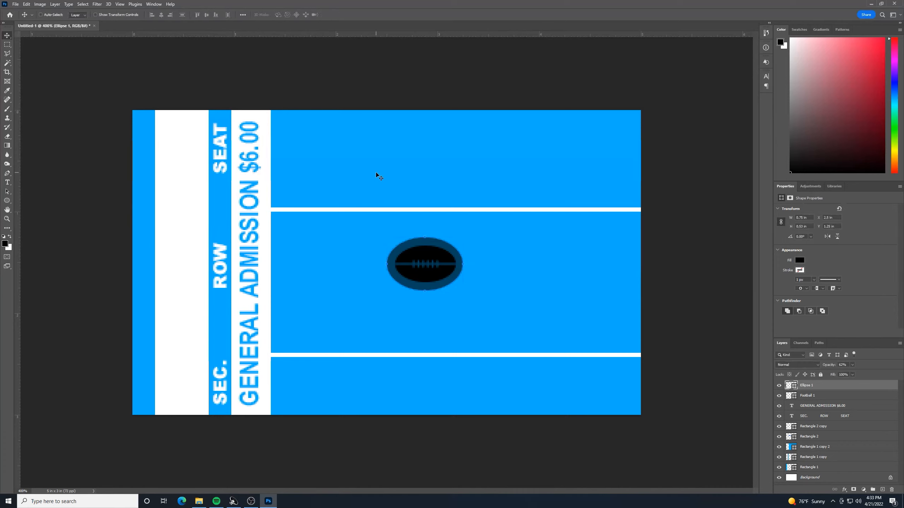
Add the text "afc" running along the outline of the ellipse around the football and color it black
{"action": "left_click", "coordinate": [11, 182]}
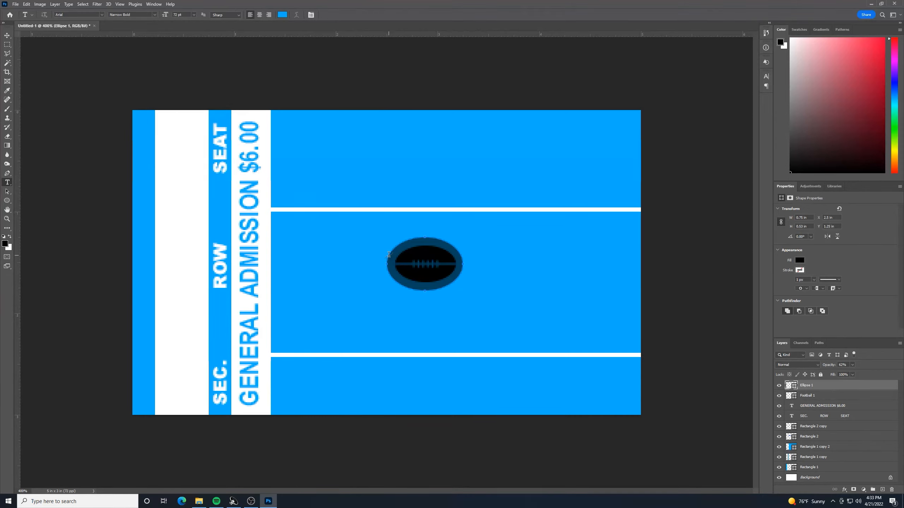
{"action": "left_click", "coordinate": [389, 254]}
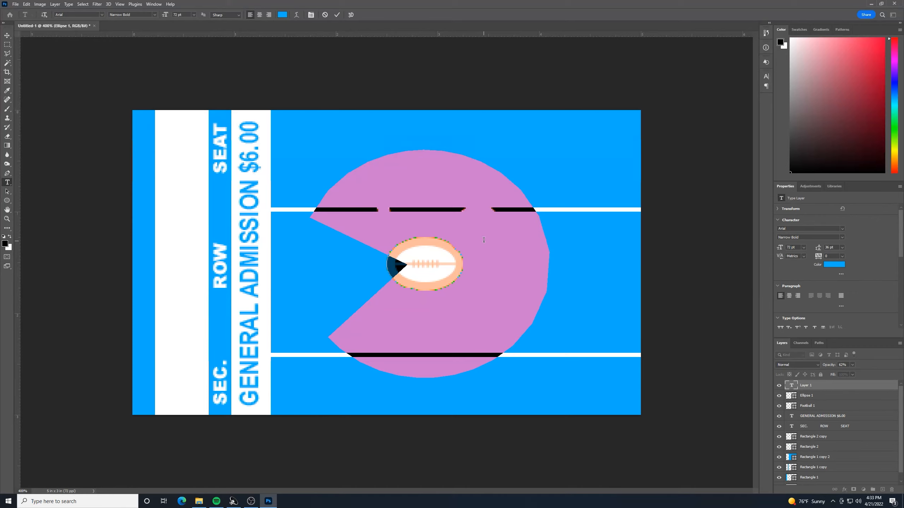
{"action": "type", "text": "a"}
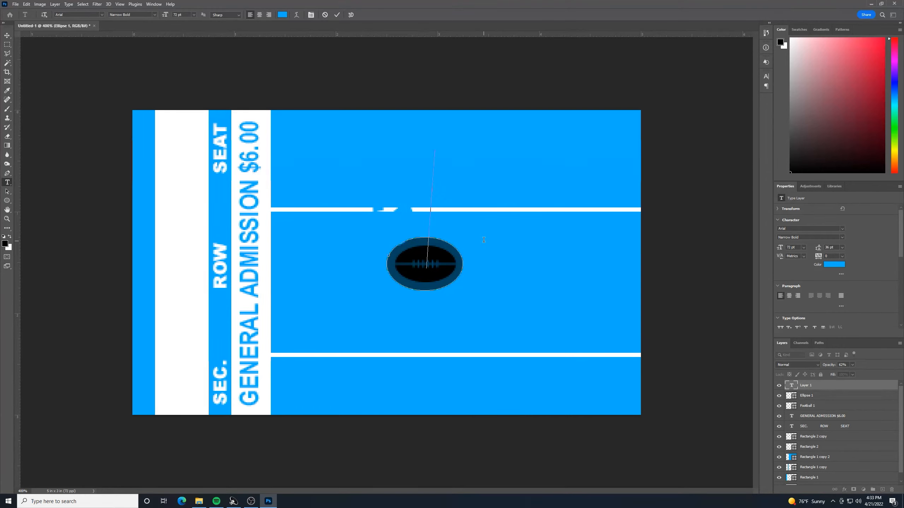
{"action": "type", "text": "t"}
{"action": "left_click", "coordinate": [791, 384]}
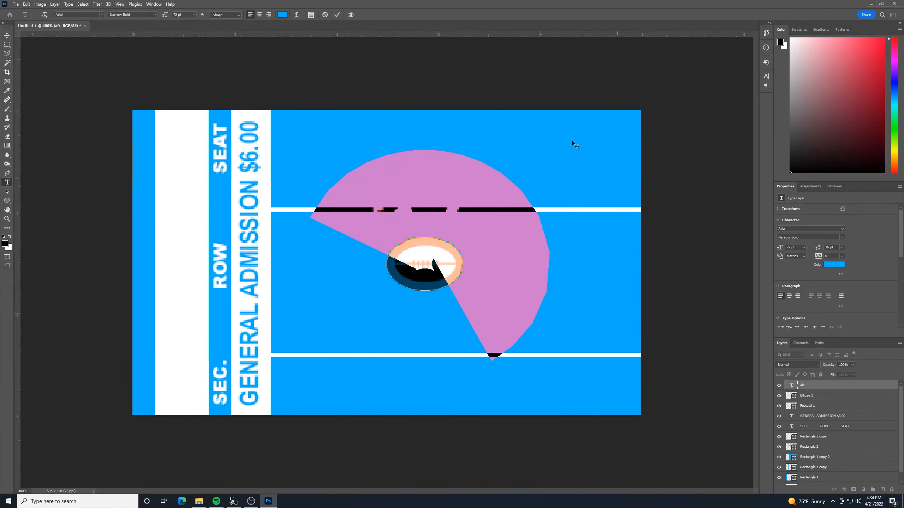
{"action": "left_click", "coordinate": [283, 16]}
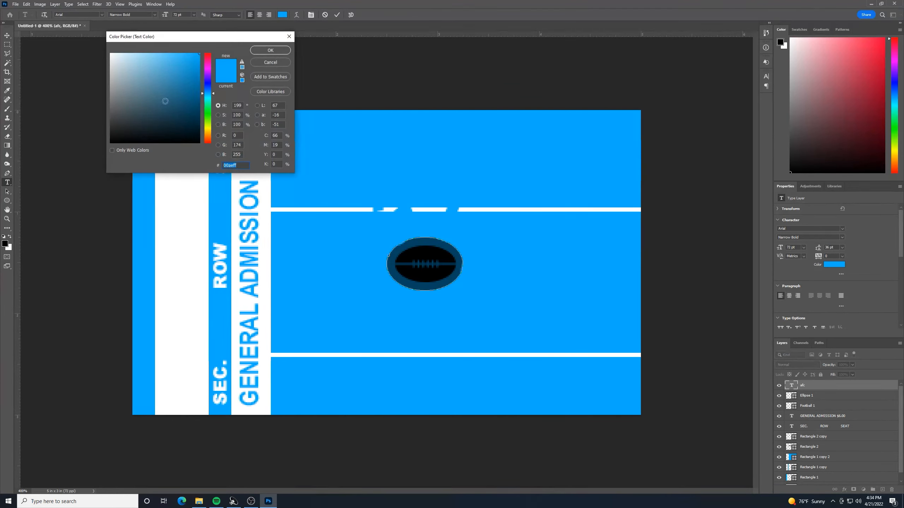
{"action": "left_click_drag", "start_coordinate": [165, 101], "coordinate": [85, 167]}
{"action": "left_click", "coordinate": [270, 50]}
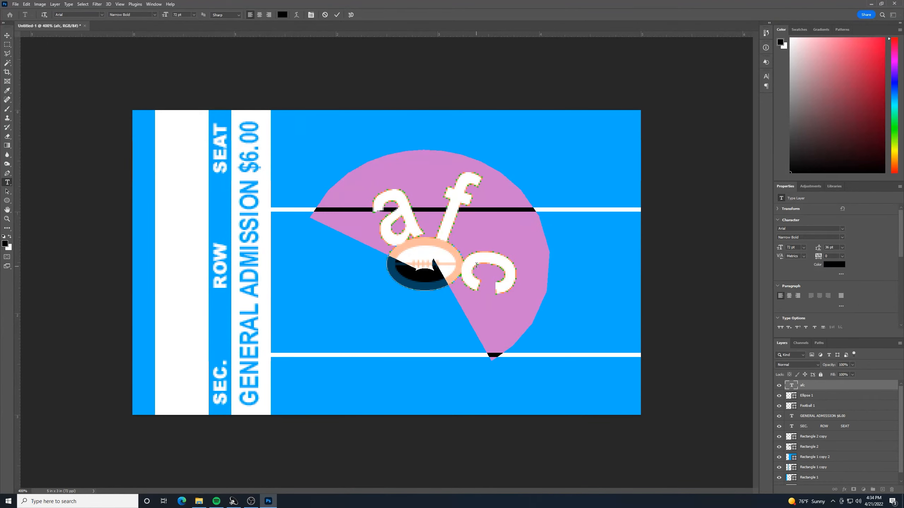
Replace the lowercase text on the ellipse's outline with "AFL" in capitals
{"action": "left_click", "coordinate": [480, 248]}
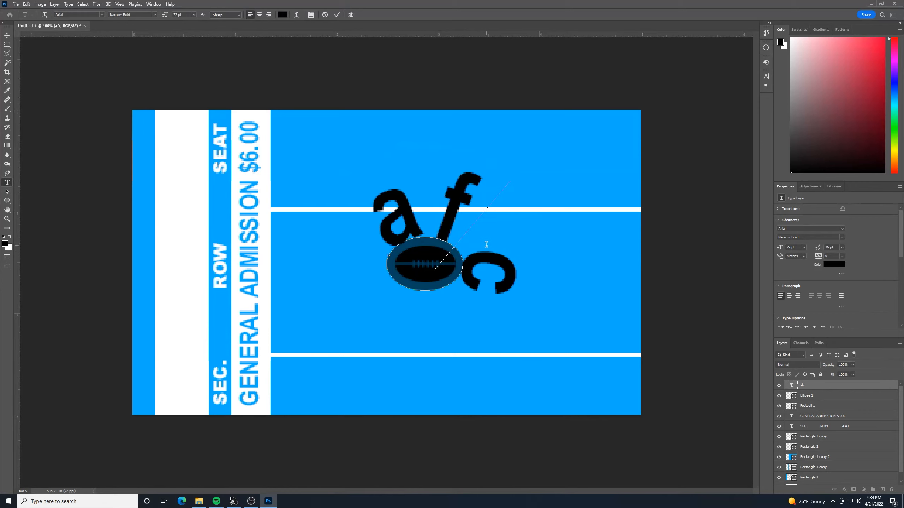
{"action": "key", "text": "BackSpace"}
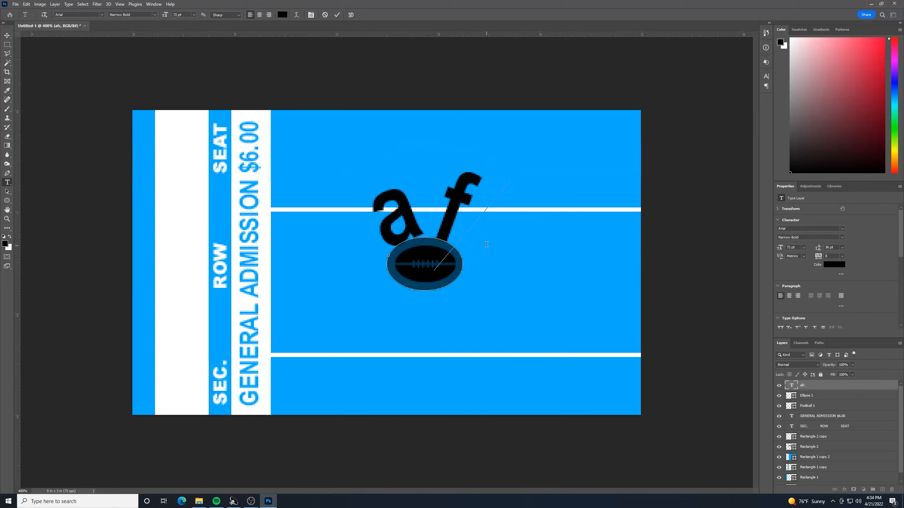
{"action": "key", "text": "BackSpace"}
{"action": "key", "text": "BackSpace"}
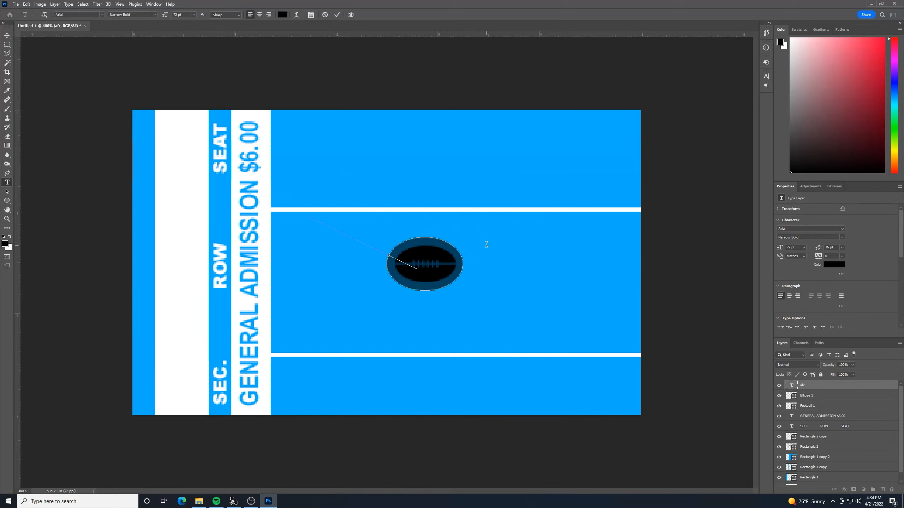
{"action": "type", "text": "AFL"}
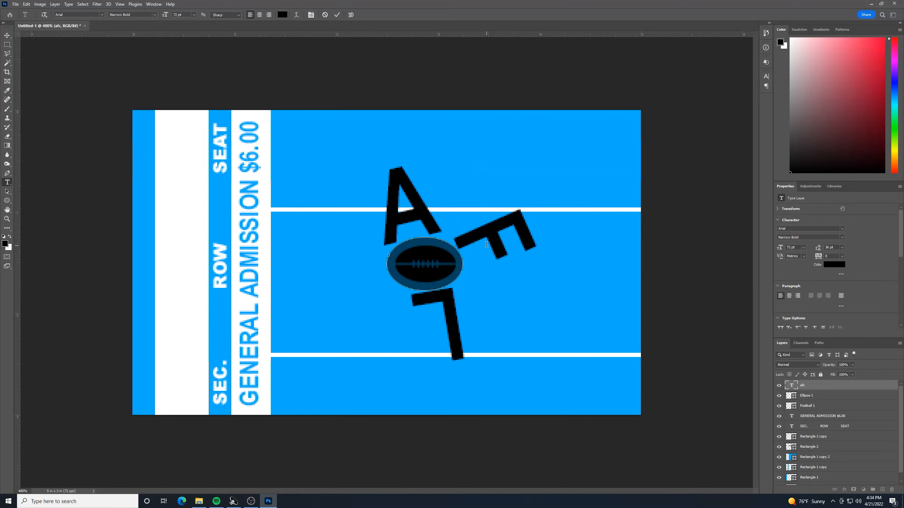
Change the font of the whole AFL text to Men Nefer Regular
{"action": "key", "text": "shift+Left"}
{"action": "key", "text": "shift+Left"}
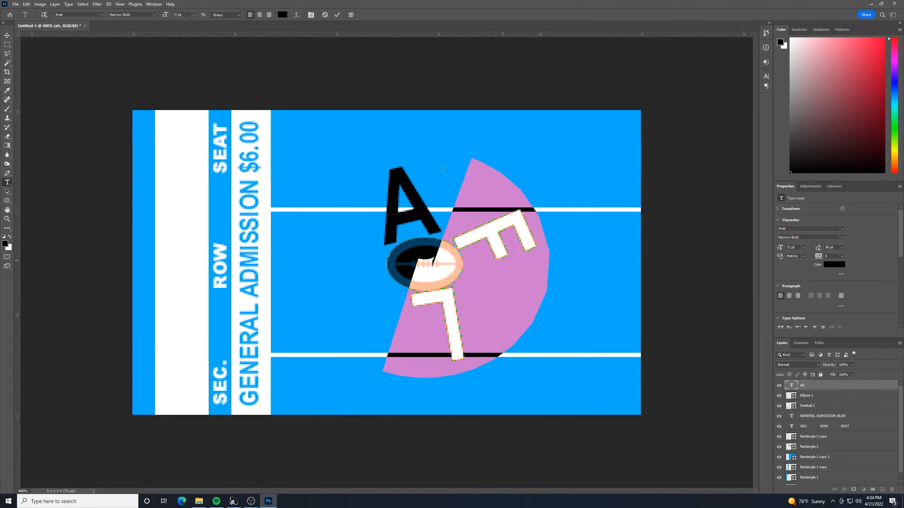
{"action": "left_click_drag", "start_coordinate": [443, 169], "coordinate": [398, 152]}
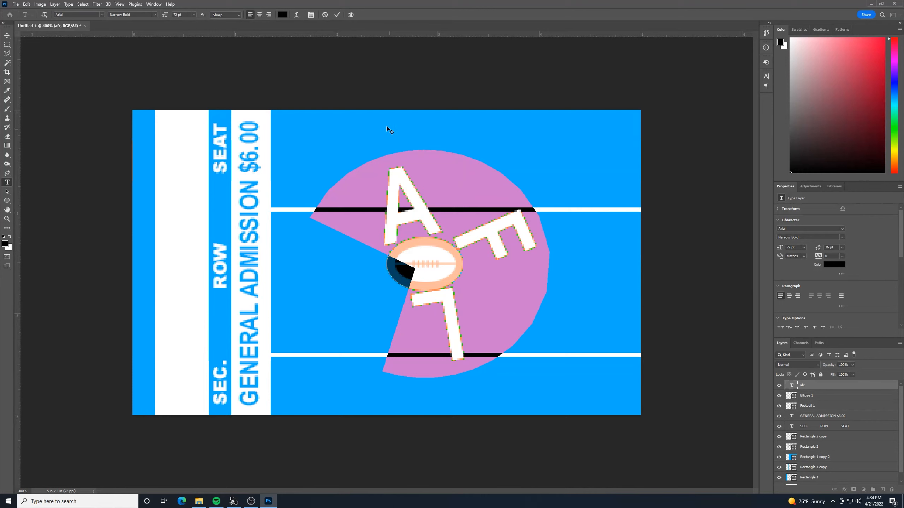
{"action": "left_click", "coordinate": [102, 15]}
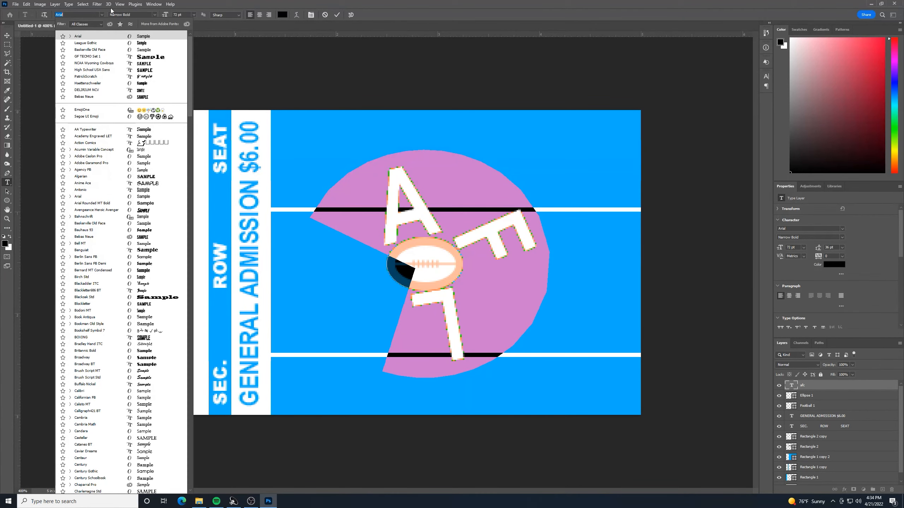
{"action": "type", "text": "MEN"}
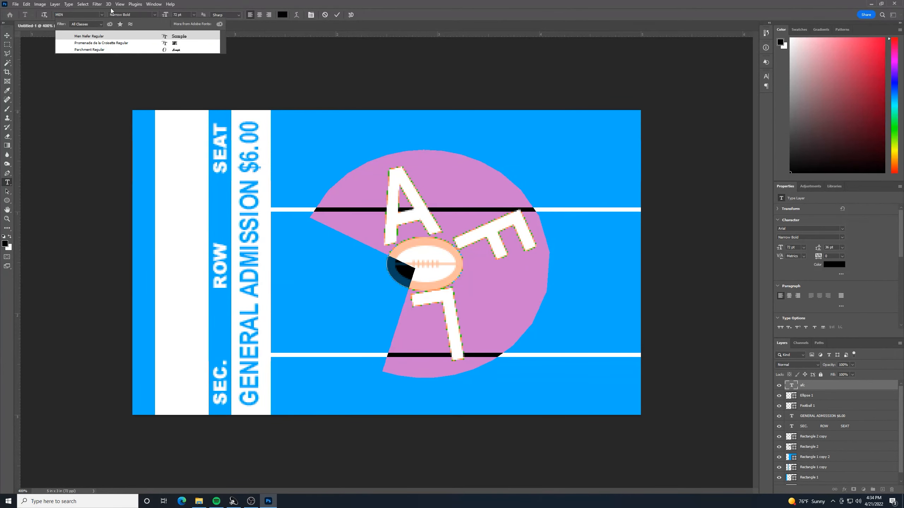
{"action": "left_click", "coordinate": [97, 38]}
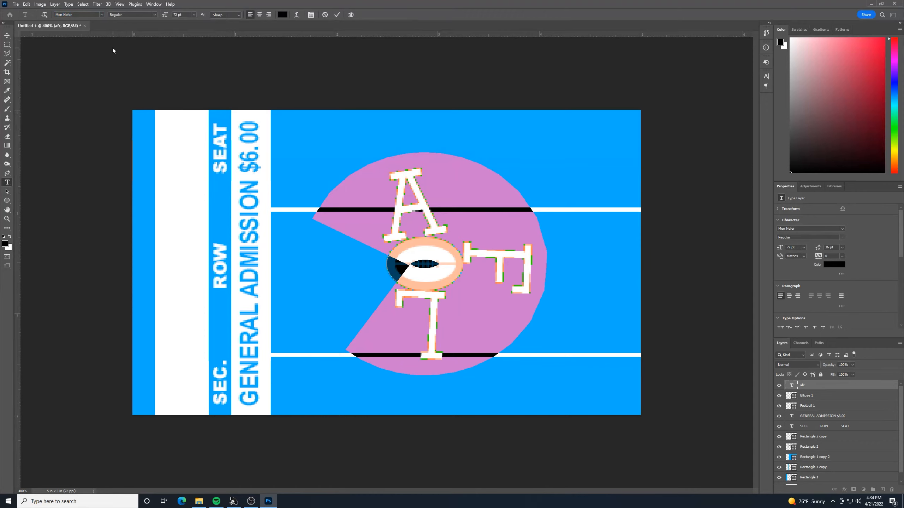
Try the AFL text at 12, 24 and 36 pt and settle on a size of 30 pt
{"action": "left_click", "coordinate": [193, 15]}
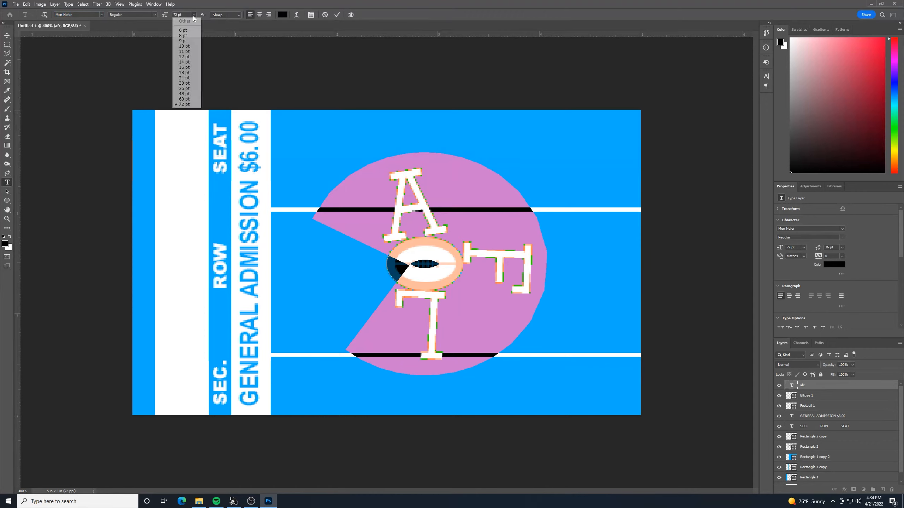
{"action": "left_click", "coordinate": [184, 57]}
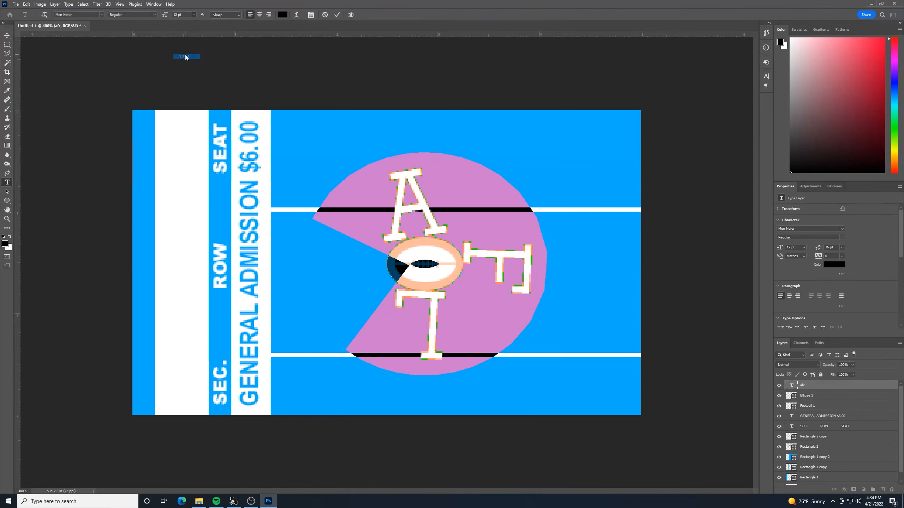
{"action": "left_click", "coordinate": [195, 15]}
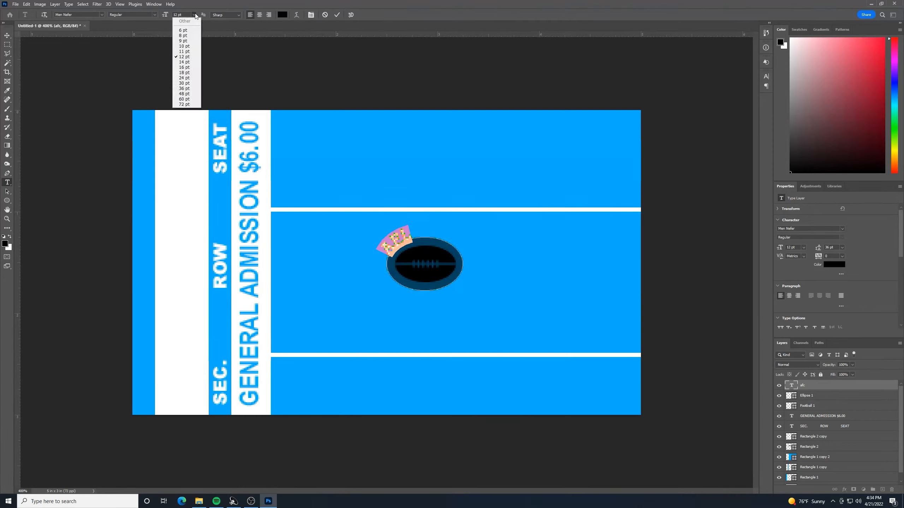
{"action": "left_click", "coordinate": [189, 81]}
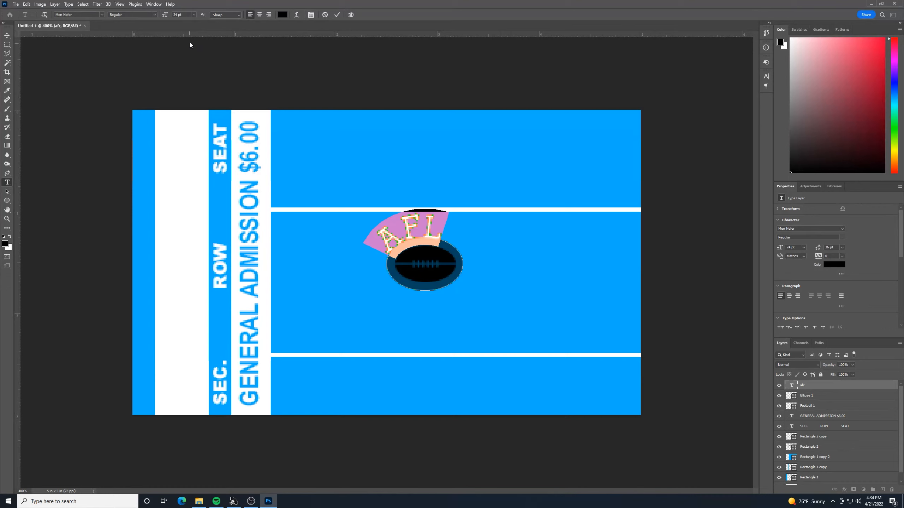
{"action": "left_click", "coordinate": [195, 15]}
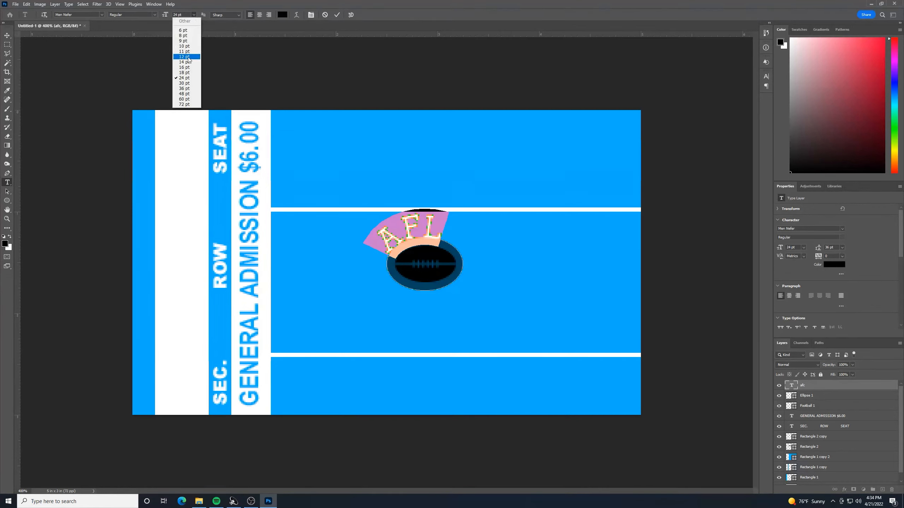
{"action": "left_click", "coordinate": [186, 89]}
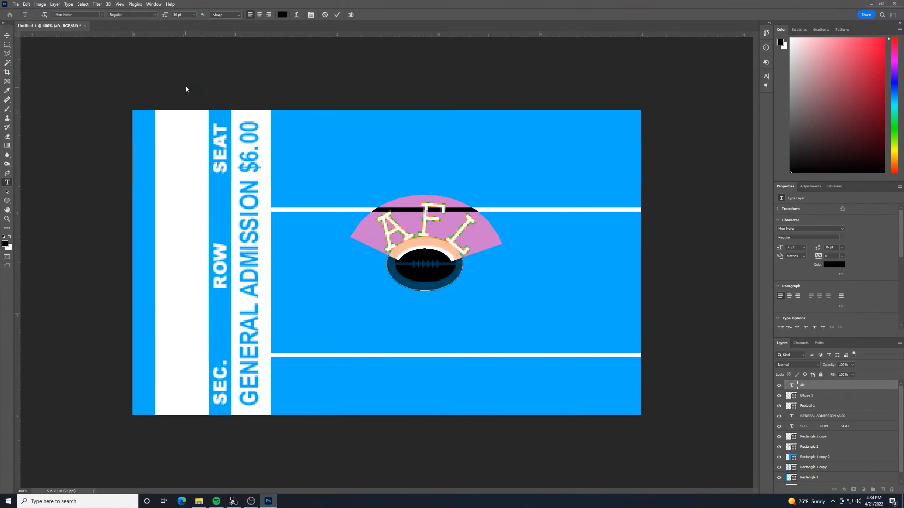
{"action": "left_click", "coordinate": [195, 15]}
{"action": "left_click", "coordinate": [185, 86]}
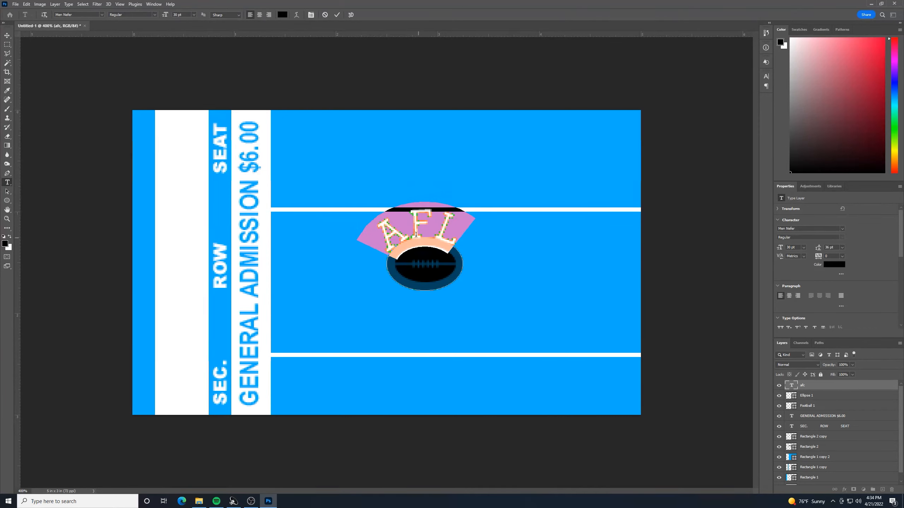
Slide the AFL text along its curved path with the Path Selection tool so it sits centered above the football
{"action": "left_click", "coordinate": [7, 35]}
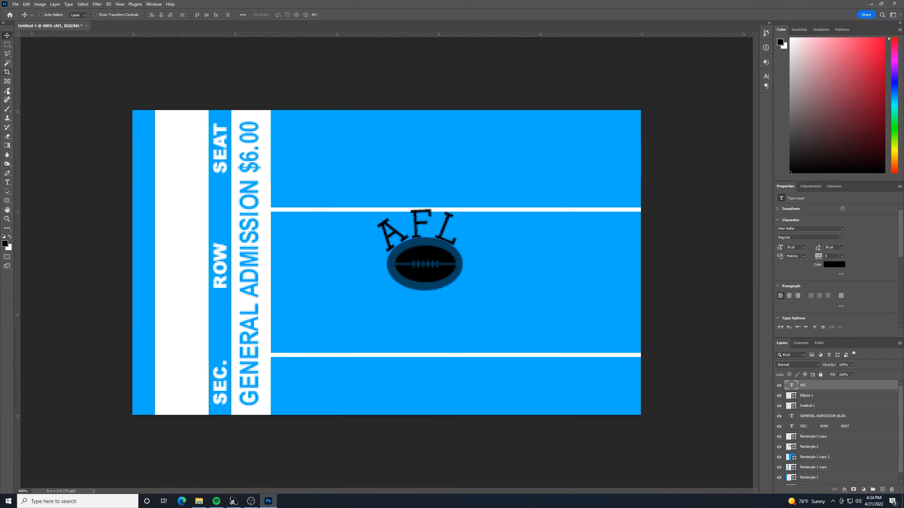
{"action": "left_click", "coordinate": [7, 193]}
{"action": "left_click", "coordinate": [39, 191]}
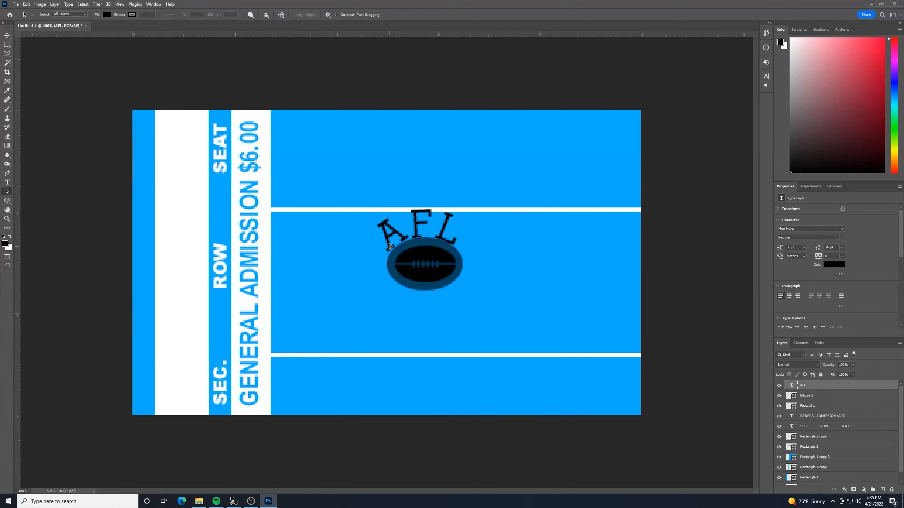
{"action": "left_click", "coordinate": [387, 247]}
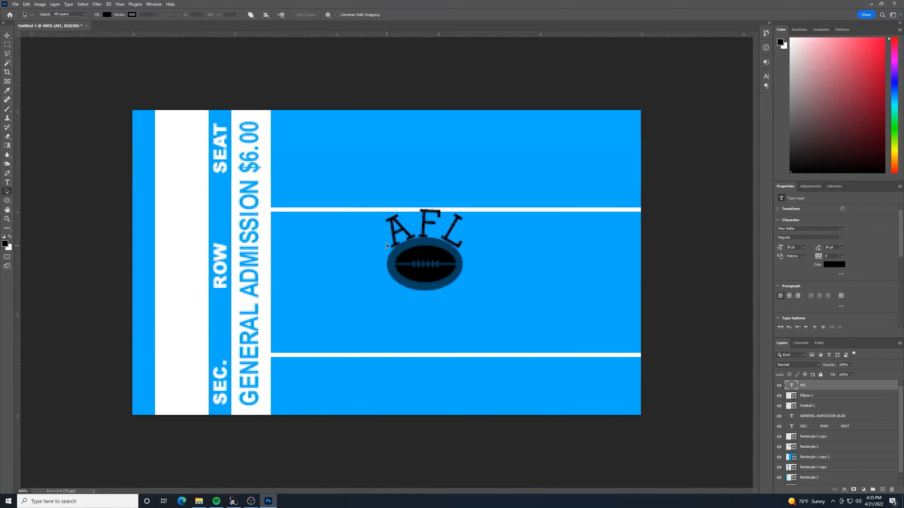
{"action": "left_click_drag", "start_coordinate": [391, 243], "coordinate": [387, 246]}
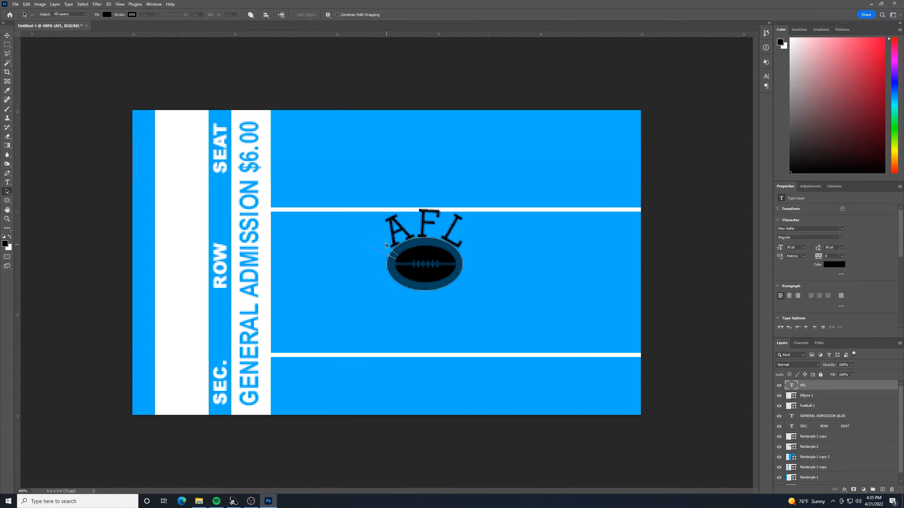
{"action": "left_click_drag", "start_coordinate": [387, 245], "coordinate": [387, 246]}
{"action": "key", "text": "v"}
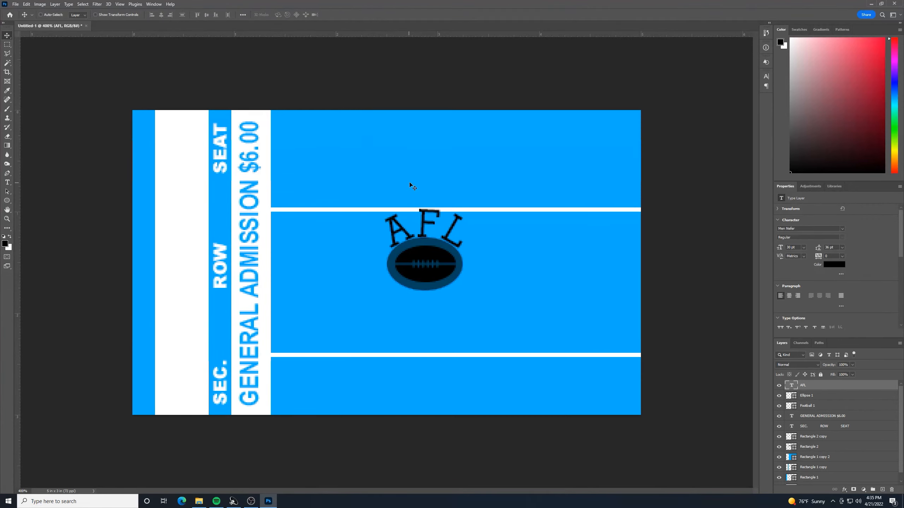
Move the ellipse diagonally down off the football and add the text "FOOTBALL" along its outline
{"action": "left_click", "coordinate": [837, 395]}
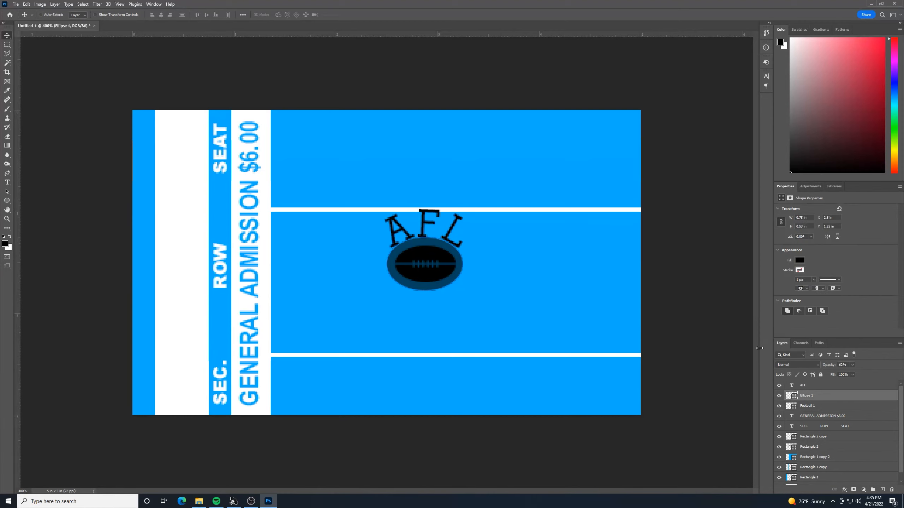
{"action": "left_click_drag", "start_coordinate": [437, 273], "coordinate": [485, 320]}
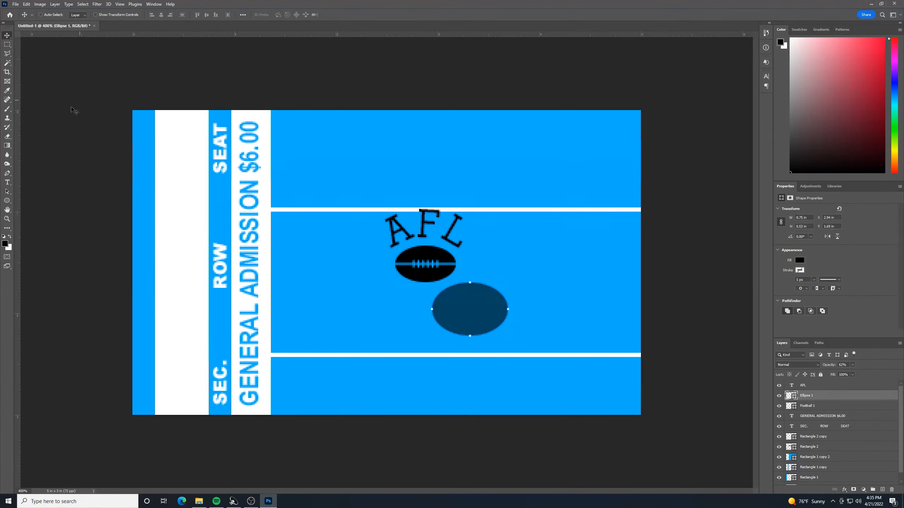
{"action": "left_click", "coordinate": [7, 183]}
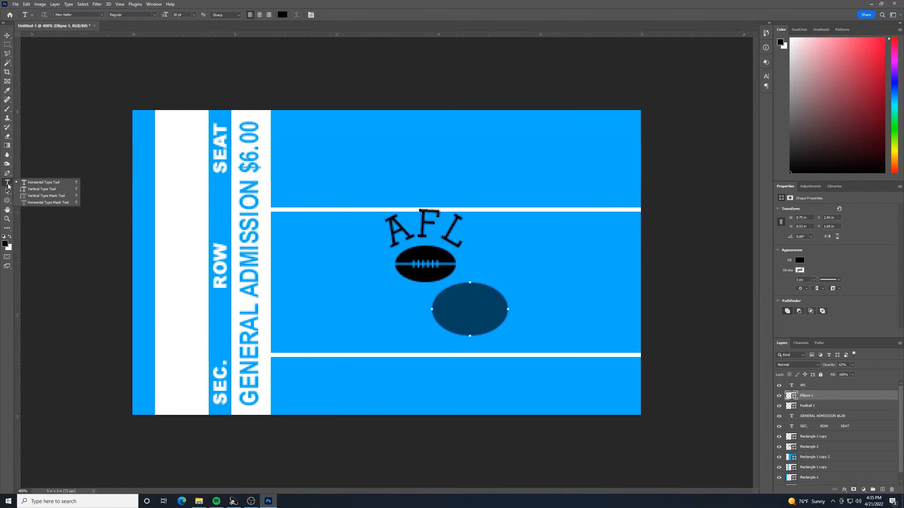
{"action": "left_click", "coordinate": [20, 183]}
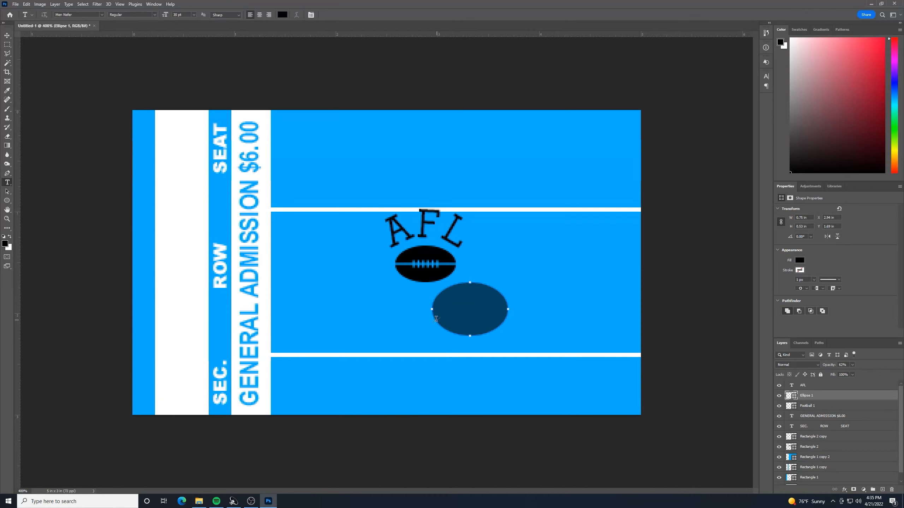
{"action": "left_click", "coordinate": [434, 318]}
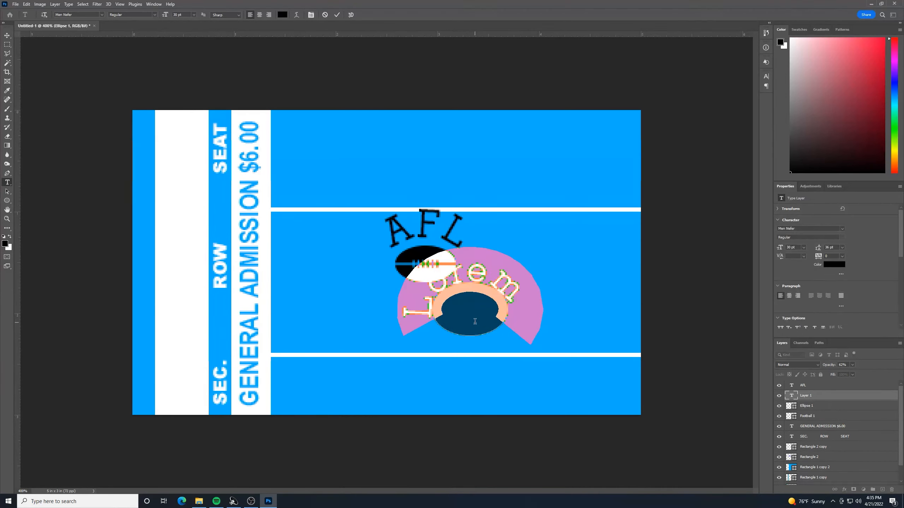
{"action": "type", "text": "FO"}
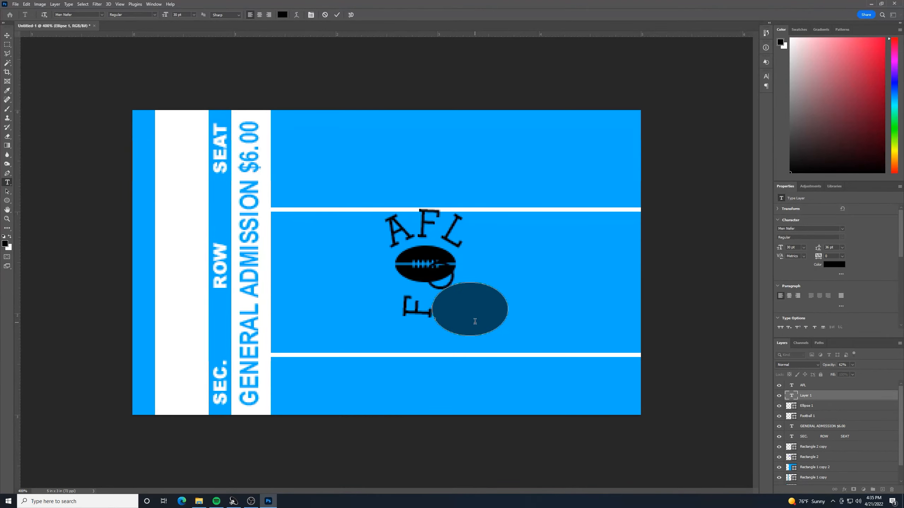
{"action": "type", "text": "OTBALL"}
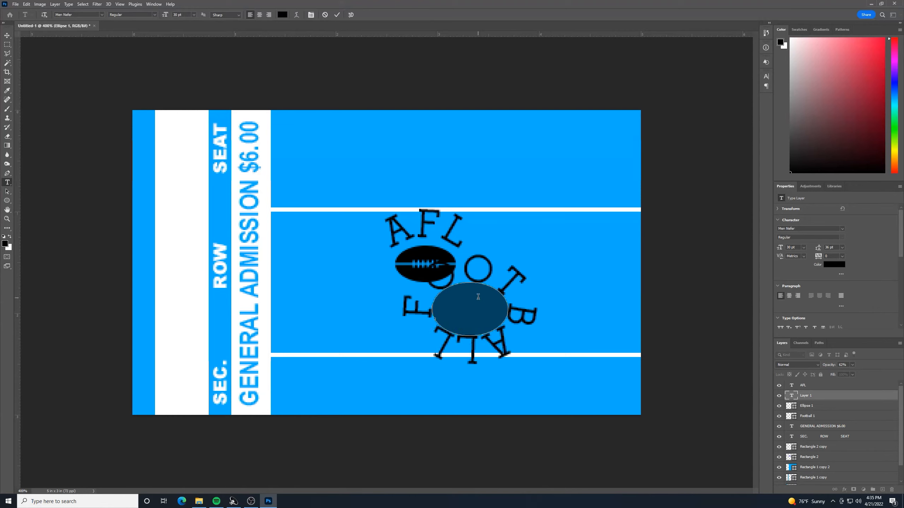
Try the whole FOOTBALL text at 12 pt and then set its size to 14 pt
{"action": "left_click_drag", "start_coordinate": [442, 337], "coordinate": [401, 310]}
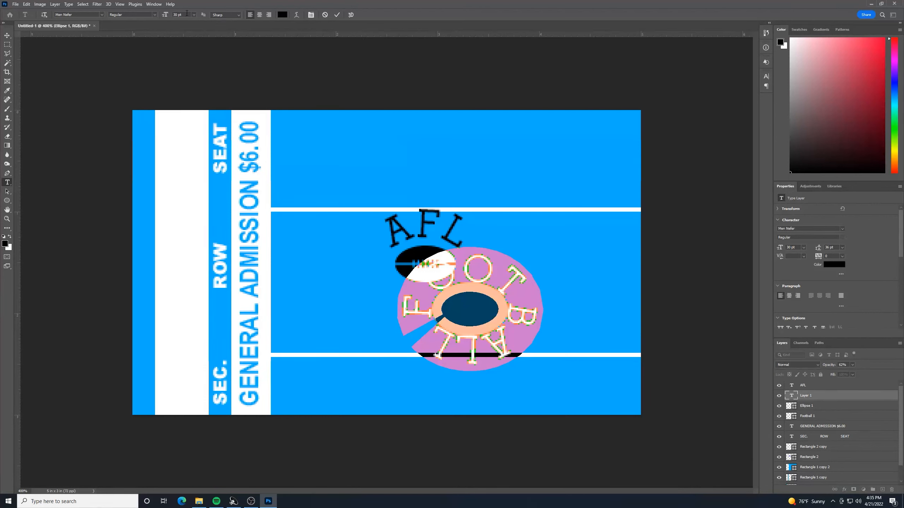
{"action": "left_click", "coordinate": [194, 15]}
{"action": "left_click", "coordinate": [186, 58]}
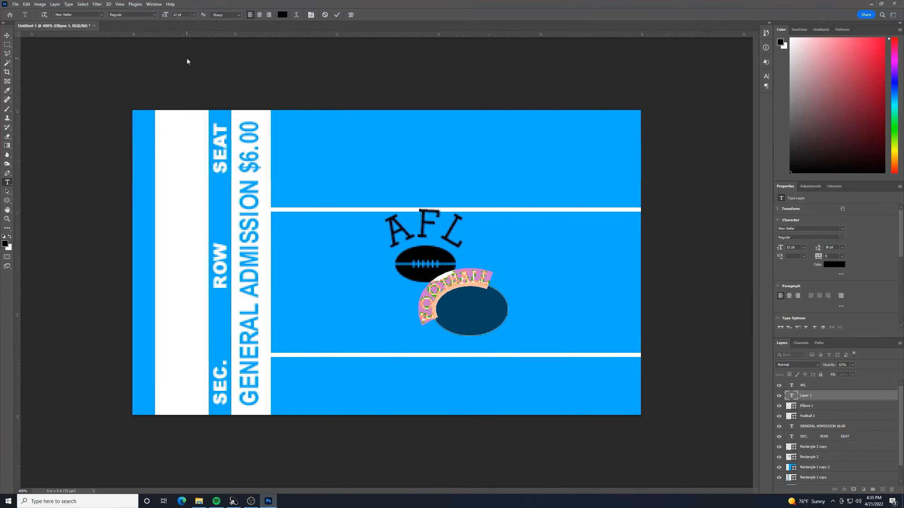
{"action": "left_click", "coordinate": [194, 14]}
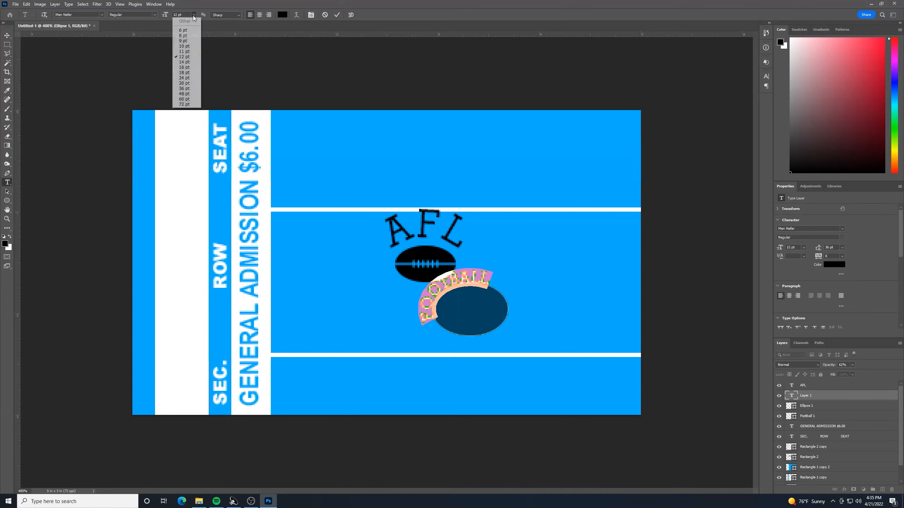
{"action": "left_click", "coordinate": [186, 62]}
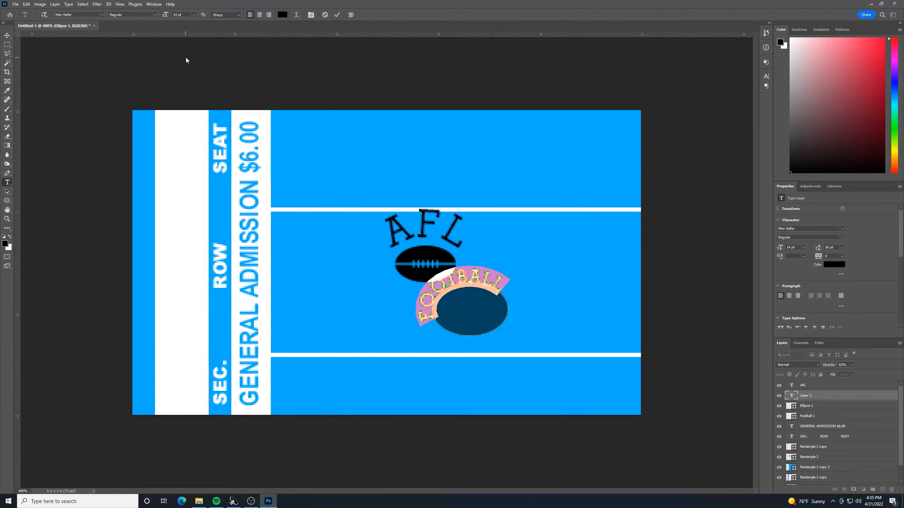
Slide the FOOTBALL text along the ellipse with the Path Selection tool and flip it inside so it reads upright along the lower curve
{"action": "left_click", "coordinate": [7, 193]}
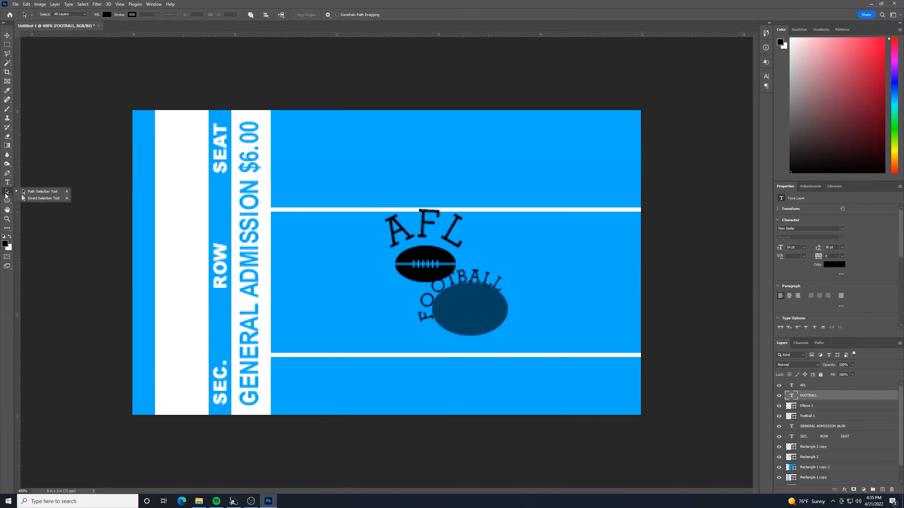
{"action": "left_click", "coordinate": [30, 193]}
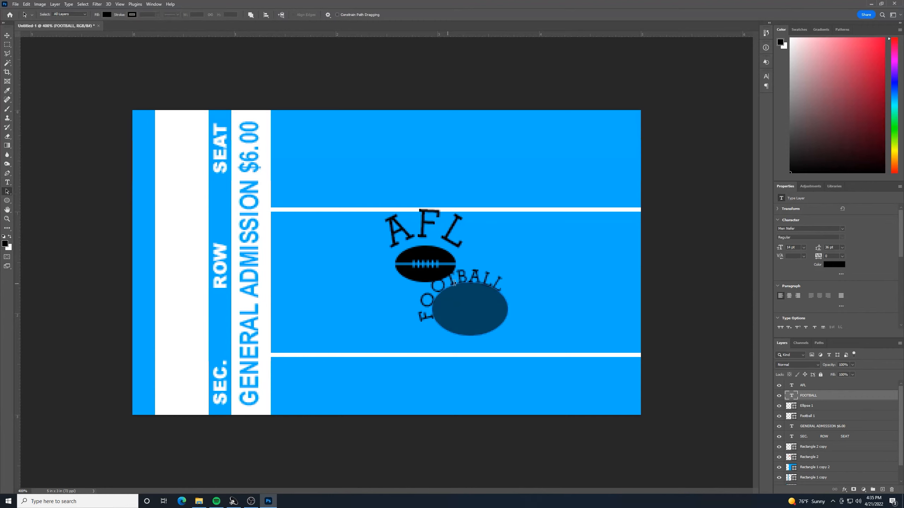
{"action": "mouse_move", "coordinate": [461, 278]}
{"action": "left_mouse_down"}
{"action": "mouse_move", "coordinate": [453, 330]}
{"action": "mouse_move", "coordinate": [478, 311]}
{"action": "mouse_move", "coordinate": [459, 277]}
{"action": "mouse_move", "coordinate": [451, 281]}
{"action": "left_mouse_up"}
{"action": "left_click_drag", "start_coordinate": [448, 345], "coordinate": [527, 314]}
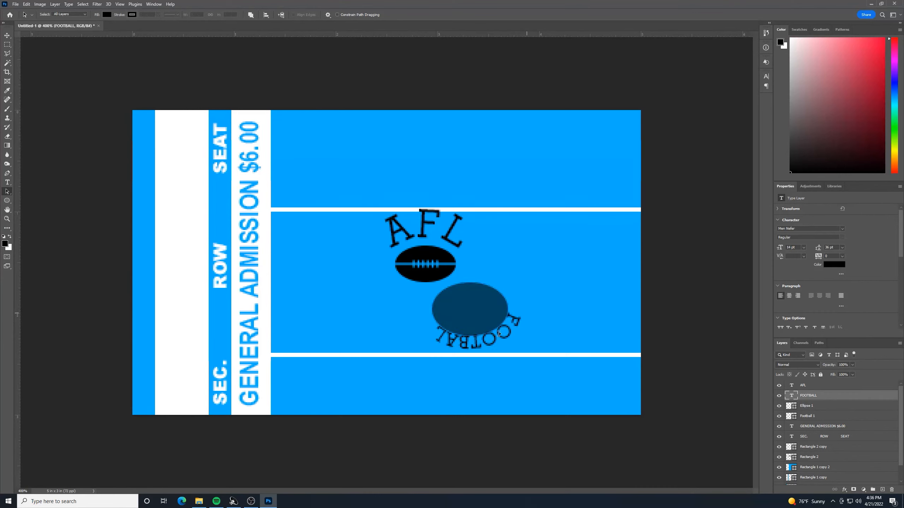
{"action": "left_click_drag", "start_coordinate": [486, 344], "coordinate": [453, 274]}
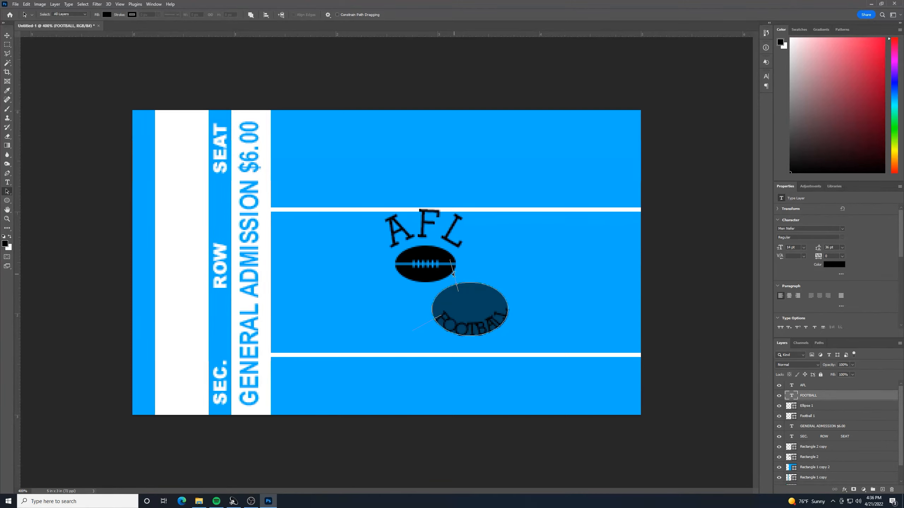
{"action": "left_click_drag", "start_coordinate": [453, 275], "coordinate": [454, 275]}
Hide the Ellipse 1 layer and set the FOOTBALL text size to 12 pt
{"action": "left_click", "coordinate": [780, 407]}
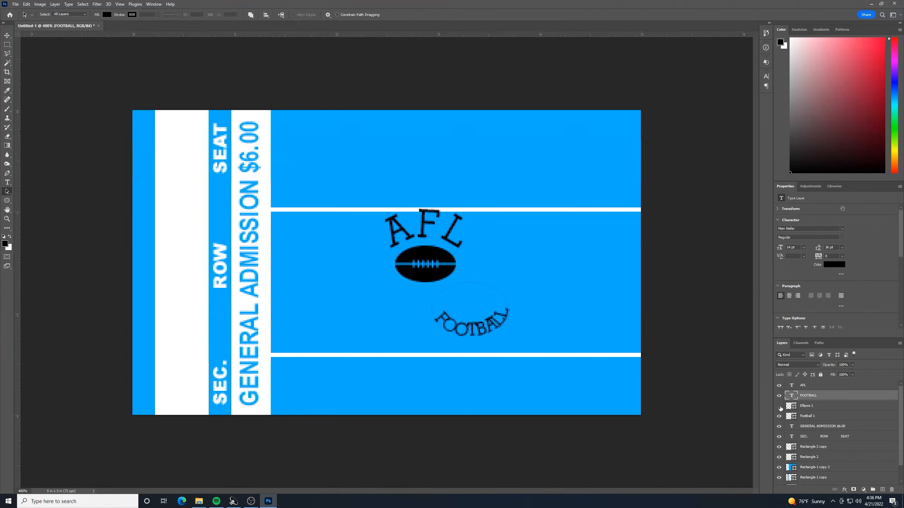
{"action": "left_click", "coordinate": [7, 182]}
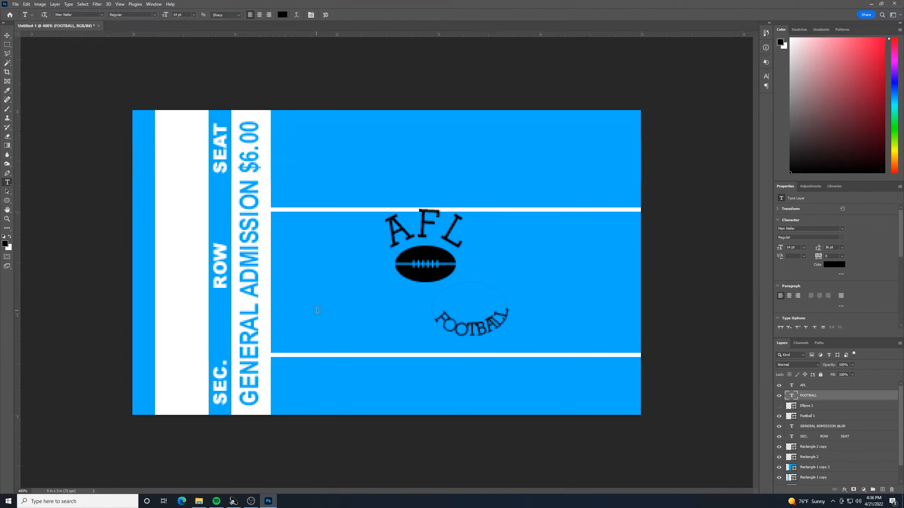
{"action": "double_click", "coordinate": [792, 399]}
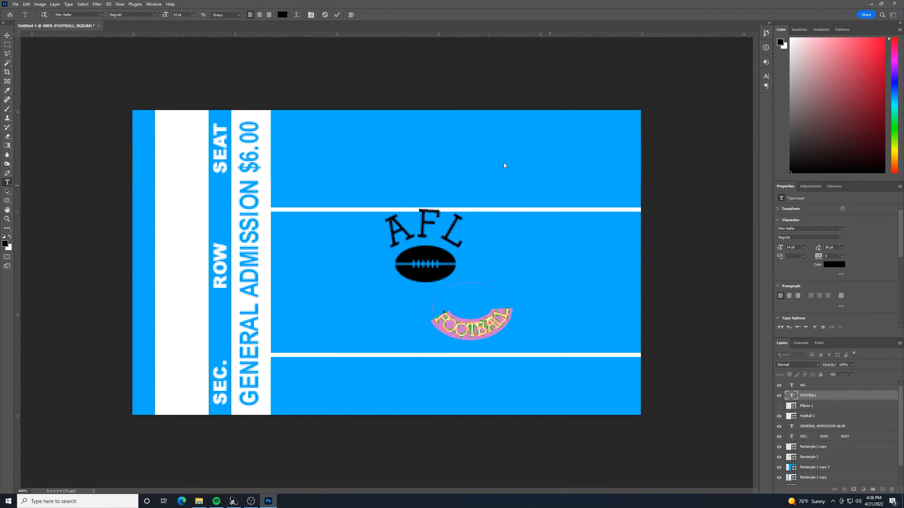
{"action": "left_click", "coordinate": [194, 15]}
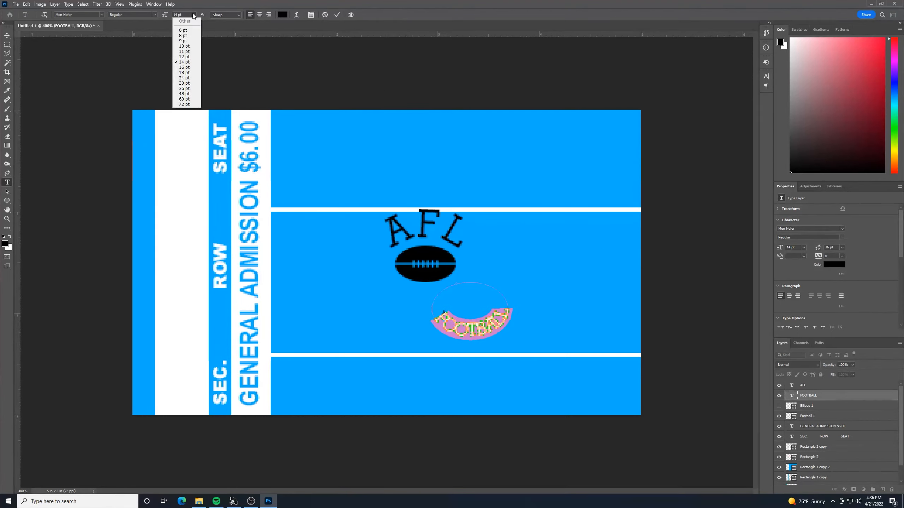
{"action": "left_click", "coordinate": [187, 58]}
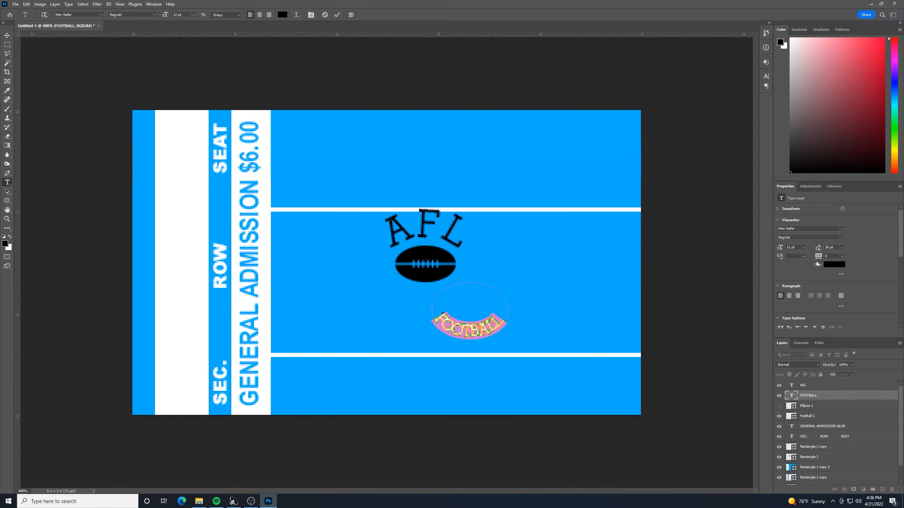
Try a tracking of 50 on the FOOTBALL text and settle on 75
{"action": "left_click", "coordinate": [842, 256]}
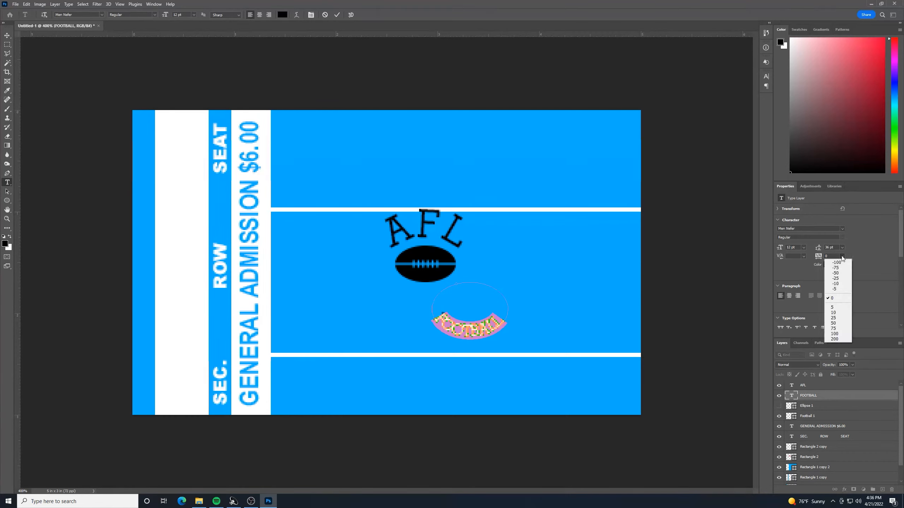
{"action": "left_click", "coordinate": [836, 323]}
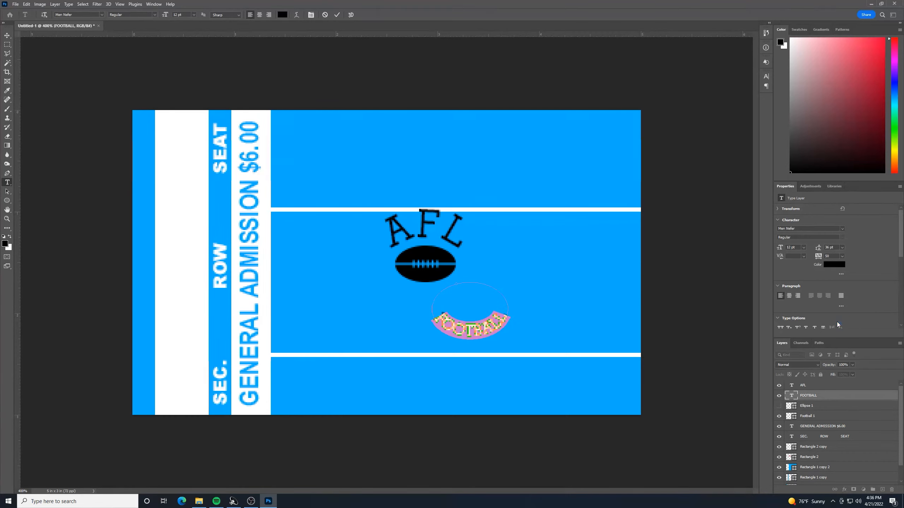
{"action": "left_click", "coordinate": [842, 256]}
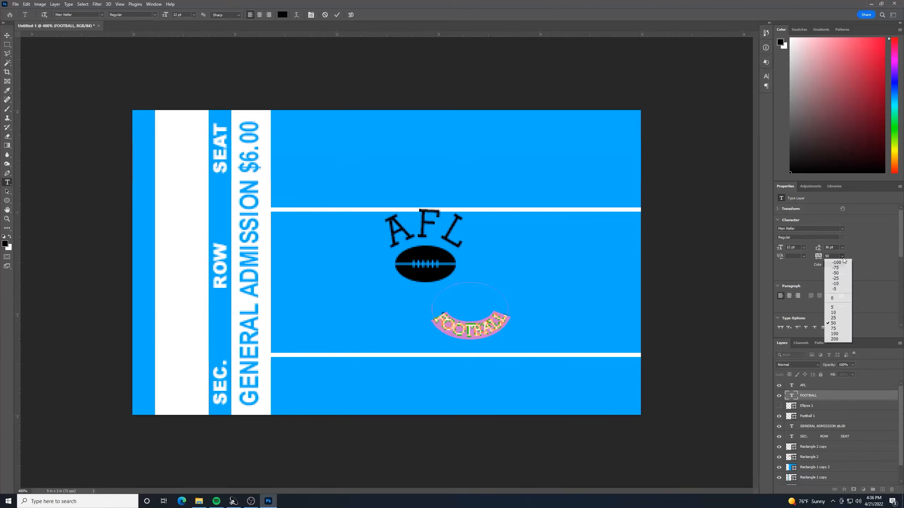
{"action": "left_click", "coordinate": [839, 327]}
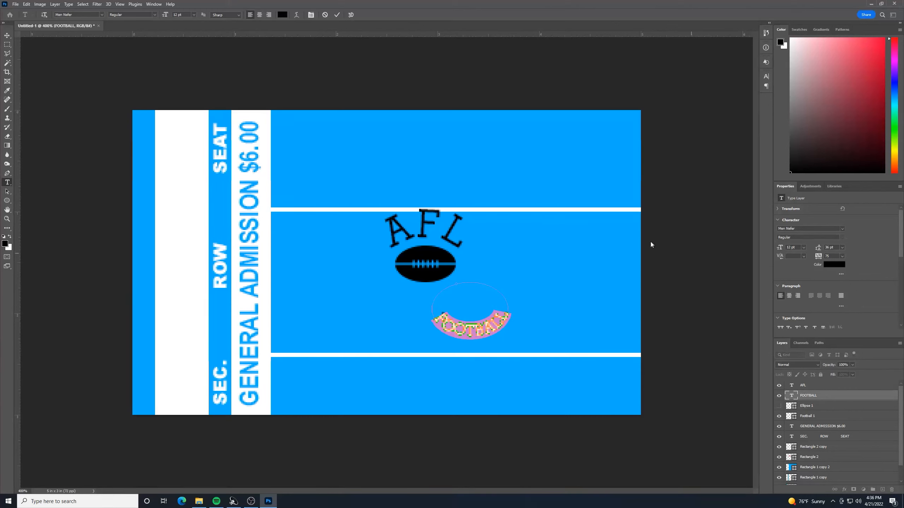
Move the FOOTBALL text up to curve beneath the football and nudge the AFL text slightly down toward the ball
{"action": "left_click", "coordinate": [7, 35]}
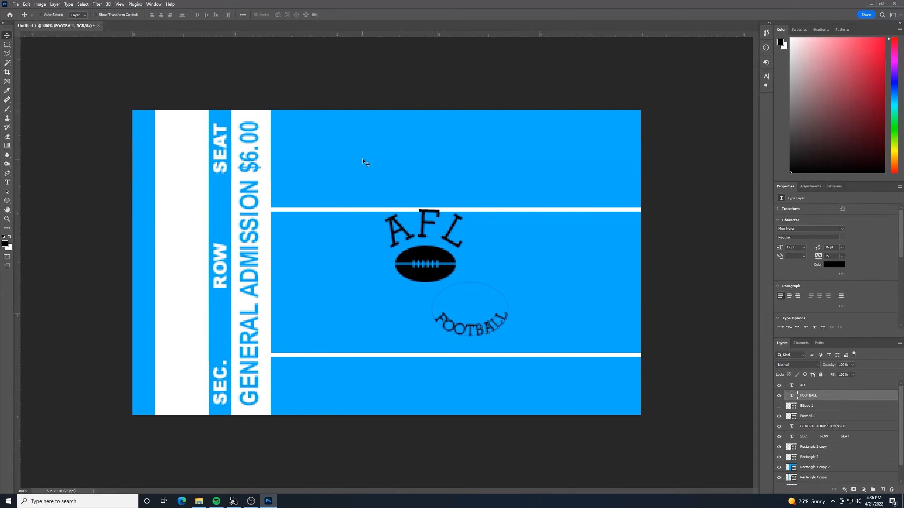
{"action": "key", "text": "ctrl+minus"}
{"action": "key", "text": "ctrl+minus"}
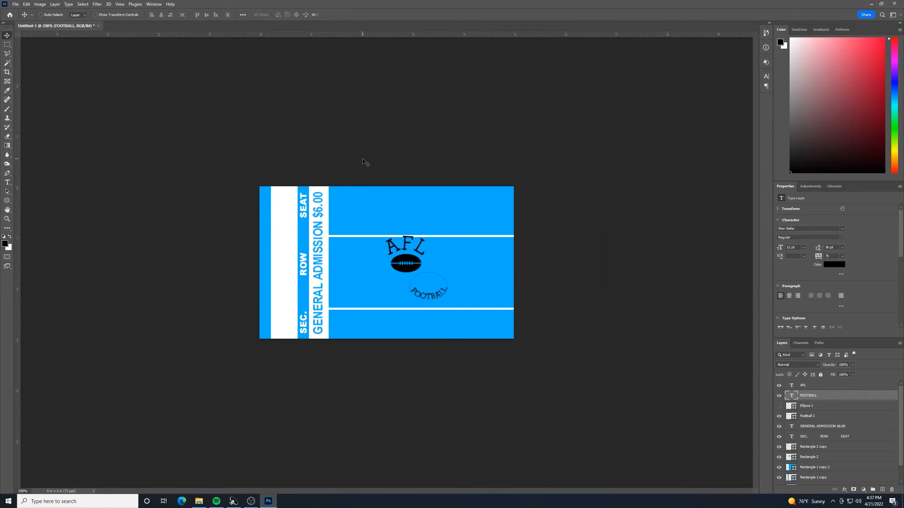
{"action": "key", "text": "ctrl+plus"}
{"action": "key", "text": "ctrl+plus"}
{"action": "key", "text": "ctrl+minus"}
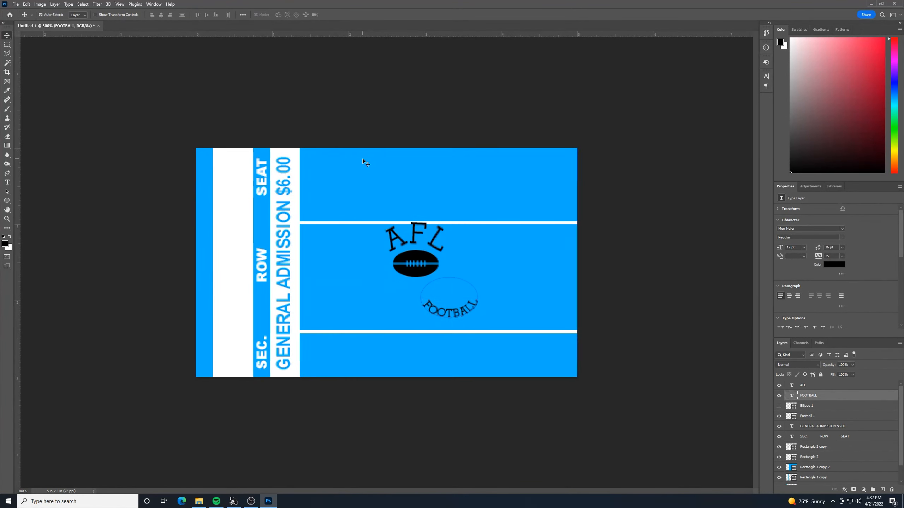
{"action": "key", "text": "ctrl+plus"}
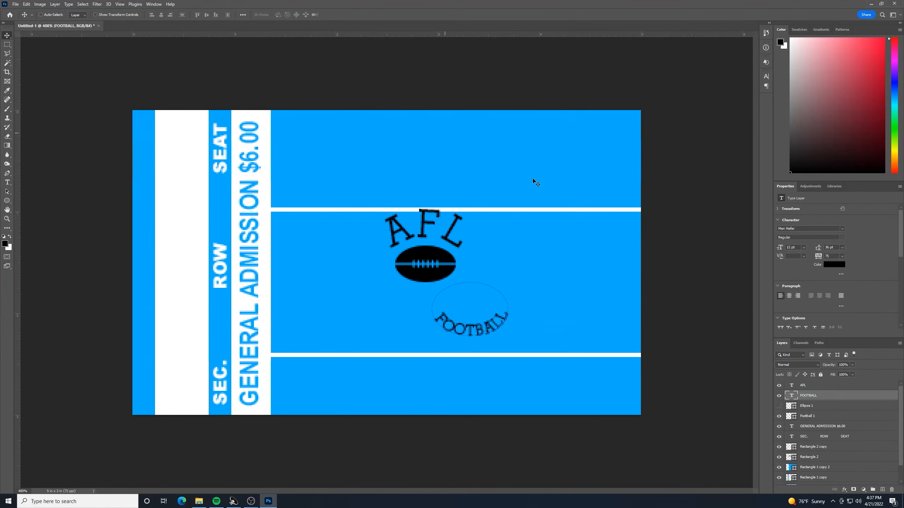
{"action": "left_click_drag", "start_coordinate": [498, 326], "coordinate": [455, 285]}
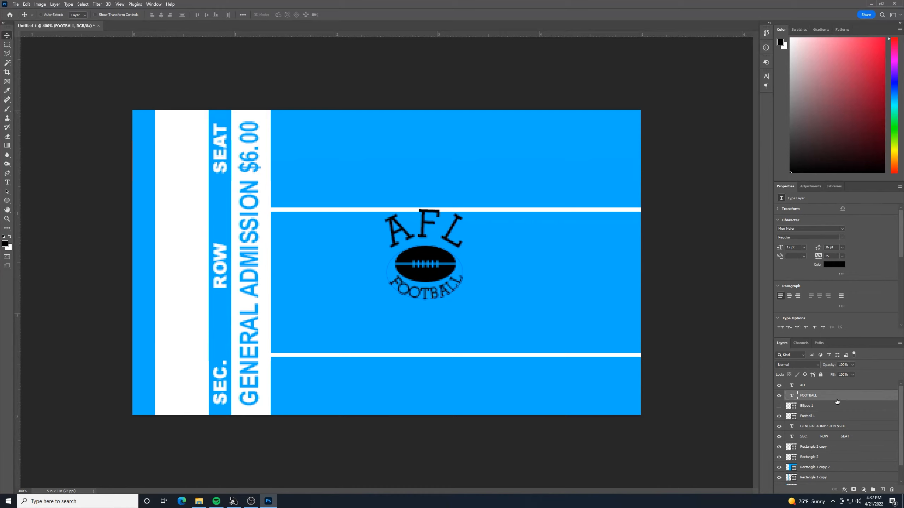
{"action": "left_click", "coordinate": [816, 386]}
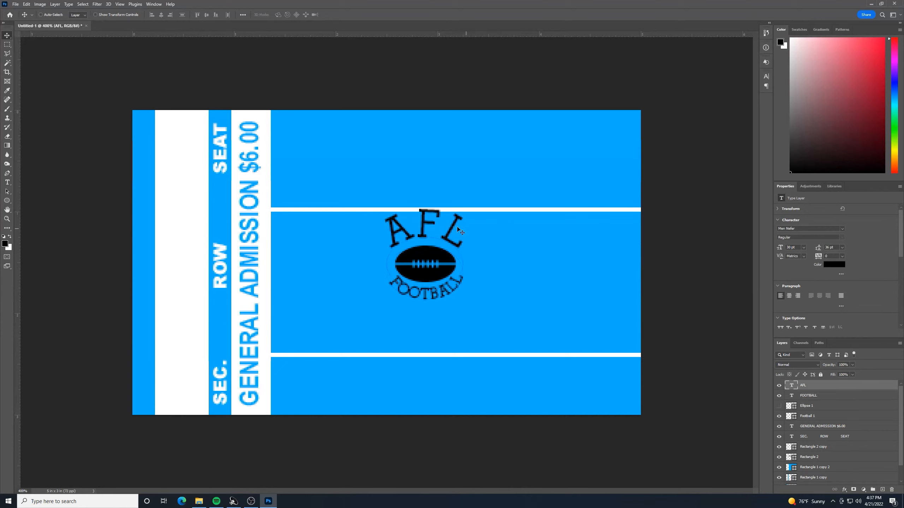
{"action": "left_click_drag", "start_coordinate": [454, 228], "coordinate": [451, 231]}
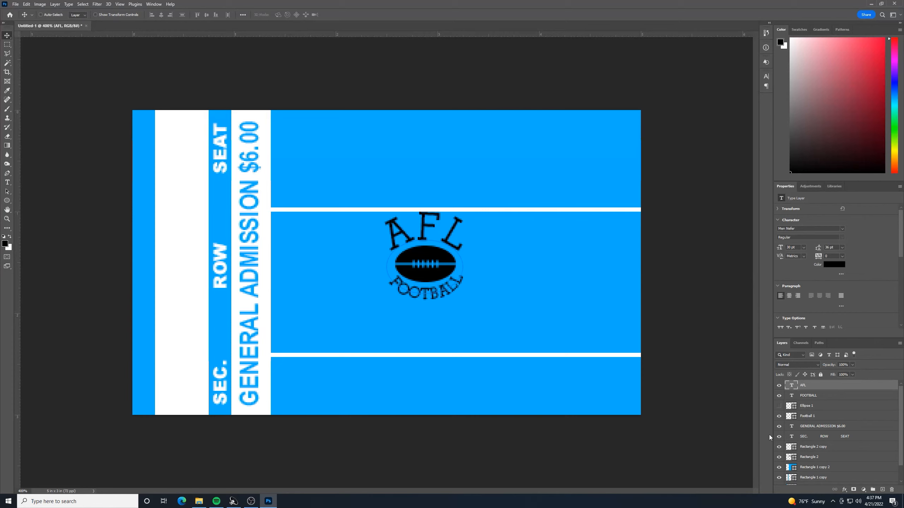
Check what the Football 1 layer contains by hiding and showing it
{"action": "left_click", "coordinate": [818, 417]}
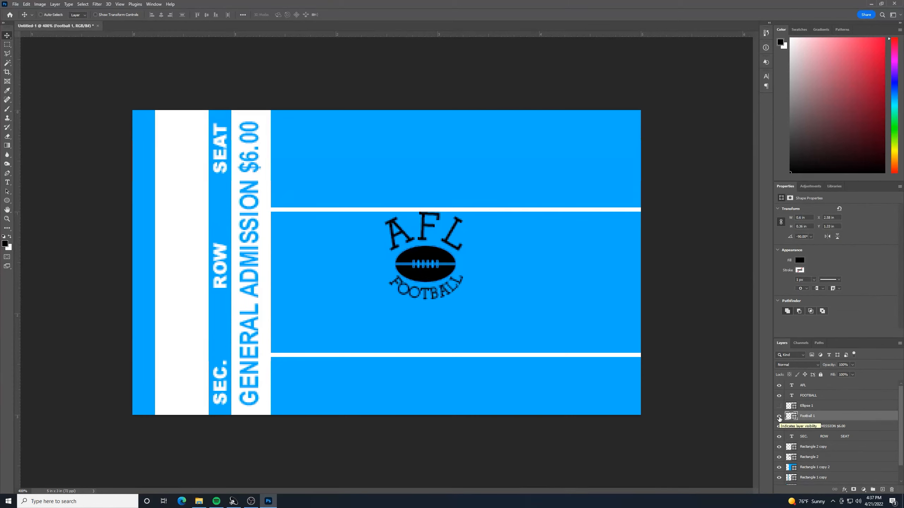
{"action": "left_click", "coordinate": [779, 416]}
{"action": "left_click", "coordinate": [779, 417]}
Draw a circle about 0.83 in wide on a new layer above Rectangle 2 copy, in the ticket's upper band, and fill it white
{"action": "left_click", "coordinate": [834, 447]}
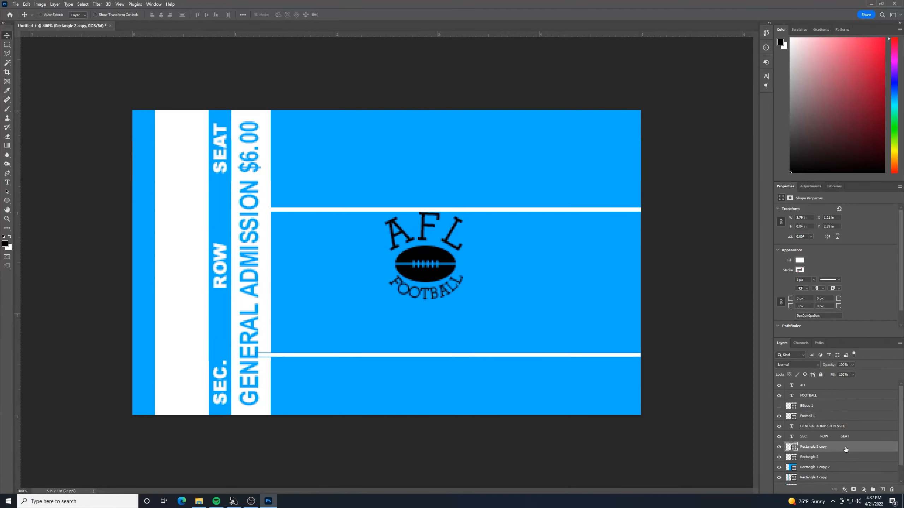
{"action": "left_click", "coordinate": [883, 490]}
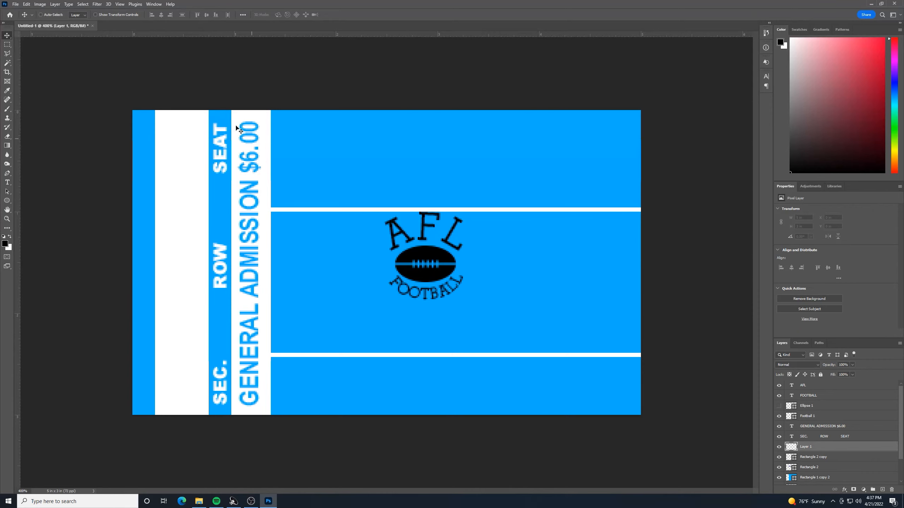
{"action": "left_click", "coordinate": [8, 201]}
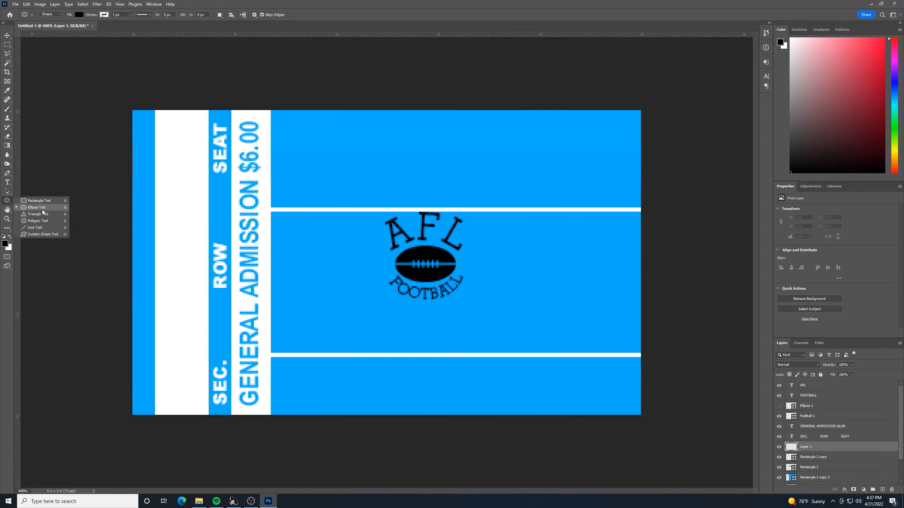
{"action": "left_click", "coordinate": [44, 208]}
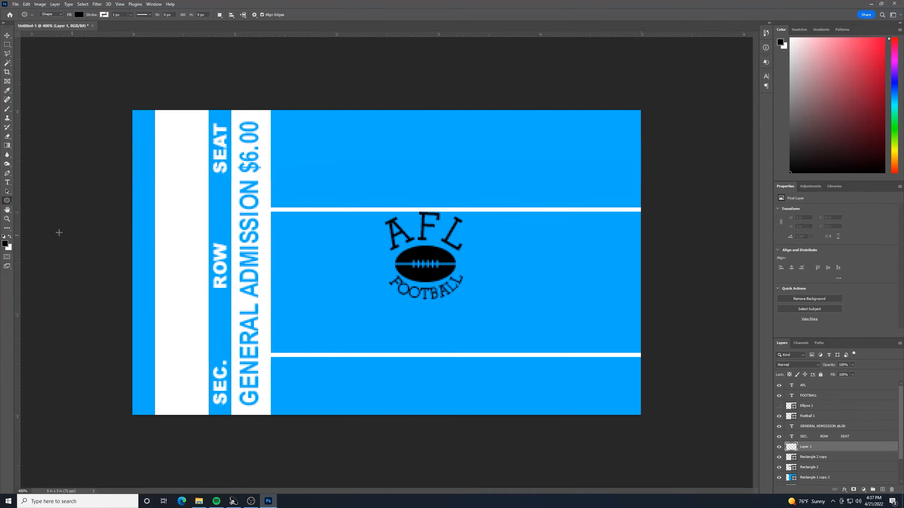
{"action": "left_click_drag", "start_coordinate": [288, 122], "coordinate": [397, 209]}
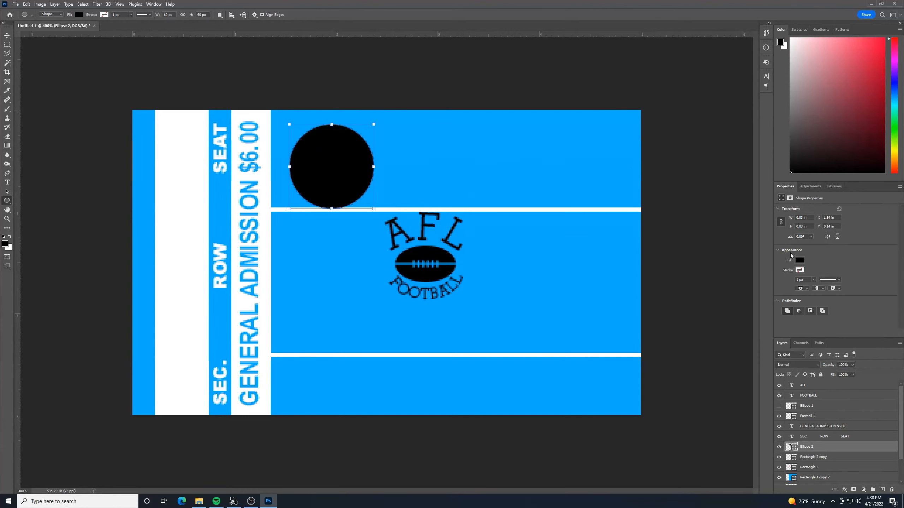
{"action": "left_click", "coordinate": [799, 261]}
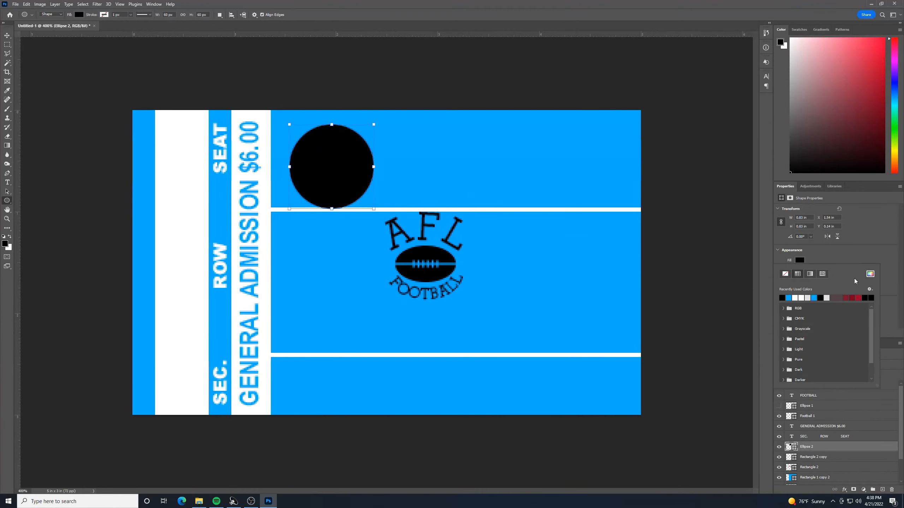
{"action": "left_click", "coordinate": [796, 298]}
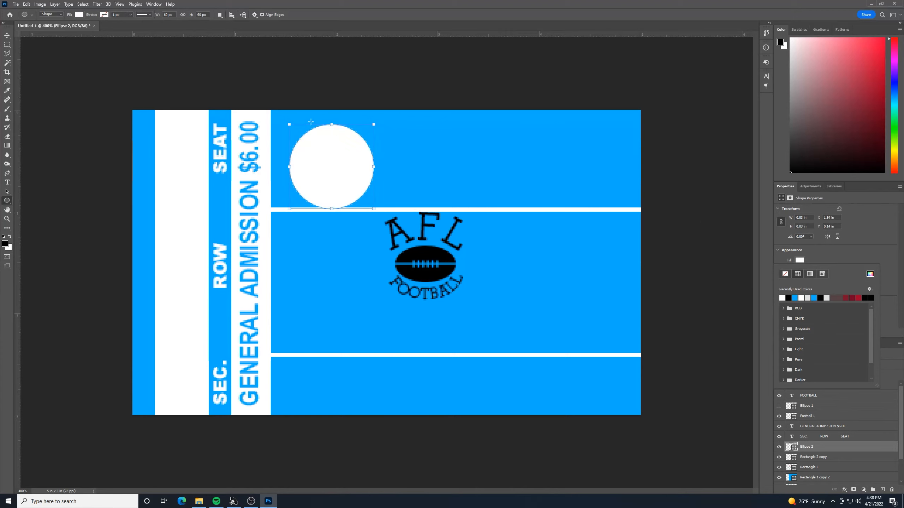
{"action": "key", "text": "Escape"}
Move the white circle closer to the upper band's left corner and enlarge it to about 0.87 x 0.85 in
{"action": "key", "text": "v"}
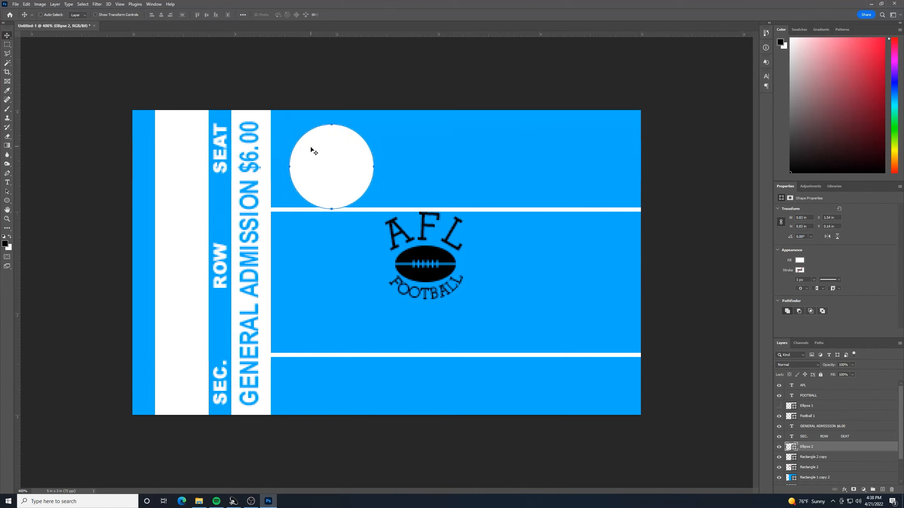
{"action": "left_click_drag", "start_coordinate": [311, 149], "coordinate": [302, 151]}
{"action": "key", "text": "ctrl+t"}
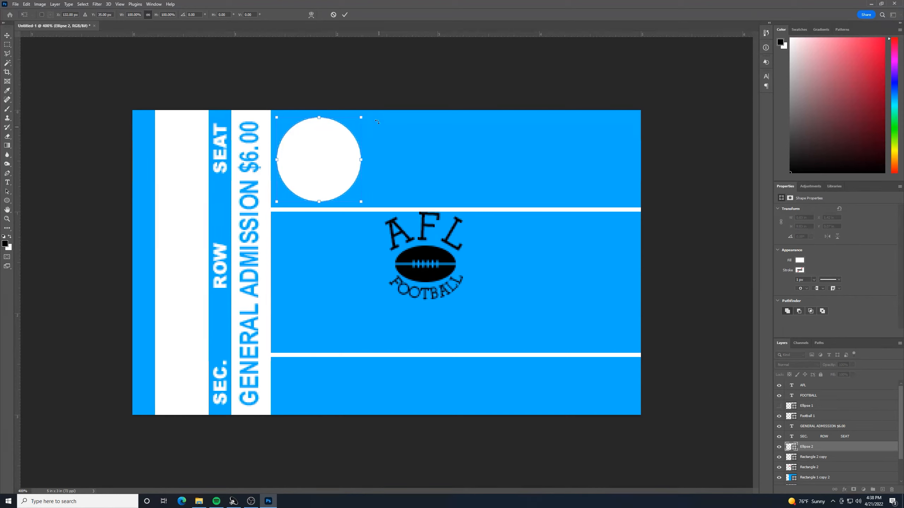
{"action": "left_click_drag", "start_coordinate": [363, 117], "coordinate": [367, 115]}
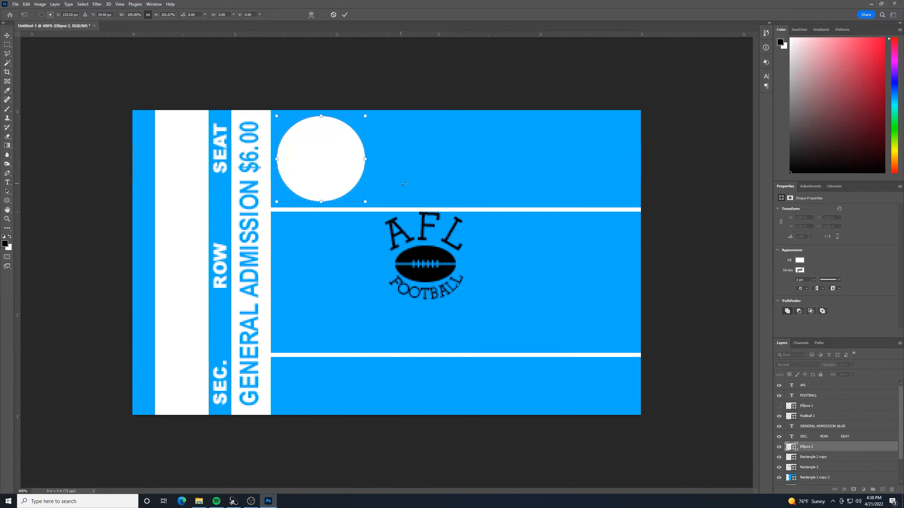
{"action": "key", "text": "Return"}
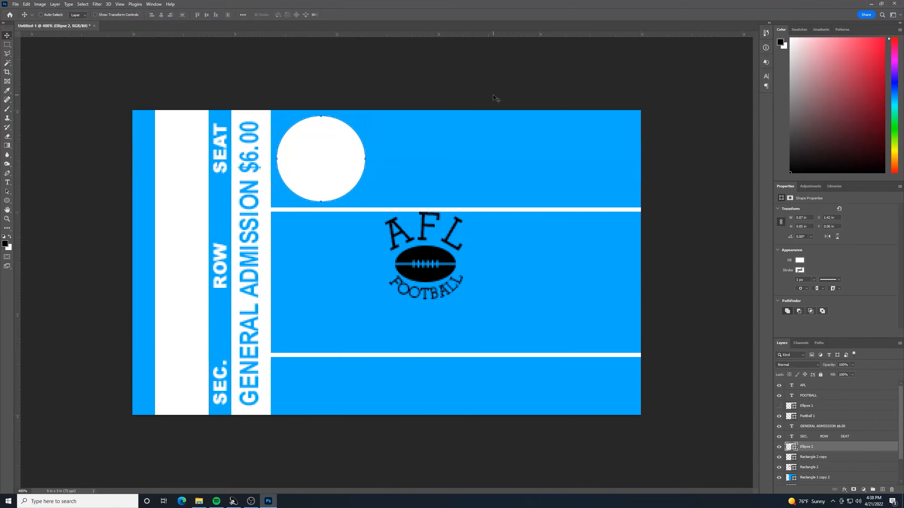
Move the AFL, FOOTBALL and Football 1 layers together onto the white circle and convert them to a smart object
{"action": "left_click", "coordinate": [825, 387]}
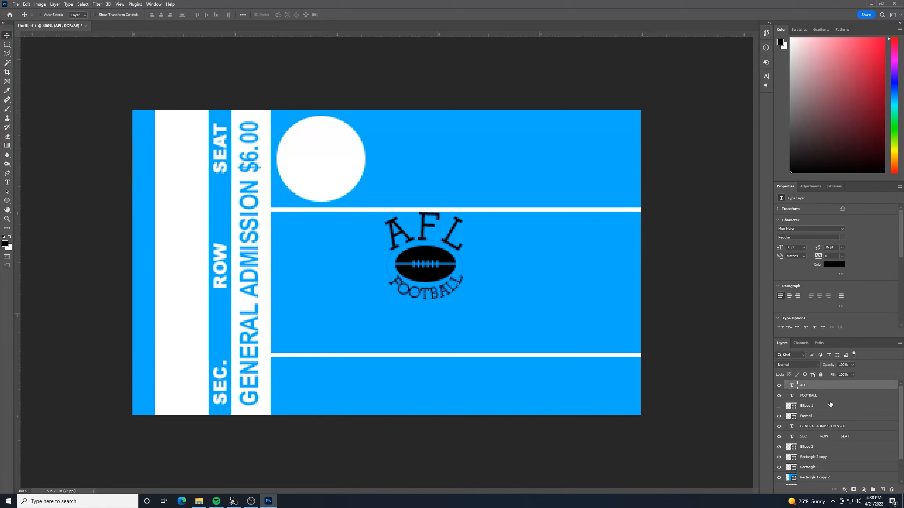
{"action": "left_click", "coordinate": [832, 397], "text": "shift"}
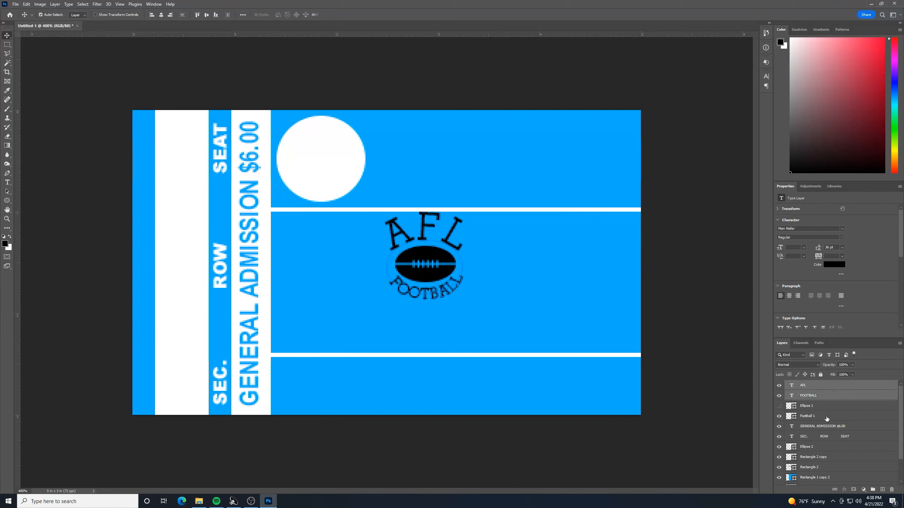
{"action": "left_click", "coordinate": [826, 416], "text": "ctrl"}
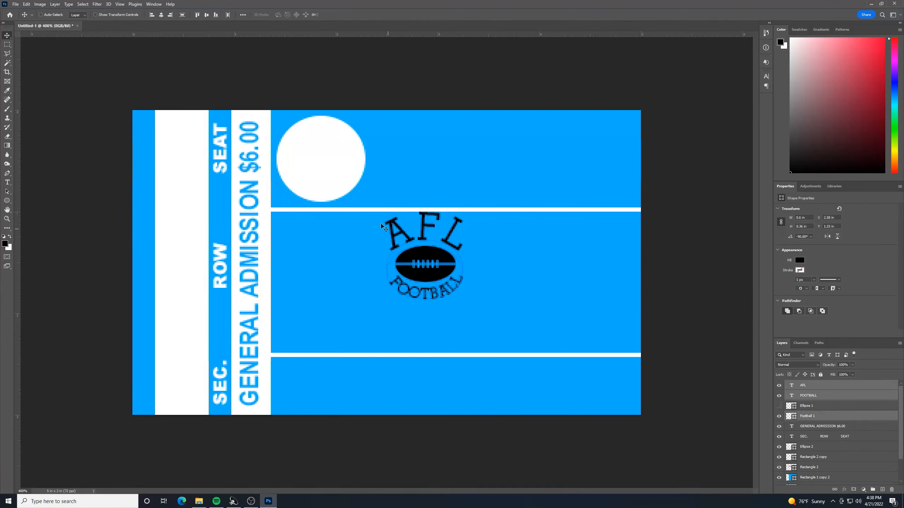
{"action": "left_click_drag", "start_coordinate": [432, 276], "coordinate": [327, 181]}
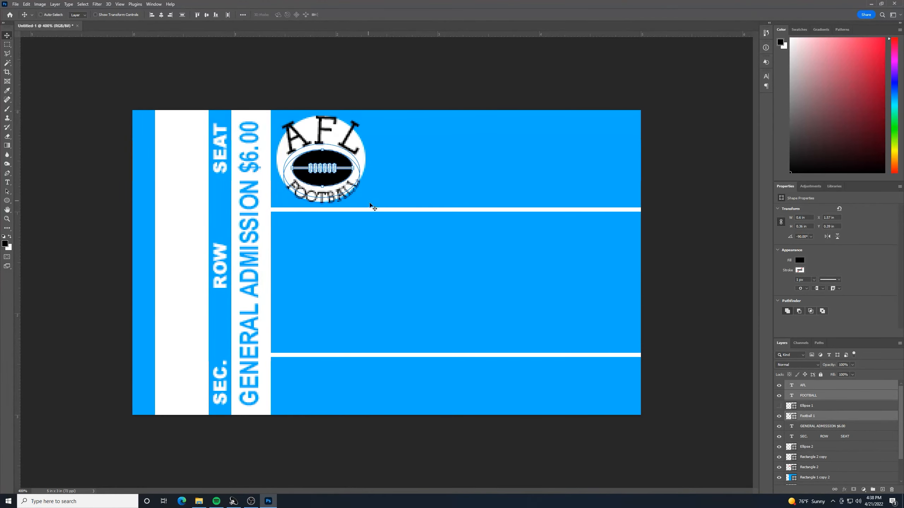
{"action": "right_click", "coordinate": [819, 395]}
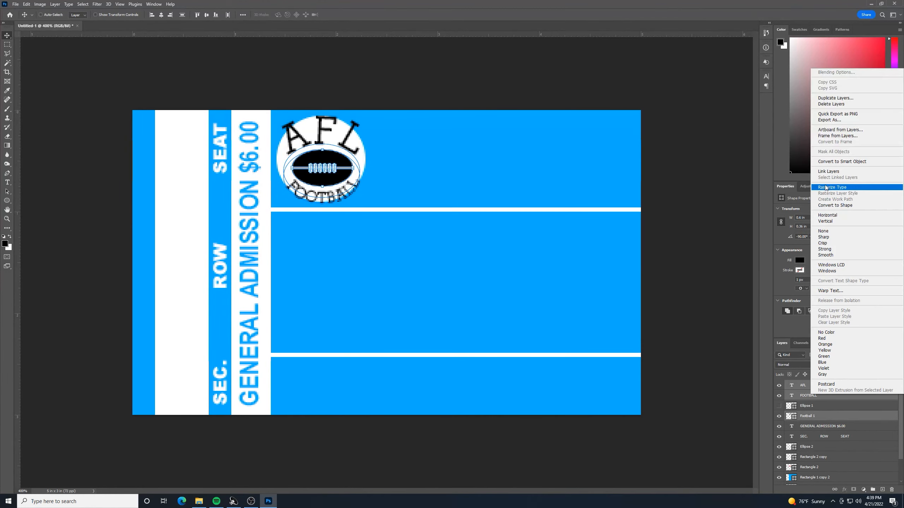
{"action": "left_click", "coordinate": [838, 163]}
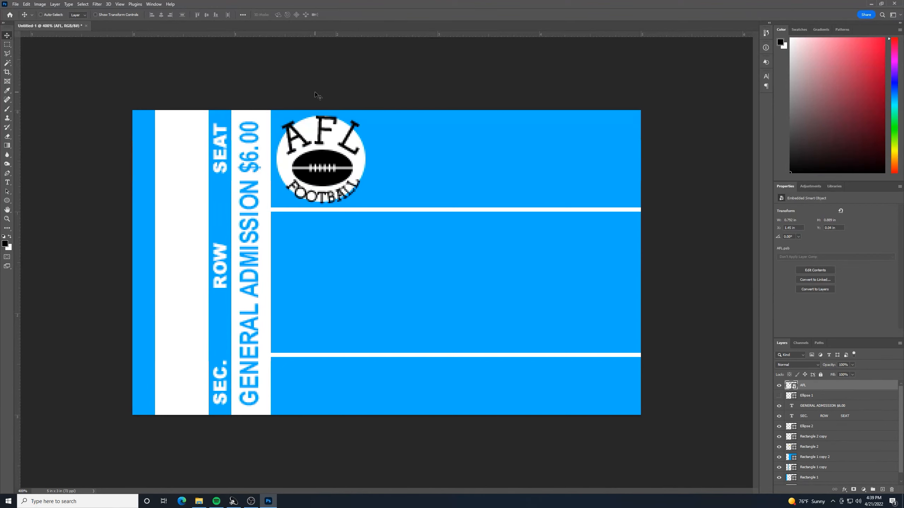
Scale the AFL emblem smart object down to about 0.68 x 0.76 in, centred inside the white circle
{"action": "key", "text": "ctrl+t"}
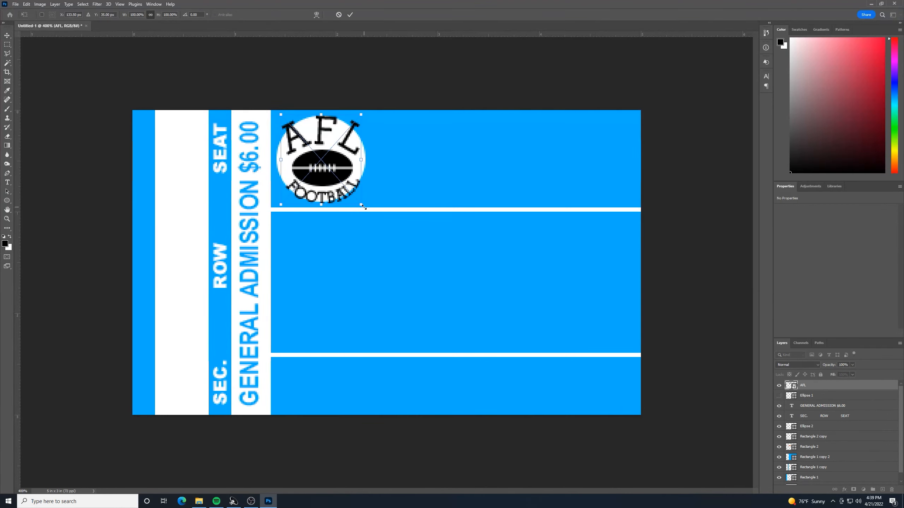
{"action": "left_click_drag", "start_coordinate": [362, 205], "coordinate": [341, 178]}
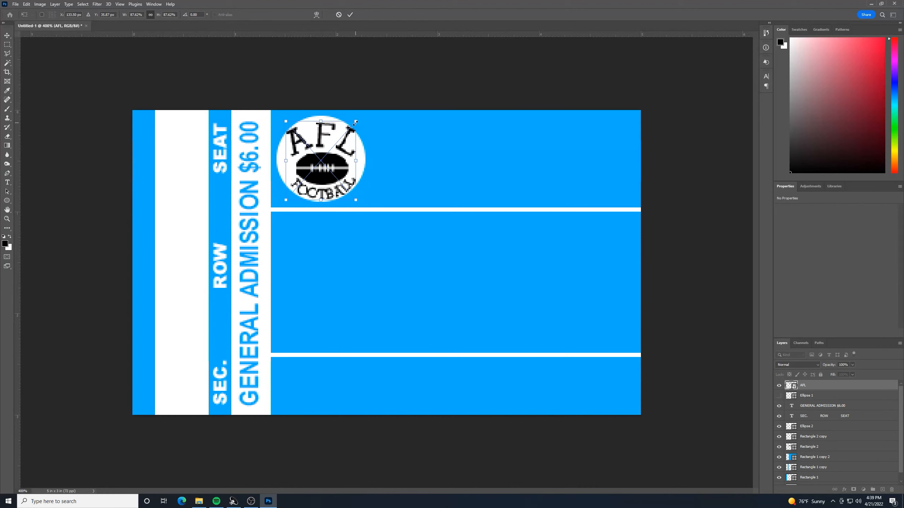
{"action": "left_click_drag", "start_coordinate": [356, 123], "coordinate": [354, 124]}
{"action": "key", "text": "Return"}
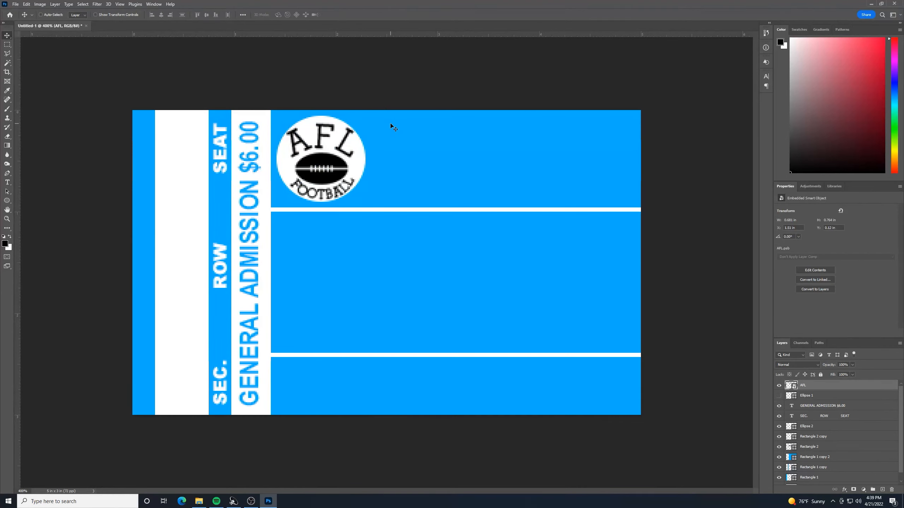
{"action": "key", "text": "ctrl+minus"}
{"action": "key", "text": "ctrl+minus"}
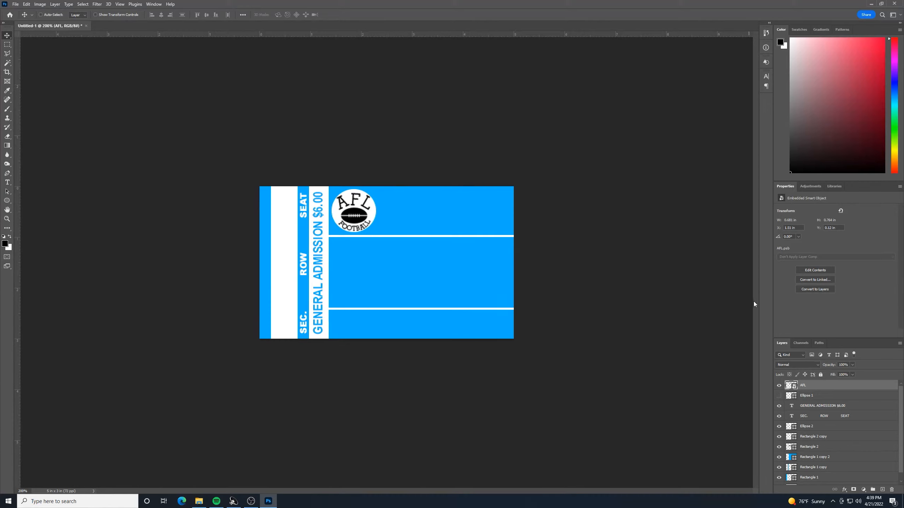
{"action": "double_click", "coordinate": [790, 390]}
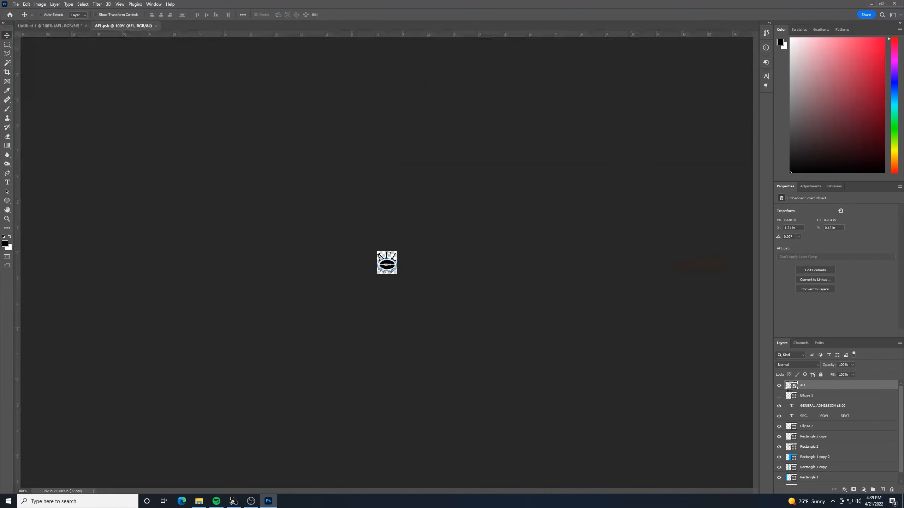
{"action": "left_click", "coordinate": [156, 26]}
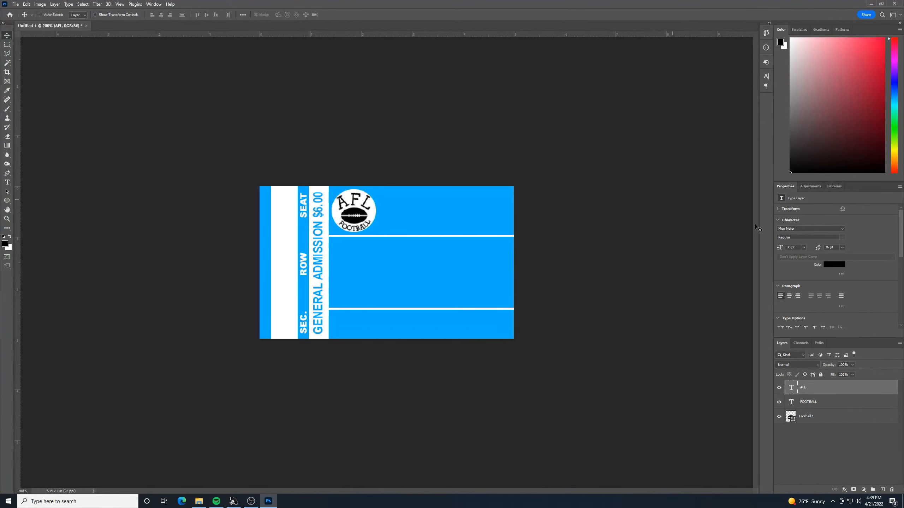
Add a Color Overlay to the AFL smart object, try the ticket's blue, and settle on red D30000
{"action": "double_click", "coordinate": [816, 387]}
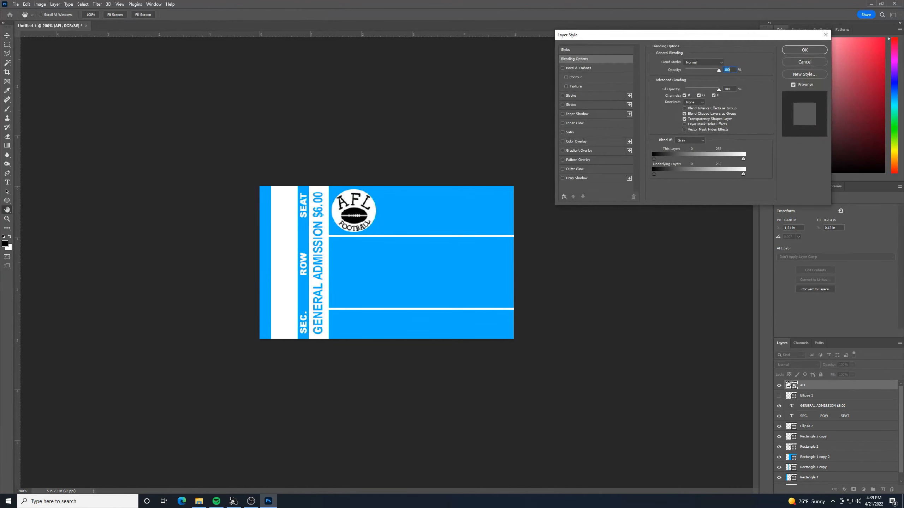
{"action": "left_click", "coordinate": [582, 141]}
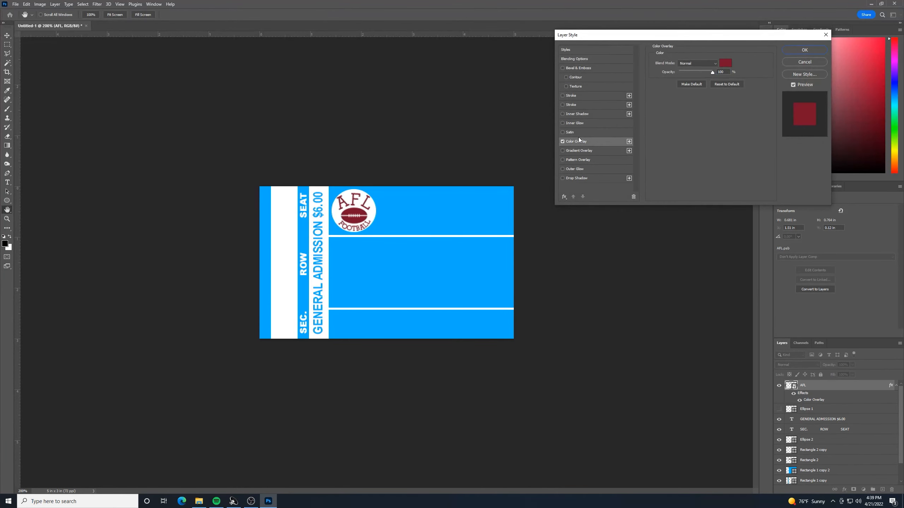
{"action": "left_click", "coordinate": [726, 63]}
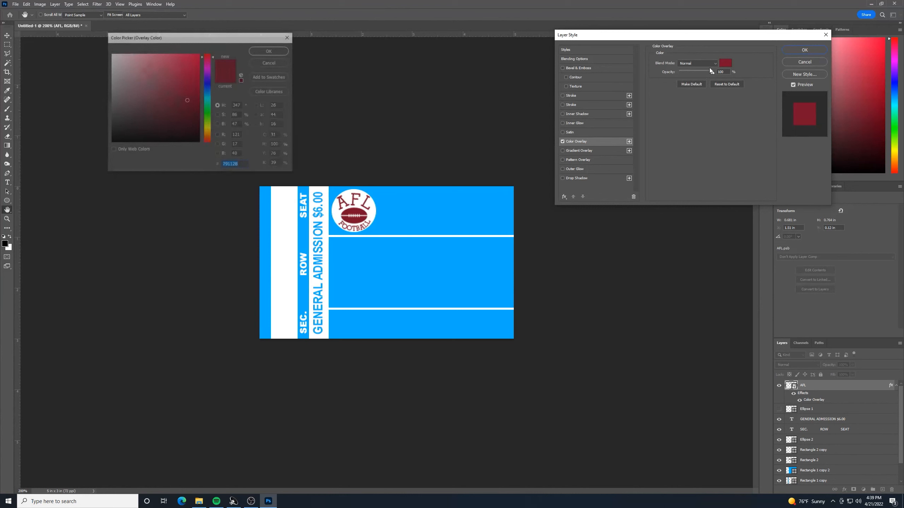
{"action": "left_click", "coordinate": [462, 210]}
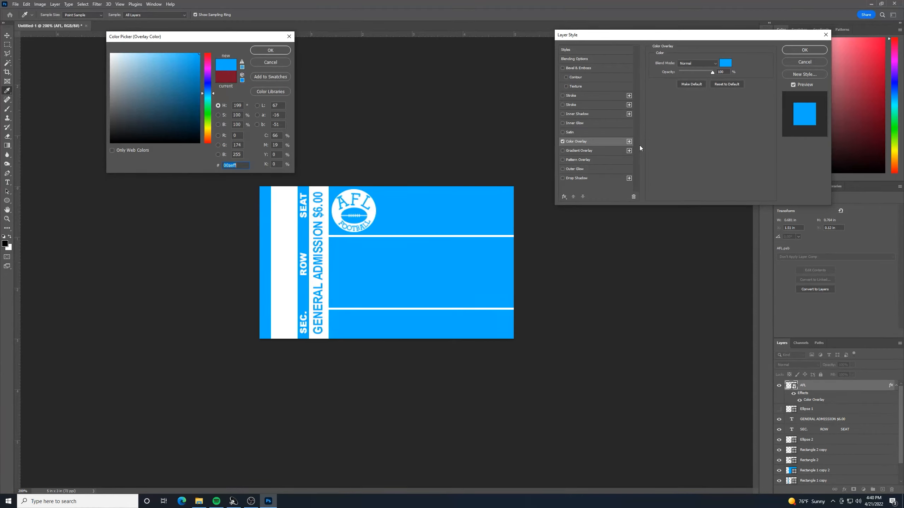
{"action": "type", "text": "D"}
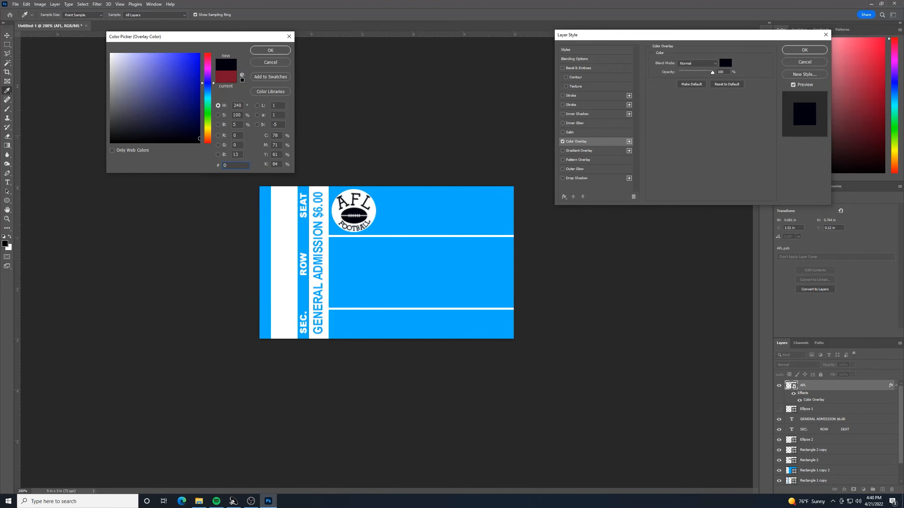
{"action": "type", "text": "0"}
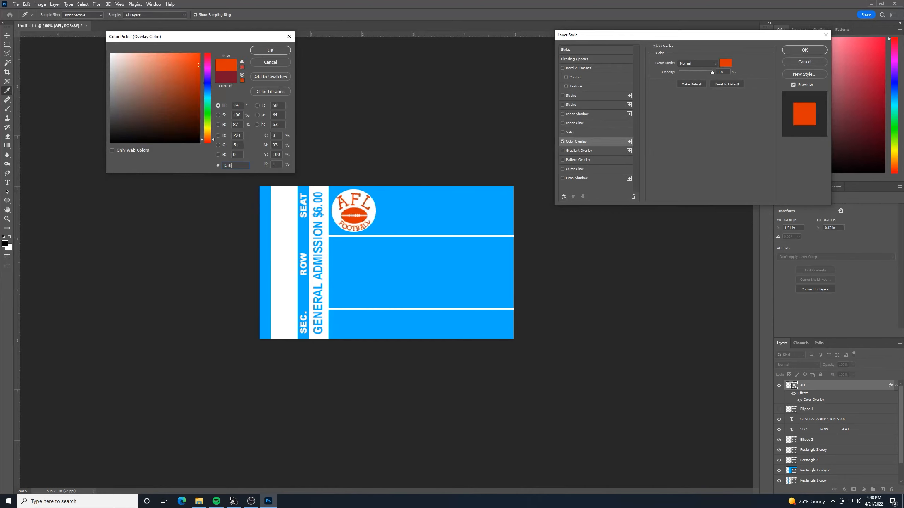
{"action": "type", "text": "000"}
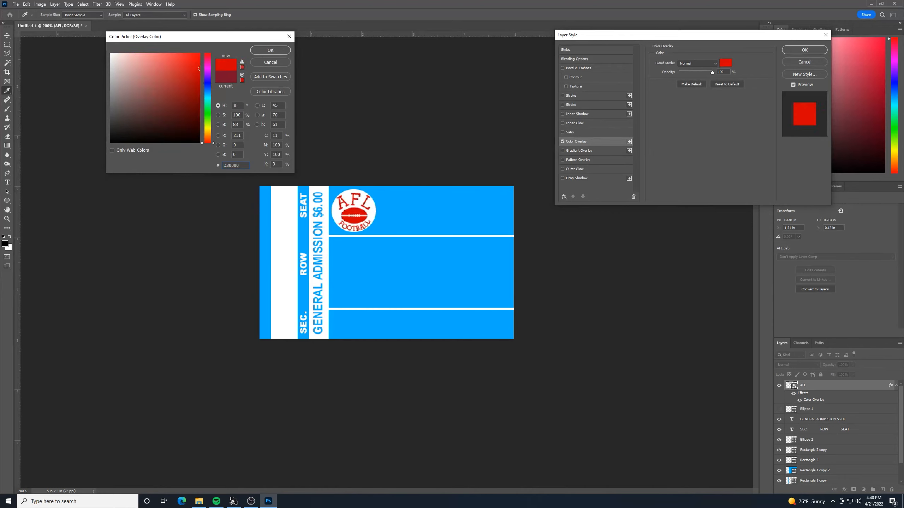
{"action": "left_click", "coordinate": [270, 50]}
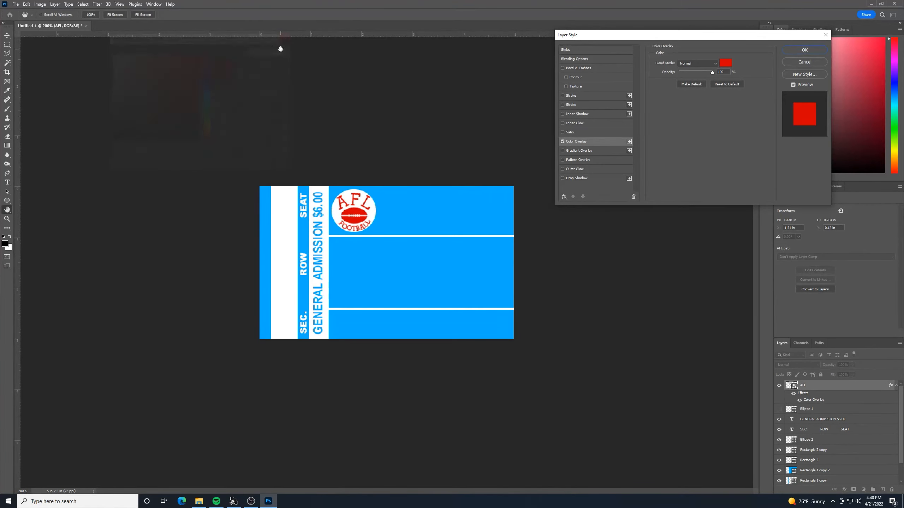
{"action": "left_click", "coordinate": [805, 50]}
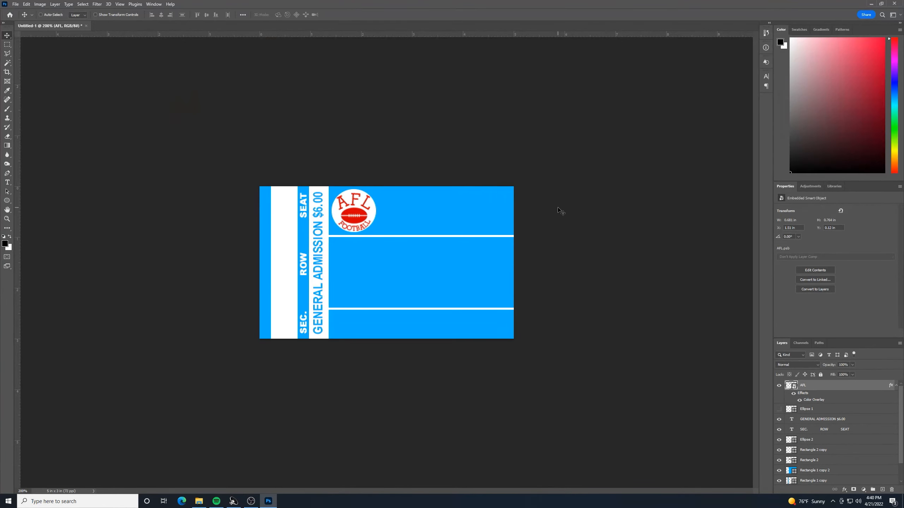
Nudge the AFL emblem slightly left within the white circle to an X position of 1.5 in
{"action": "key", "text": "Left"}
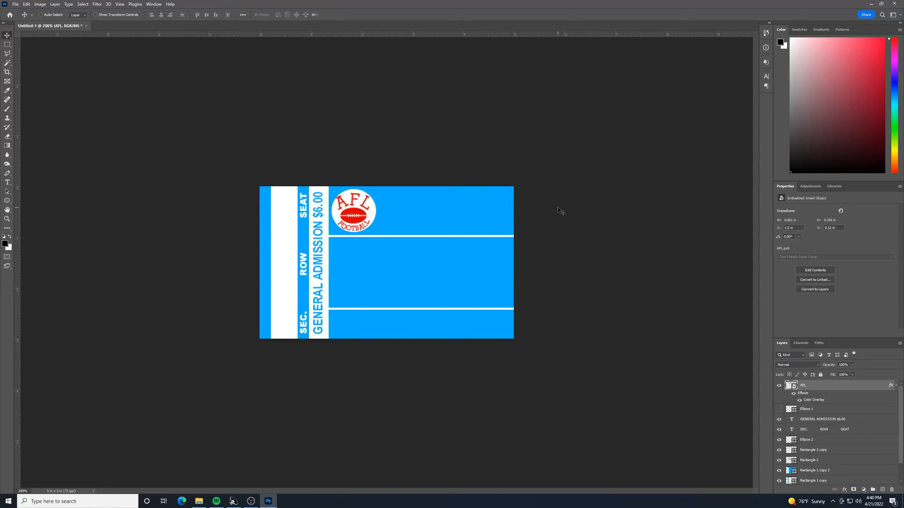
{"action": "key", "text": "Right"}
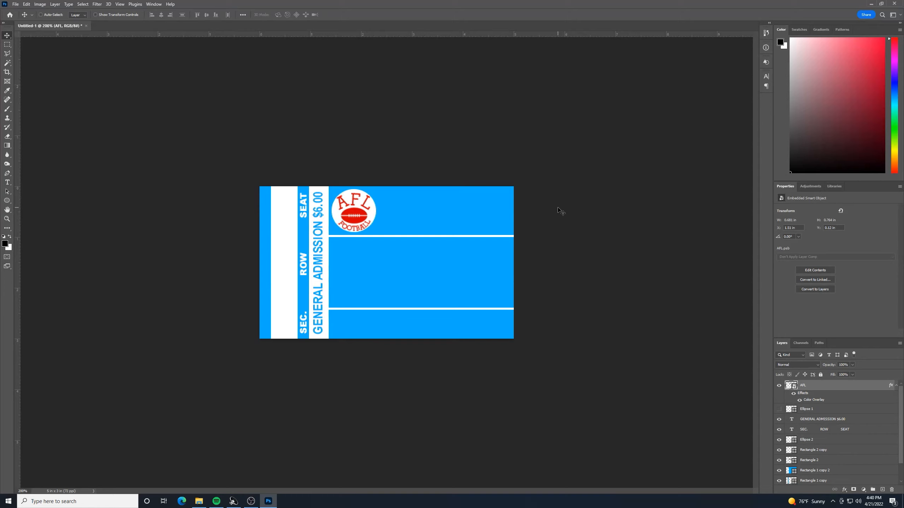
{"action": "key", "text": "Left"}
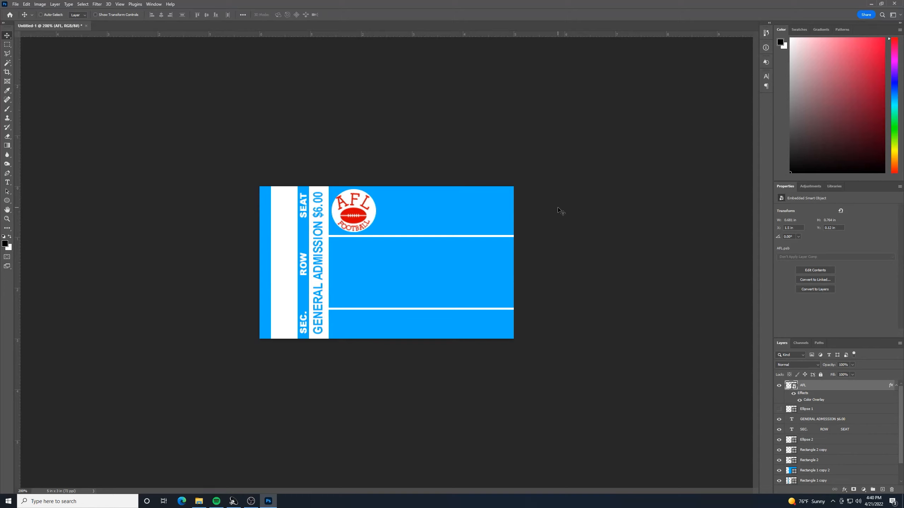
Nudge the AFL emblem right to an X position of 1.51 in and delete the hidden Ellipse 1 layer
{"action": "key", "text": "Right"}
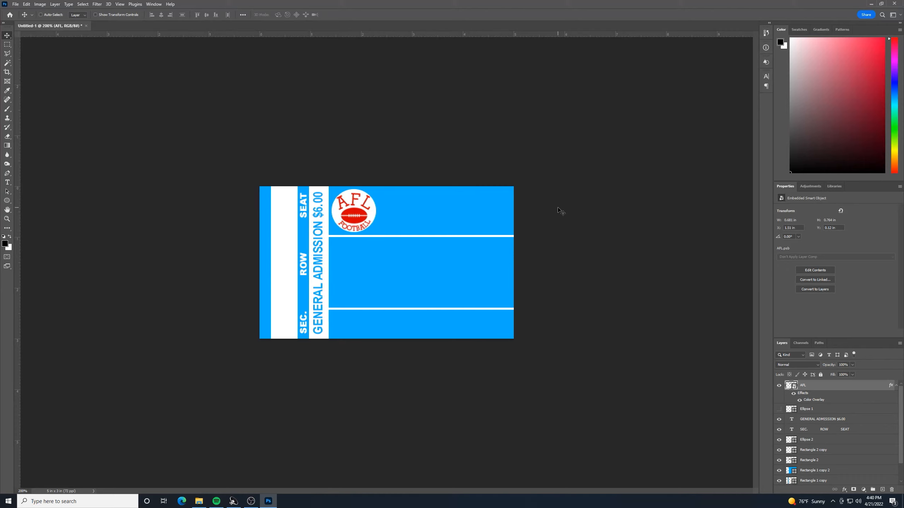
{"action": "left_click", "coordinate": [815, 410]}
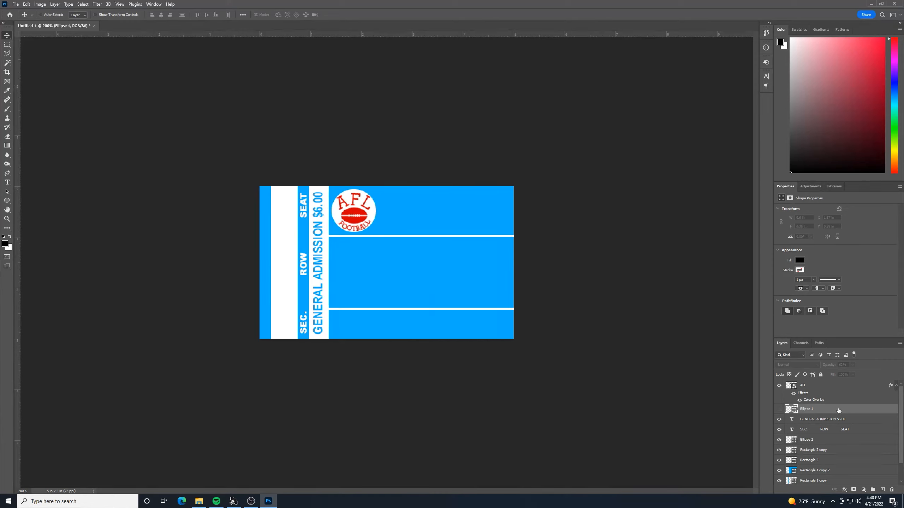
{"action": "key", "text": "Delete"}
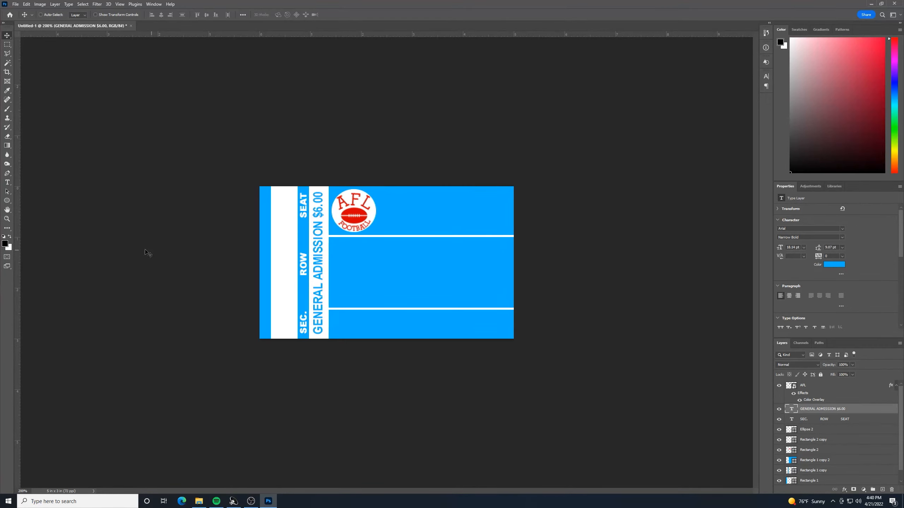
Add the two-line text "Centennial Bowl" beside the AFL emblem and color it white
{"action": "left_click", "coordinate": [7, 182]}
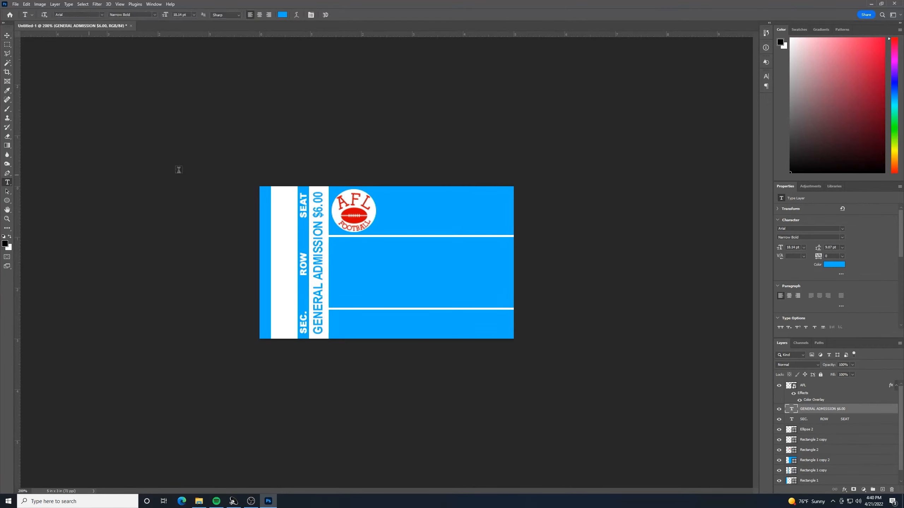
{"action": "left_click", "coordinate": [392, 206]}
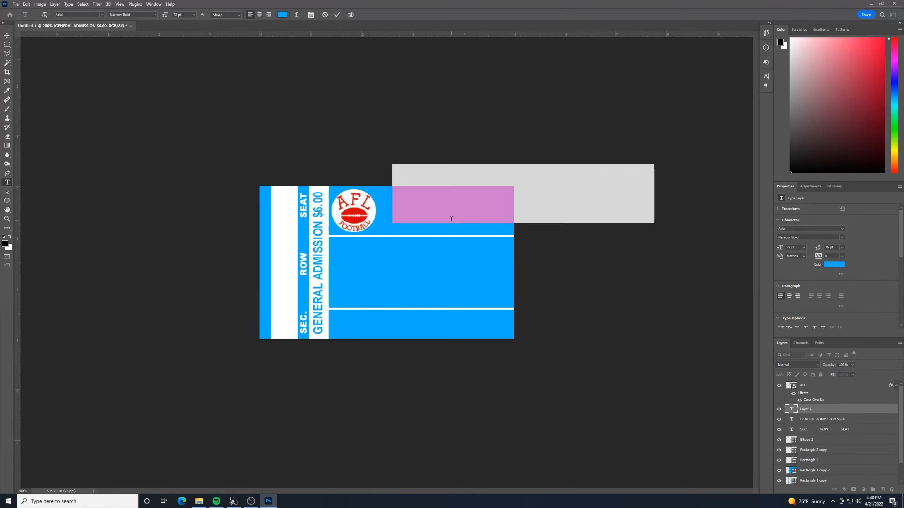
{"action": "type", "text": "Centenn"}
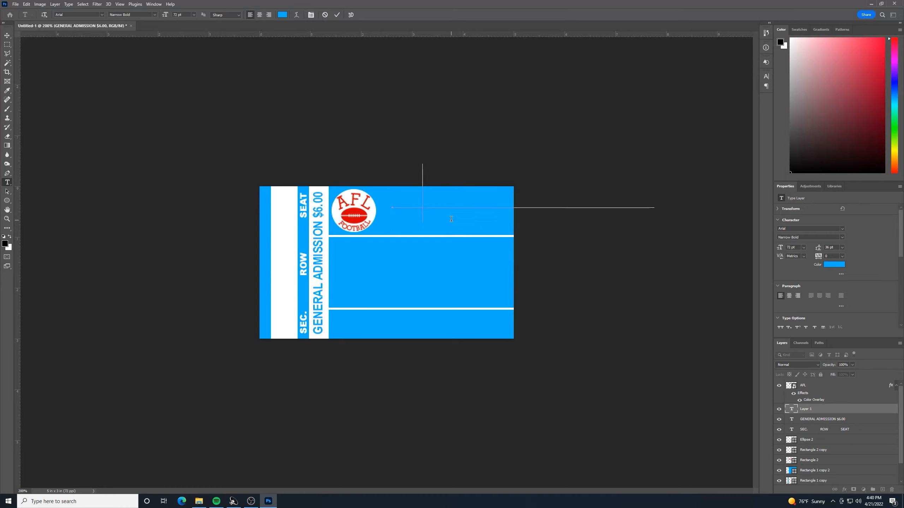
{"action": "type", "text": "ial"}
{"action": "left_click_drag", "start_coordinate": [505, 218], "coordinate": [256, 45]}
{"action": "left_click", "coordinate": [282, 14]}
{"action": "left_click_drag", "start_coordinate": [144, 98], "coordinate": [111, 53]}
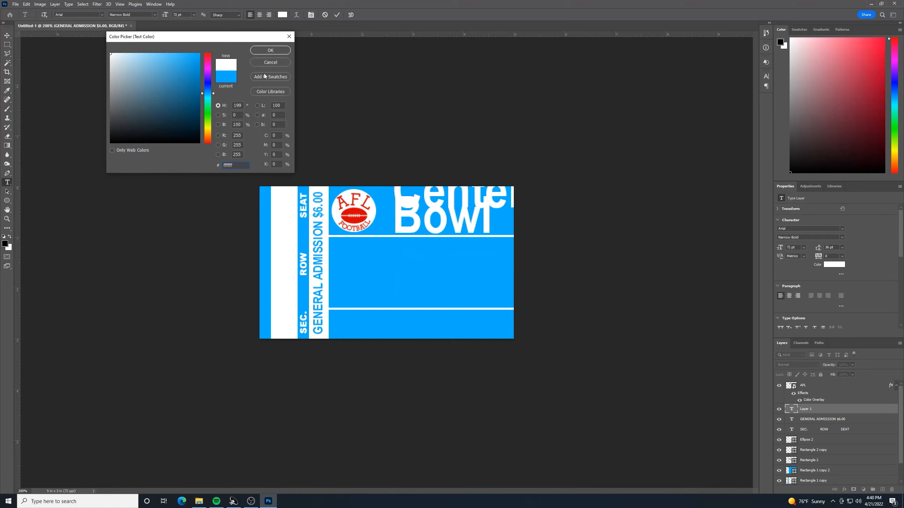
{"action": "left_click", "coordinate": [270, 50]}
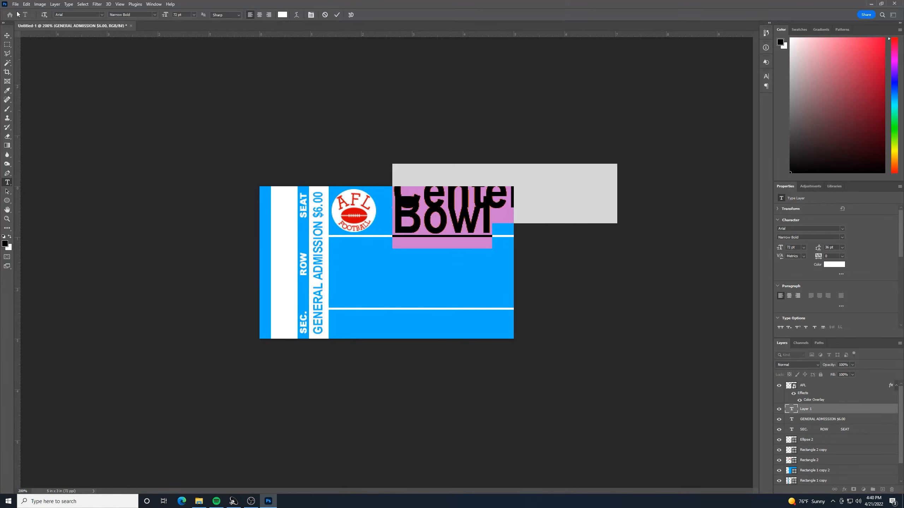
Set the Centennial Bowl text in Retrock Regular with 24 pt leading
{"action": "left_click", "coordinate": [95, 14]}
{"action": "type", "text": "retroc"}
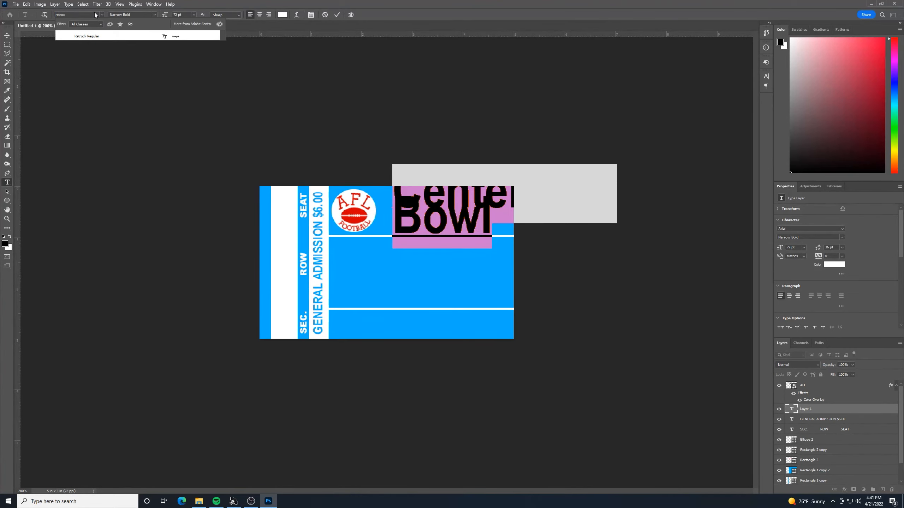
{"action": "left_click", "coordinate": [93, 36]}
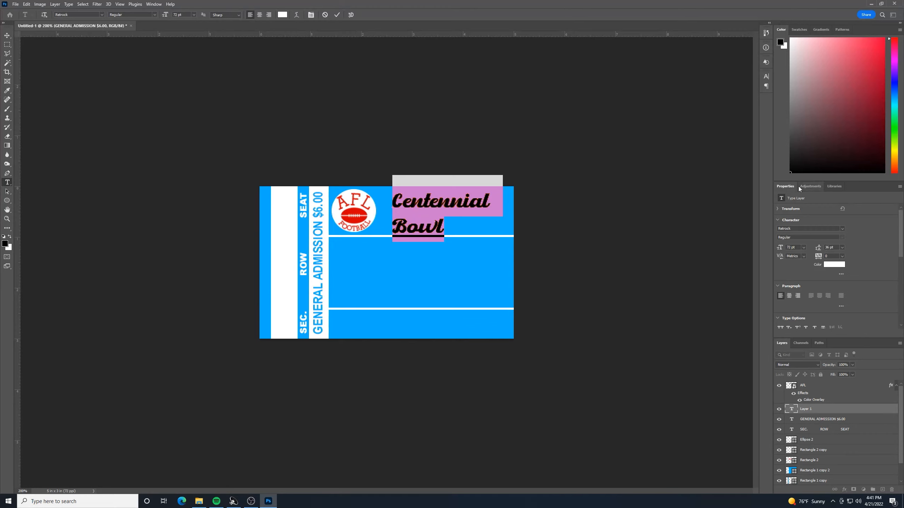
{"action": "left_click", "coordinate": [843, 248]}
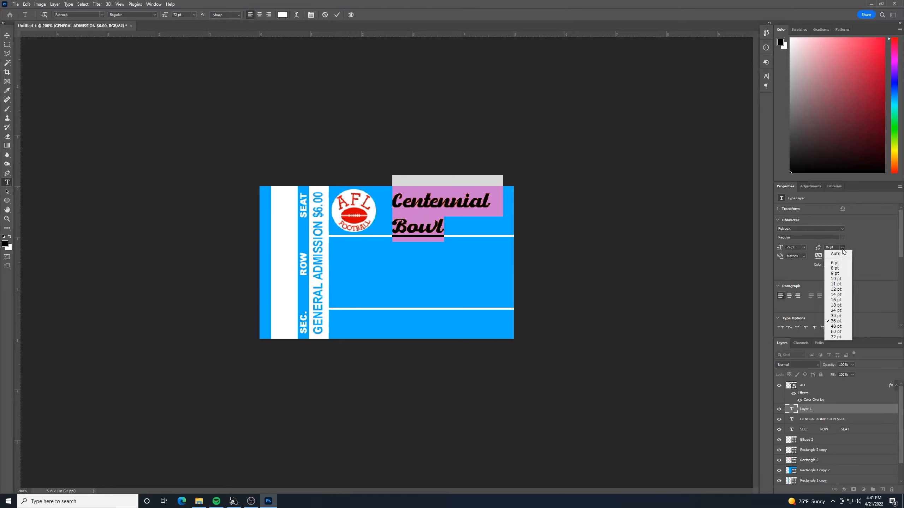
{"action": "left_click", "coordinate": [842, 305]}
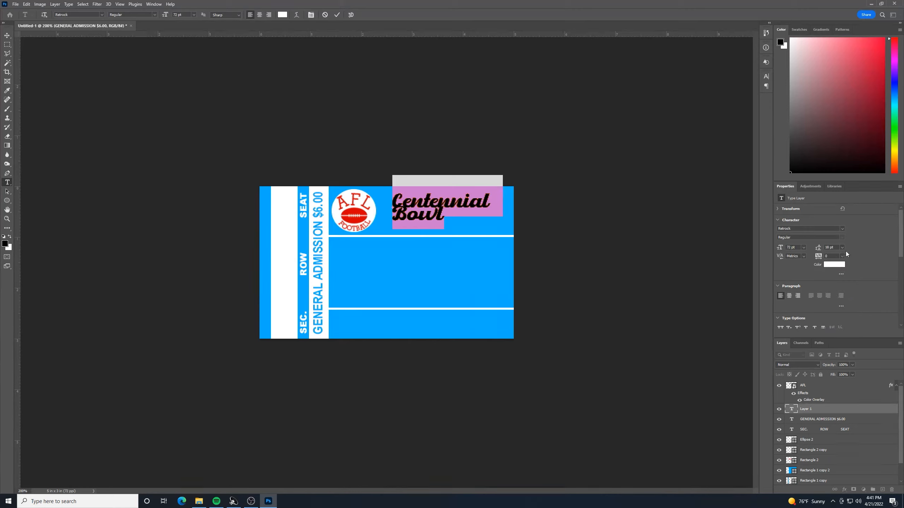
{"action": "left_click", "coordinate": [842, 248]}
{"action": "left_click", "coordinate": [835, 311]}
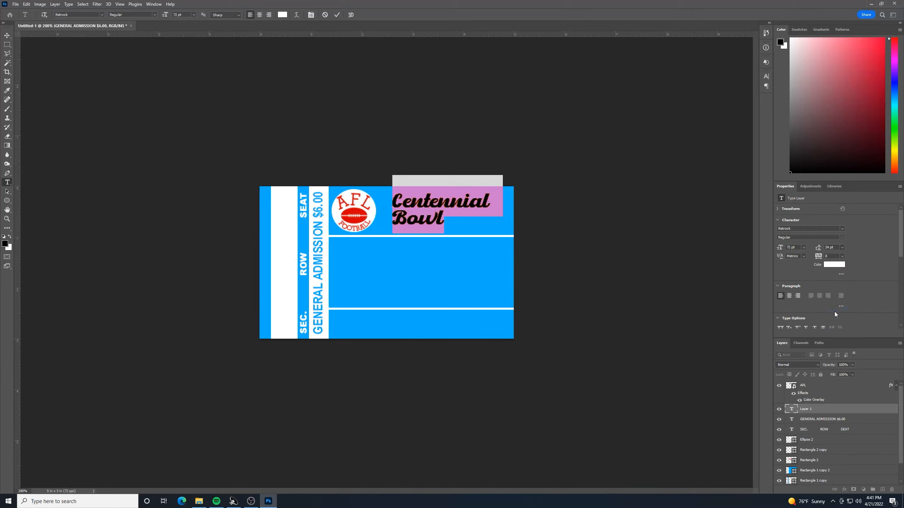
Move the Centennial Bowl title close to the AFL emblem and scale it up to about 134%, filling the upper band's width
{"action": "left_click", "coordinate": [8, 35]}
{"action": "left_click_drag", "start_coordinate": [422, 208], "coordinate": [411, 203]}
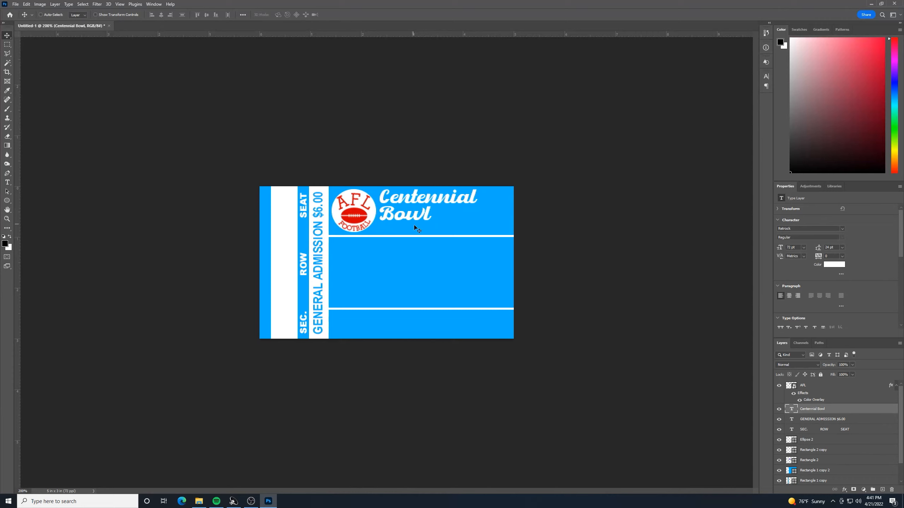
{"action": "key", "text": "ctrl+t"}
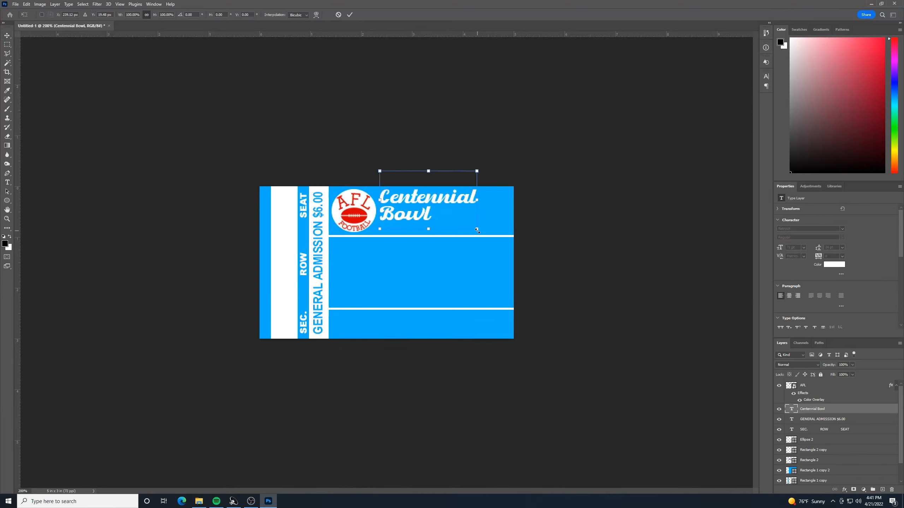
{"action": "left_click_drag", "start_coordinate": [477, 230], "coordinate": [503, 243]}
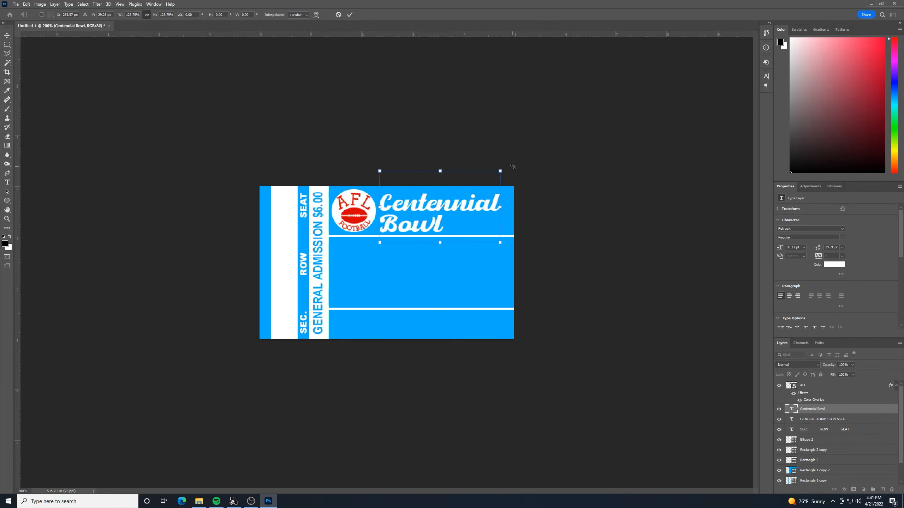
{"action": "left_click_drag", "start_coordinate": [500, 171], "coordinate": [508, 166]}
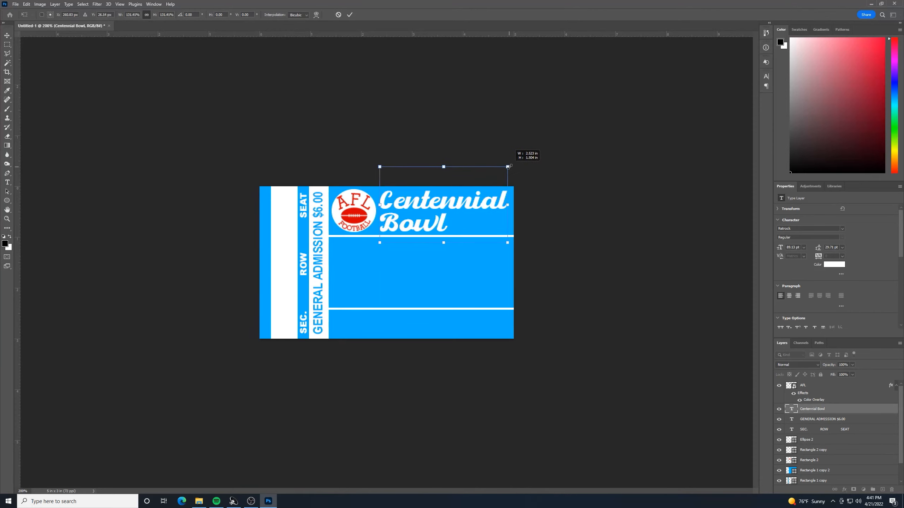
{"action": "left_click_drag", "start_coordinate": [508, 166], "coordinate": [510, 165]}
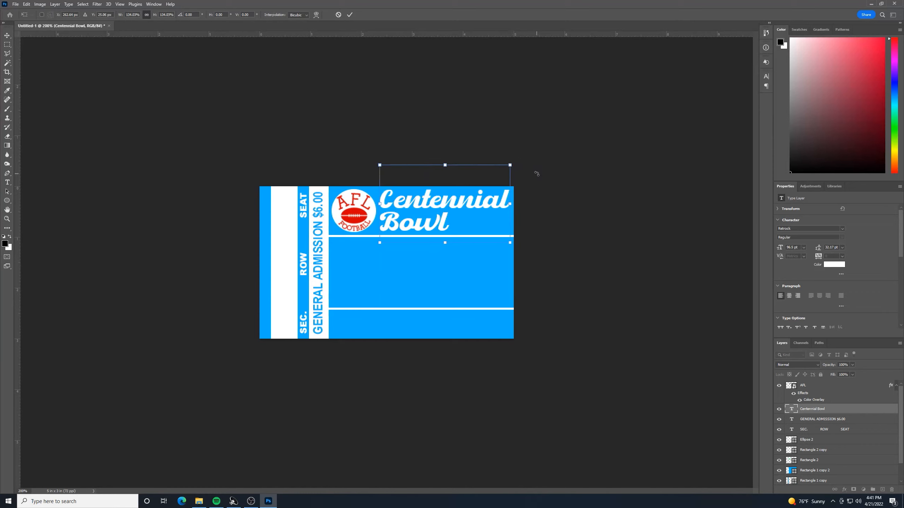
{"action": "key", "text": "Return"}
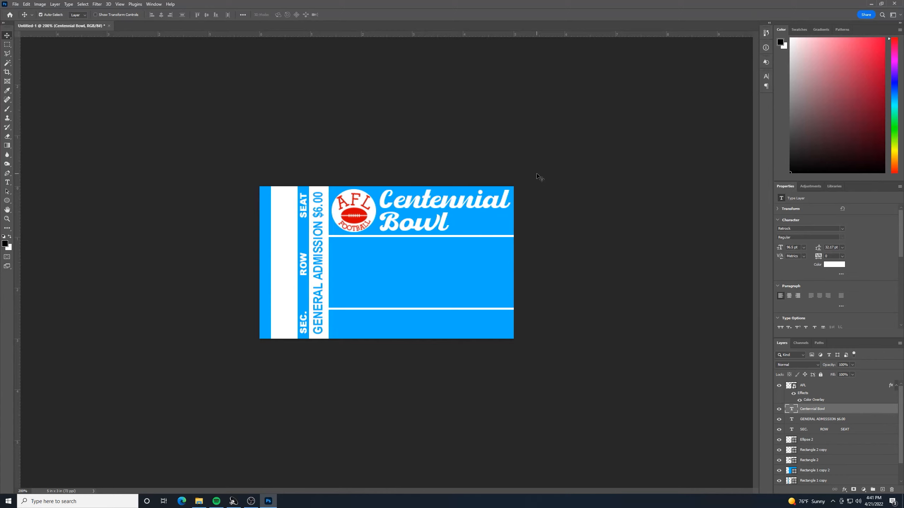
Scale the Centennial Bowl title down slightly to about 93 pt, leaving a margin at the ticket's edge
{"action": "key", "text": "ctrl+t"}
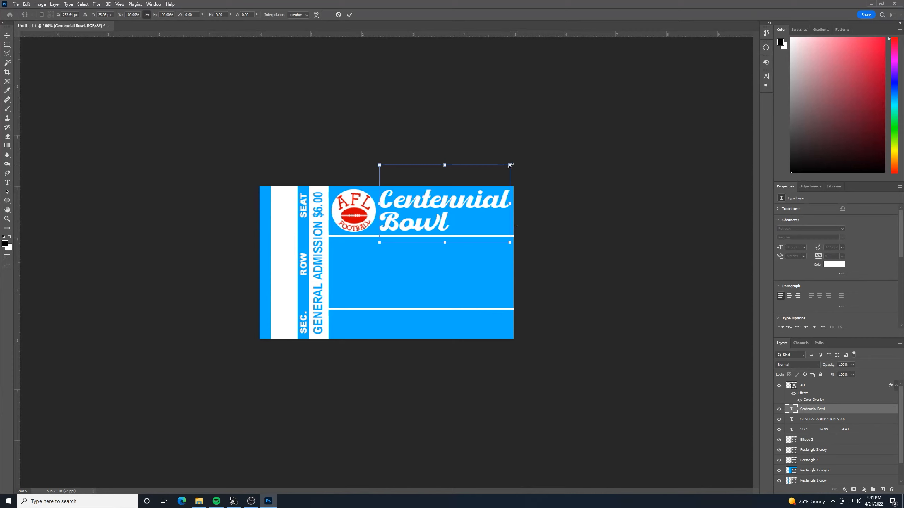
{"action": "left_click_drag", "start_coordinate": [510, 165], "coordinate": [505, 167]}
{"action": "key", "text": "Return"}
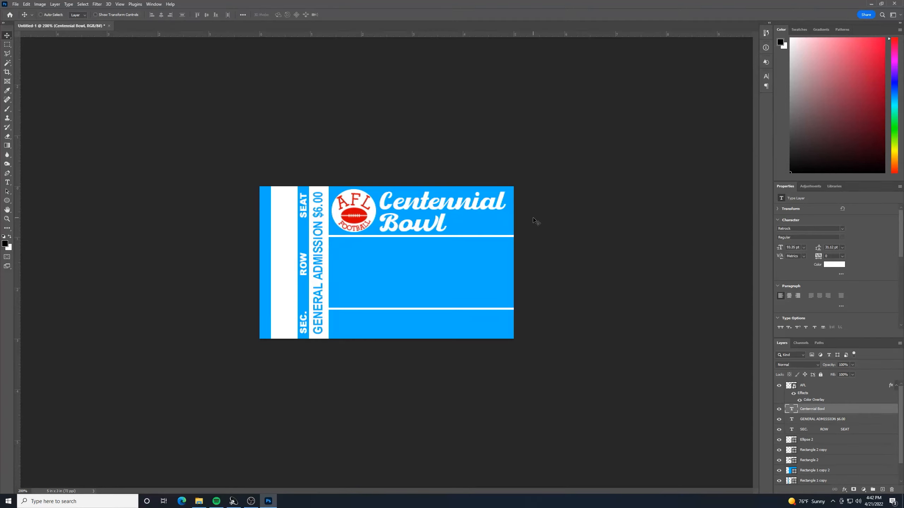
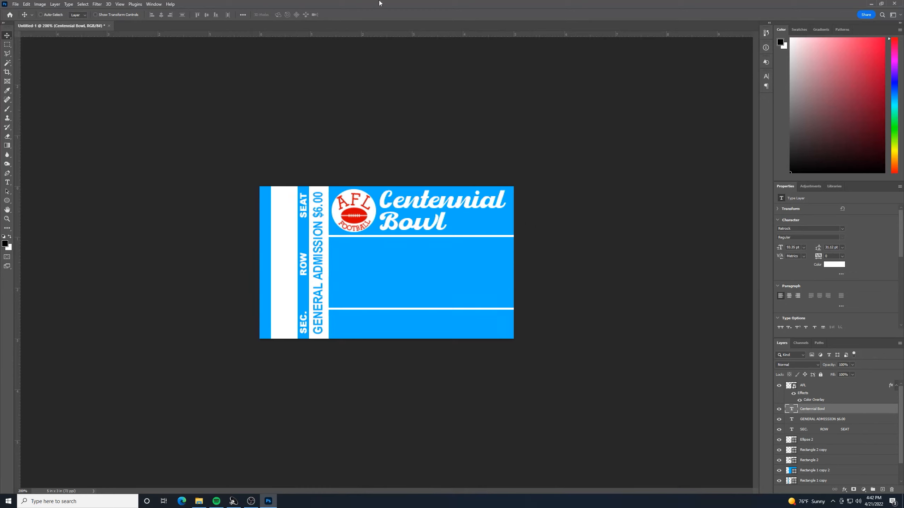
Draw a rectangle about 0.79 x 0.93 in within the middle blue band, below the AFL emblem
{"action": "left_click", "coordinate": [7, 201]}
{"action": "right_click", "coordinate": [8, 202]}
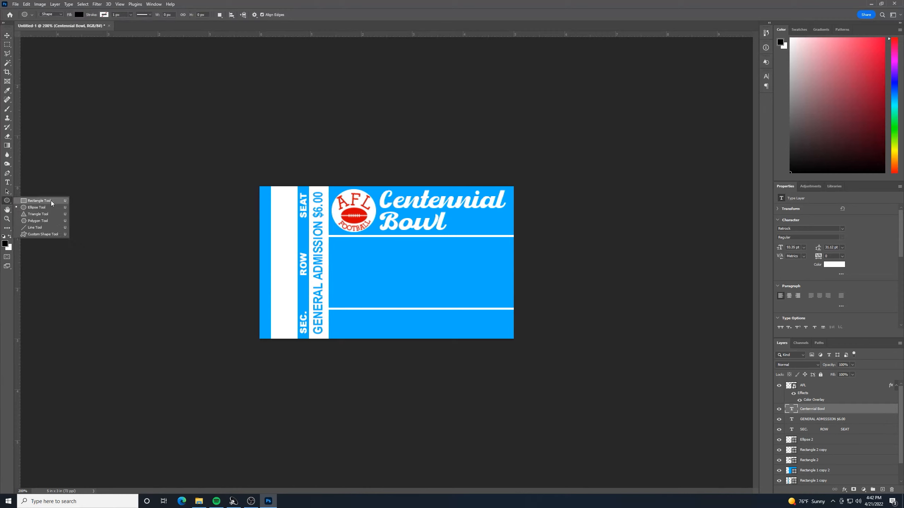
{"action": "left_click", "coordinate": [39, 202]}
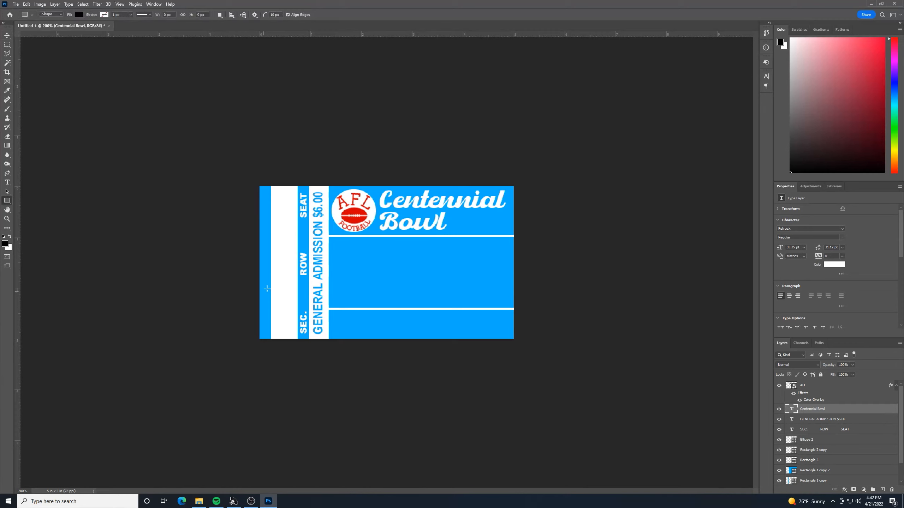
{"action": "left_click_drag", "start_coordinate": [345, 248], "coordinate": [385, 296]}
{"action": "left_click_drag", "start_coordinate": [378, 258], "coordinate": [399, 242]}
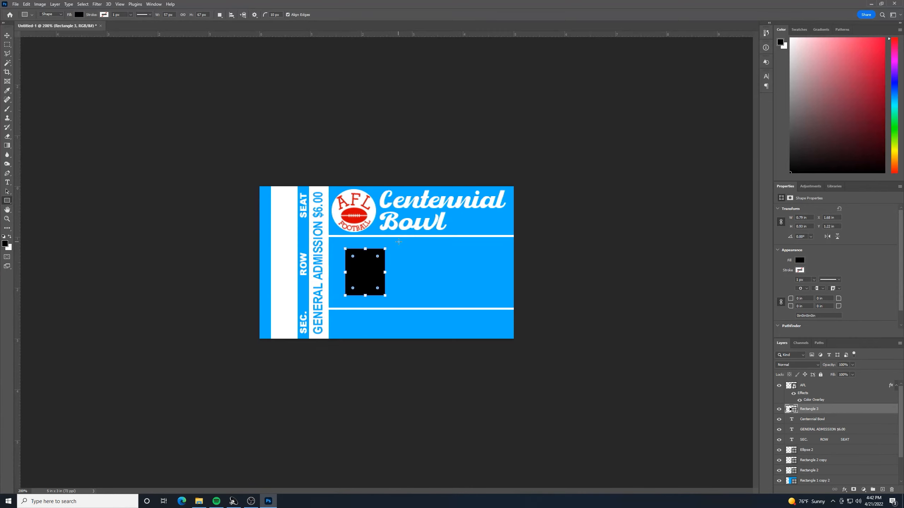
Give the new rectangle no fill and a white 5 px stroke
{"action": "left_click", "coordinate": [799, 270]}
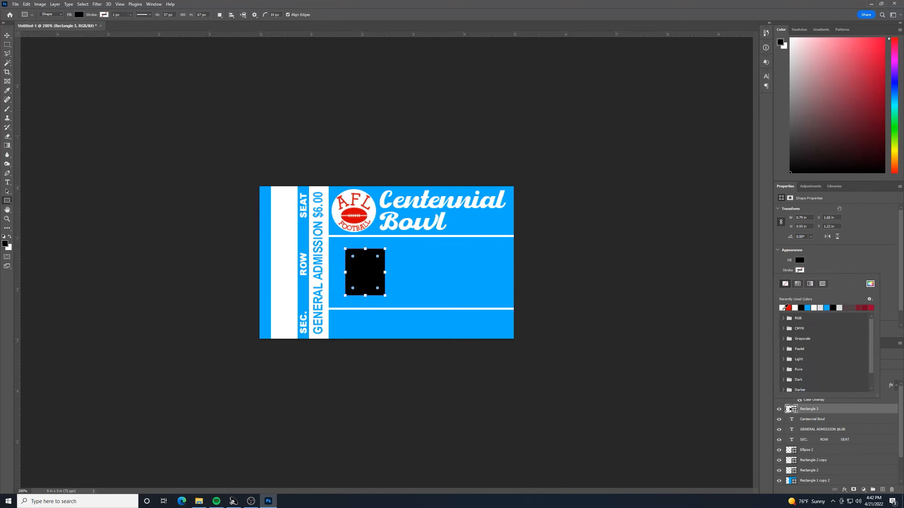
{"action": "left_click", "coordinate": [785, 308]}
{"action": "left_click", "coordinate": [801, 260]}
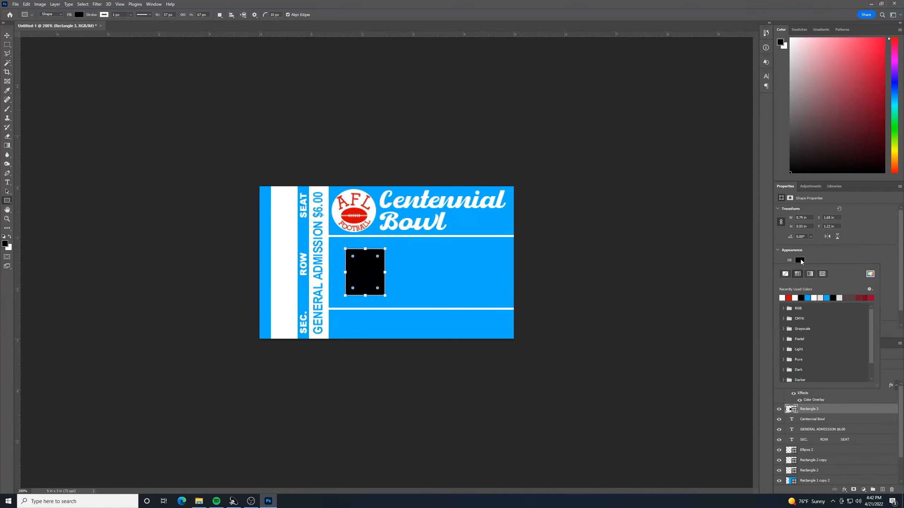
{"action": "left_click", "coordinate": [785, 274]}
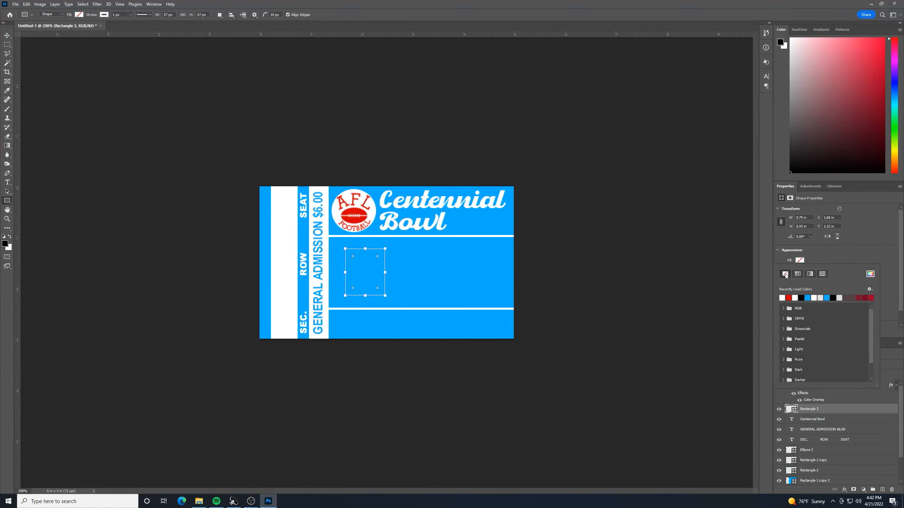
{"action": "left_click", "coordinate": [829, 248]}
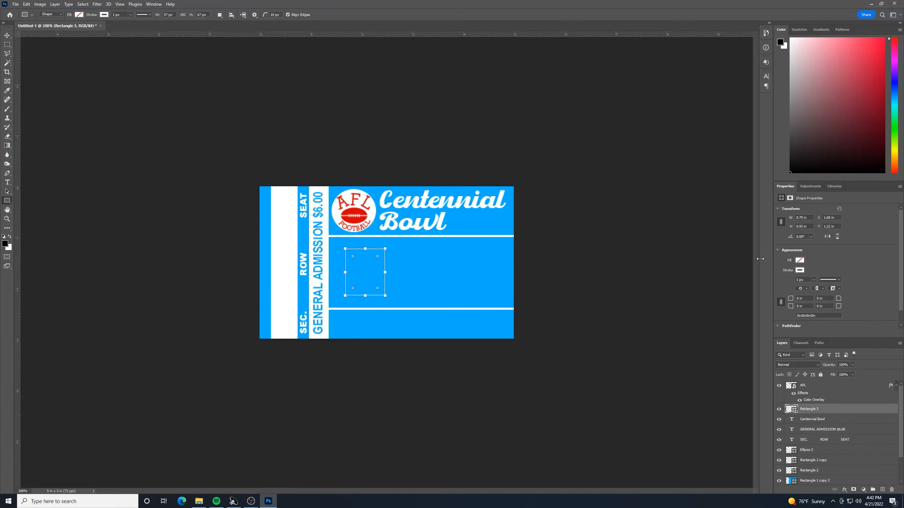
{"action": "left_click", "coordinate": [811, 280]}
{"action": "type", "text": "5"}
{"action": "key", "text": "Return"}
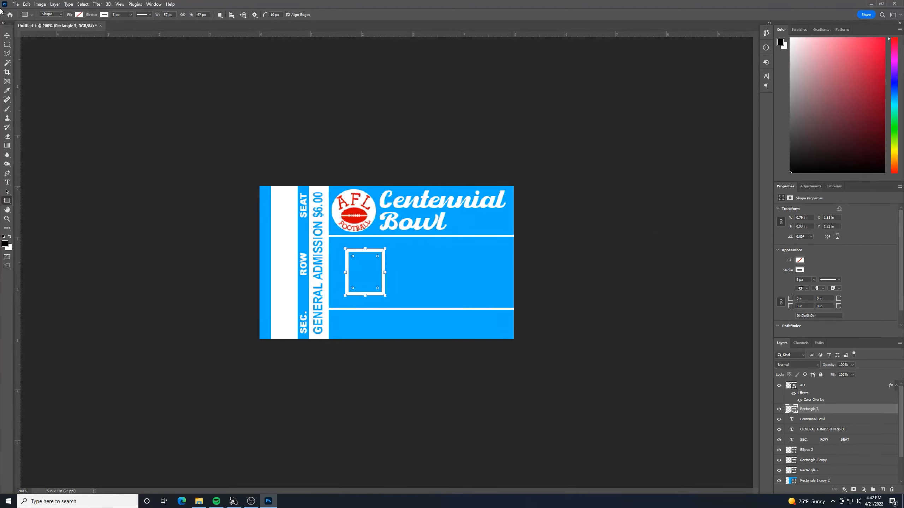
Move the outlined rectangle up and left within the middle band to X 1.6 in, Y 1.07 in
{"action": "left_click", "coordinate": [8, 36]}
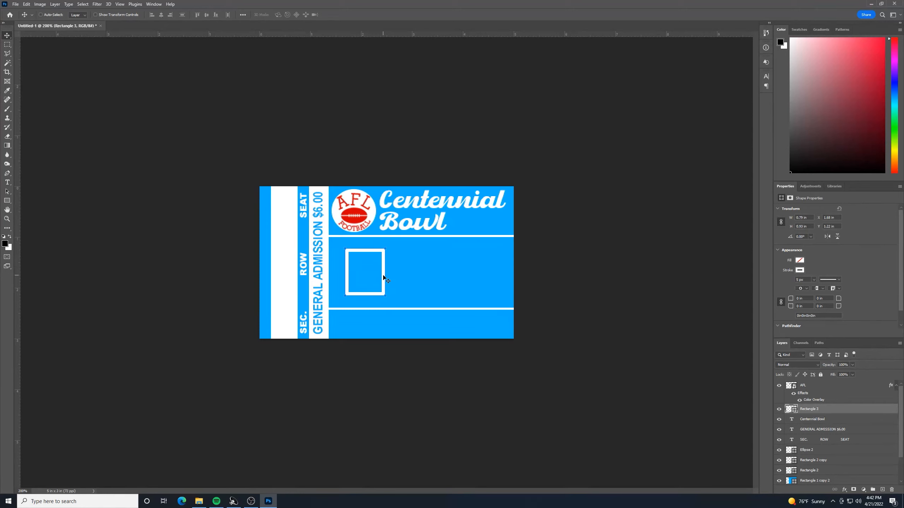
{"action": "left_click_drag", "start_coordinate": [385, 279], "coordinate": [380, 270]}
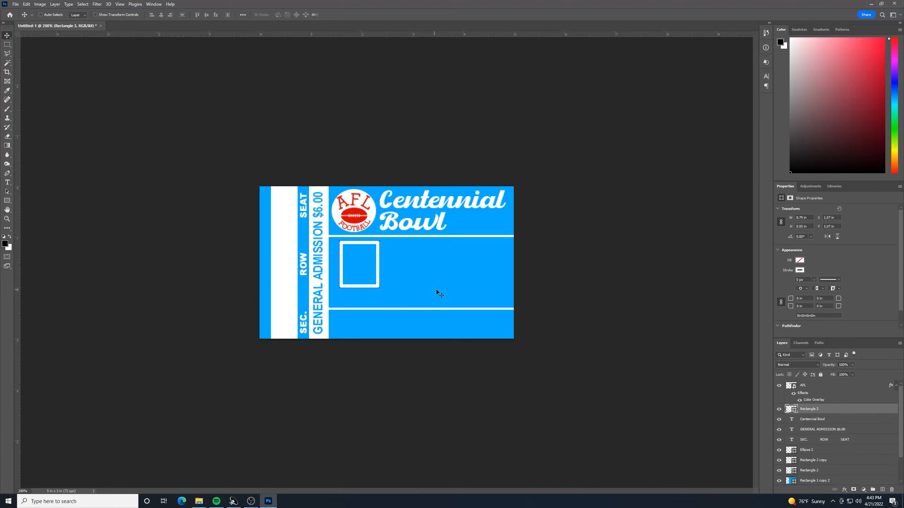
{"action": "key", "text": "Right"}
{"action": "key", "text": "Right"}
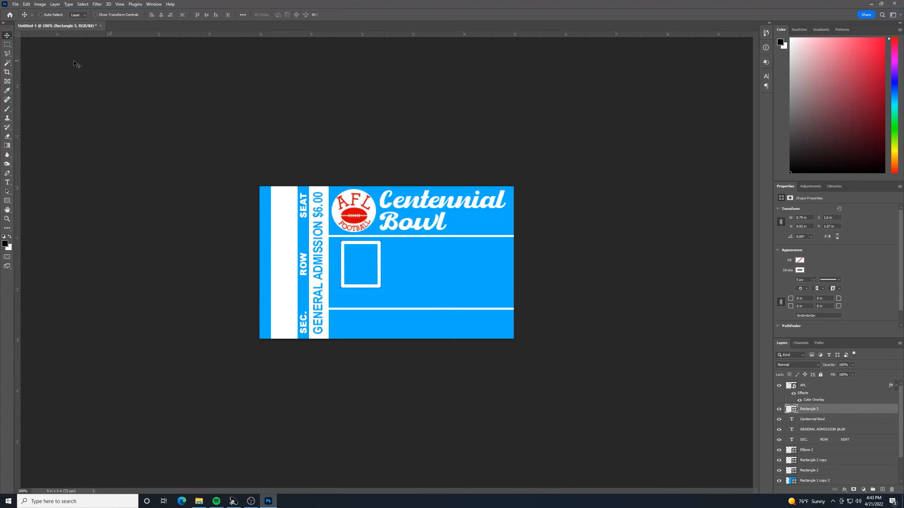
Add a white text layer reading "ADMIT" beside the outlined rectangle in the middle band
{"action": "left_click", "coordinate": [7, 182]}
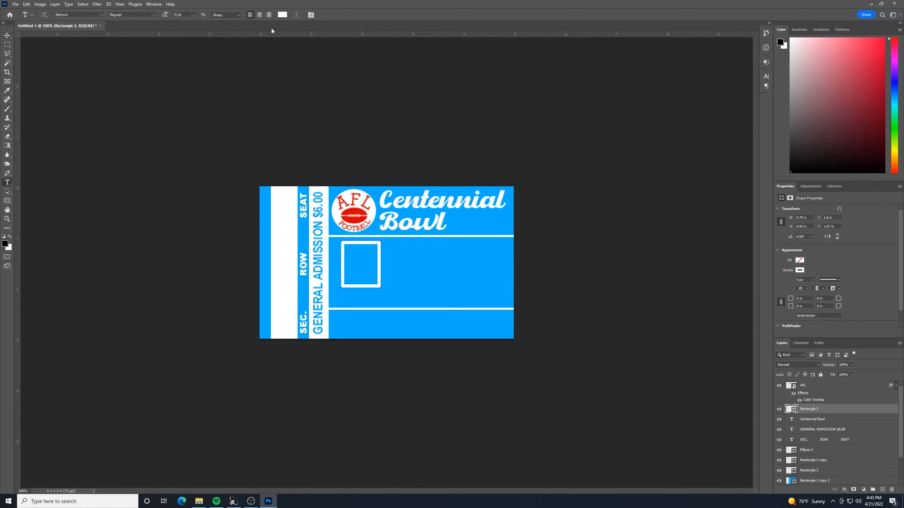
{"action": "left_click", "coordinate": [403, 272]}
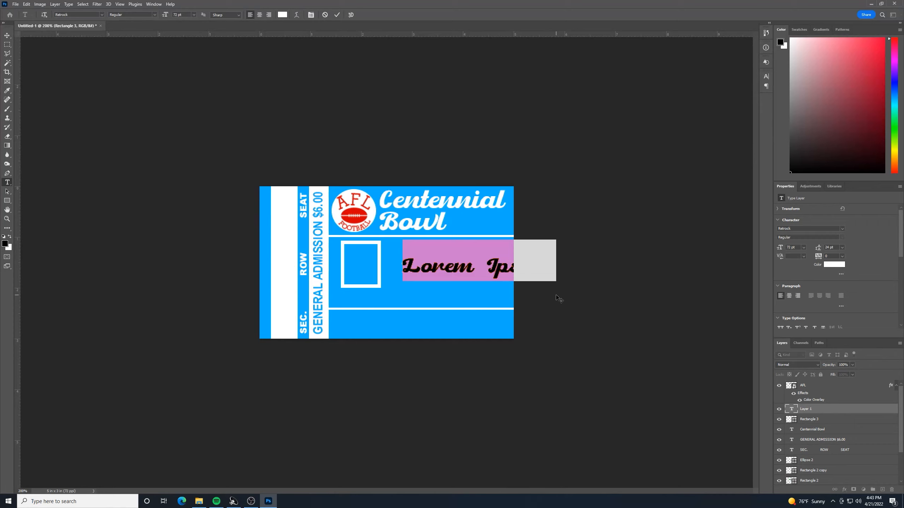
{"action": "type", "text": "ADMIT "}
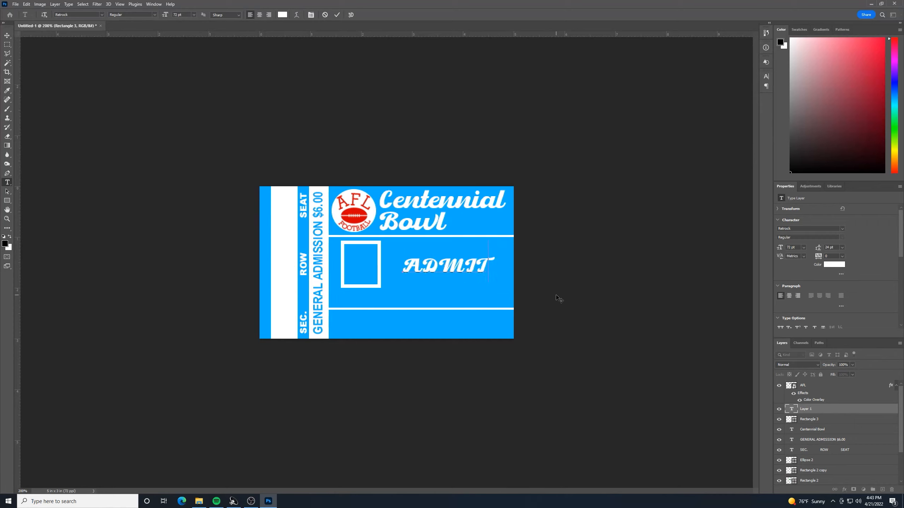
Finish the text as "ADMIT ONE" on two lines, centre-align it and change its font to Bebas Neue Regular
{"action": "type", "text": "ONE"}
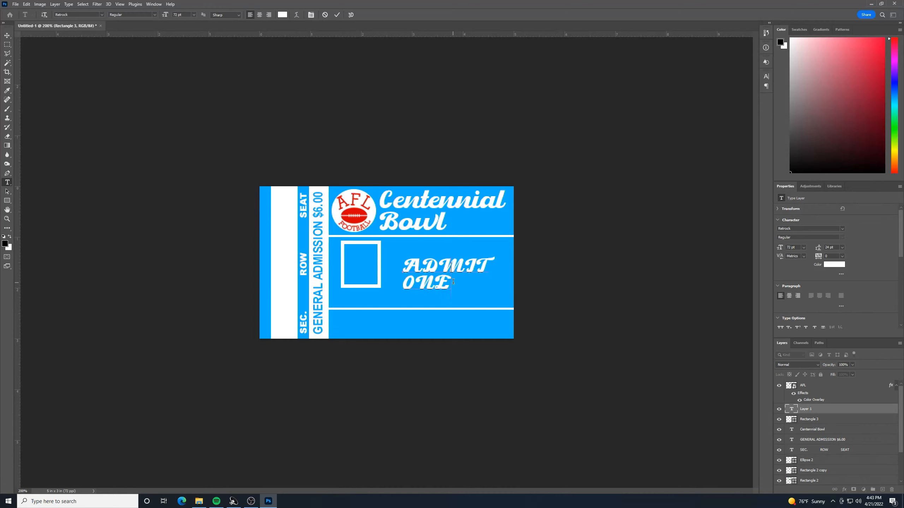
{"action": "left_click_drag", "start_coordinate": [452, 287], "coordinate": [401, 264]}
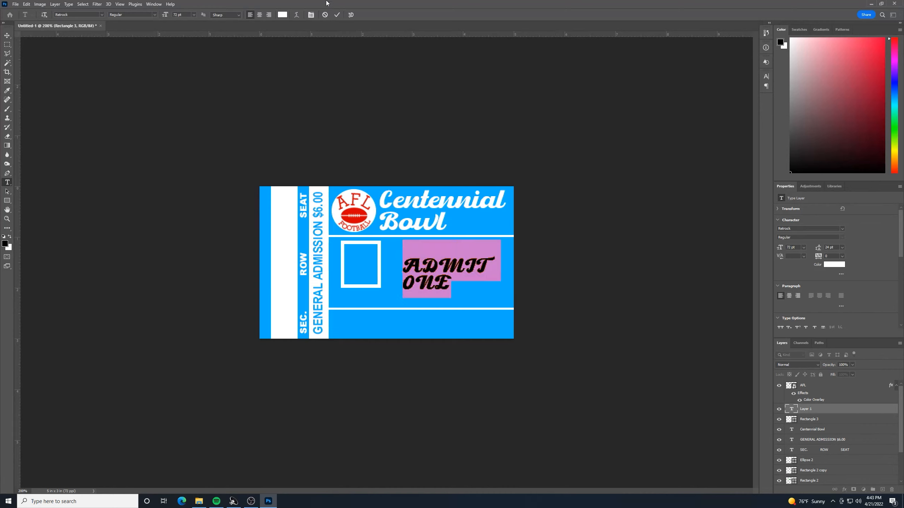
{"action": "left_click", "coordinate": [259, 15]}
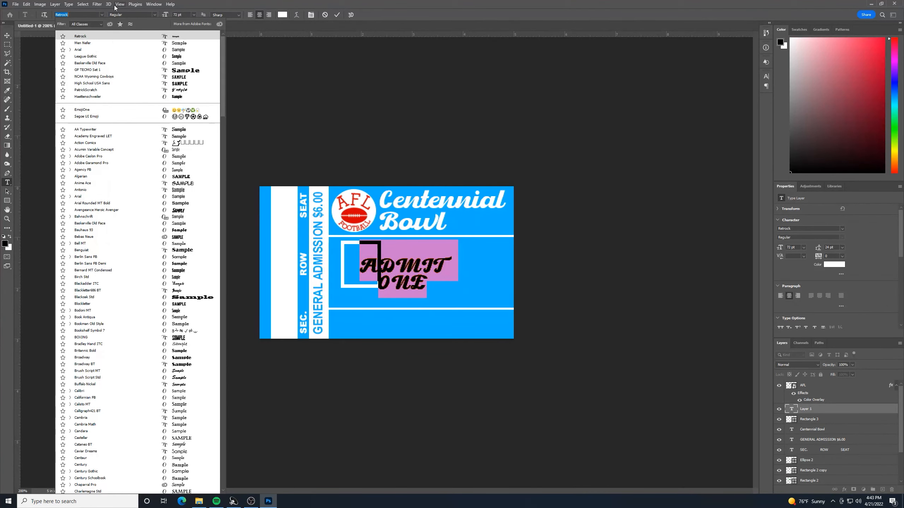
{"action": "type", "text": "BEBAS"}
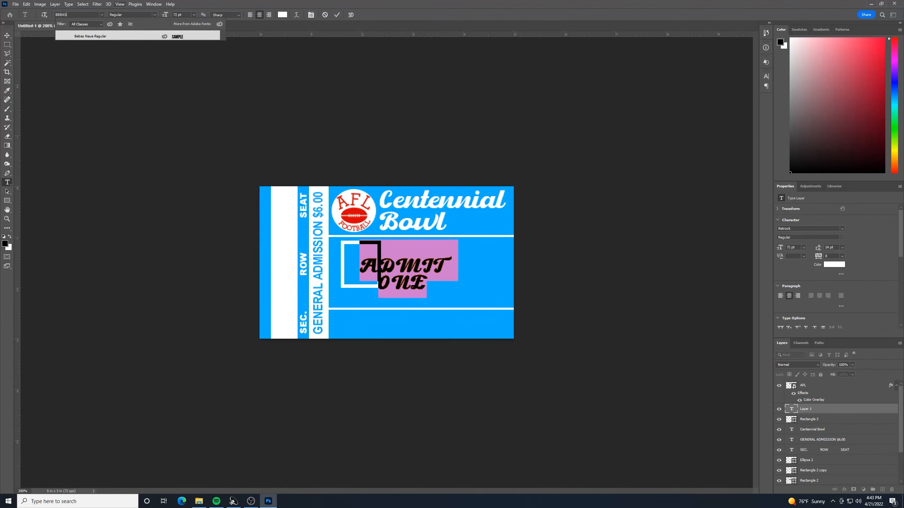
{"action": "left_click", "coordinate": [86, 37]}
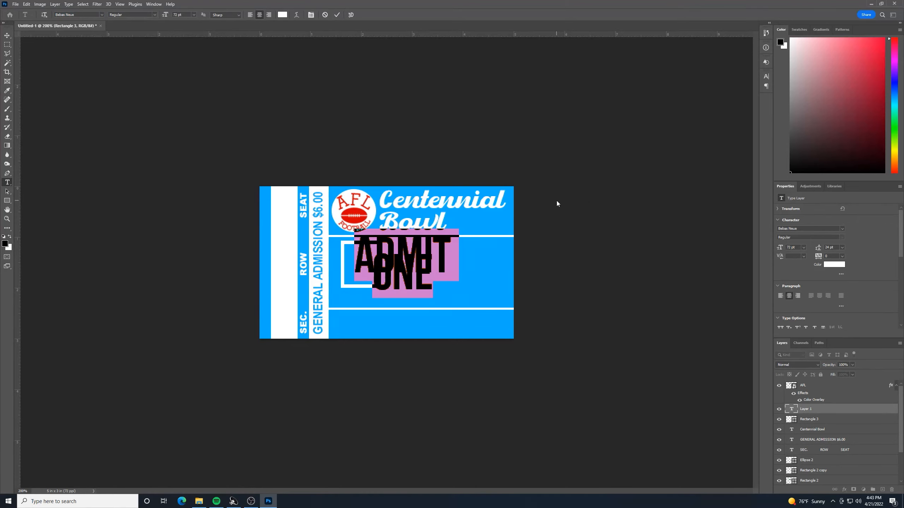
Set the line spacing of the "ADMIT ONE" text to 60 pt
{"action": "left_click", "coordinate": [842, 249]}
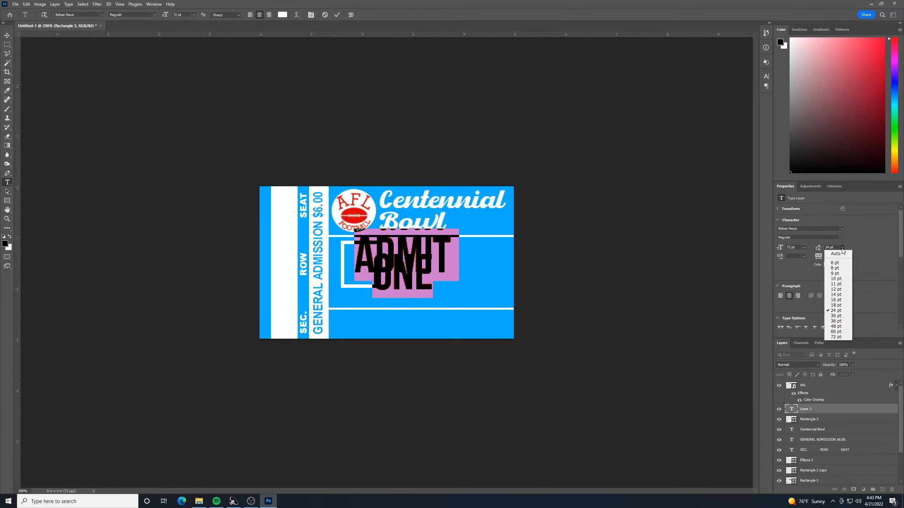
{"action": "left_click", "coordinate": [860, 248]}
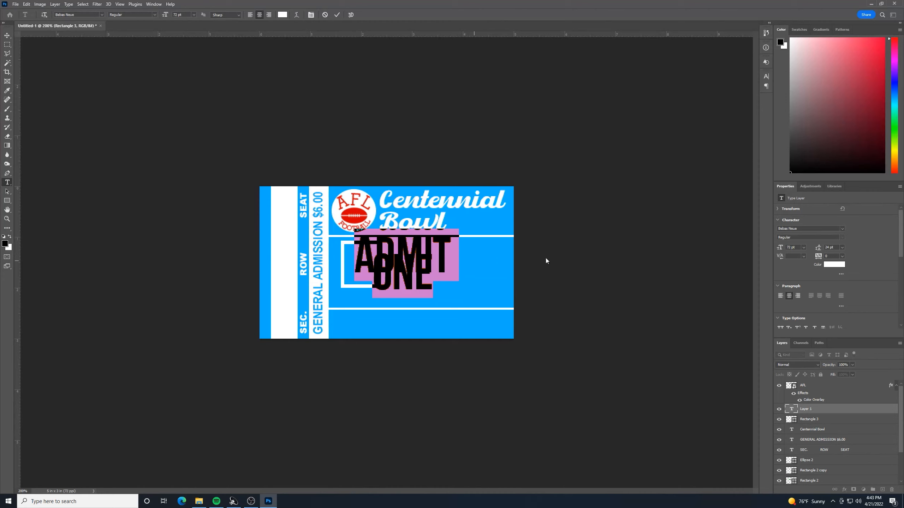
{"action": "left_click", "coordinate": [843, 247]}
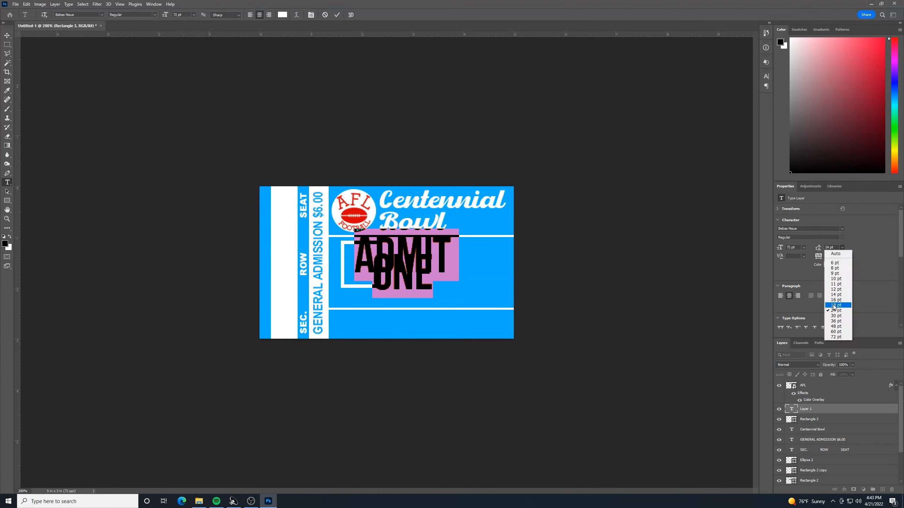
{"action": "left_click", "coordinate": [839, 337]}
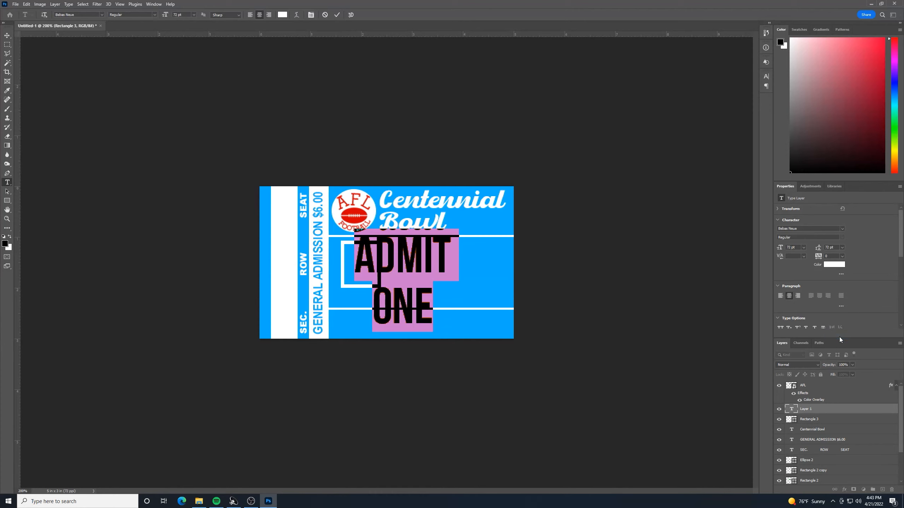
{"action": "left_click", "coordinate": [843, 248]}
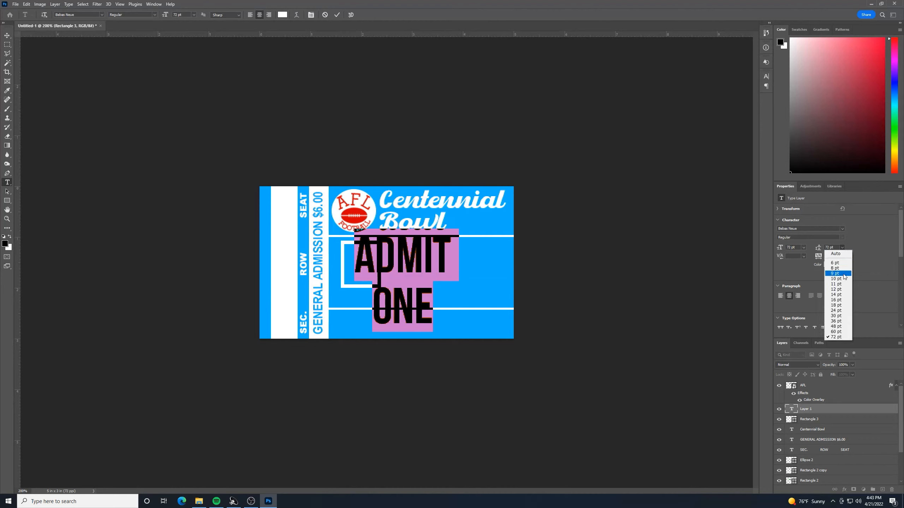
{"action": "left_click", "coordinate": [836, 332]}
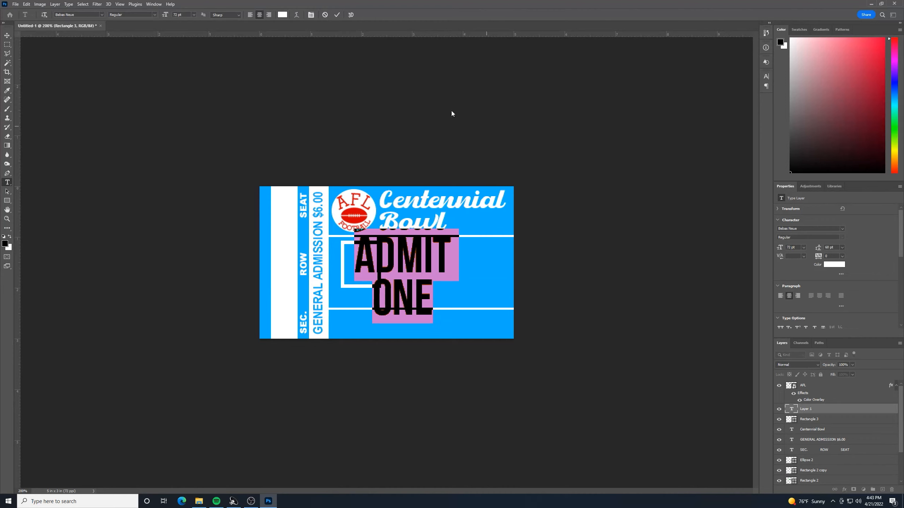
{"action": "left_click", "coordinate": [7, 36]}
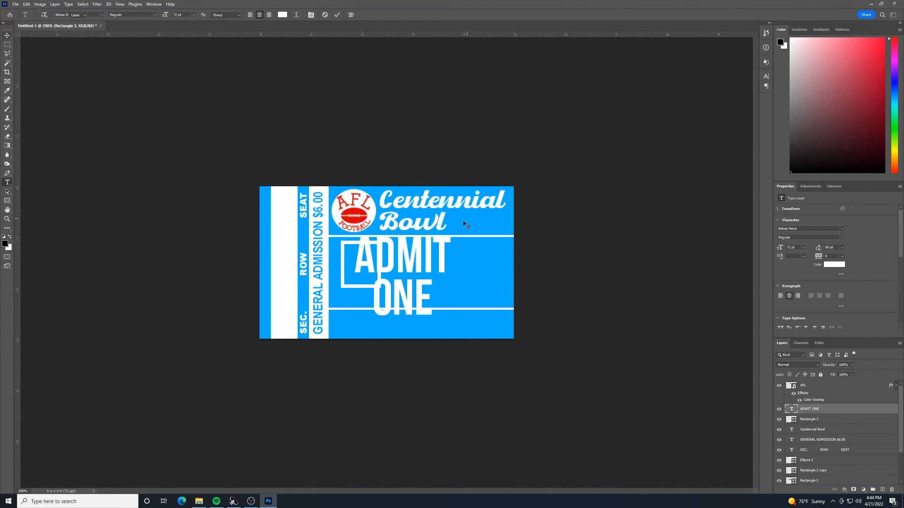
Scale the "ADMIT ONE" text to about 33% and position it inside the white outlined box
{"action": "key", "text": "ctrl+t"}
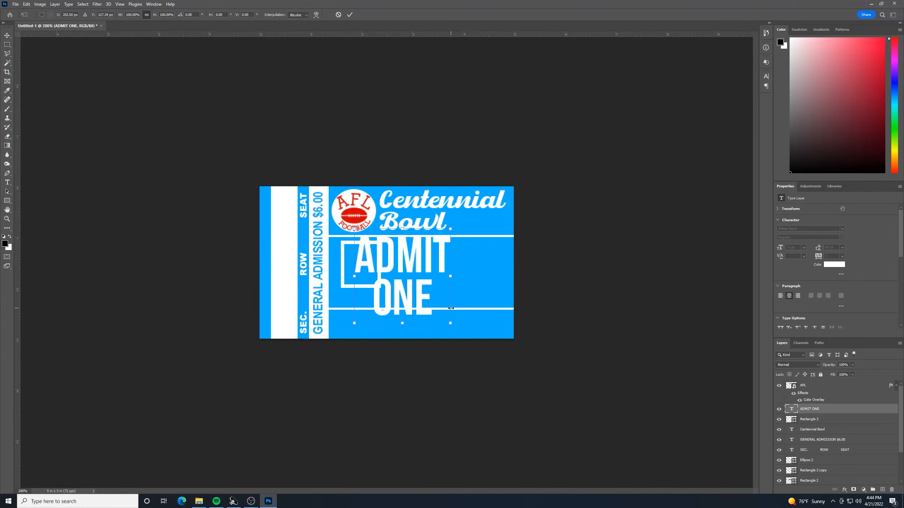
{"action": "left_click_drag", "start_coordinate": [450, 323], "coordinate": [366, 274]}
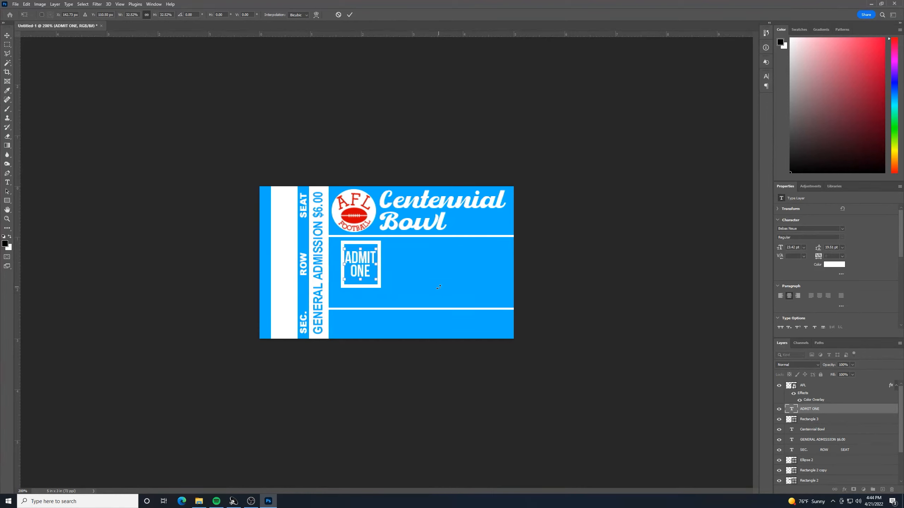
{"action": "key", "text": "Down"}
{"action": "key", "text": "Return"}
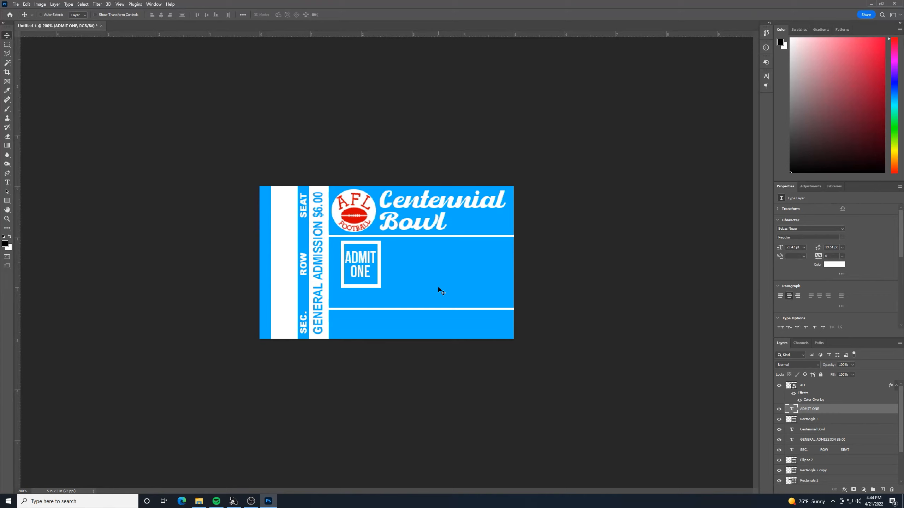
{"action": "key", "text": "Down"}
Set the stroke of the outlined box around "ADMIT ONE" to 4 px and nudge its horizontal position
{"action": "left_click", "coordinate": [837, 421]}
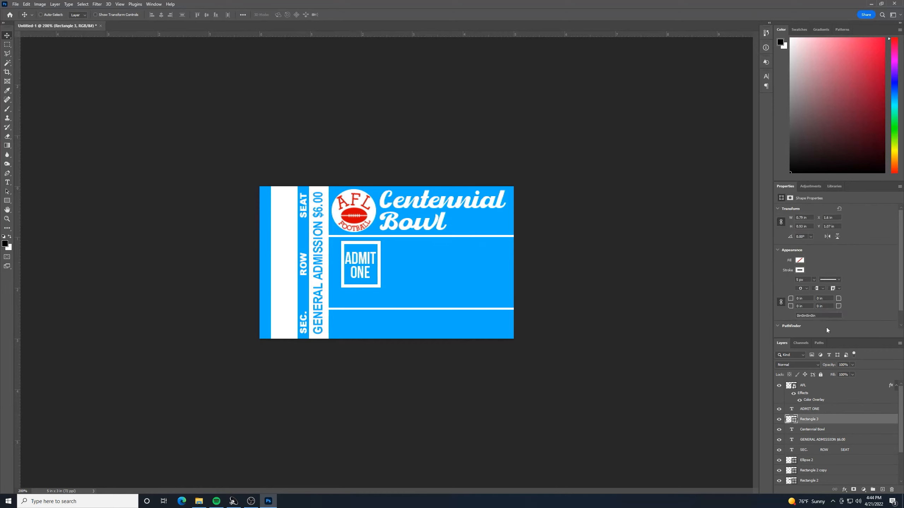
{"action": "left_click", "coordinate": [807, 280]}
{"action": "type", "text": "4"}
{"action": "key", "text": "Return"}
{"action": "key", "text": "Left"}
{"action": "key", "text": "Right"}
Add a new text layer reading "OAKLAND RAIDERS" in the ticket's middle section
{"action": "left_click", "coordinate": [7, 183]}
{"action": "left_click", "coordinate": [398, 253]}
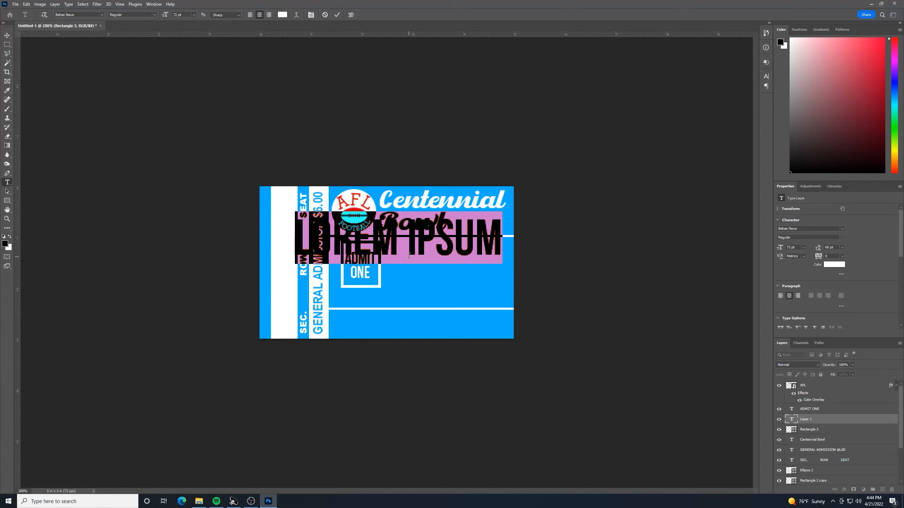
{"action": "type", "text": "OA"}
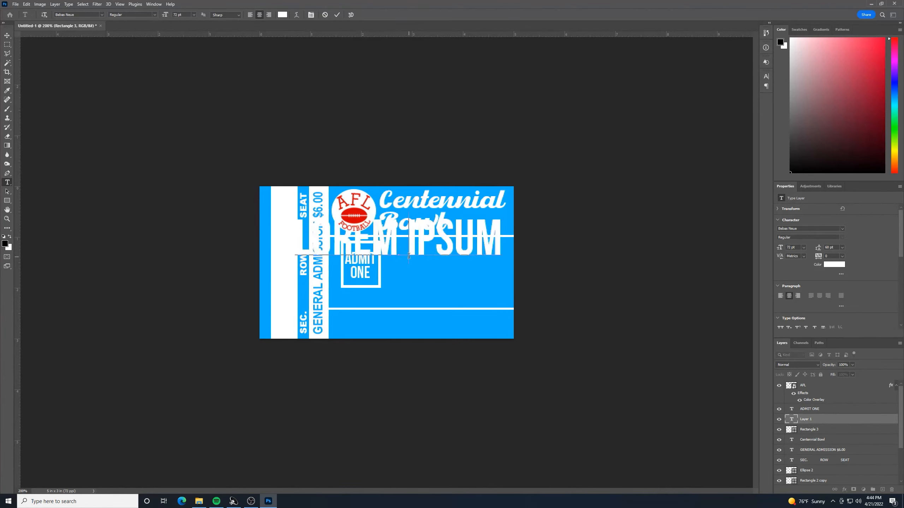
{"action": "type", "text": "KL"}
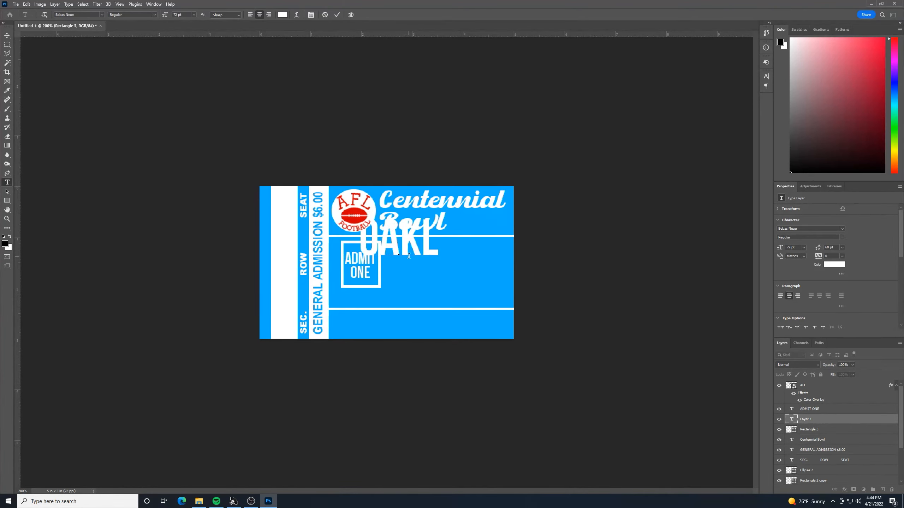
{"action": "type", "text": "AND RAIDE"}
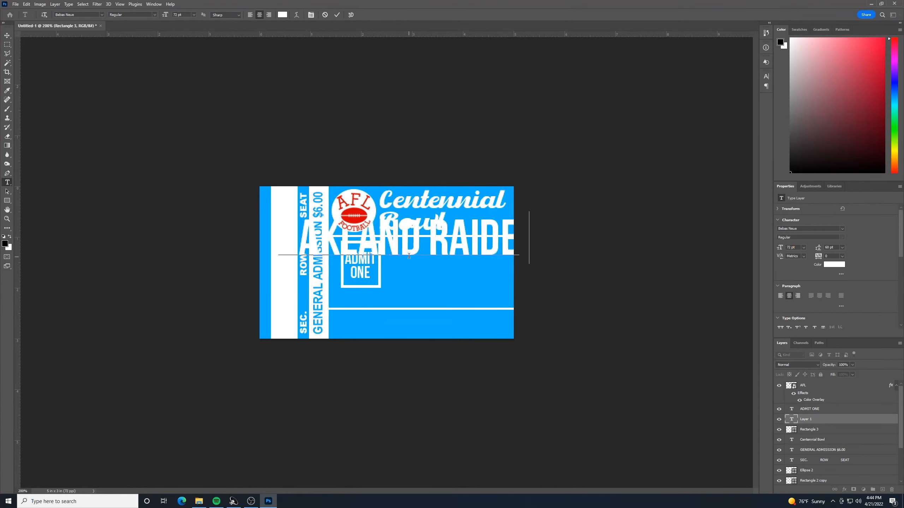
{"action": "type", "text": "R"}
{"action": "key", "text": "ctrl+Return"}
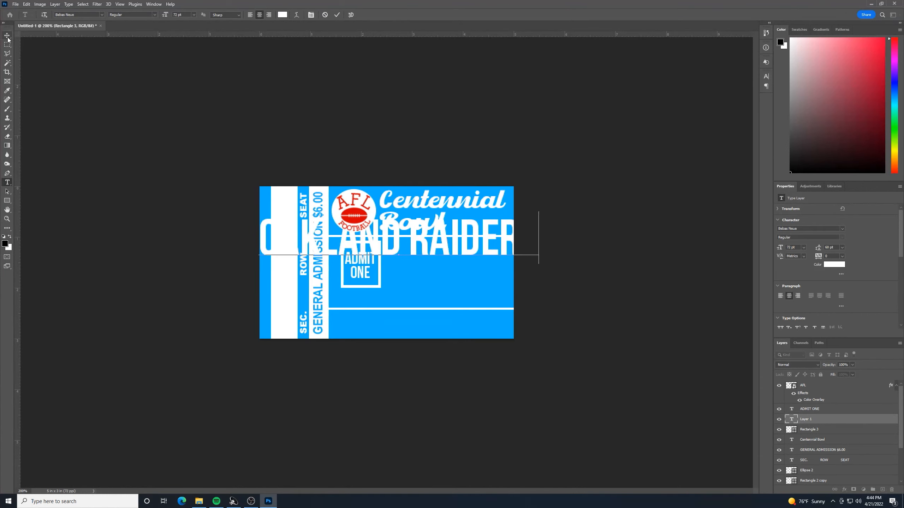
Scale the "OAKLAND RAIDERS" text to about 36% and place it beside the "ADMIT ONE" box, just under the upper divider line
{"action": "key", "text": "ctrl+t"}
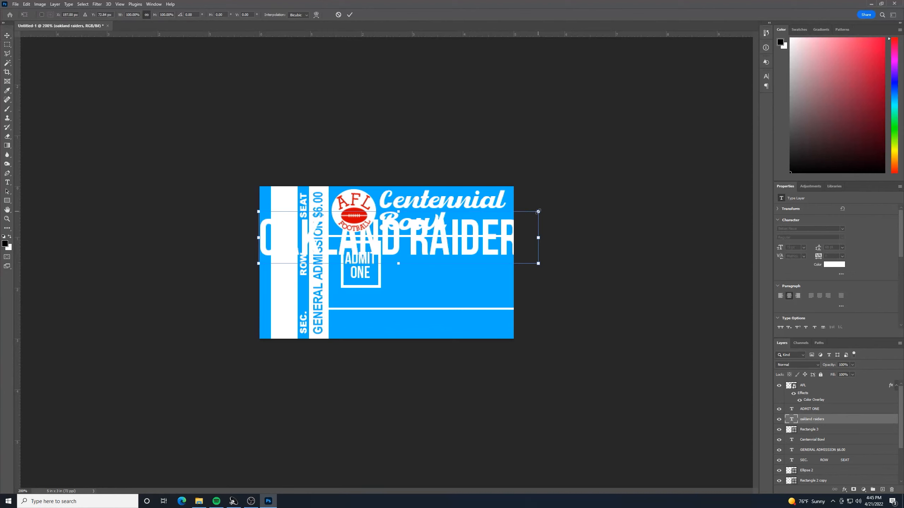
{"action": "left_click_drag", "start_coordinate": [537, 210], "coordinate": [476, 251]}
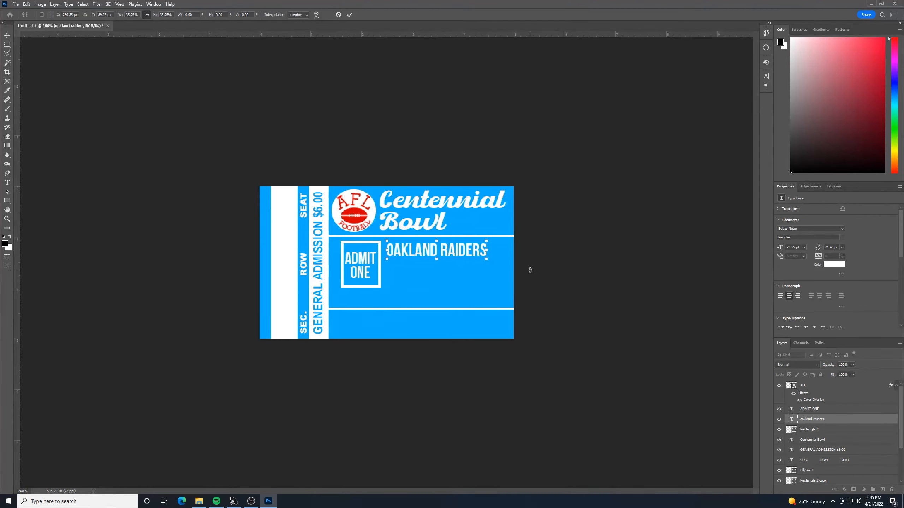
{"action": "key", "text": "Up"}
{"action": "key", "text": "Up"}
{"action": "key", "text": "Return"}
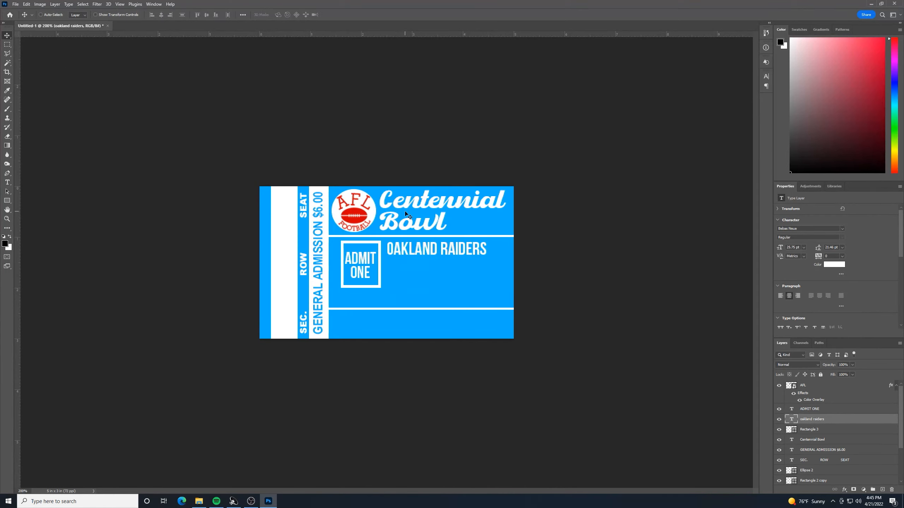
Duplicate the "OAKLAND RAIDERS" text layer and place the copy directly below the original
{"action": "right_click", "coordinate": [846, 421]}
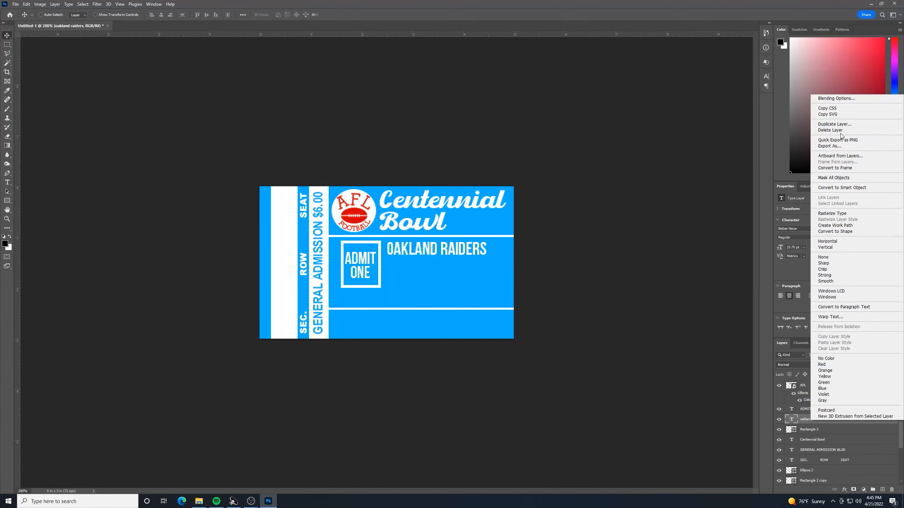
{"action": "left_click", "coordinate": [834, 124]}
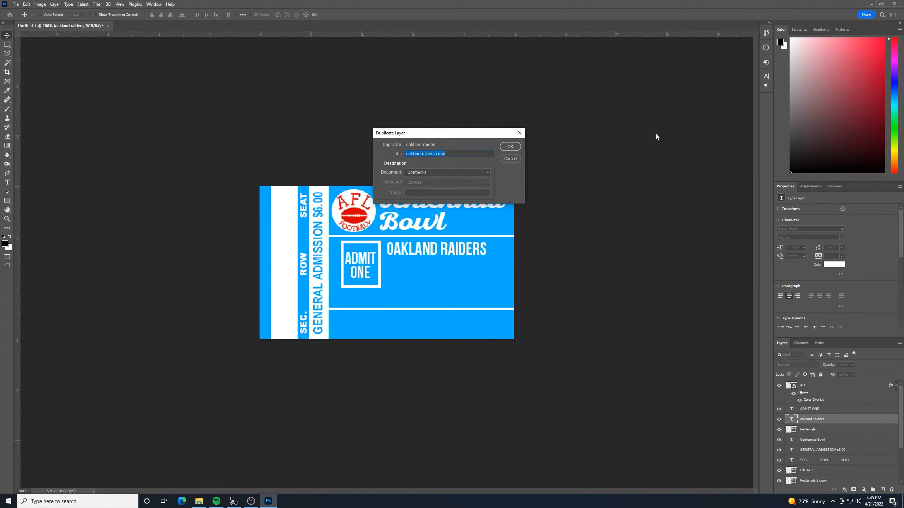
{"action": "left_click", "coordinate": [510, 147]}
{"action": "left_click_drag", "start_coordinate": [455, 259], "coordinate": [452, 300]}
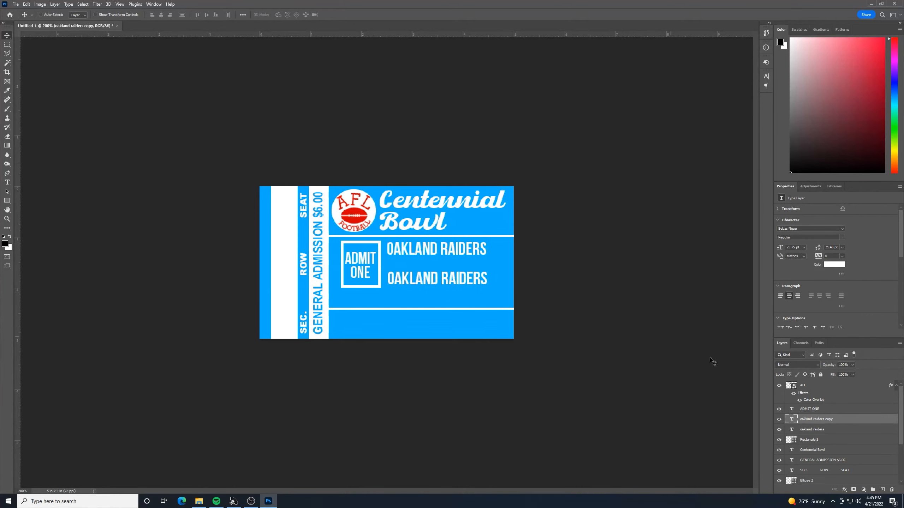
Replace the text of the lower "OAKLAND RAIDERS" copy with "DENVER BRONCOS"
{"action": "double_click", "coordinate": [794, 419]}
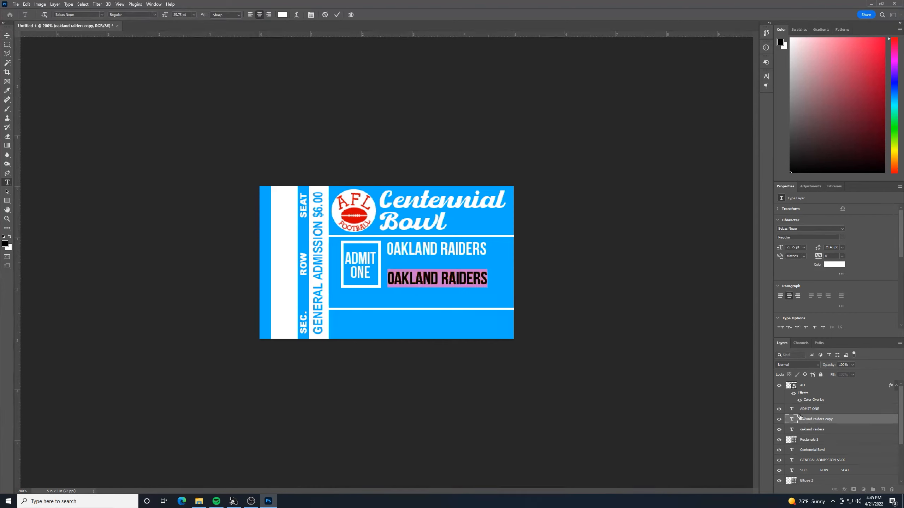
{"action": "type", "text": "DENVER"}
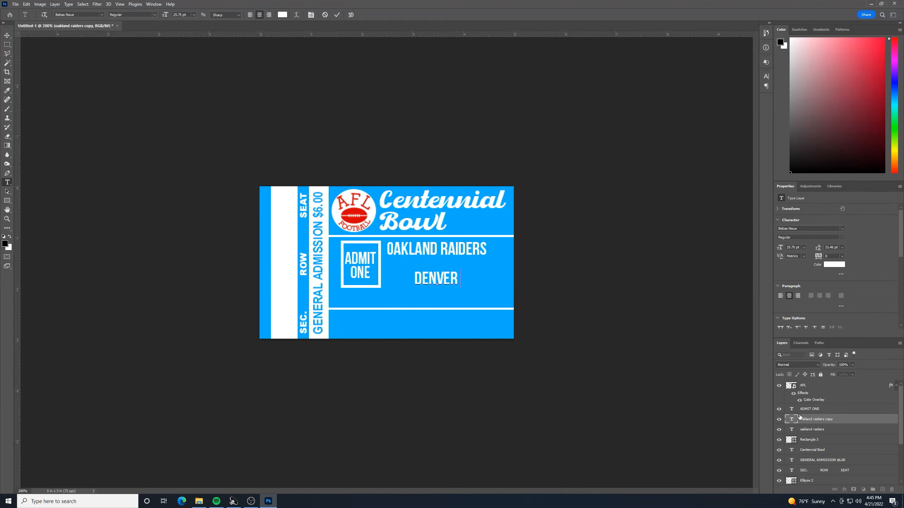
{"action": "type", "text": " BRONCOS"}
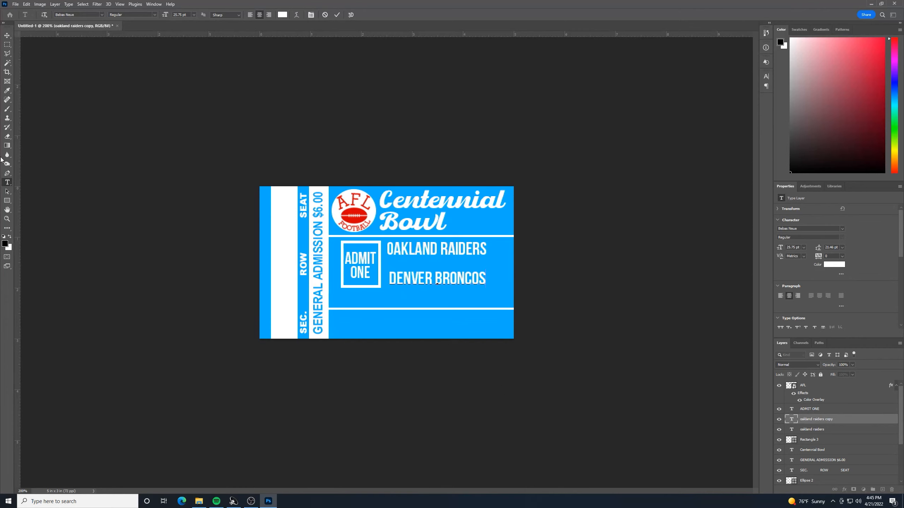
{"action": "left_click", "coordinate": [7, 44]}
Change the font of the "OAKLAND RAIDERS" text to Team Athletics Freeware
{"action": "left_click", "coordinate": [7, 182]}
{"action": "left_click", "coordinate": [406, 249]}
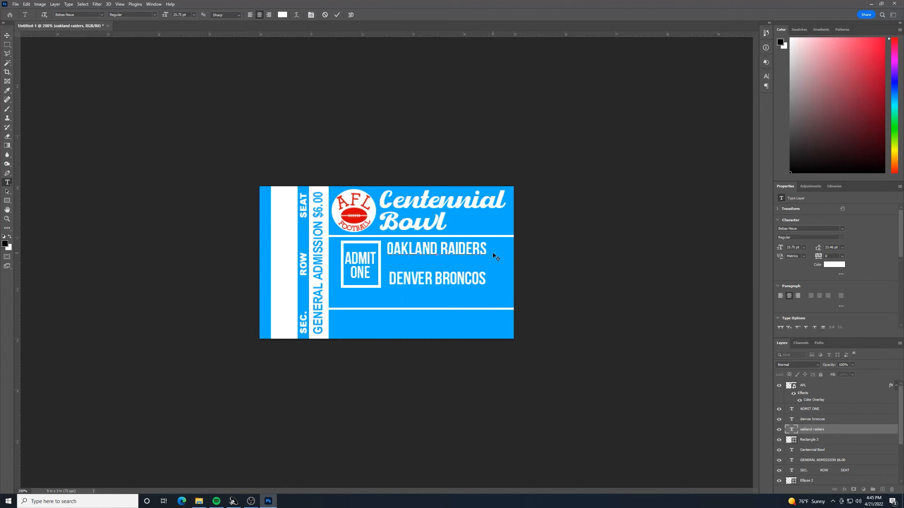
{"action": "left_click_drag", "start_coordinate": [488, 249], "coordinate": [386, 242]}
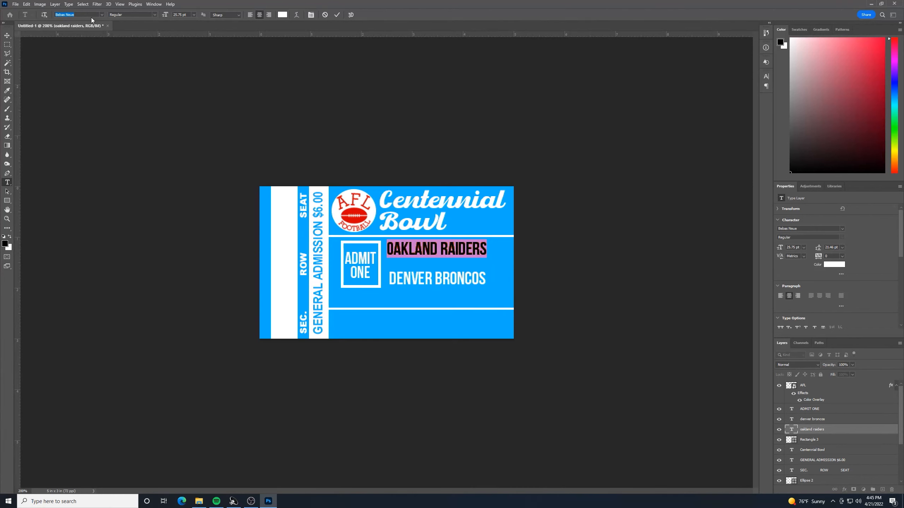
{"action": "type", "text": "team"}
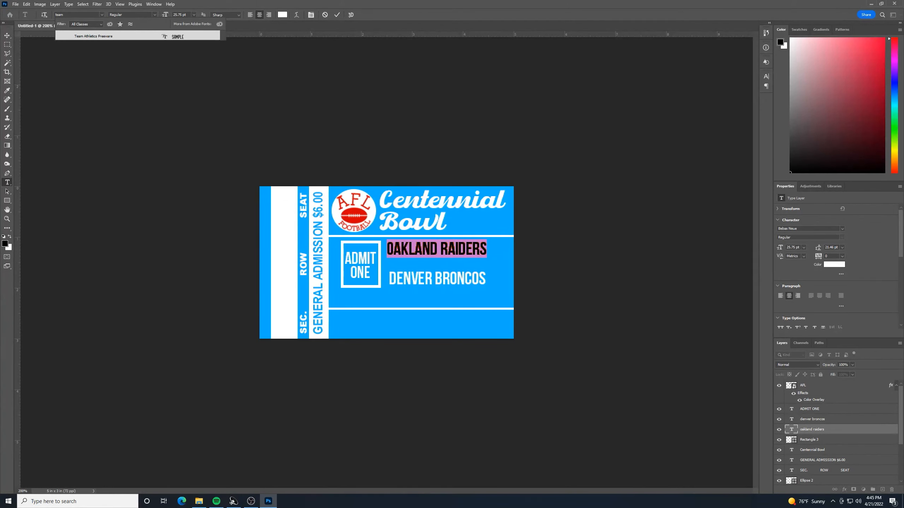
{"action": "left_click", "coordinate": [110, 36]}
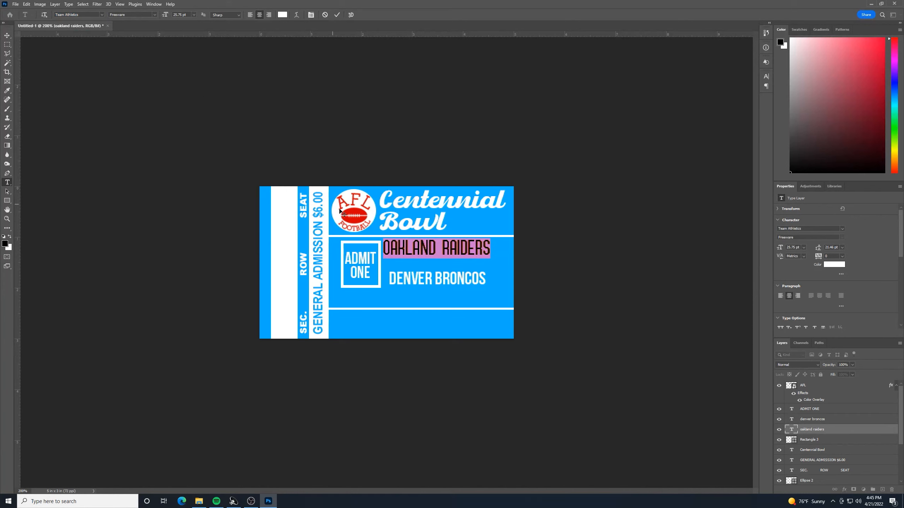
{"action": "left_click", "coordinate": [8, 36]}
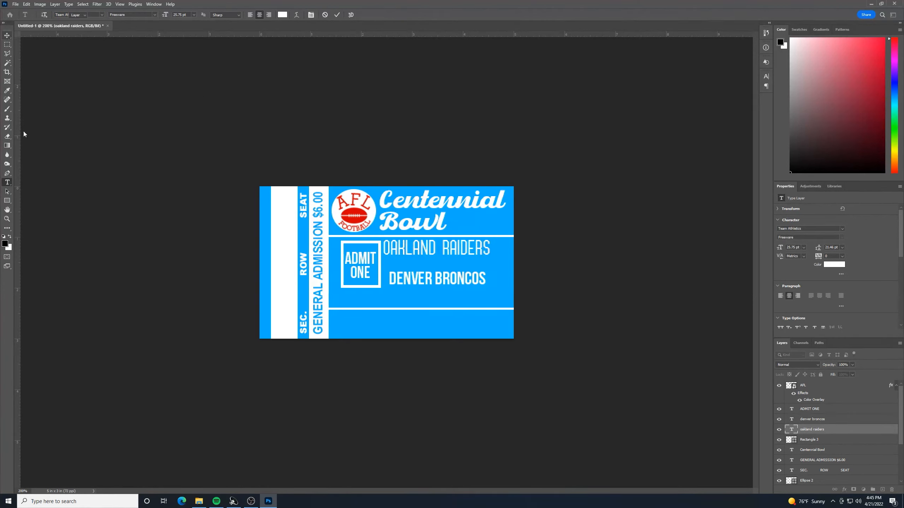
Change the font of the "DENVER BRONCOS" text to Team Athletics Freeware
{"action": "left_click", "coordinate": [6, 184]}
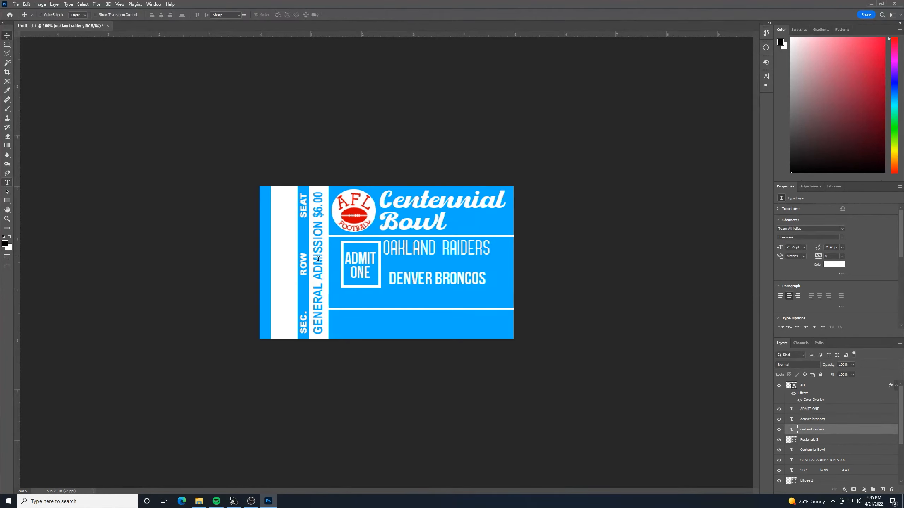
{"action": "left_click", "coordinate": [407, 277]}
{"action": "left_click_drag", "start_coordinate": [488, 279], "coordinate": [388, 278]}
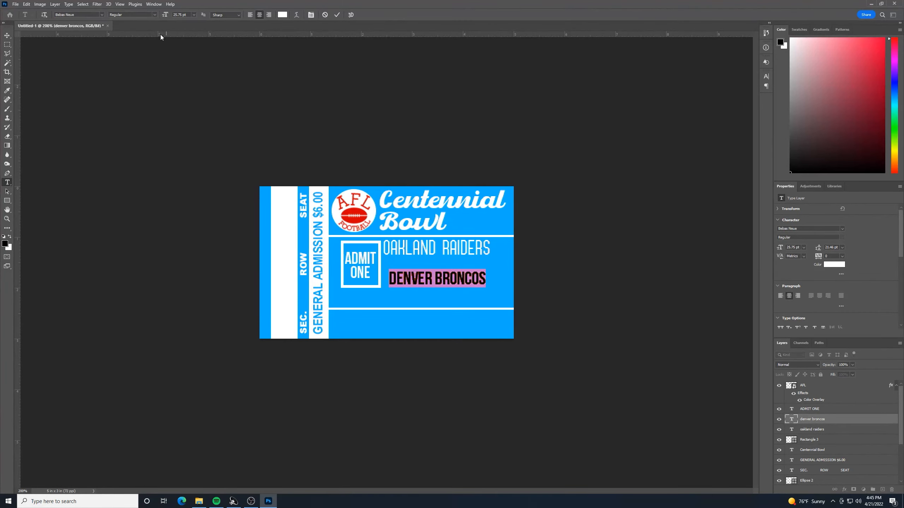
{"action": "left_click", "coordinate": [78, 15]}
{"action": "type", "text": "tea"}
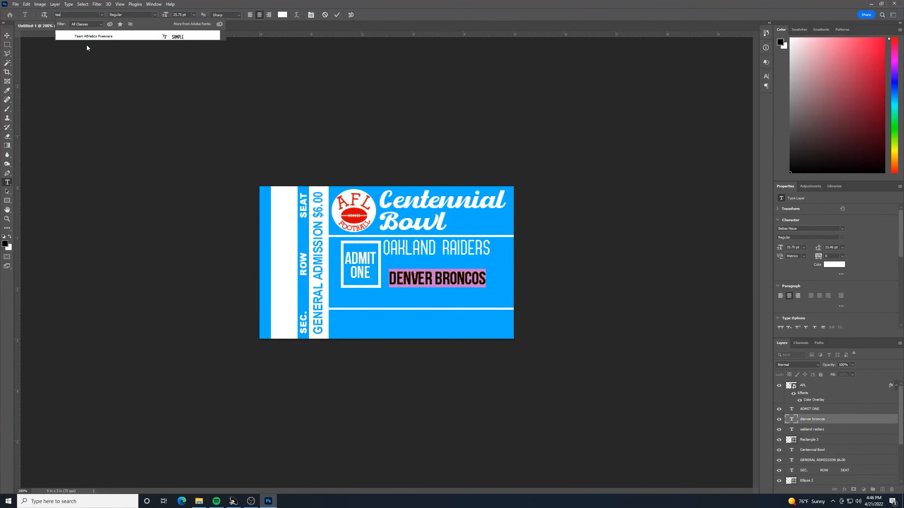
{"action": "left_click", "coordinate": [106, 37]}
{"action": "left_click", "coordinate": [9, 36]}
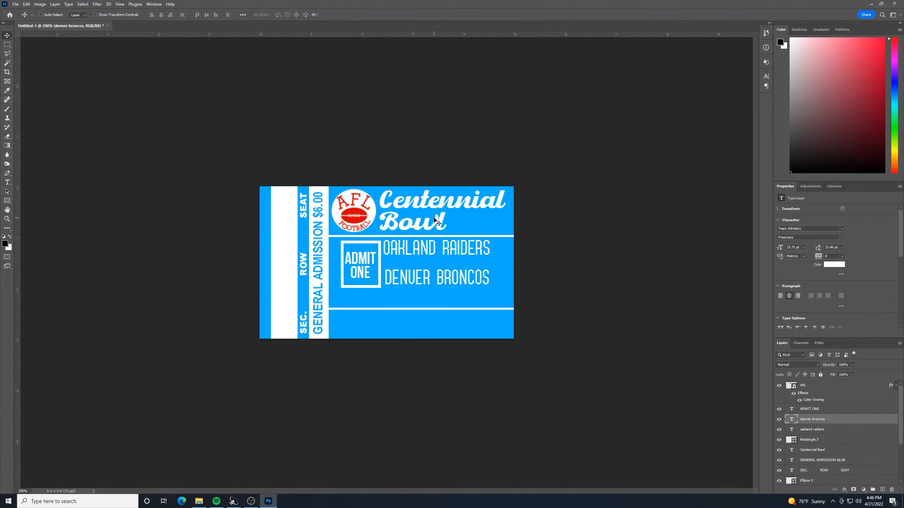
Nudge both team names slightly down together, and shift "DENVER BRONCOS" slightly left to line up under "OAKLAND RAIDERS"
{"action": "left_click", "coordinate": [834, 431], "text": "shift"}
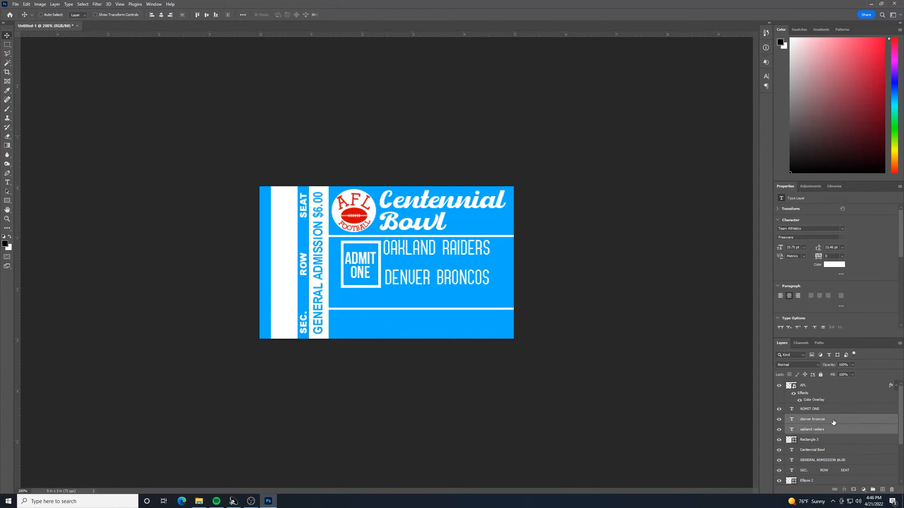
{"action": "key", "text": "Down"}
{"action": "key", "text": "Down"}
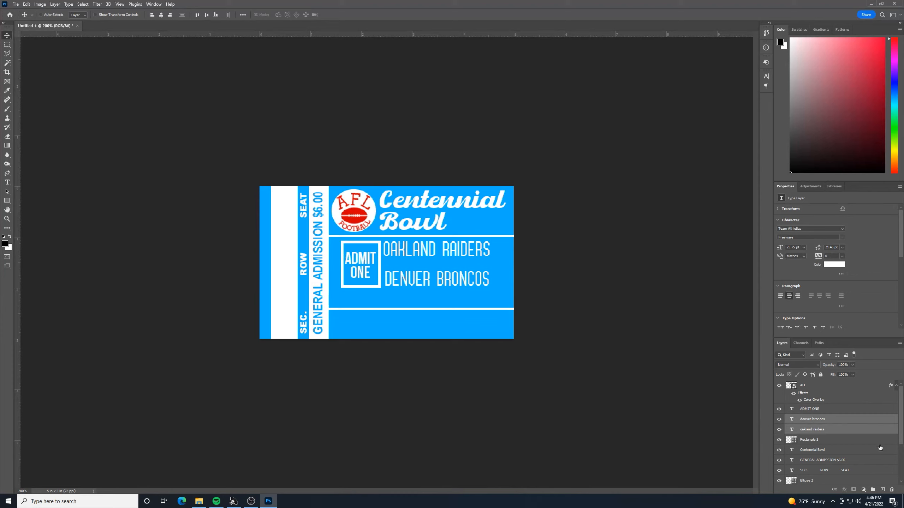
{"action": "left_click", "coordinate": [834, 421]}
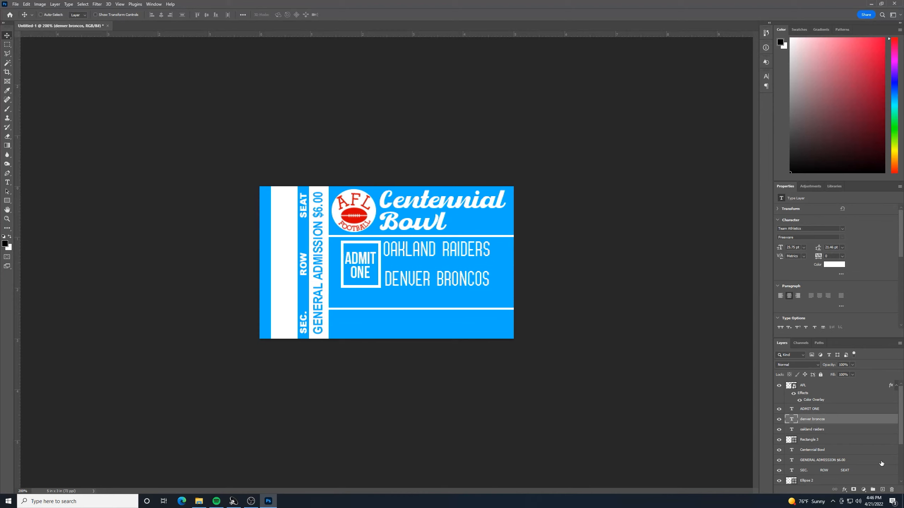
{"action": "key", "text": "Left"}
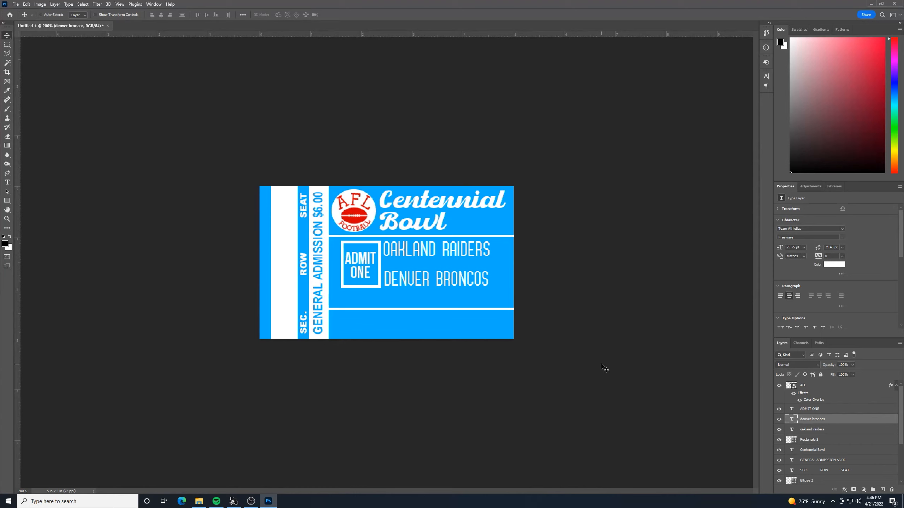
Add a new "VS" text layer on the lower part of the ticket
{"action": "left_click", "coordinate": [8, 183]}
{"action": "left_click", "coordinate": [418, 322]}
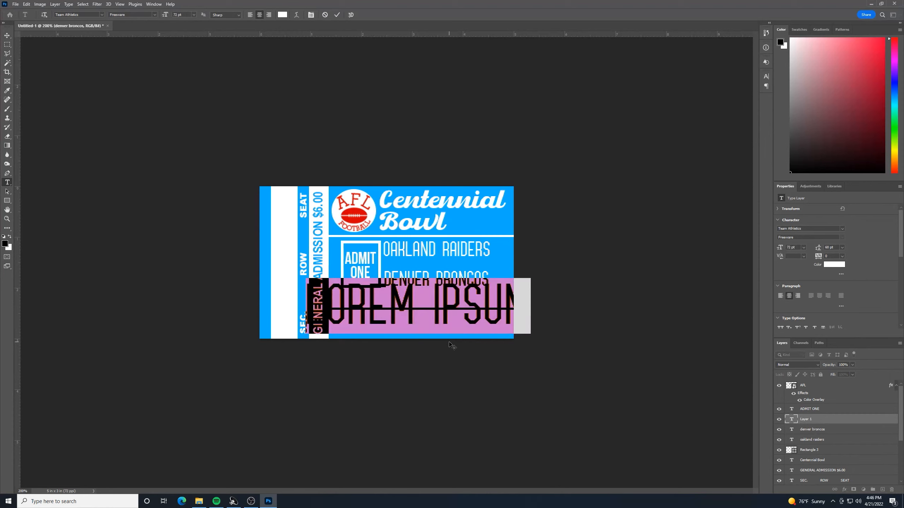
{"action": "type", "text": "V"}
{"action": "key", "text": "BackSpace"}
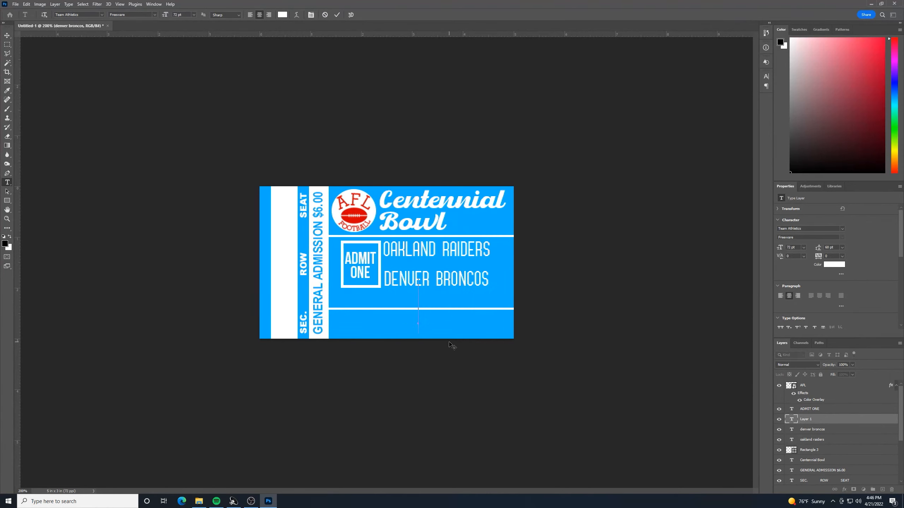
{"action": "type", "text": "VS"}
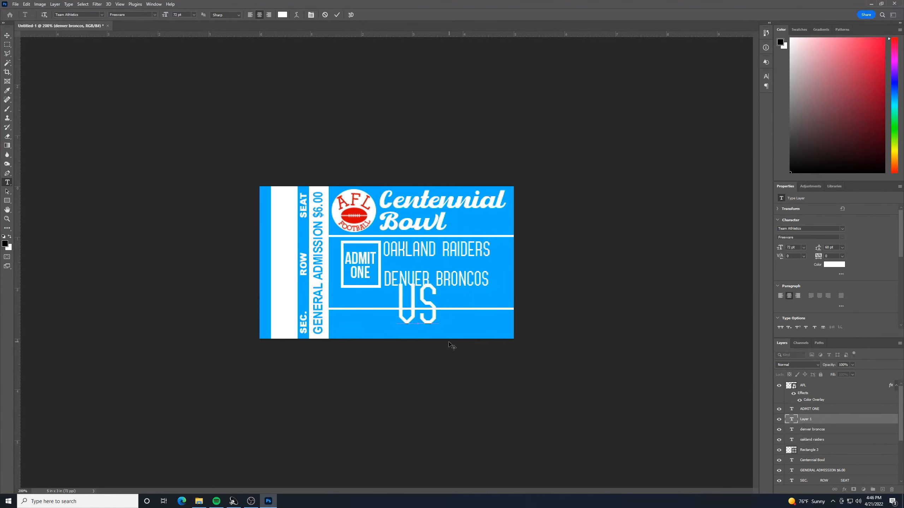
Set the "VS" text to the Arial font in the Black style
{"action": "double_click", "coordinate": [441, 316]}
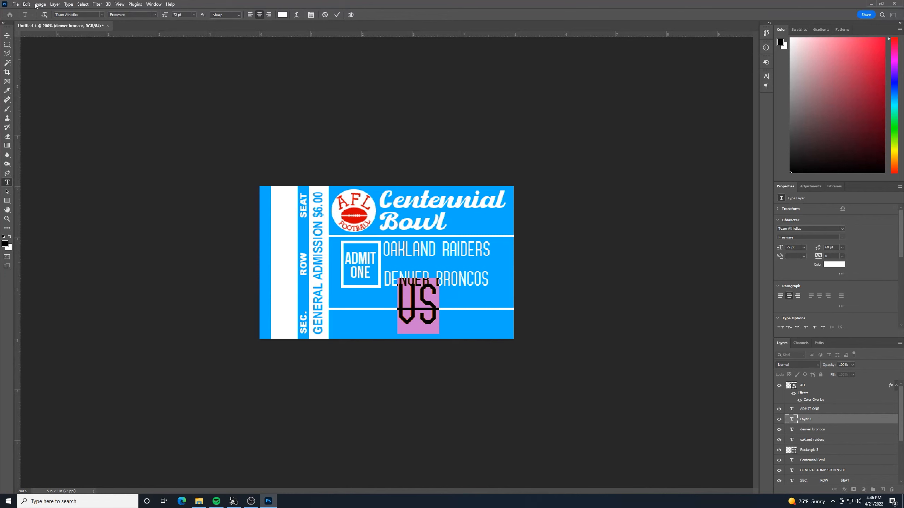
{"action": "left_click", "coordinate": [102, 15]}
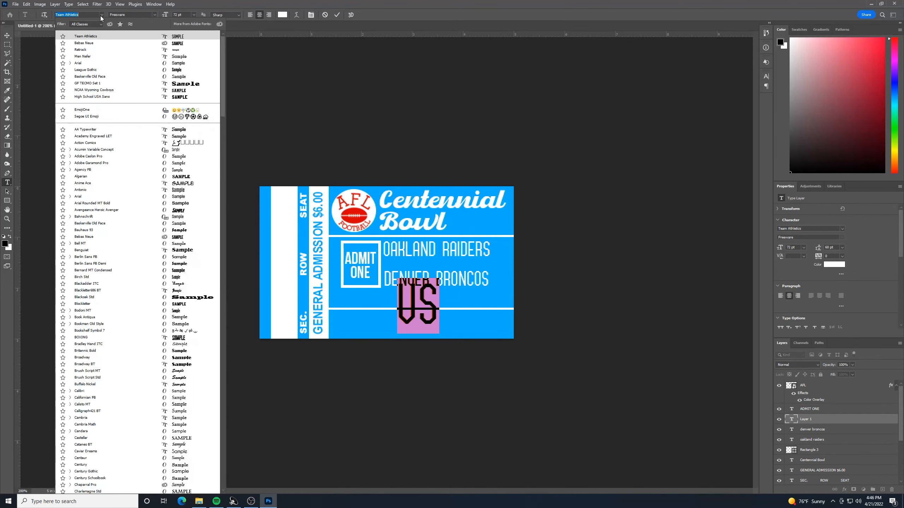
{"action": "left_click", "coordinate": [78, 64]}
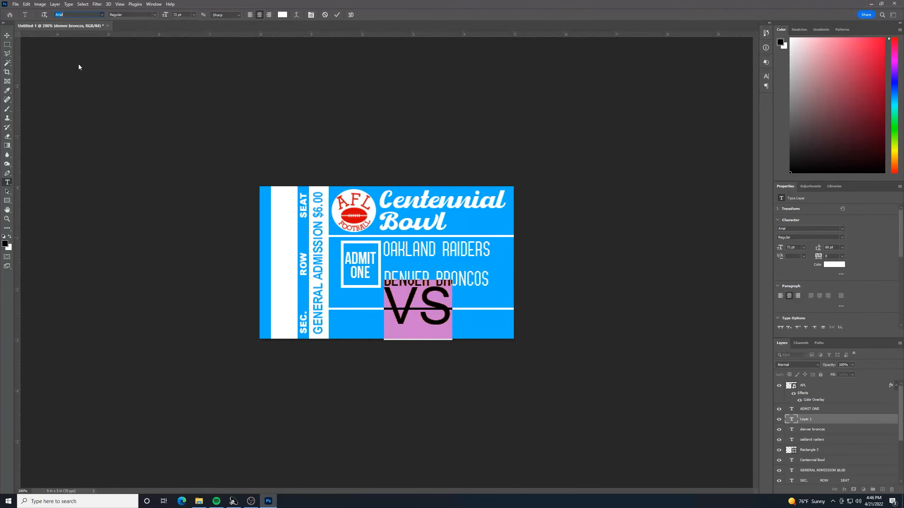
{"action": "left_click", "coordinate": [154, 16]}
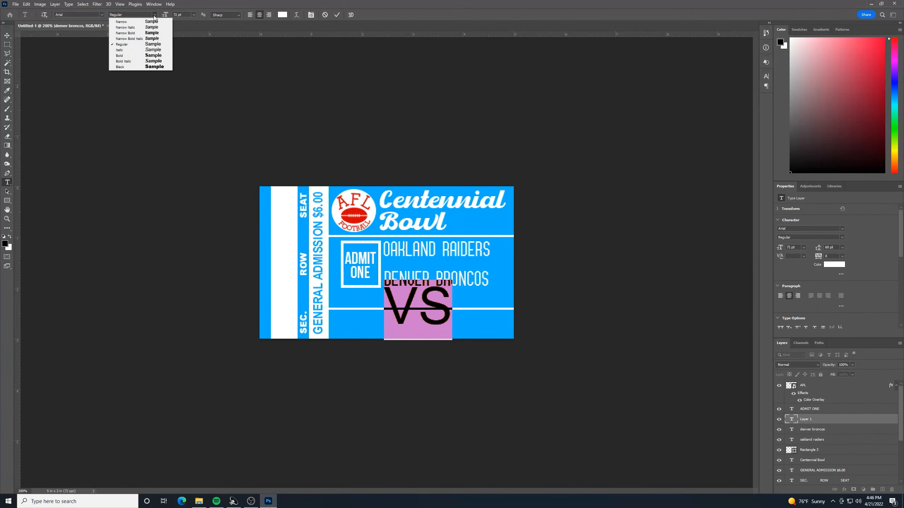
{"action": "left_click", "coordinate": [123, 67]}
{"action": "left_click", "coordinate": [7, 36]}
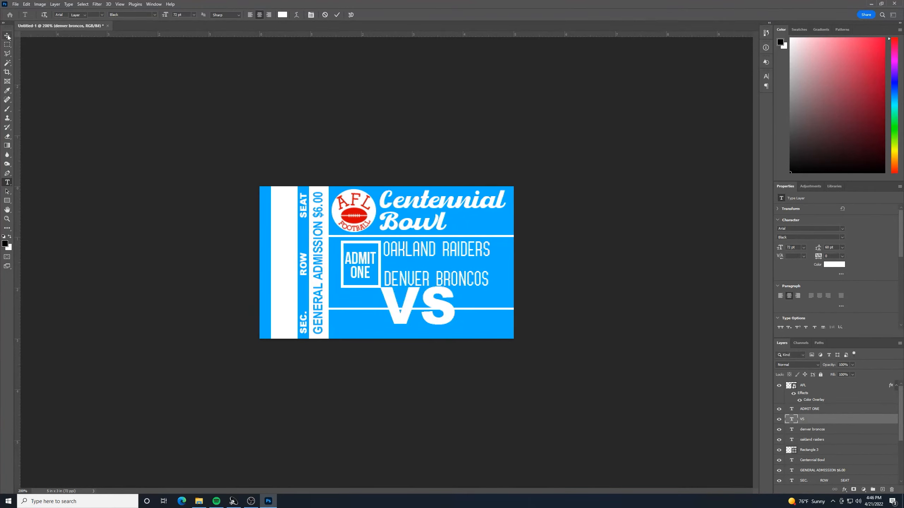
Scale the "VS" text to about 27% and center it between the "OAKLAND RAIDERS" and "DENVER BRONCOS" lines
{"action": "key", "text": "ctrl+t"}
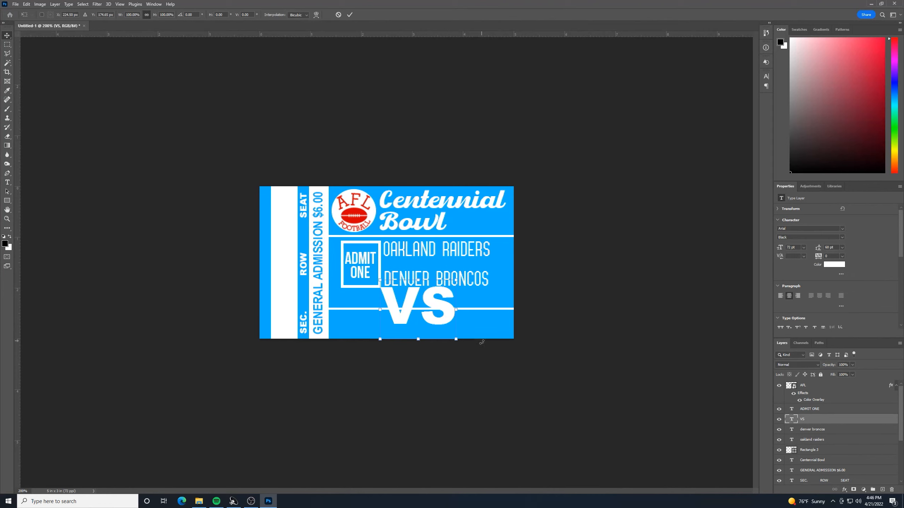
{"action": "left_click_drag", "start_coordinate": [436, 311], "coordinate": [436, 272]}
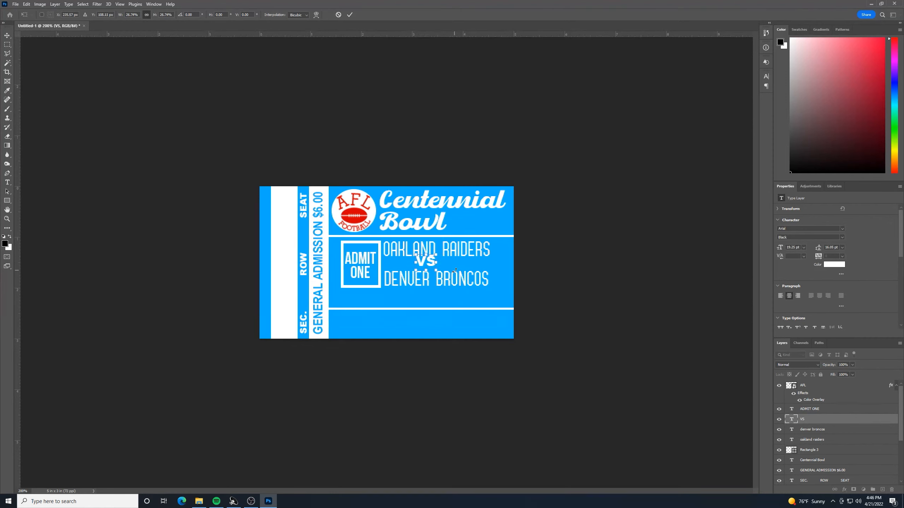
{"action": "key", "text": "Down"}
{"action": "key", "text": "Down"}
{"action": "key", "text": "Right"}
{"action": "left_click_drag", "start_coordinate": [430, 266], "coordinate": [435, 267]}
{"action": "left_click_drag", "start_coordinate": [434, 266], "coordinate": [437, 266]}
{"action": "key", "text": "Right"}
{"action": "key", "text": "Right"}
{"action": "key", "text": "Down"}
{"action": "key", "text": "Left"}
{"action": "key", "text": "Down"}
{"action": "key", "text": "Return"}
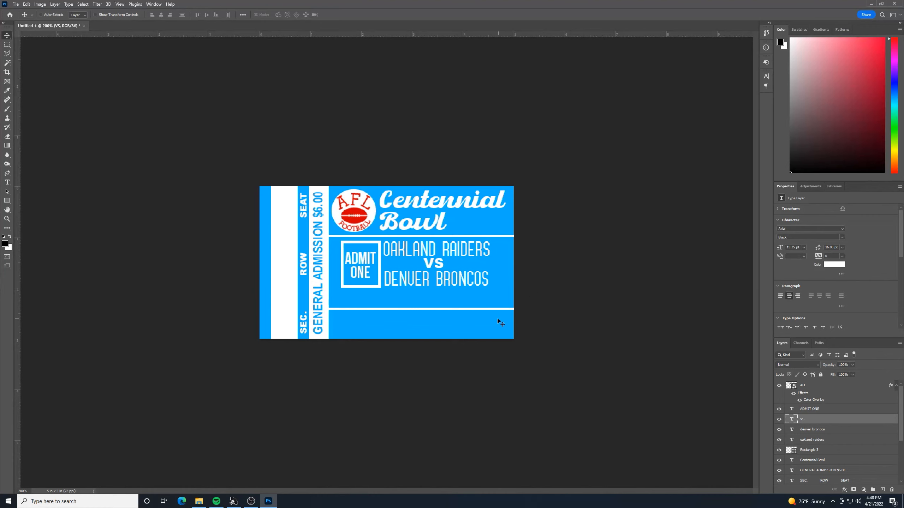
Nudge the team names and "VS" slightly down, keeping the "ADMIT ONE" text at its original height in its box
{"action": "left_click", "coordinate": [842, 409]}
{"action": "left_click", "coordinate": [835, 439], "text": "shift"}
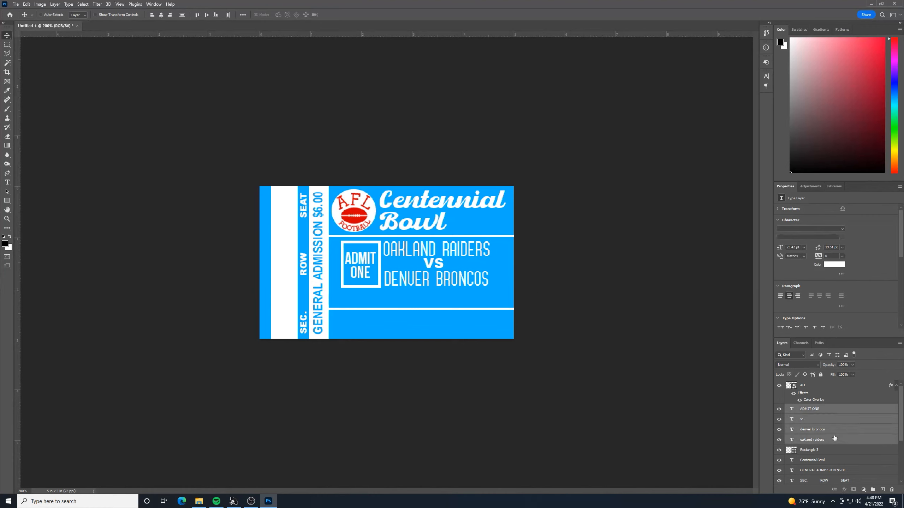
{"action": "key", "text": "Down"}
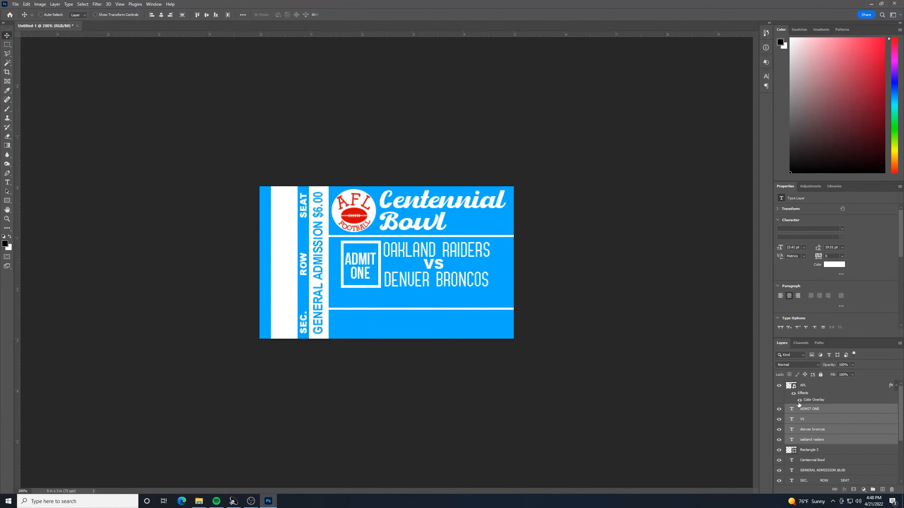
{"action": "left_click", "coordinate": [837, 415]}
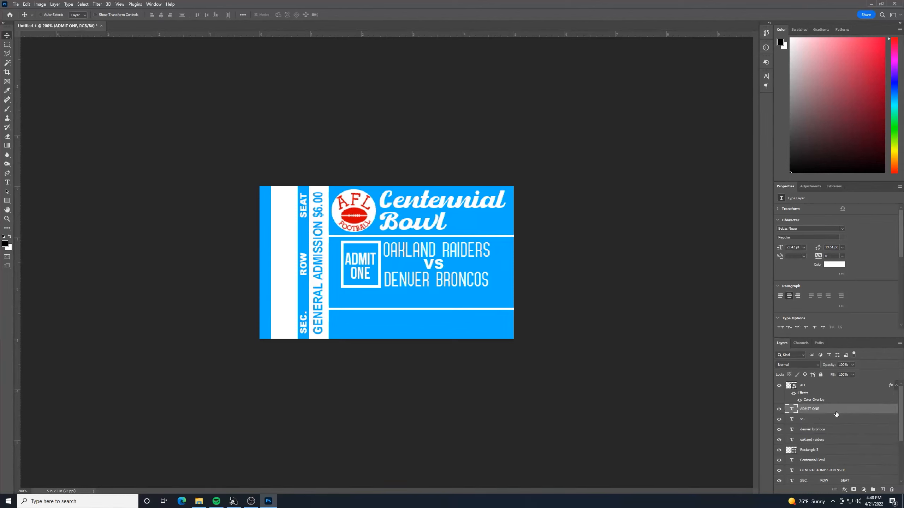
{"action": "key", "text": "Up"}
Add a placeholder text layer near the ticket's lower divider line in the Team Athletics Freeware font
{"action": "left_click", "coordinate": [7, 183]}
{"action": "left_click", "coordinate": [356, 329]}
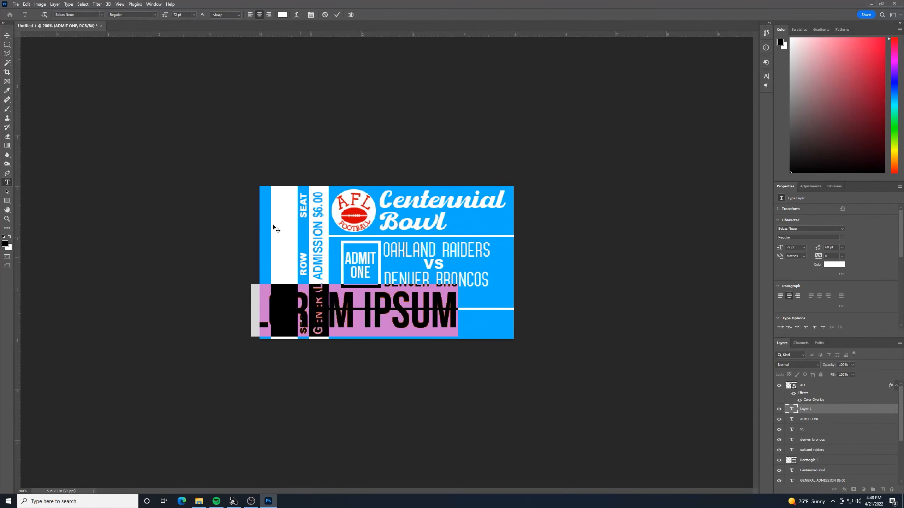
{"action": "left_click", "coordinate": [96, 15]}
{"action": "type", "text": "TEAM"}
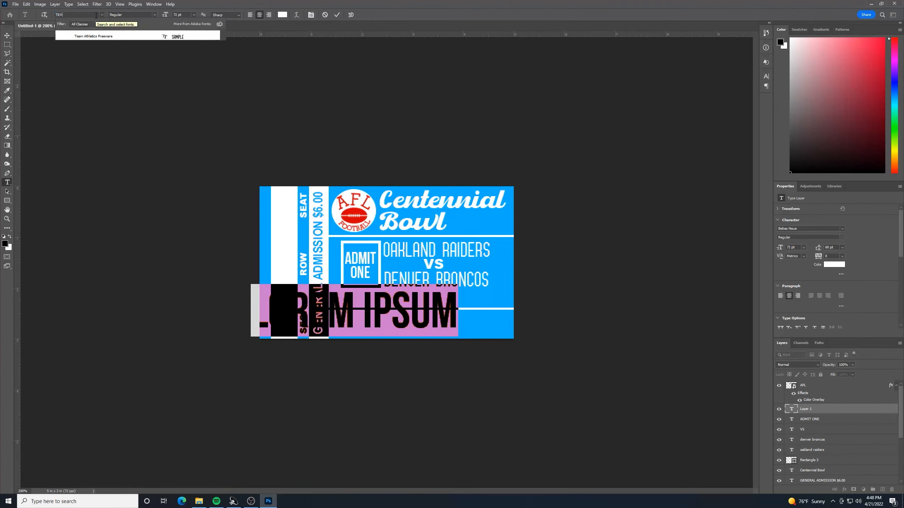
{"action": "left_click", "coordinate": [99, 35]}
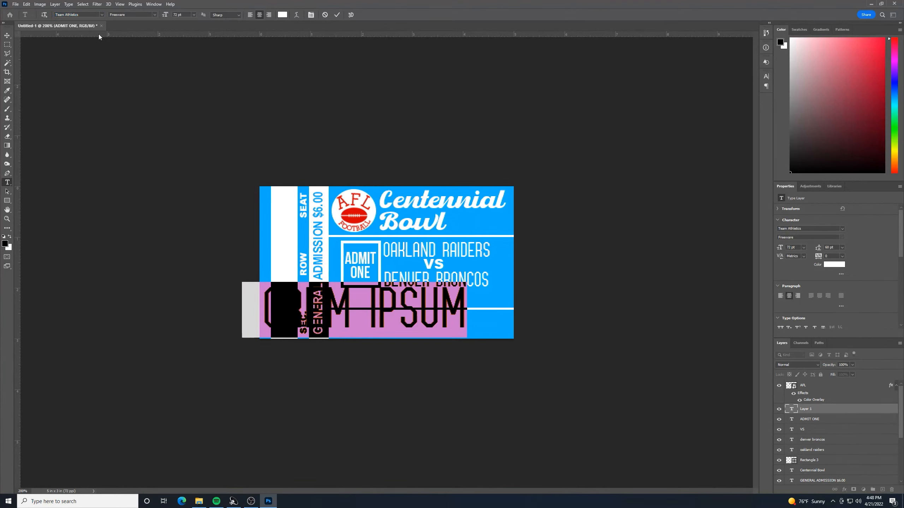
{"action": "left_click", "coordinate": [7, 36]}
Scale the placeholder text to about 23% and place it between the "ADMIT ONE" box and the lower divider line
{"action": "key", "text": "ctrl+t"}
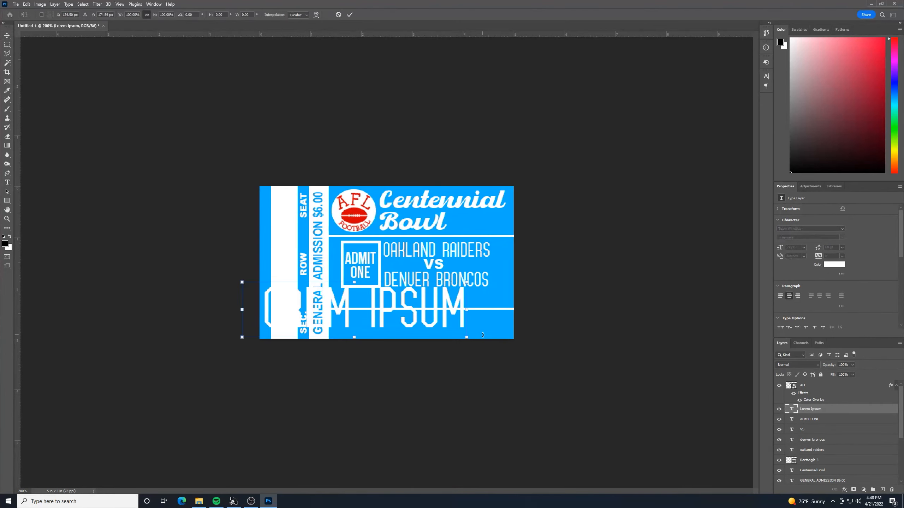
{"action": "left_click_drag", "start_coordinate": [464, 337], "coordinate": [358, 299]}
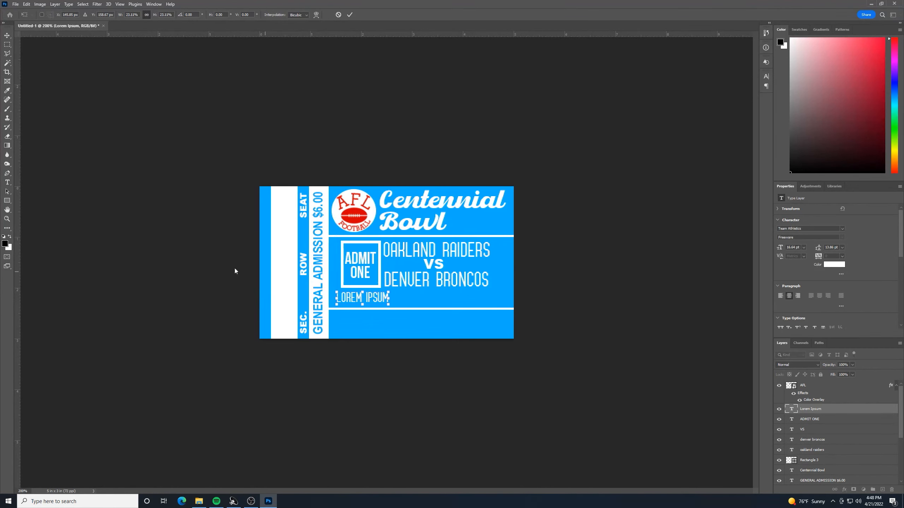
{"action": "key", "text": "Return"}
Replace the placeholder text with "1:30 PM SUNDAY, AUGUST 27, 1967"
{"action": "key", "text": "t"}
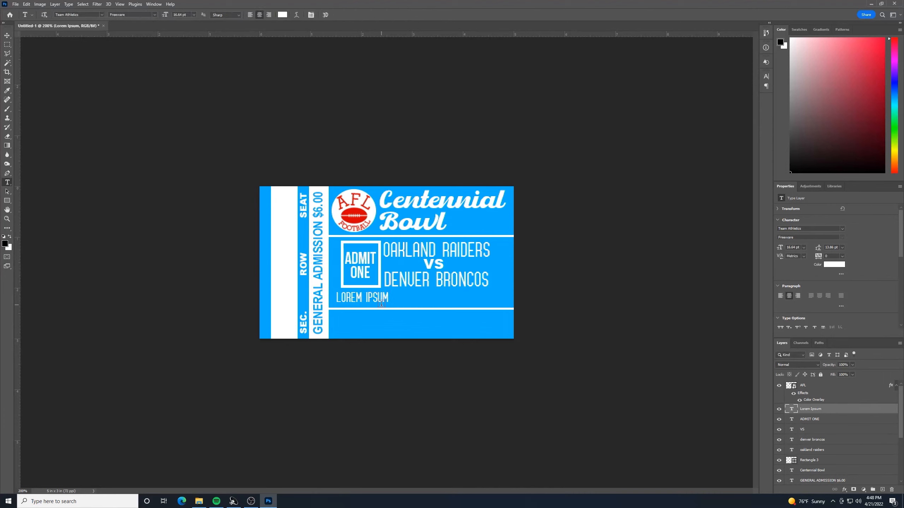
{"action": "left_click", "coordinate": [353, 297]}
{"action": "key", "text": "ctrl+a"}
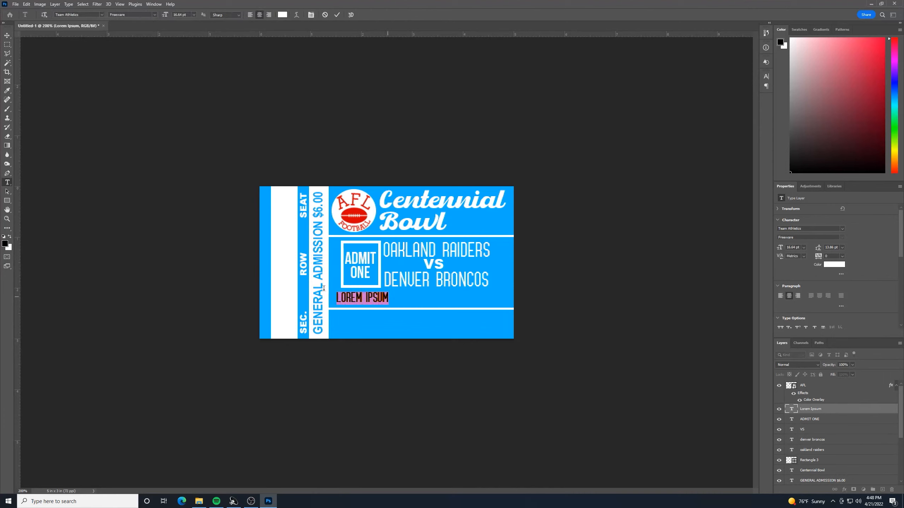
{"action": "key", "text": "BackSpace"}
{"action": "type", "text": "1:30 PM"}
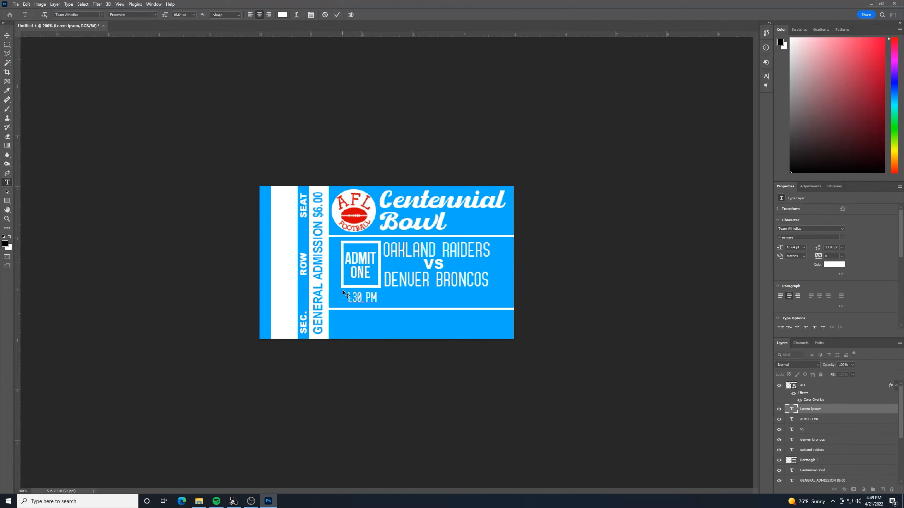
{"action": "type", "text": " SUNDAY, AU"}
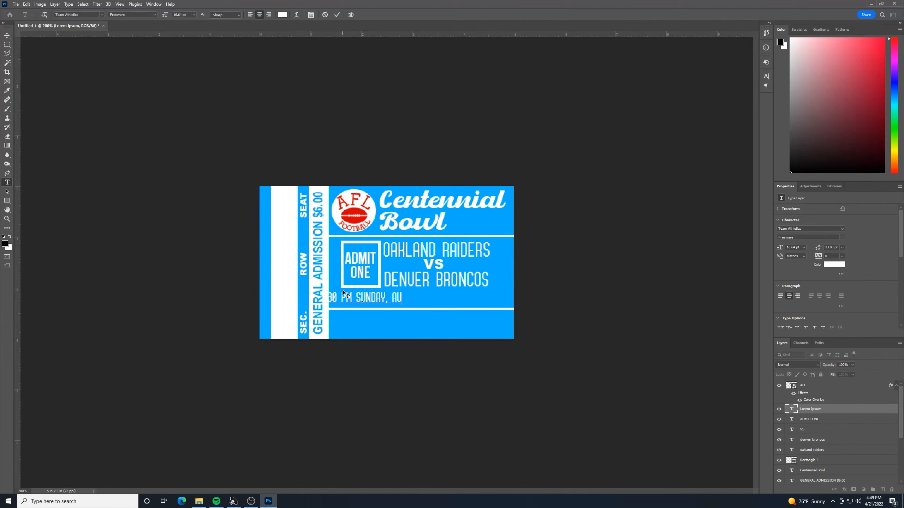
{"action": "type", "text": "GUST"}
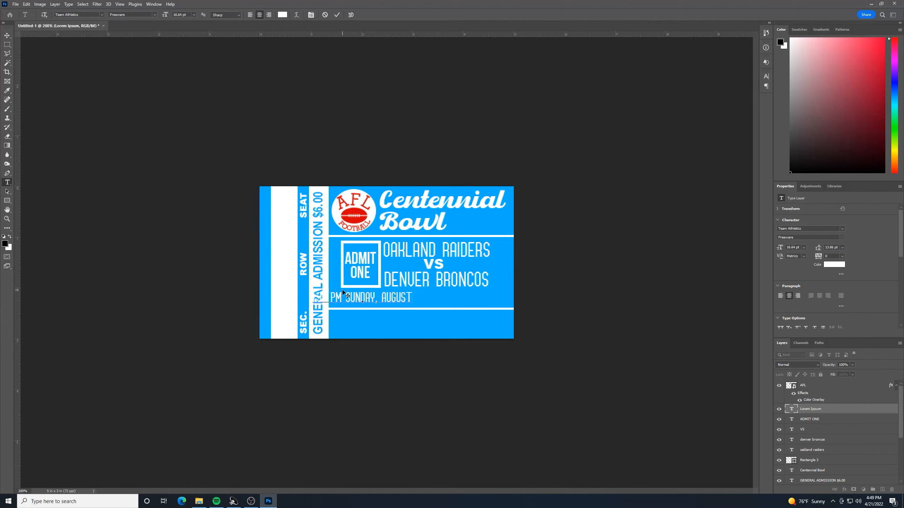
{"action": "type", "text": " 2"}
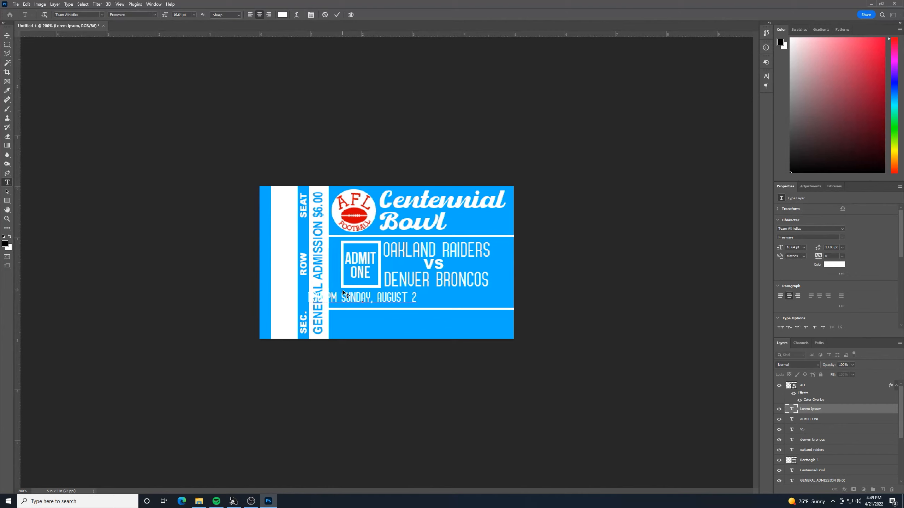
{"action": "type", "text": "7,"}
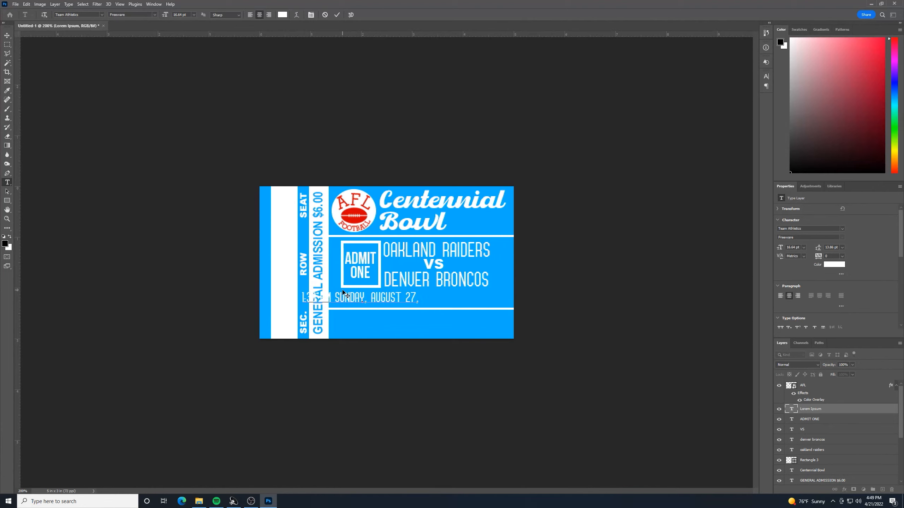
{"action": "type", "text": " 1967"}
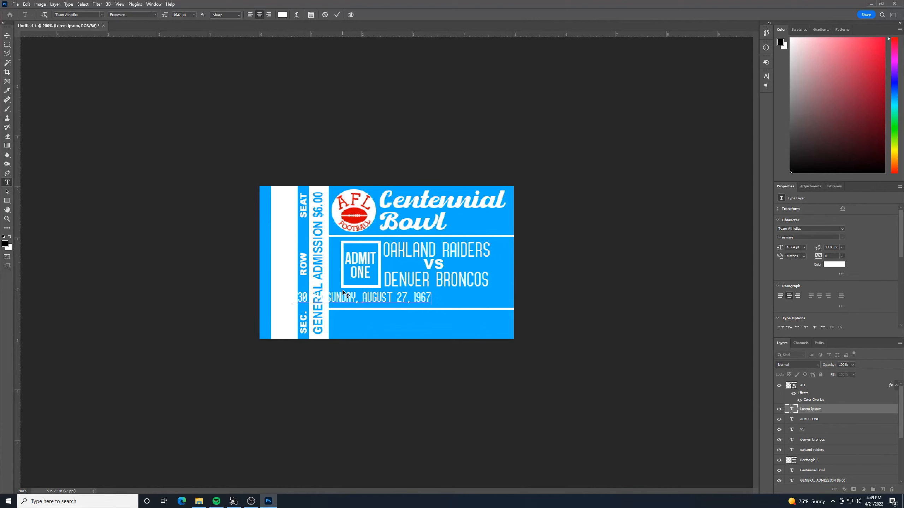
Move the date line beneath the "ADMIT ONE" box so that its start lines up with the box's left edge
{"action": "left_click", "coordinate": [7, 35]}
{"action": "left_click_drag", "start_coordinate": [349, 302], "coordinate": [400, 305]}
{"action": "key", "text": "Left"}
{"action": "key", "text": "Left"}
{"action": "key", "text": "Left"}
{"action": "key", "text": "Left"}
{"action": "key", "text": "Left"}
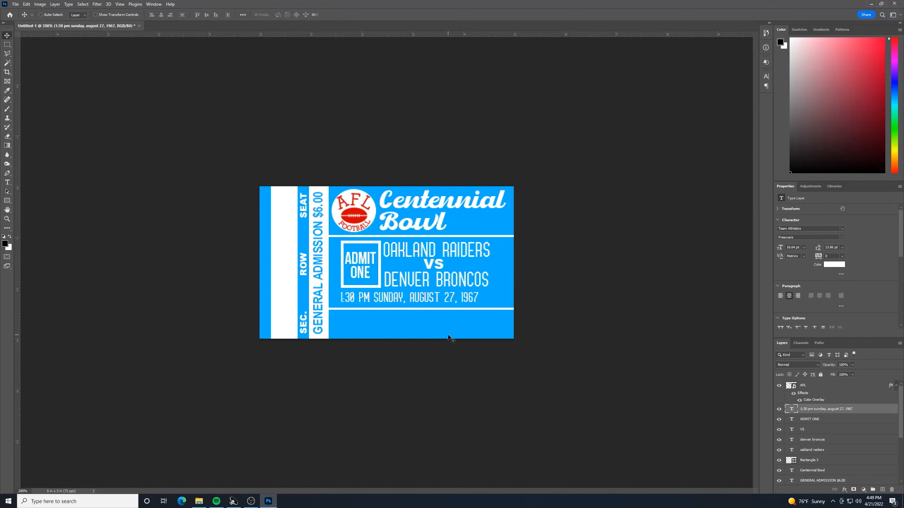
Scale the date line to about 107% so it ends near the end of the team names, and nudge it up slightly
{"action": "key", "text": "ctrl+t"}
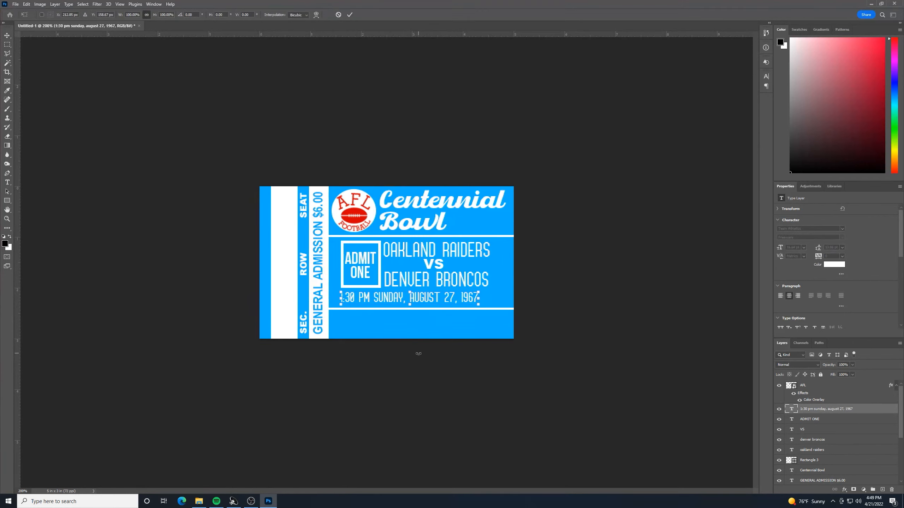
{"action": "left_click_drag", "start_coordinate": [478, 305], "coordinate": [489, 310]}
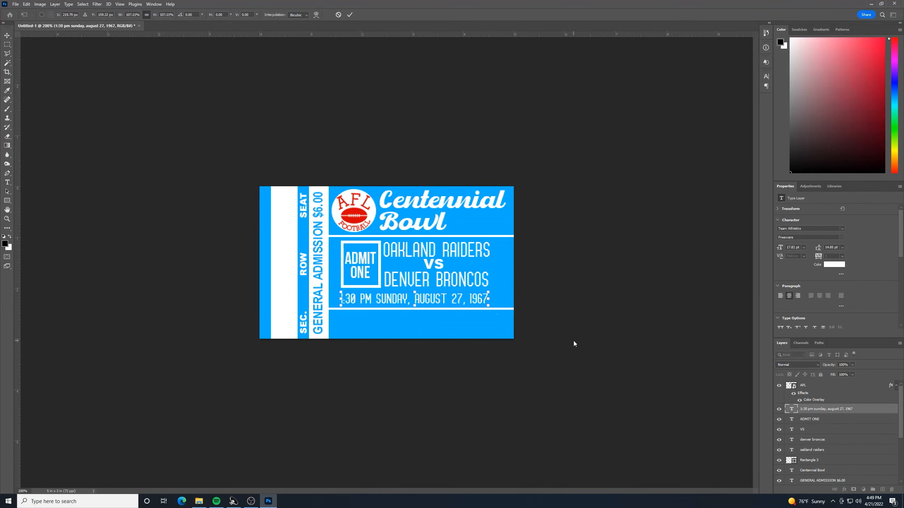
{"action": "key", "text": "Up"}
{"action": "key", "text": "Return"}
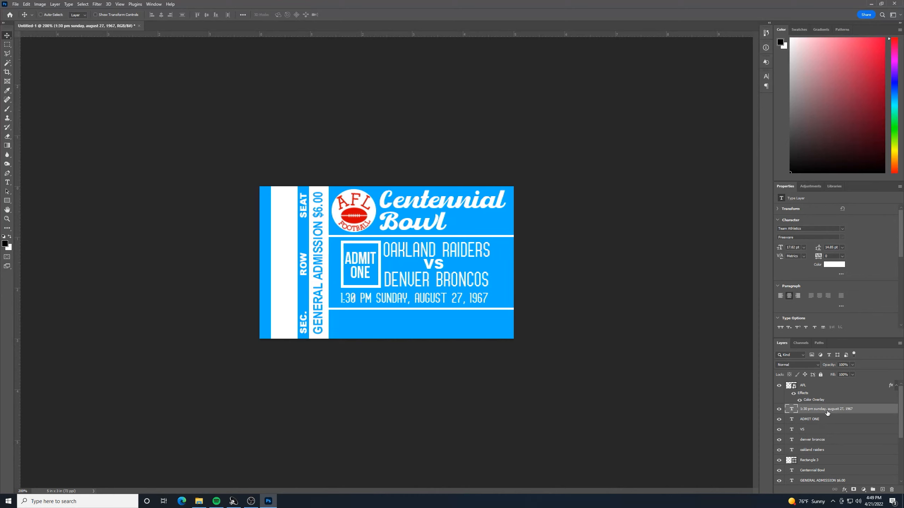
Shift the date line, "ADMIT ONE" text and box, "VS" and both team names together slightly right and down between the divider lines
{"action": "left_click", "coordinate": [830, 451], "text": "shift"}
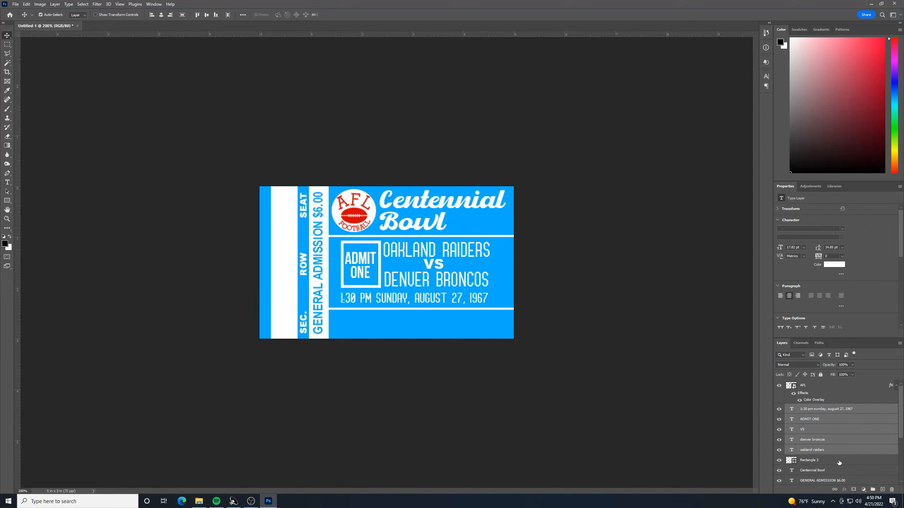
{"action": "left_click", "coordinate": [843, 461], "text": "shift"}
{"action": "key", "text": "Down"}
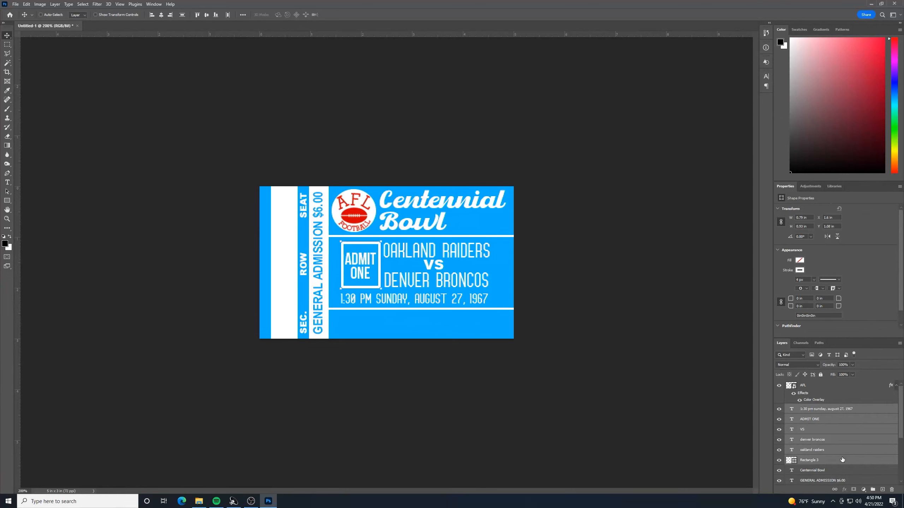
{"action": "key", "text": "Right"}
{"action": "key", "text": "Right"}
{"action": "key", "text": "Right"}
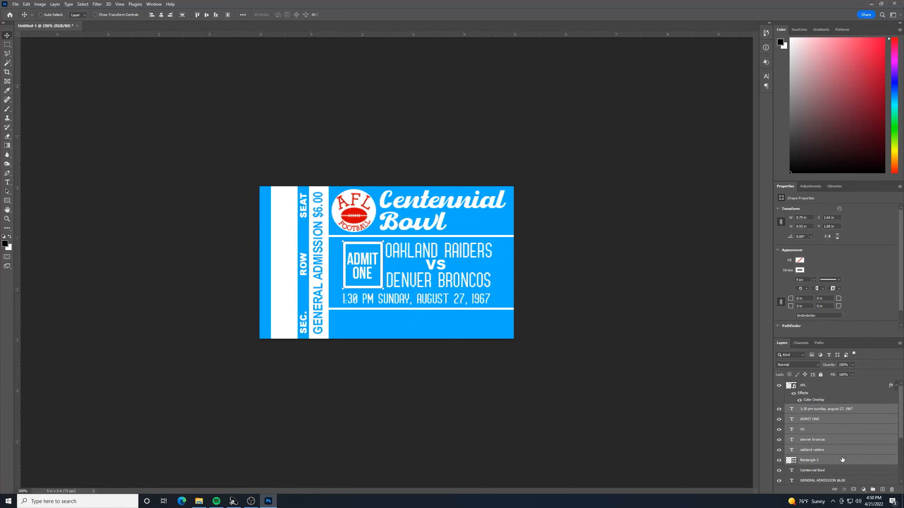
{"action": "key", "text": "Right"}
{"action": "key", "text": "Down"}
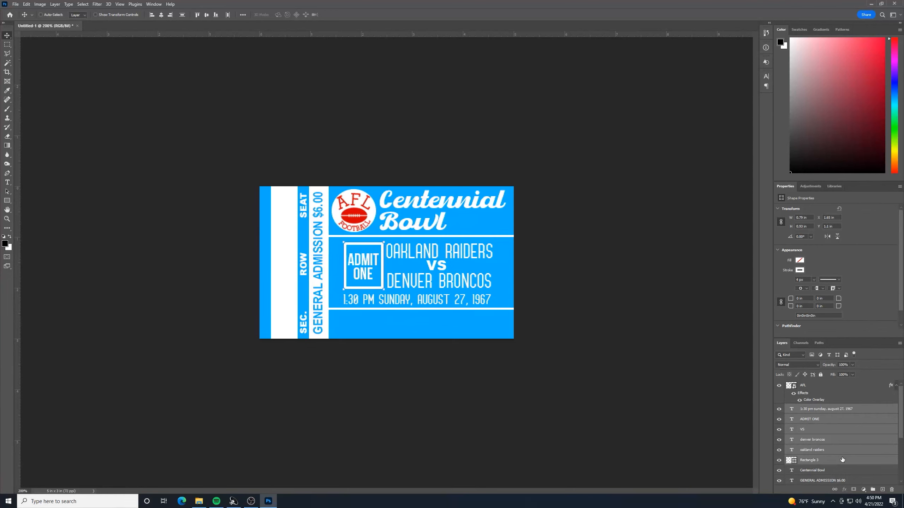
{"action": "key", "text": "Right"}
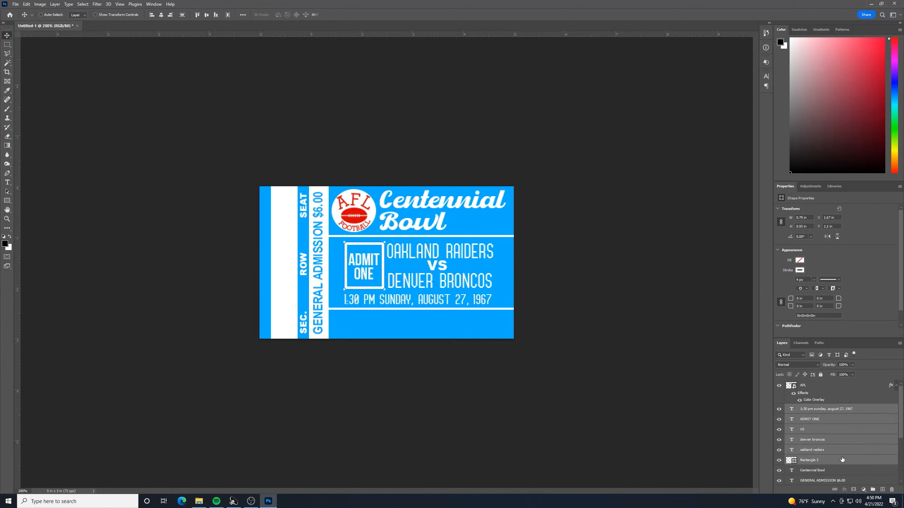
{"action": "key", "text": "Right"}
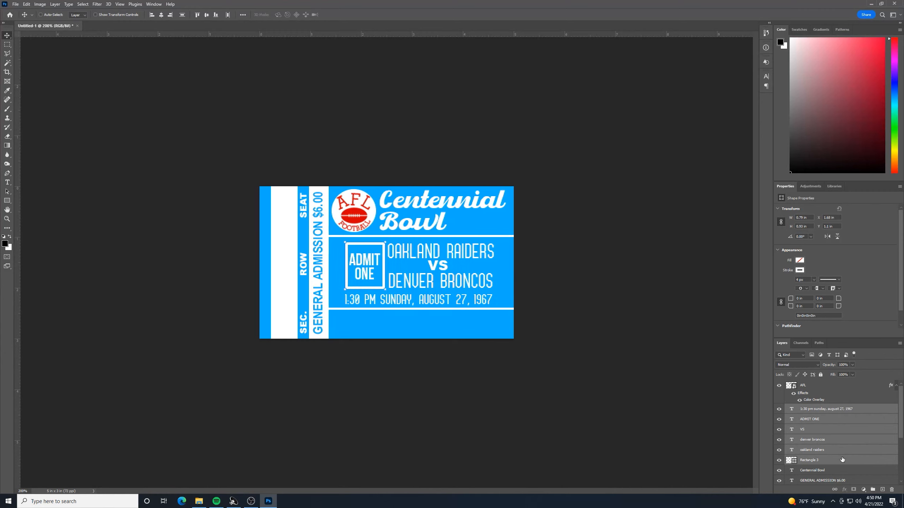
{"action": "key", "text": "Right"}
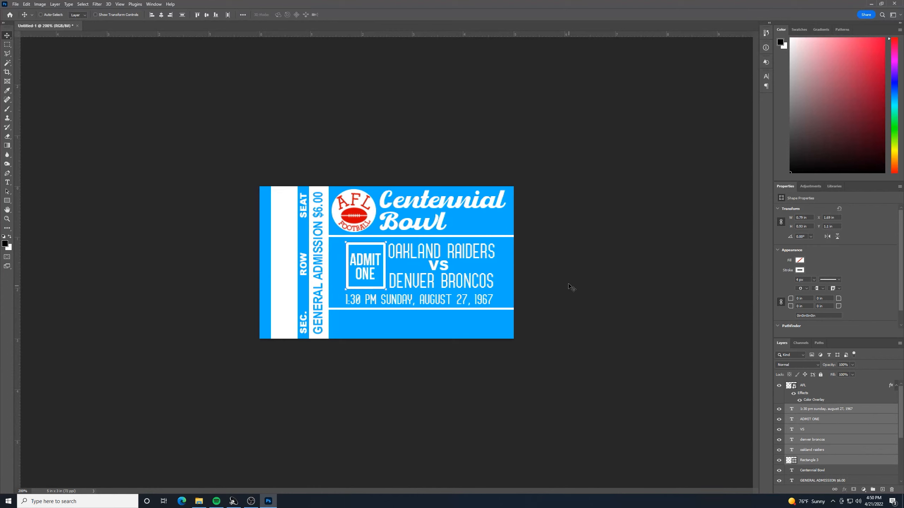
Add a white text layer reading "BAUER FIELD" near the ticket's lower edge
{"action": "left_click", "coordinate": [7, 182]}
{"action": "left_click", "coordinate": [359, 323]}
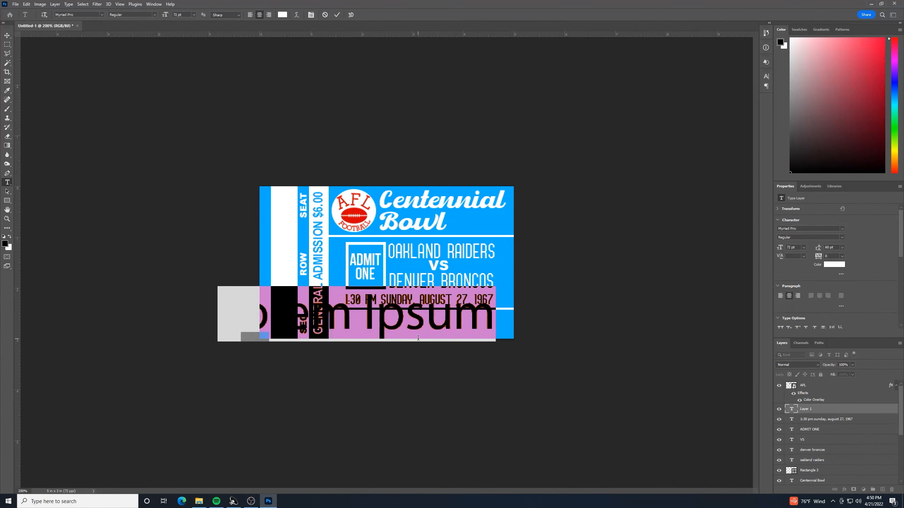
{"action": "type", "text": "B"}
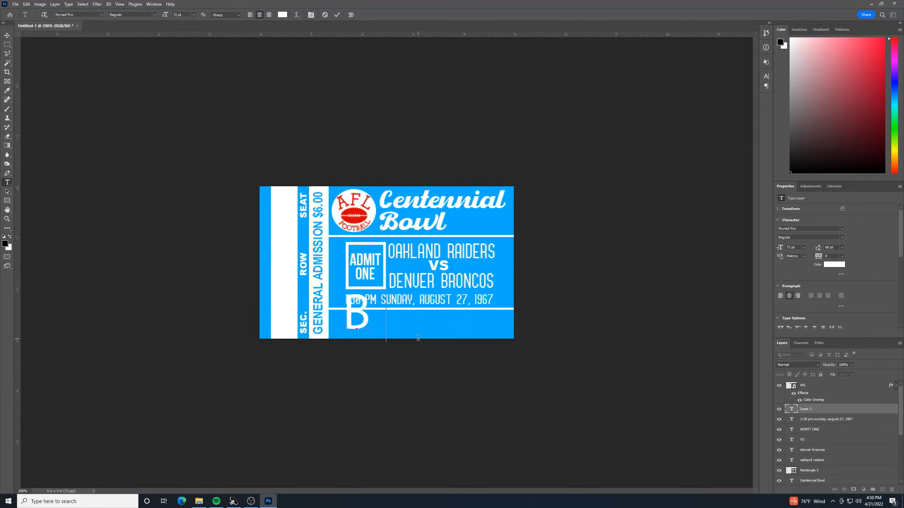
{"action": "type", "text": "AU"}
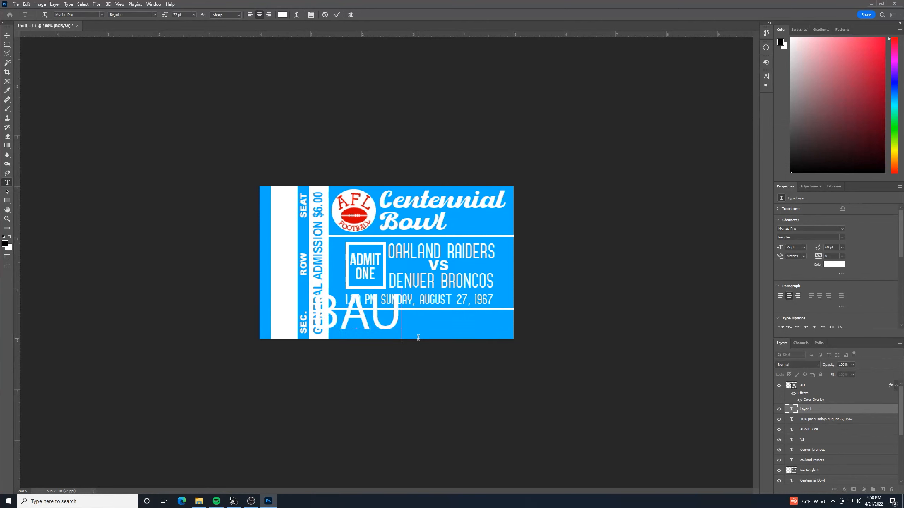
{"action": "type", "text": "ER"}
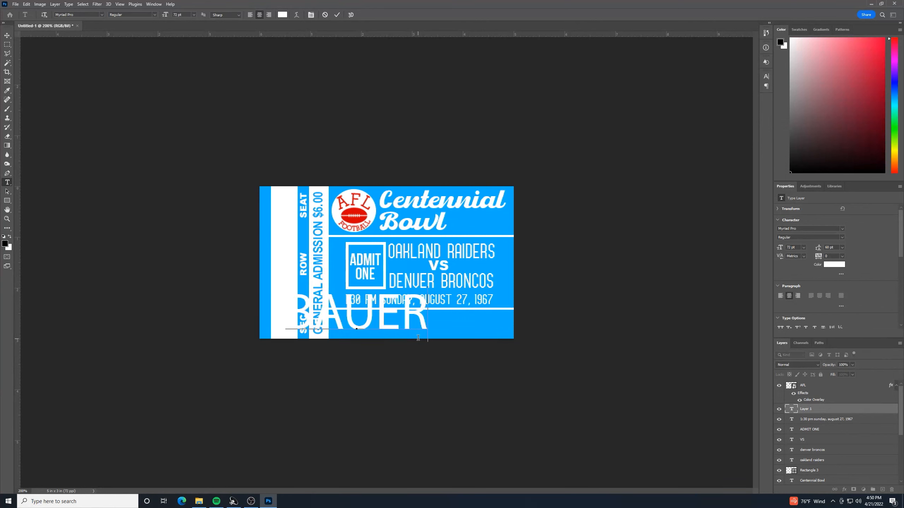
{"action": "type", "text": " FIELD"}
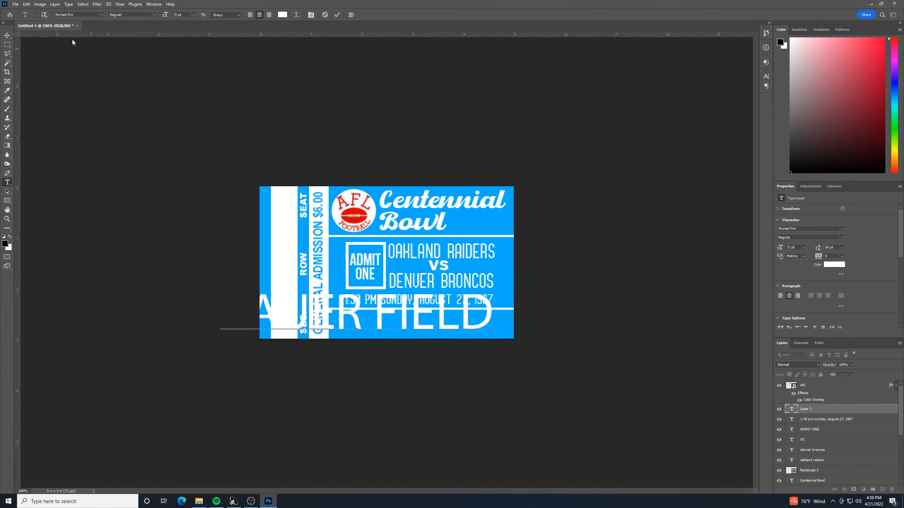
{"action": "key", "text": "ctrl+Return"}
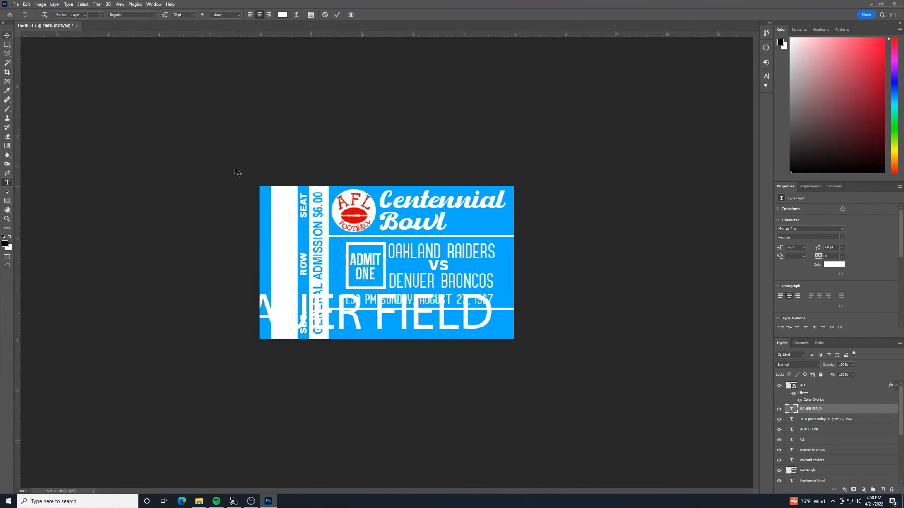
Scale the "BAUER FIELD" text to about 35% and place it at the left of the section below the lower divider line
{"action": "key", "text": "ctrl+t"}
{"action": "left_click_drag", "start_coordinate": [491, 342], "coordinate": [426, 332]}
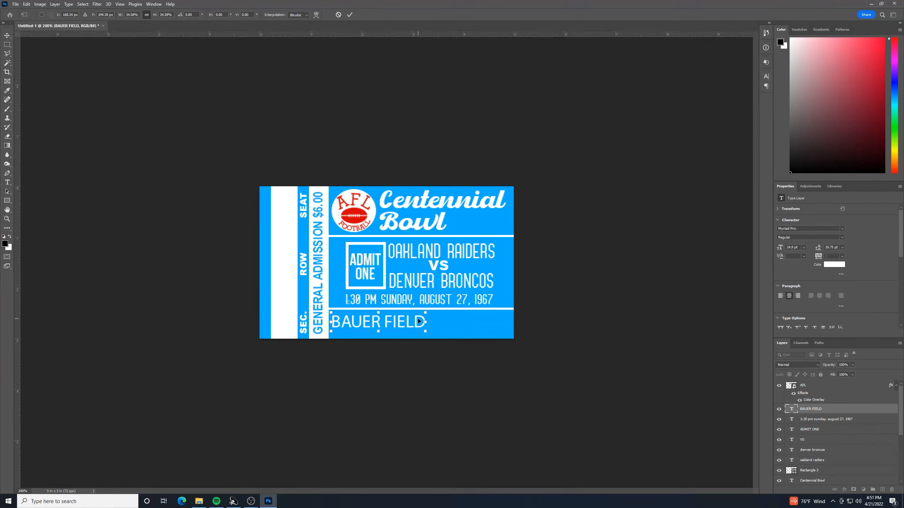
{"action": "key", "text": "Down"}
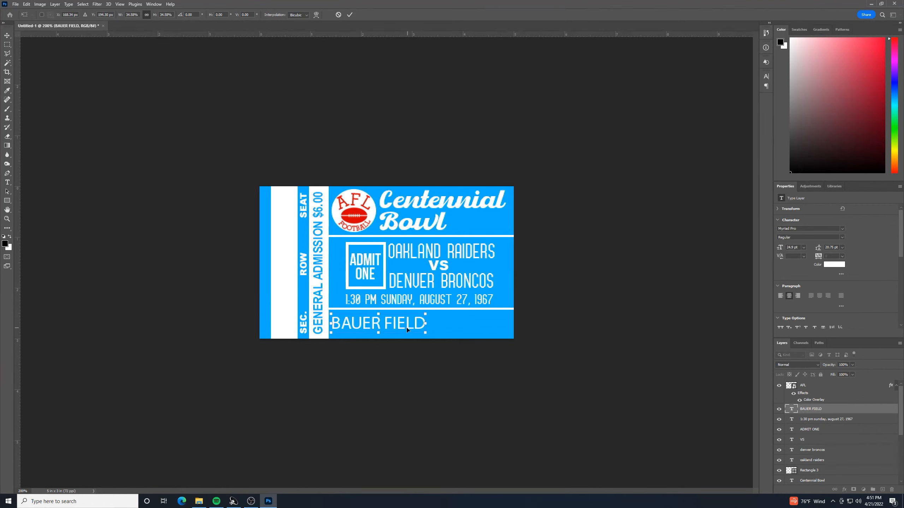
Extend the venue text to read "BAUER FIELD. NORTH PLATTE, NE"
{"action": "left_click", "coordinate": [7, 182]}
{"action": "left_click", "coordinate": [406, 323]}
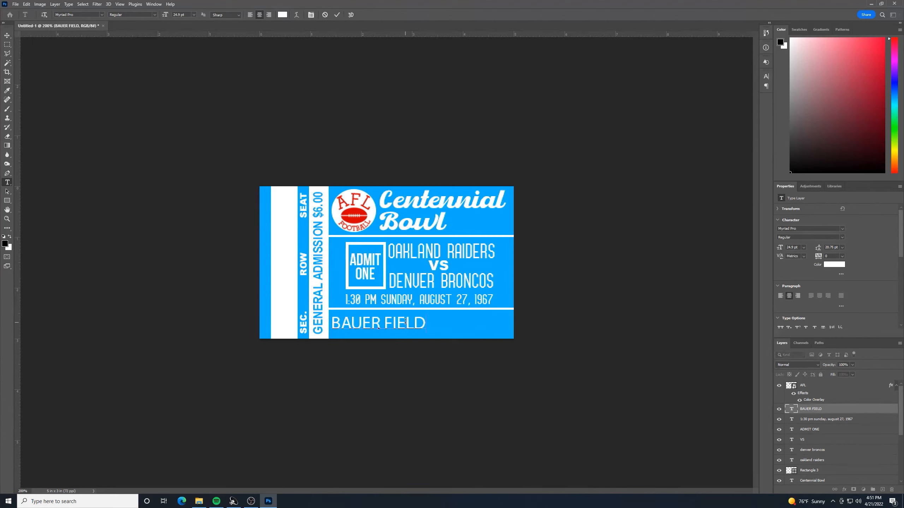
{"action": "type", "text": "."}
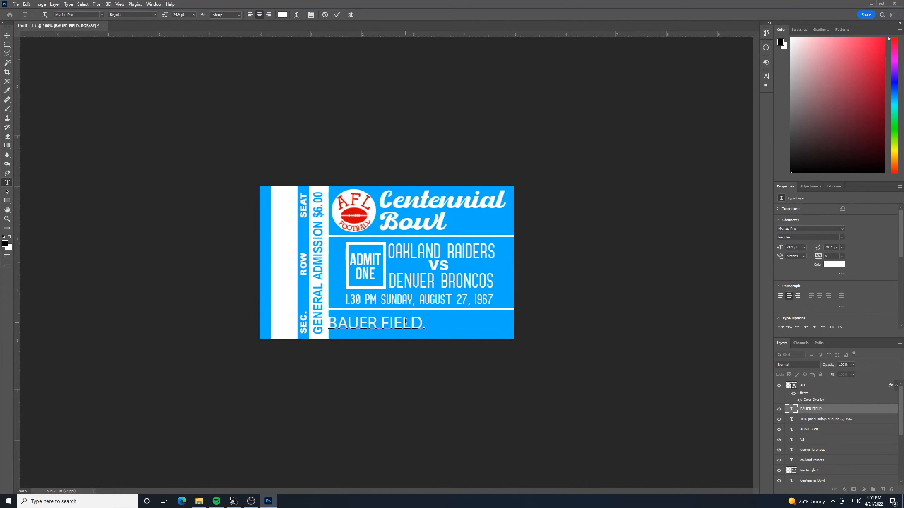
{"action": "type", "text": " north"}
{"action": "key", "text": "BackSpace"}
{"action": "key", "text": "BackSpace"}
{"action": "key", "text": "BackSpace"}
{"action": "key", "text": "BackSpace"}
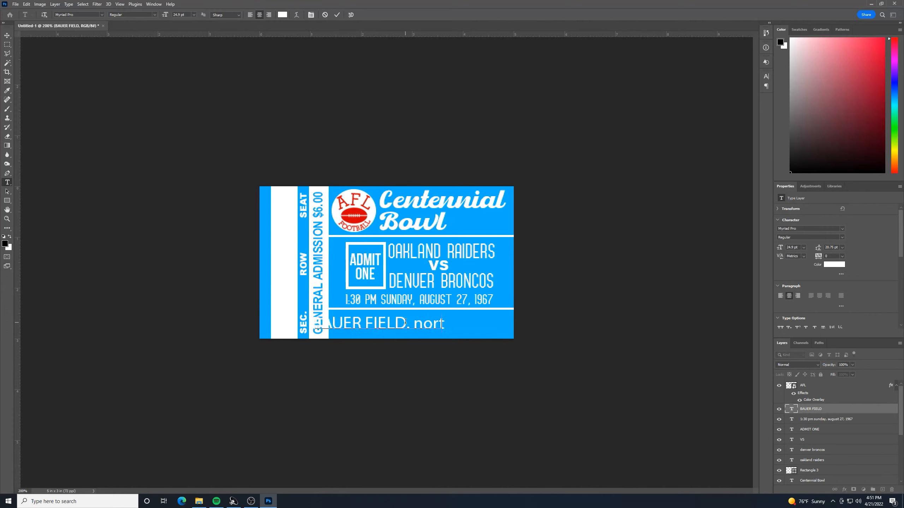
{"action": "key", "text": "BackSpace"}
{"action": "type", "text": "NORTH"}
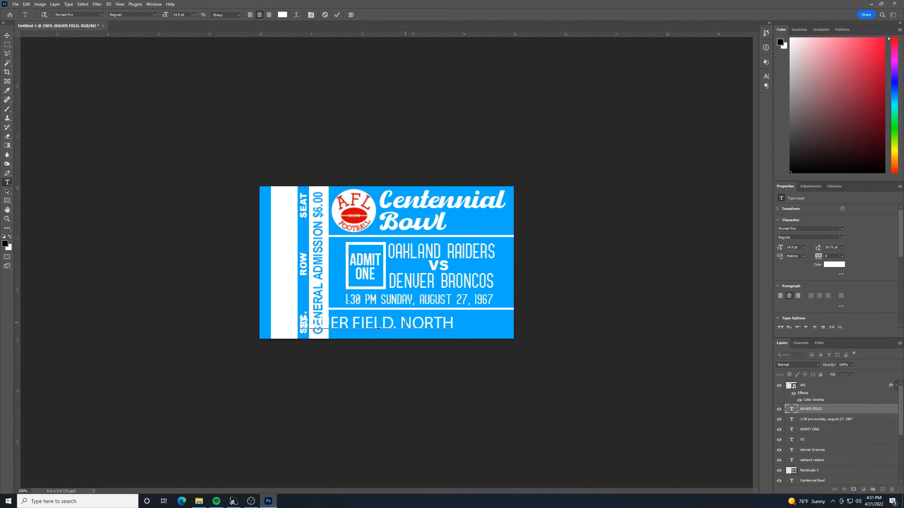
{"action": "type", "text": " PLATTE, "}
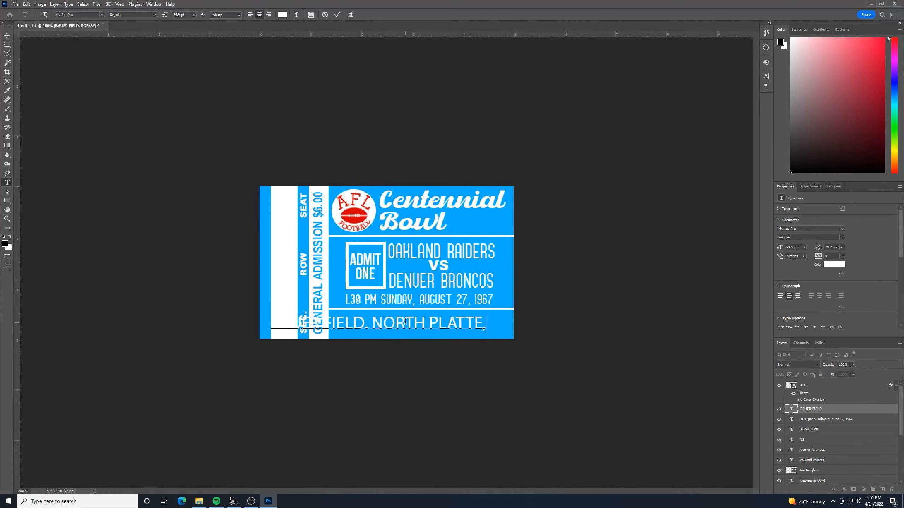
{"action": "type", "text": "NE"}
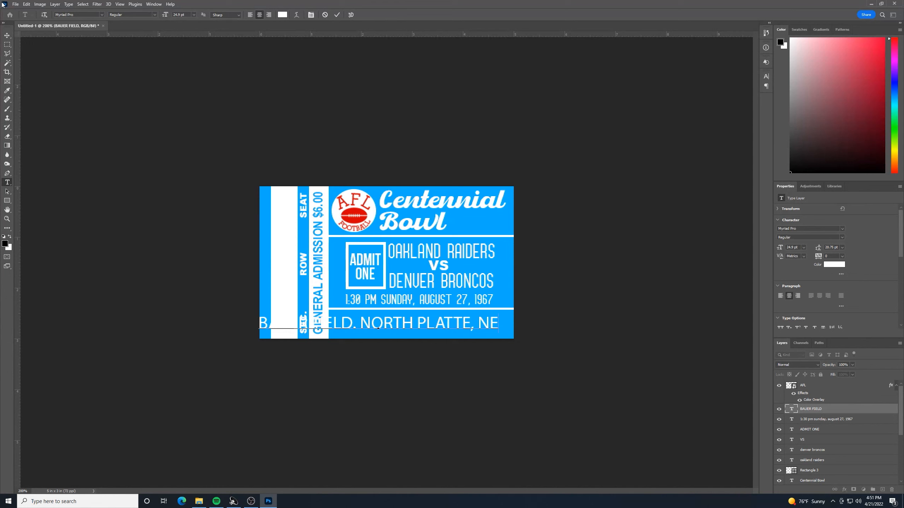
Scale the venue text to about 67% so it fits to the right of the "GENERAL ADMISSION" strip
{"action": "left_click", "coordinate": [7, 36]}
{"action": "key", "text": "ctrl+t"}
{"action": "left_click_drag", "start_coordinate": [256, 332], "coordinate": [335, 329]}
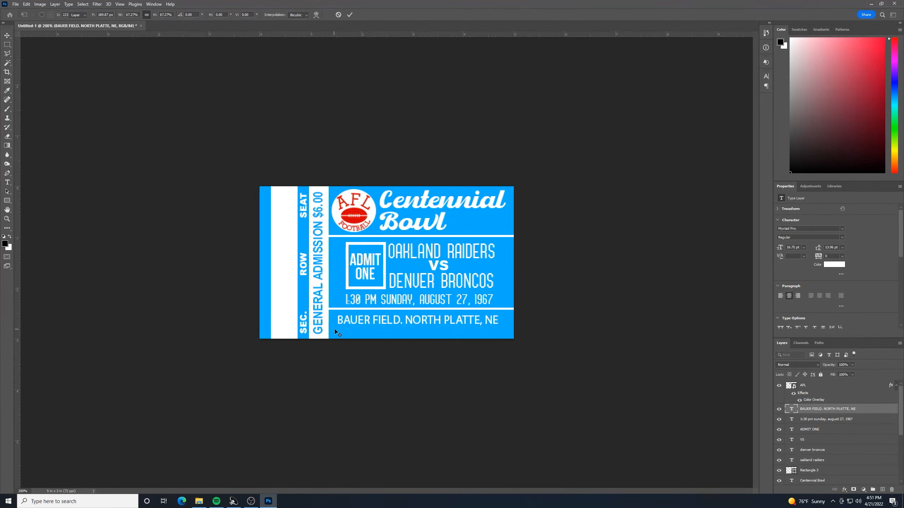
{"action": "key", "text": "Return"}
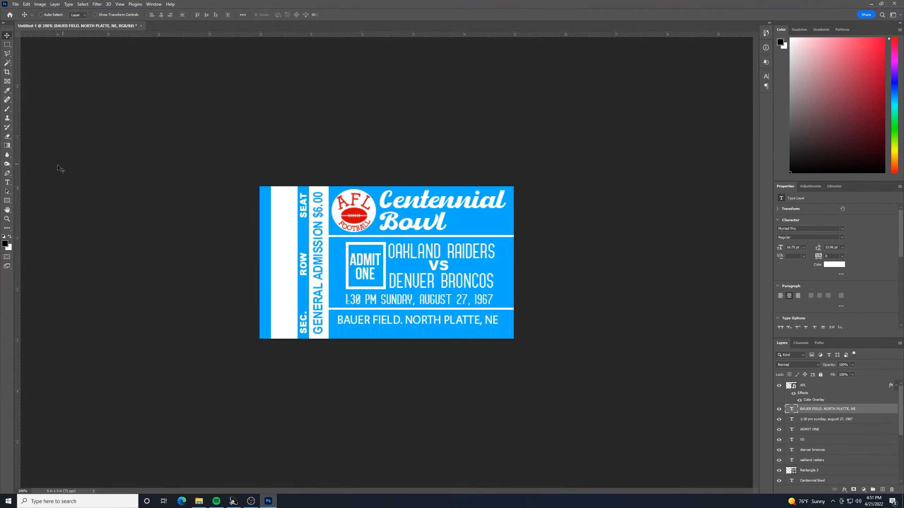
Change the whole venue line's font to Bebas Neue Regular
{"action": "left_click", "coordinate": [7, 182]}
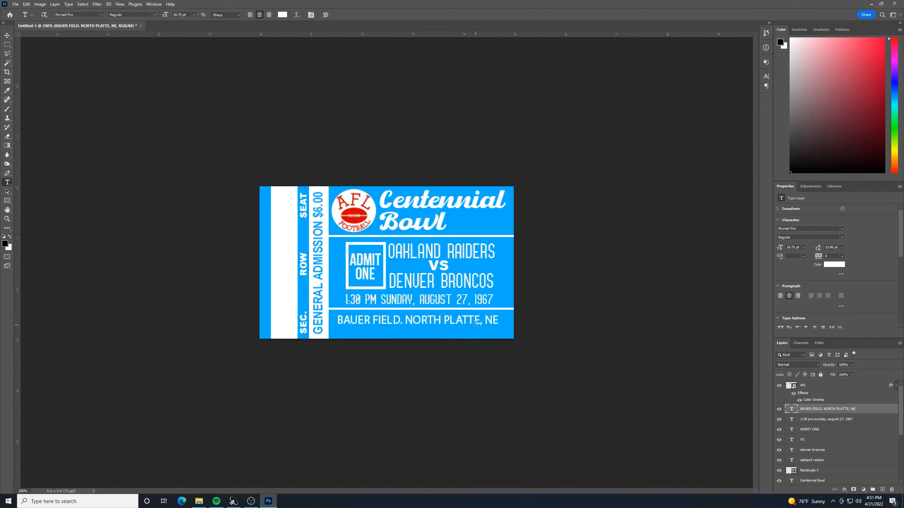
{"action": "left_click_drag", "start_coordinate": [499, 321], "coordinate": [336, 321]}
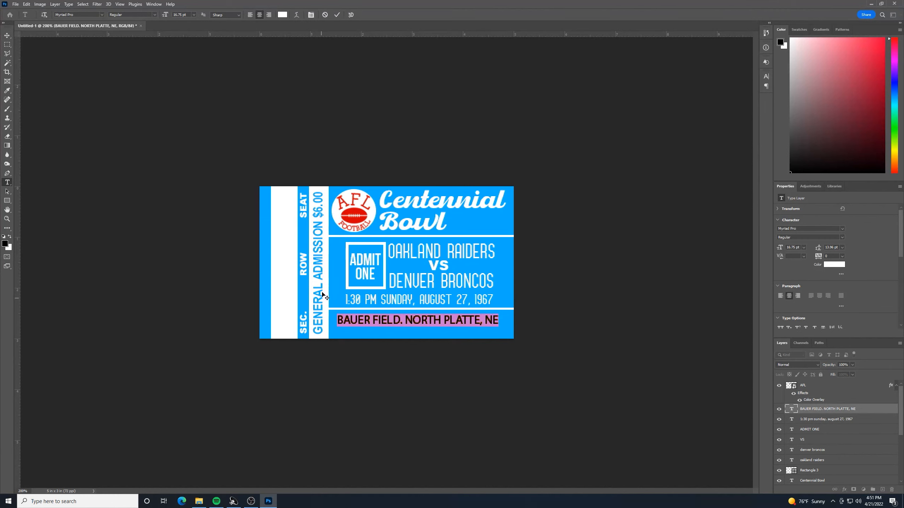
{"action": "left_click", "coordinate": [82, 14]}
{"action": "type", "text": "BEBA"}
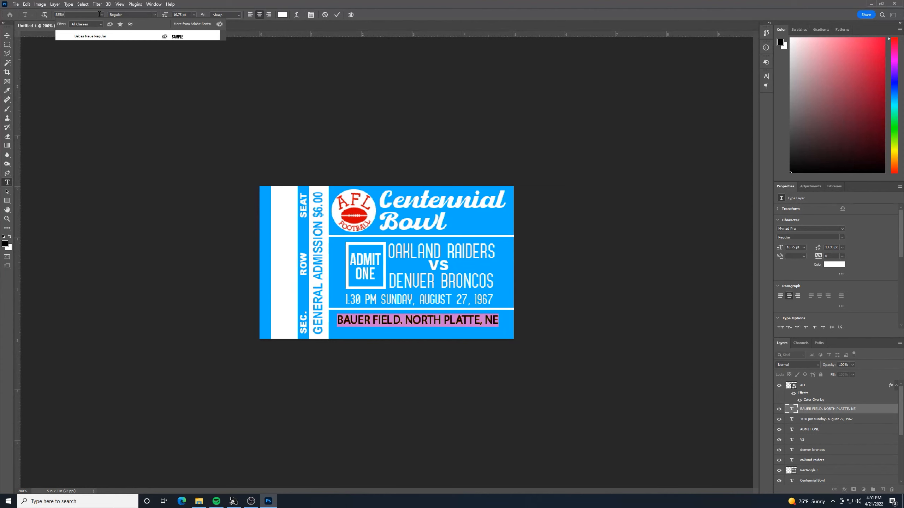
{"action": "left_click", "coordinate": [100, 36]}
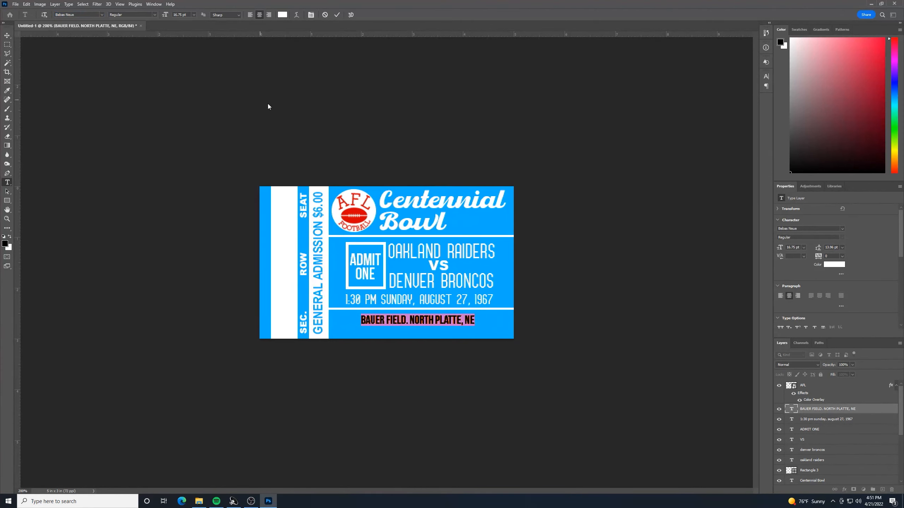
{"action": "left_click", "coordinate": [9, 33]}
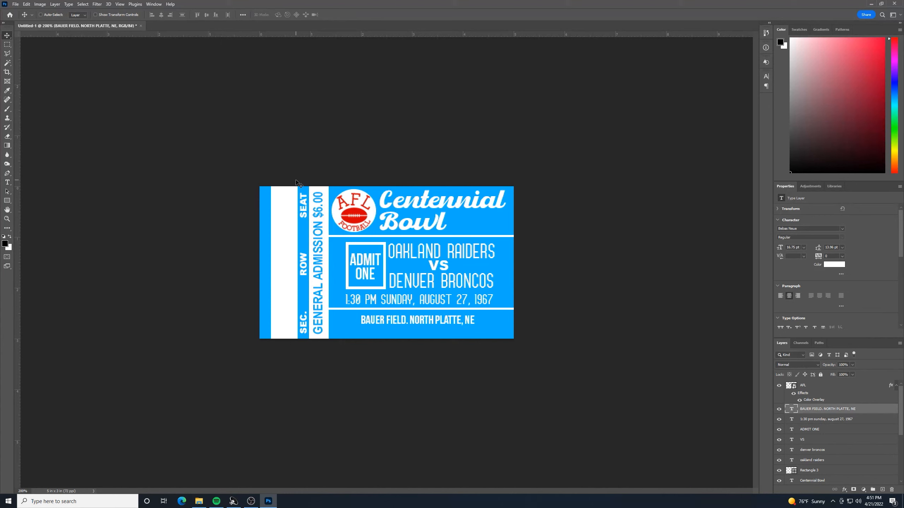
Scale the venue line to about 152% to span the section below the lower divider, and nudge it down several pixels
{"action": "key", "text": "ctrl+t"}
{"action": "left_click_drag", "start_coordinate": [474, 325], "coordinate": [502, 339]}
{"action": "left_click_drag", "start_coordinate": [361, 329], "coordinate": [333, 349]}
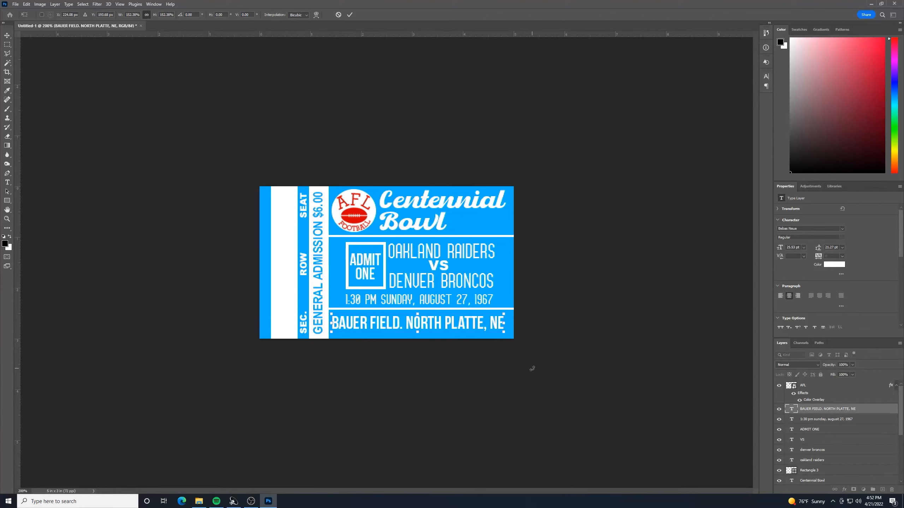
{"action": "key", "text": "Return"}
{"action": "key", "text": "Down"}
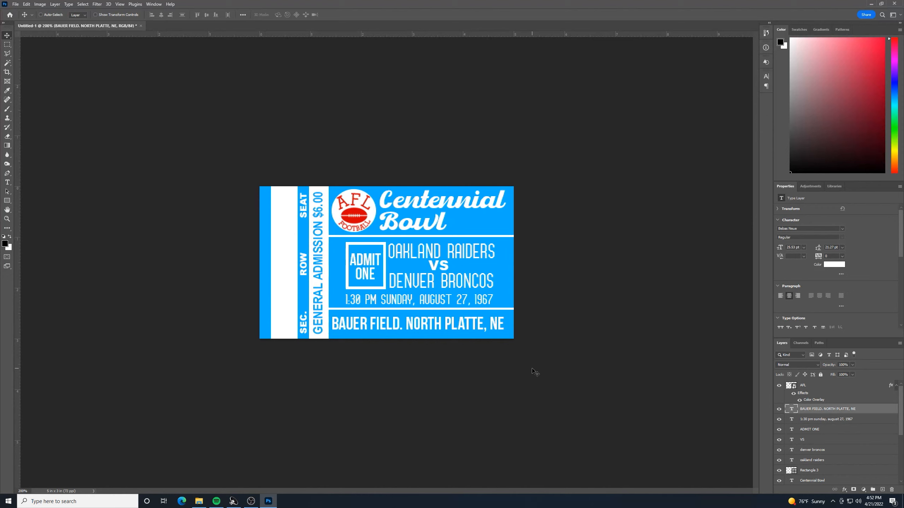
{"action": "key", "text": "Down"}
{"action": "key", "text": "Down"}
{"action": "key", "text": "Down"}
{"action": "key", "text": "Down"}
{"action": "key", "text": "Down"}
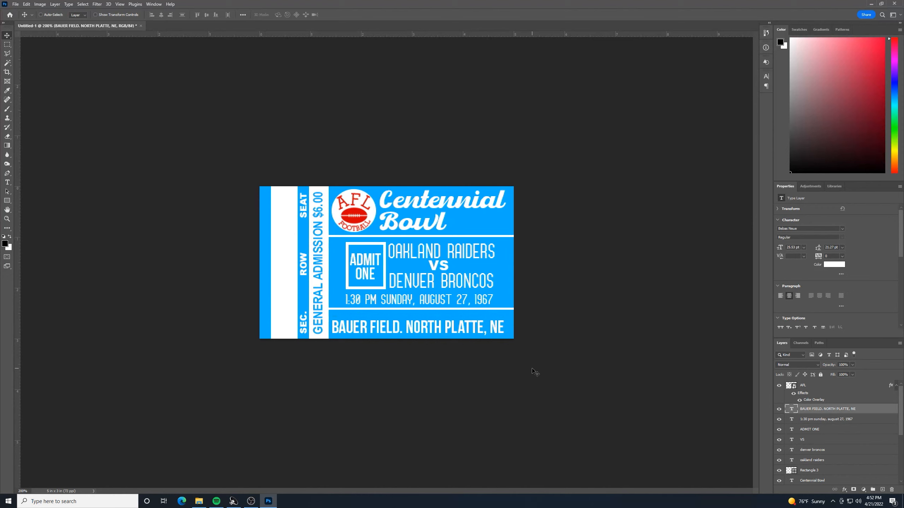
Nudge the "BAUER FIELD. NORTH PLATTE, NE" line slightly further down within its section
{"action": "key", "text": "Down"}
{"action": "key", "text": "Down"}
{"action": "key", "text": "Down"}
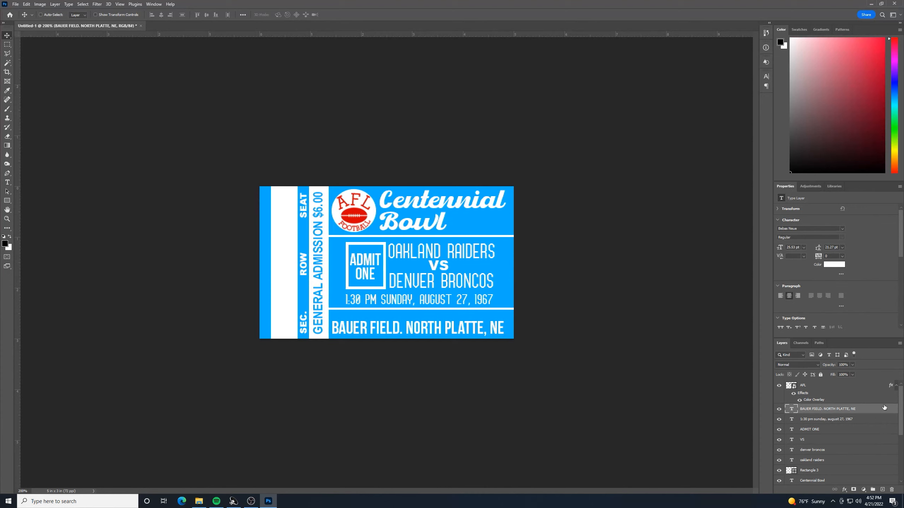
Identify the lower divider's layer and nudge that divider down to Y 2.53 in, just above the venue line
{"action": "left_click_drag", "start_coordinate": [901, 406], "coordinate": [901, 452]}
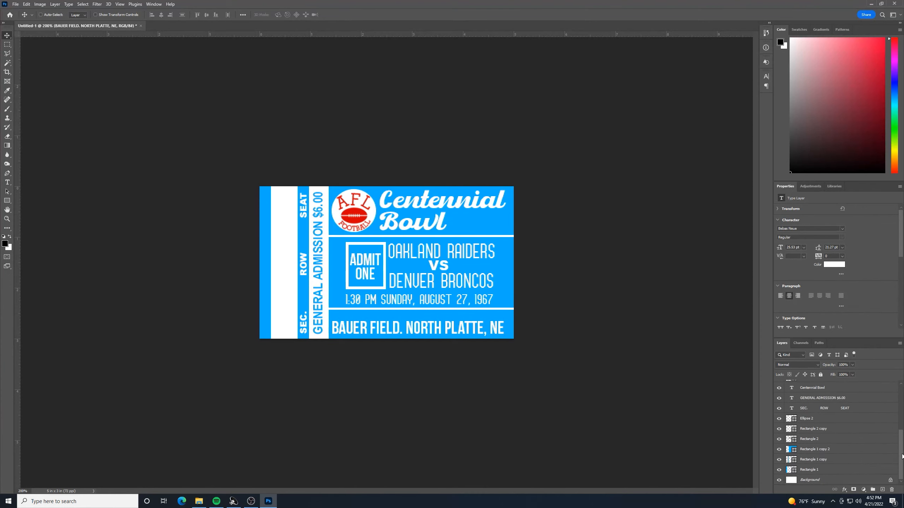
{"action": "left_click", "coordinate": [780, 439]}
{"action": "left_click", "coordinate": [780, 440]}
{"action": "left_click", "coordinate": [780, 420]}
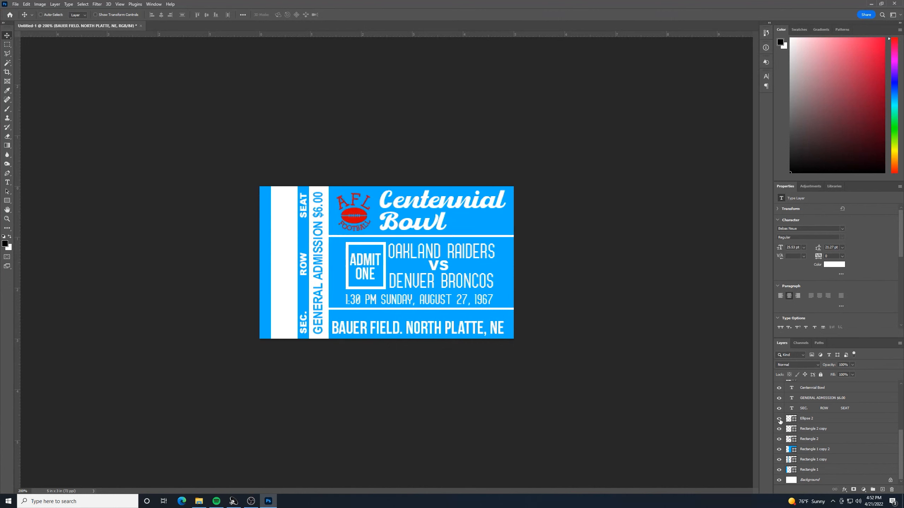
{"action": "left_click", "coordinate": [779, 419]}
{"action": "left_click", "coordinate": [779, 429]}
{"action": "left_click", "coordinate": [779, 429]}
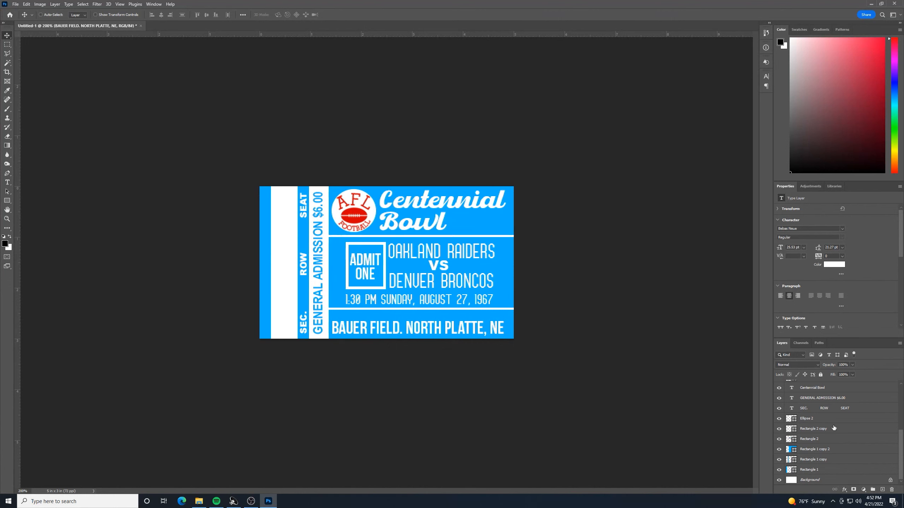
{"action": "left_click", "coordinate": [834, 428]}
{"action": "key", "text": "Down"}
{"action": "key", "text": "Down"}
{"action": "key", "text": "Down"}
{"action": "key", "text": "Down"}
{"action": "key", "text": "Down"}
{"action": "key", "text": "Down"}
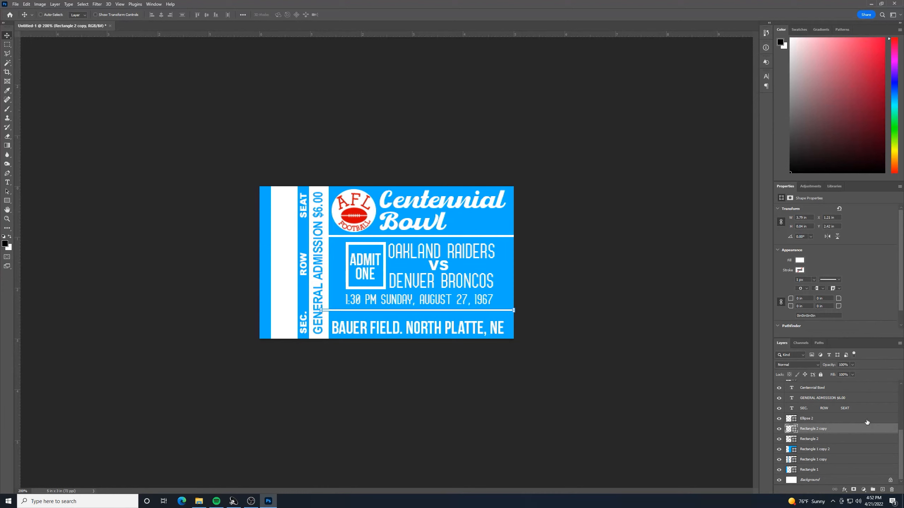
{"action": "key", "text": "Down"}
{"action": "key", "text": "Down"}
{"action": "key", "text": "Down"}
{"action": "key", "text": "Down"}
{"action": "key", "text": "Down"}
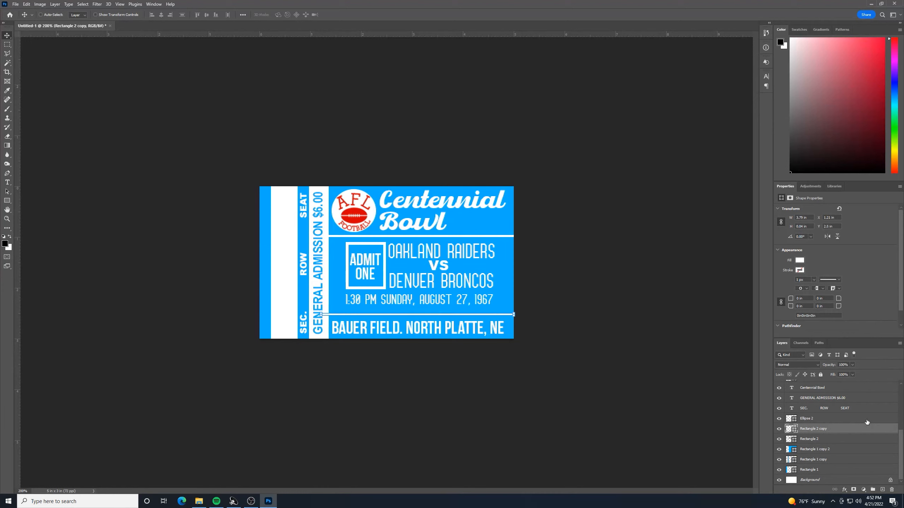
{"action": "key", "text": "Up"}
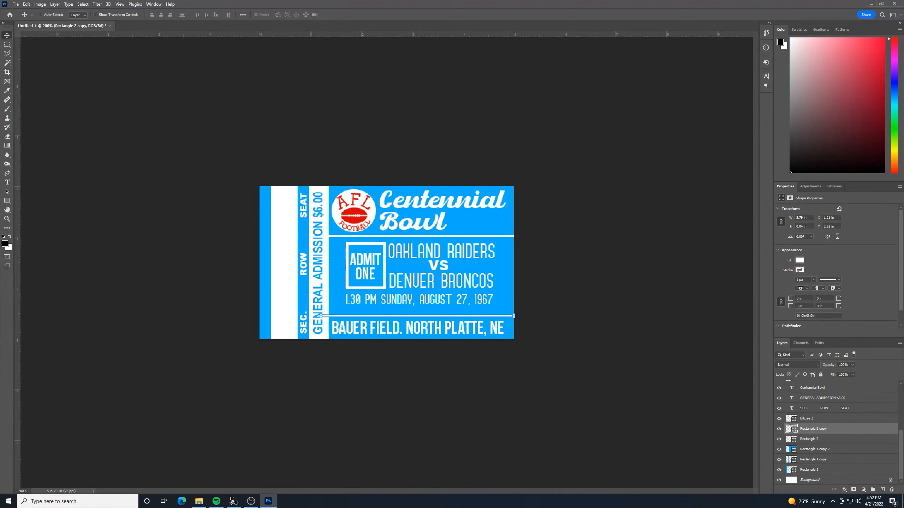
Scale the "ADMIT ONE" text and box, matchup lines and date line together to about 107%, and center them between the two dividers
{"action": "left_click_drag", "start_coordinate": [902, 448], "coordinate": [903, 424]}
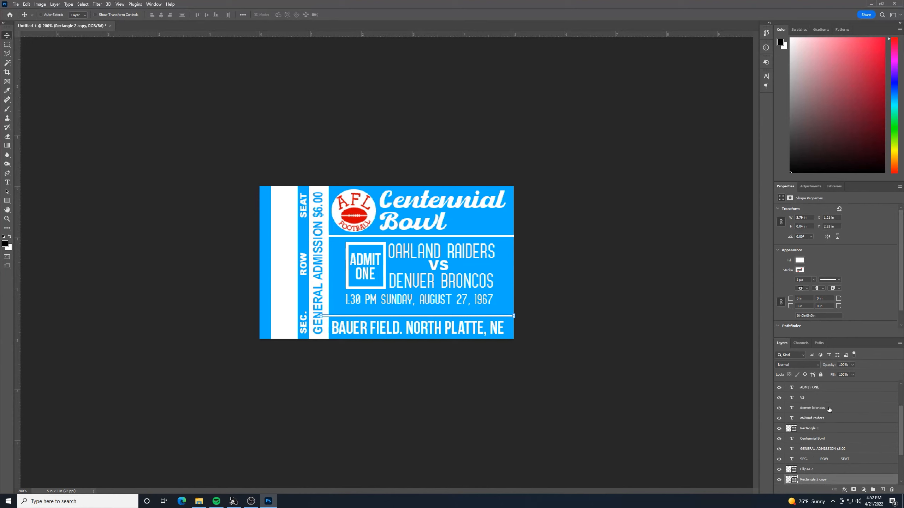
{"action": "scroll", "coordinate": [831, 393], "scroll_direction": "up", "scroll_amount": 2}
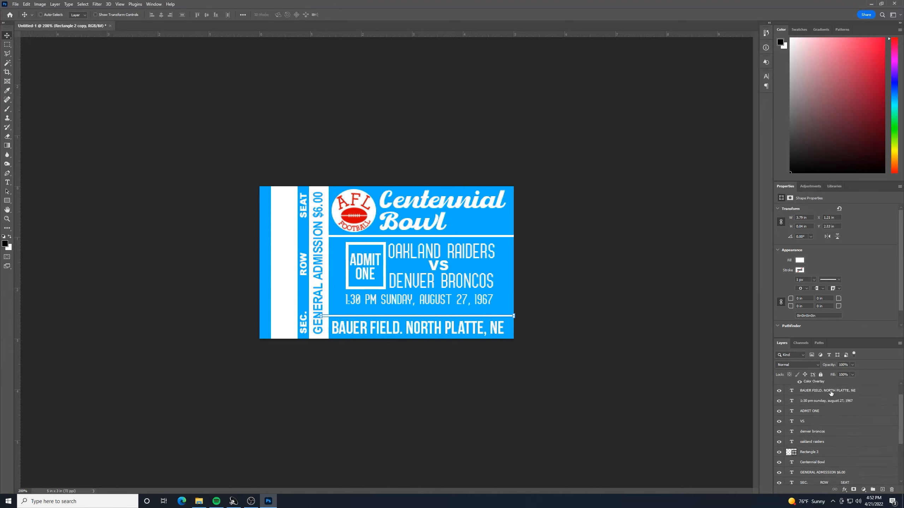
{"action": "left_click", "coordinate": [828, 410]}
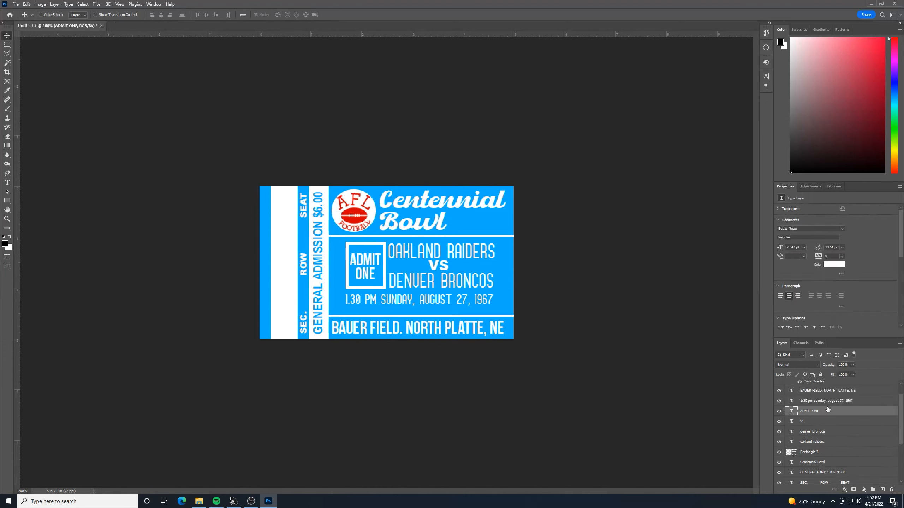
{"action": "left_click", "coordinate": [832, 457], "text": "shift"}
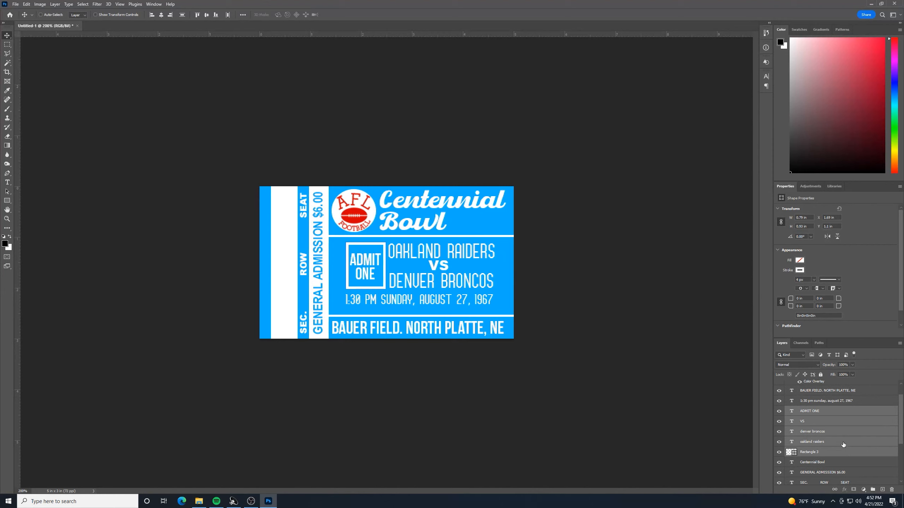
{"action": "key", "text": "Down"}
{"action": "key", "text": "Up"}
{"action": "left_click", "coordinate": [870, 401], "text": "ctrl"}
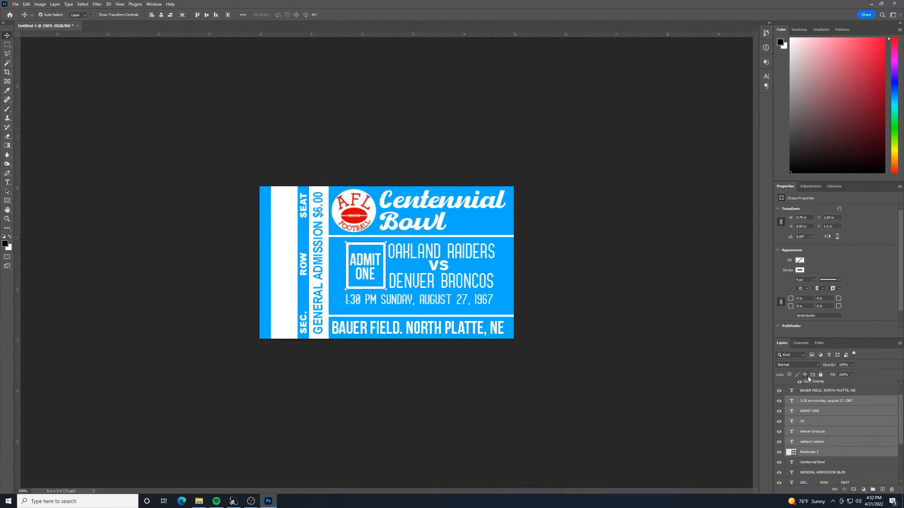
{"action": "key", "text": "ctrl+t"}
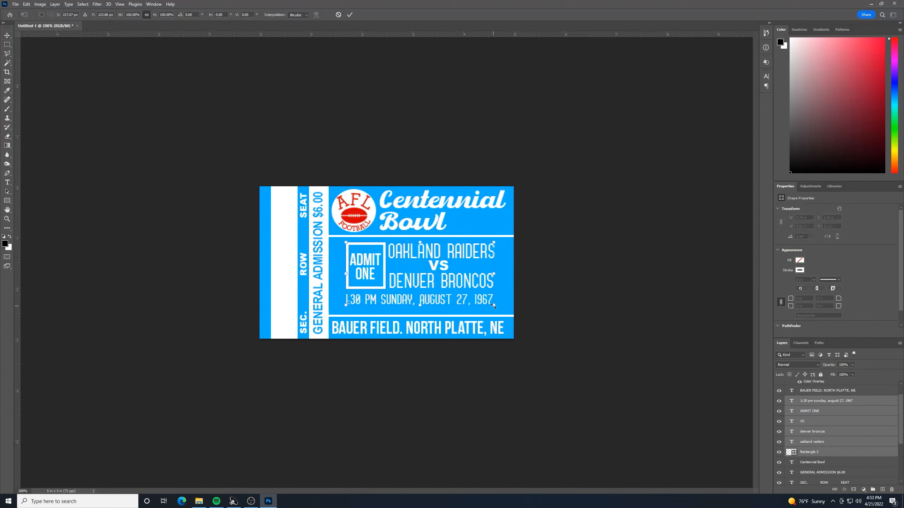
{"action": "mouse_move", "coordinate": [495, 307]}
{"action": "left_mouse_down"}
{"action": "mouse_move", "coordinate": [521, 313]}
{"action": "mouse_move", "coordinate": [498, 323]}
{"action": "left_mouse_up"}
{"action": "key", "text": "Left"}
{"action": "key", "text": "Left"}
{"action": "key", "text": "Left"}
{"action": "key", "text": "Left"}
{"action": "key", "text": "Left"}
{"action": "key", "text": "Left"}
{"action": "key", "text": "Left"}
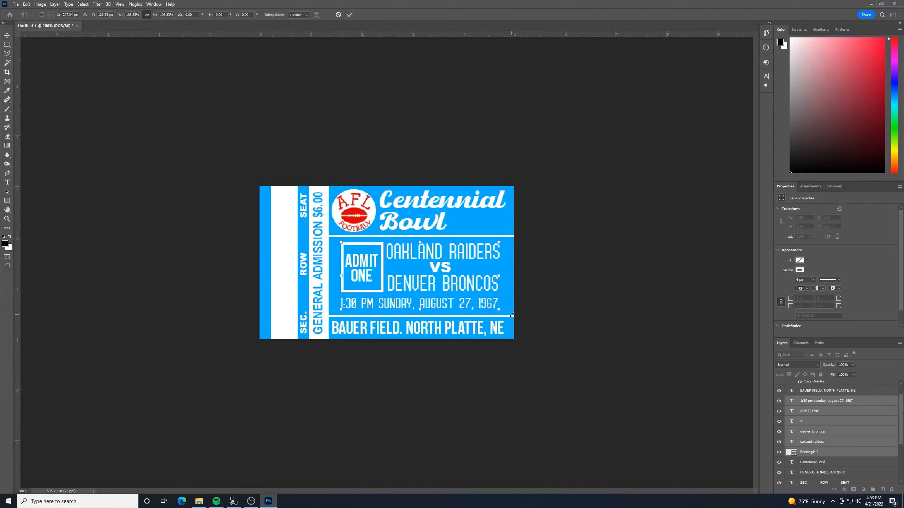
{"action": "key", "text": "Down"}
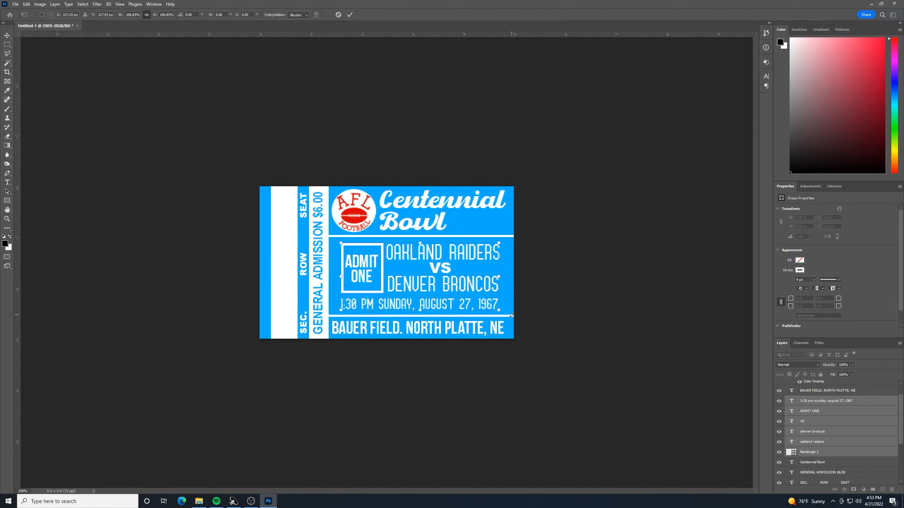
{"action": "key", "text": "Left"}
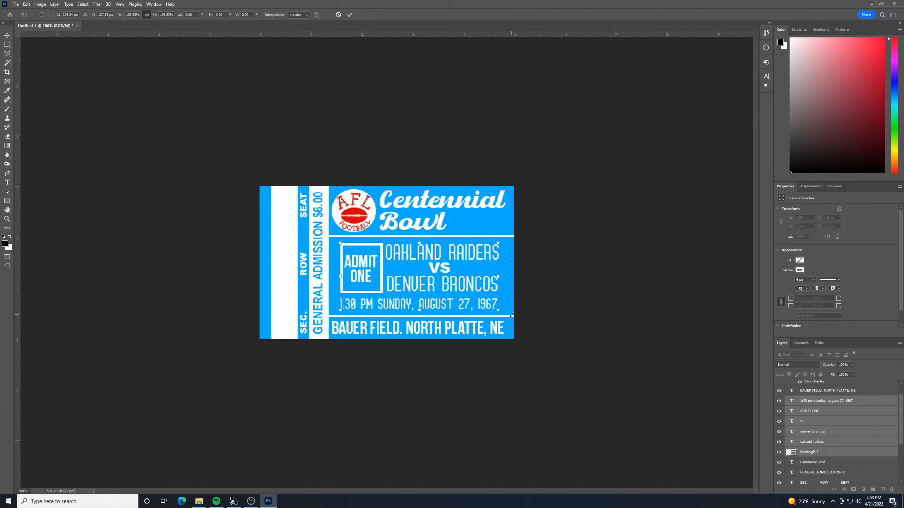
{"action": "key", "text": "Up"}
{"action": "key", "text": "Down"}
{"action": "key", "text": "Right"}
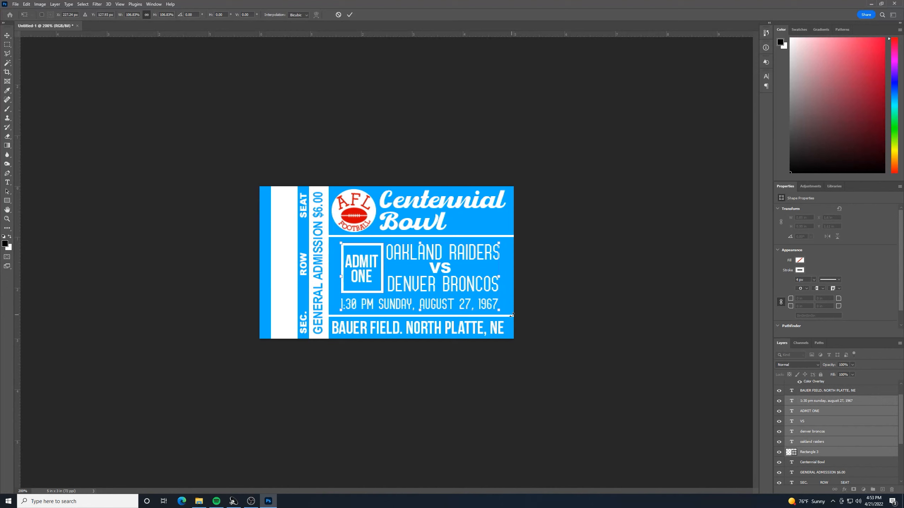
{"action": "key", "text": "Right"}
{"action": "key", "text": "Return"}
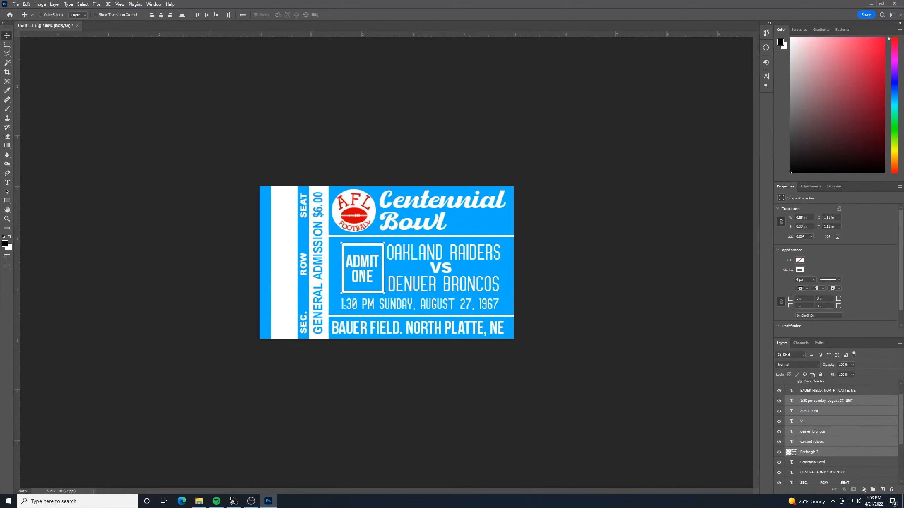
Add a placeholder text layer above the AFL logo layer, with its font set to High School USA Sans Regular
{"action": "scroll", "coordinate": [902, 407], "scroll_direction": "up", "scroll_amount": 1}
{"action": "left_click", "coordinate": [858, 385]}
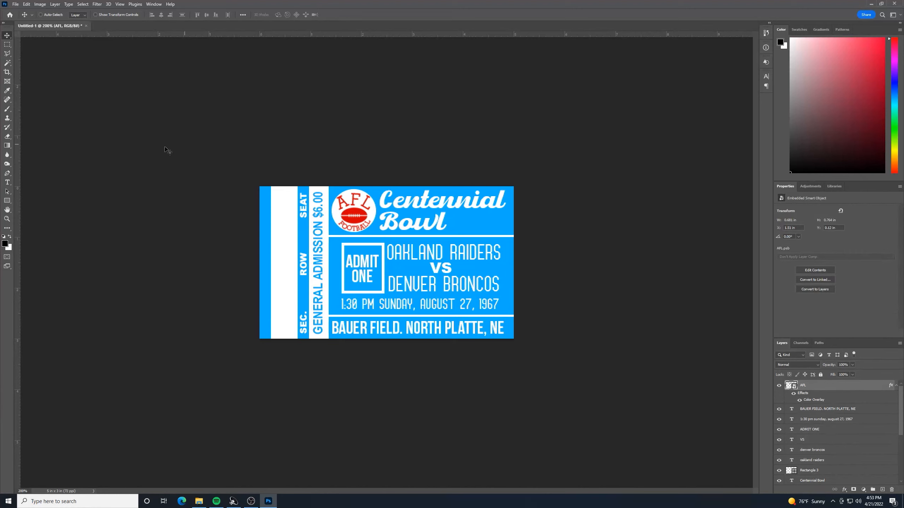
{"action": "left_click", "coordinate": [7, 182]}
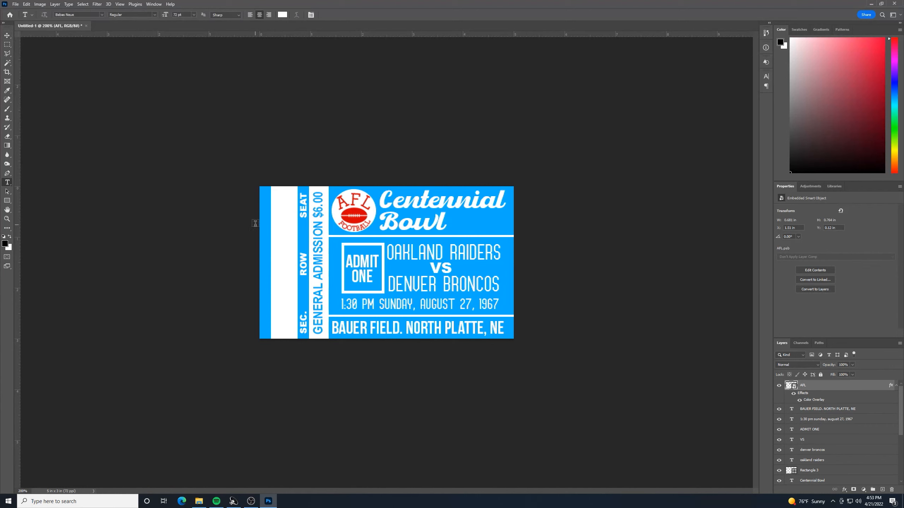
{"action": "left_click", "coordinate": [279, 289]}
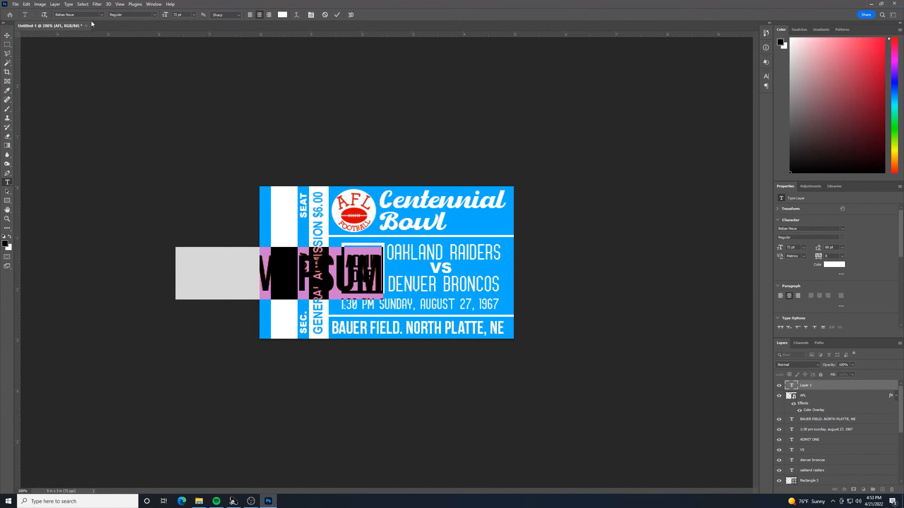
{"action": "left_click", "coordinate": [102, 15]}
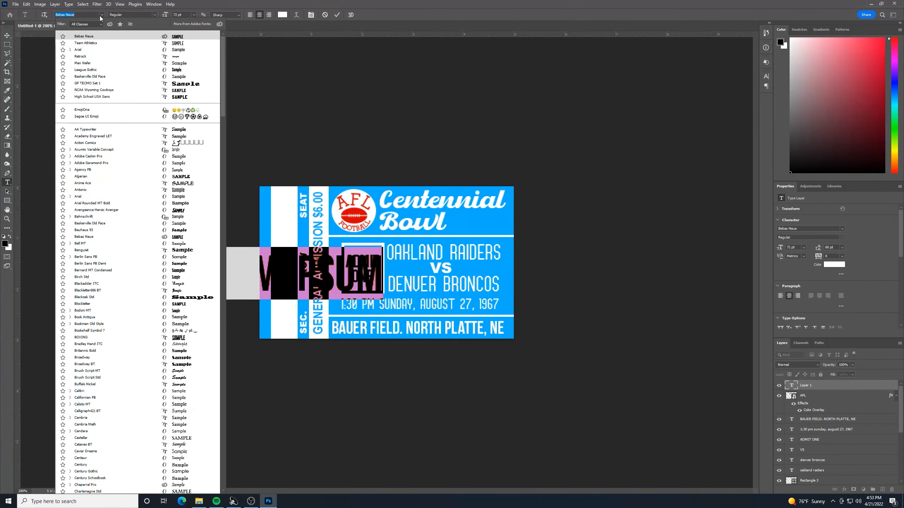
{"action": "type", "text": "HIGH"}
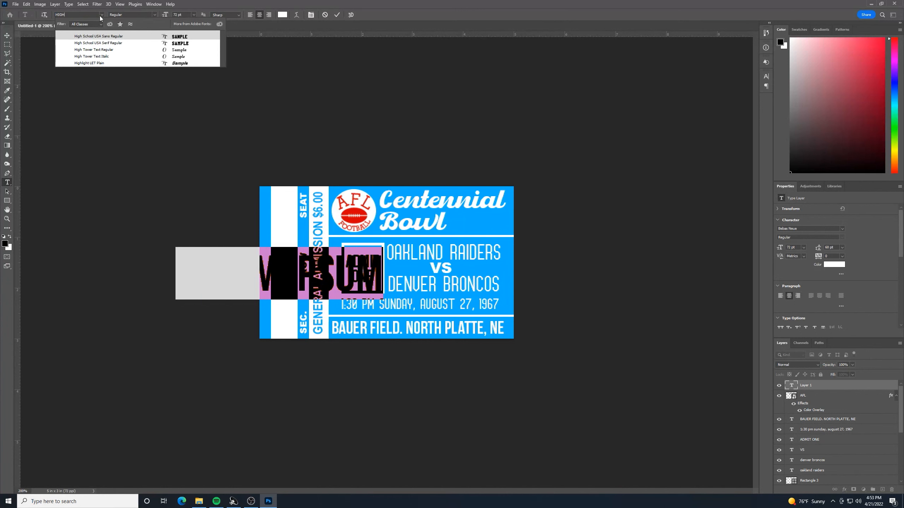
{"action": "left_click", "coordinate": [102, 38]}
{"action": "left_click", "coordinate": [7, 35]}
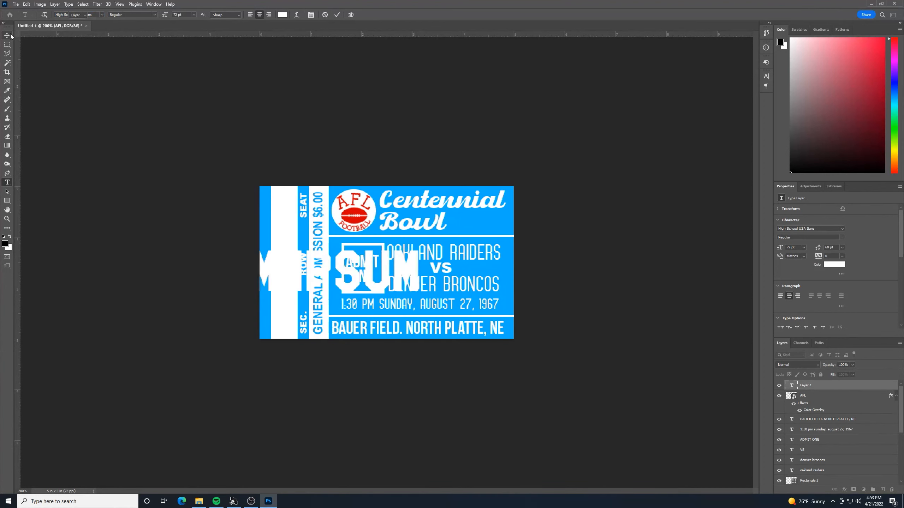
Scale the placeholder "Lorem Ipsum" text down to about 47%
{"action": "key", "text": "ctrl+t"}
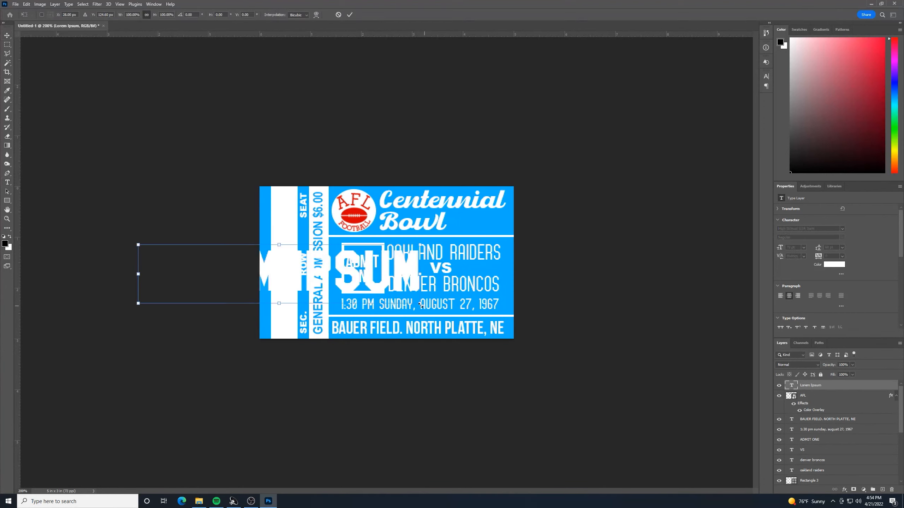
{"action": "left_click_drag", "start_coordinate": [420, 305], "coordinate": [374, 271]}
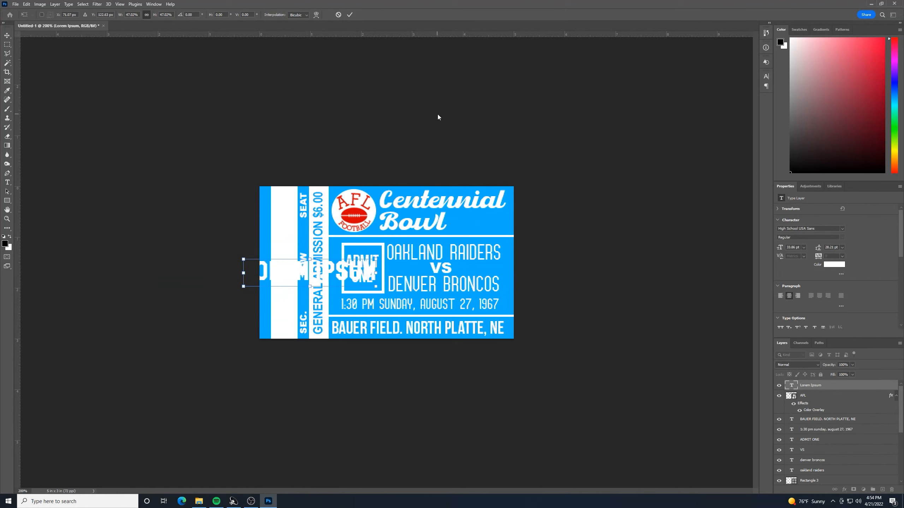
{"action": "key", "text": "Return"}
Color the placeholder text red (#d30000) by sampling the AFL logo
{"action": "key", "text": "t"}
{"action": "key", "text": "Return"}
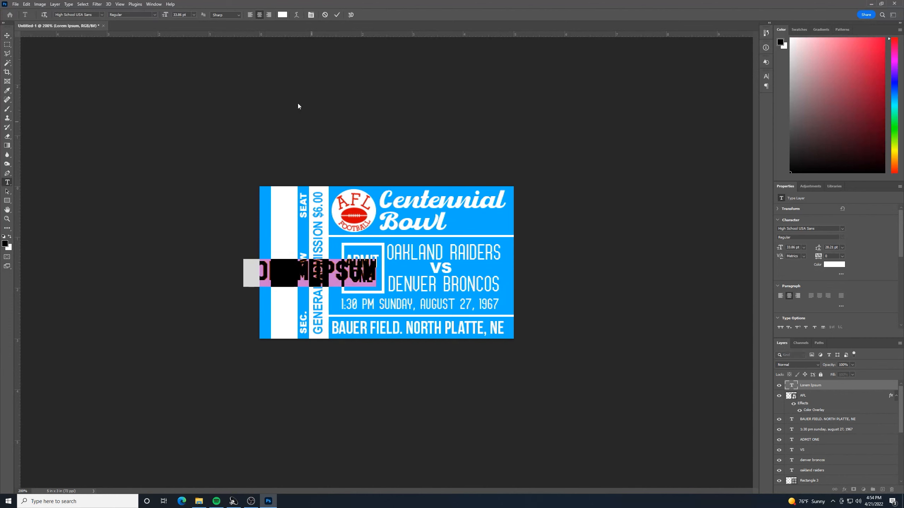
{"action": "left_click", "coordinate": [283, 16]}
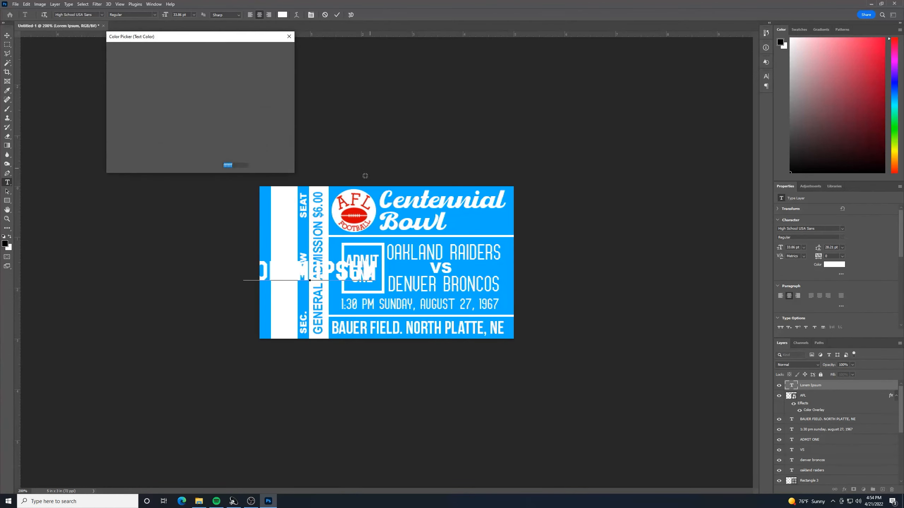
{"action": "left_click", "coordinate": [353, 211]}
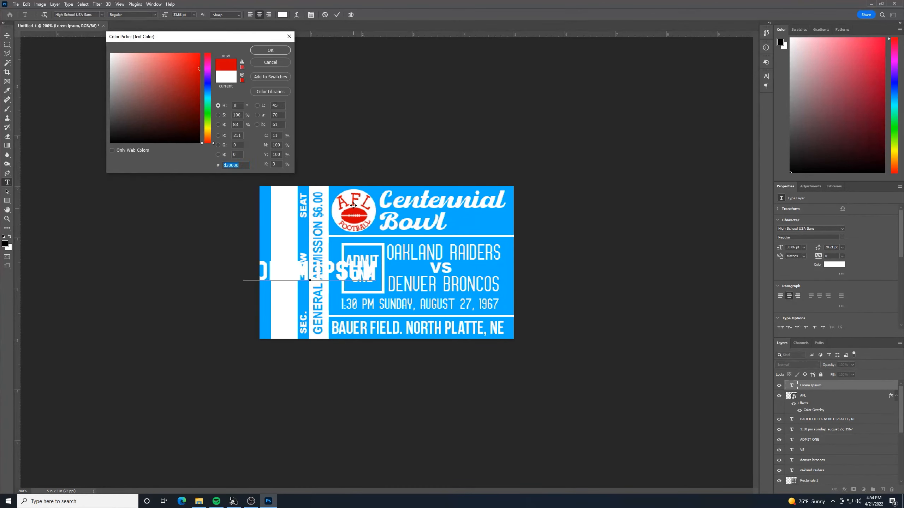
{"action": "left_click", "coordinate": [270, 50]}
{"action": "left_click", "coordinate": [7, 35]}
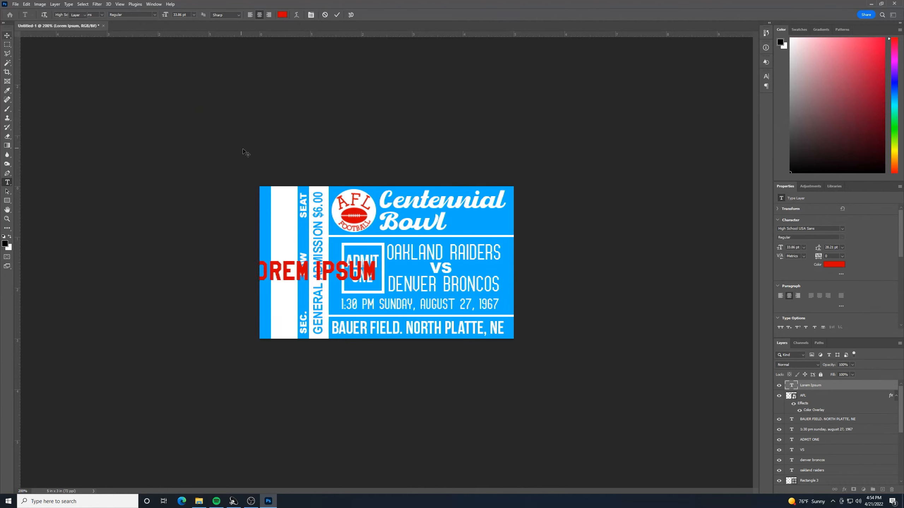
Rotate the red placeholder text to -90°, place it on the blank white strip and scale it to about 69%
{"action": "key", "text": "ctrl+t"}
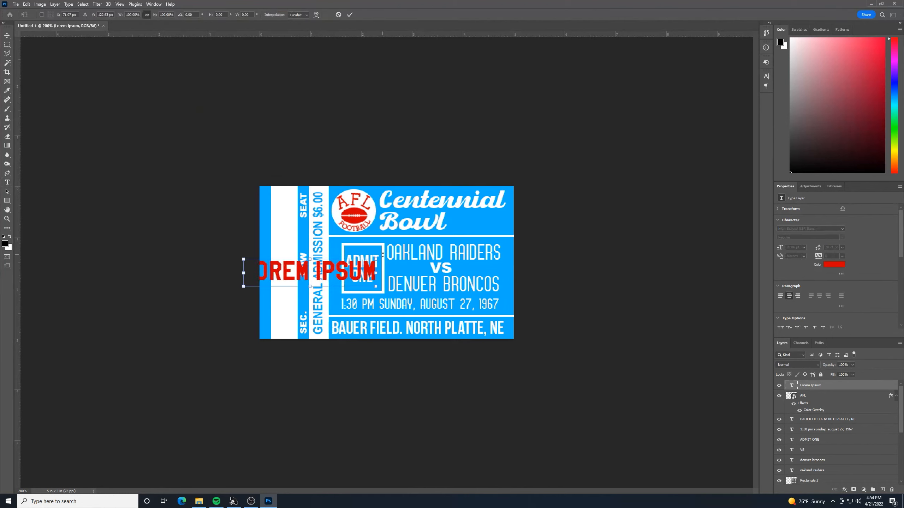
{"action": "left_click_drag", "start_coordinate": [382, 254], "coordinate": [309, 168]}
{"action": "left_click_drag", "start_coordinate": [309, 261], "coordinate": [289, 251]}
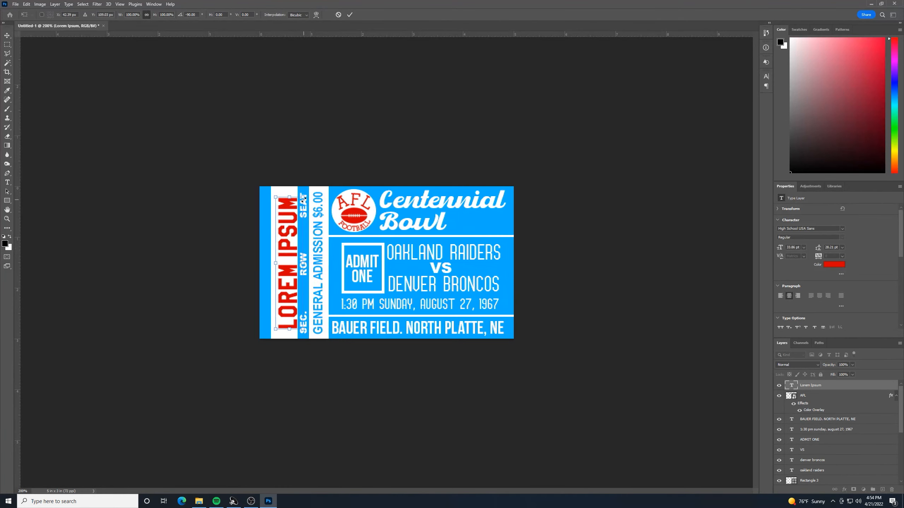
{"action": "left_click_drag", "start_coordinate": [304, 198], "coordinate": [257, 232]}
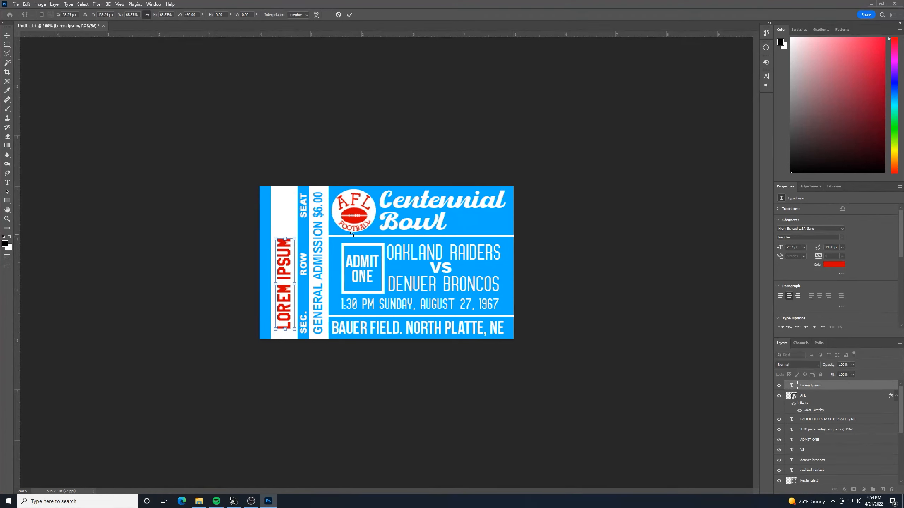
{"action": "key", "text": "Return"}
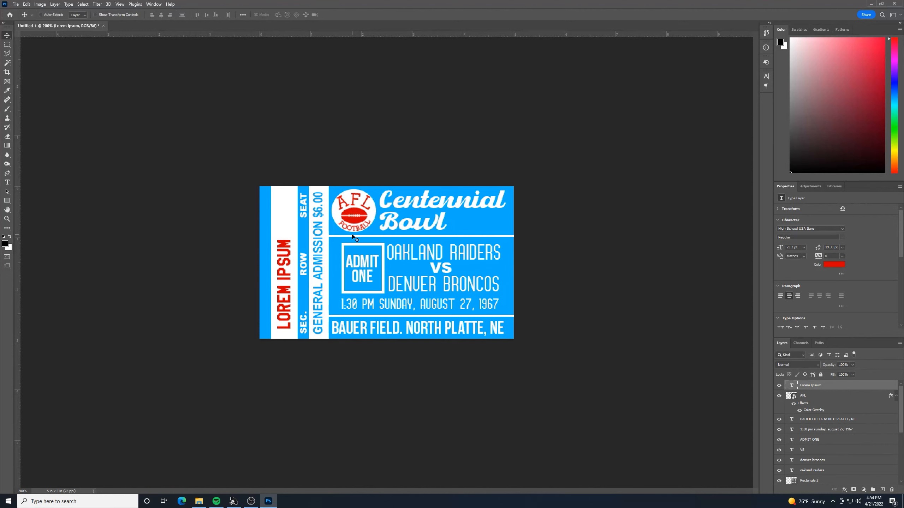
Replace the red placeholder text on the white strip with the seat numbers 3, 23 and 12, spaced widely apart
{"action": "left_click", "coordinate": [7, 183]}
{"action": "left_click", "coordinate": [288, 253]}
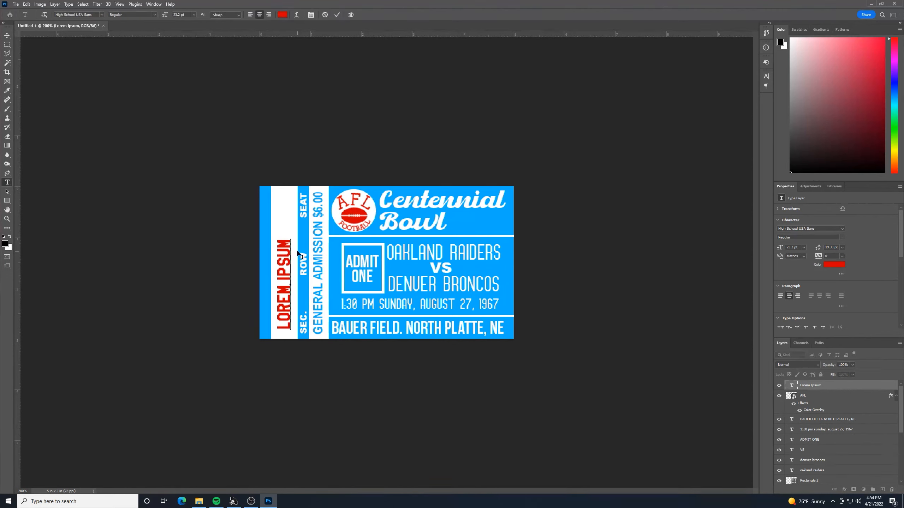
{"action": "key", "text": "Right"}
{"action": "key", "text": "BackSpace"}
{"action": "key", "text": "BackSpace"}
{"action": "key", "text": "BackSpace"}
{"action": "key", "text": "BackSpace"}
{"action": "key", "text": "BackSpace"}
{"action": "key", "text": "BackSpace"}
{"action": "key", "text": "BackSpace"}
{"action": "key", "text": "BackSpace"}
{"action": "key", "text": "BackSpace"}
{"action": "key", "text": "BackSpace"}
{"action": "key", "text": "BackSpace"}
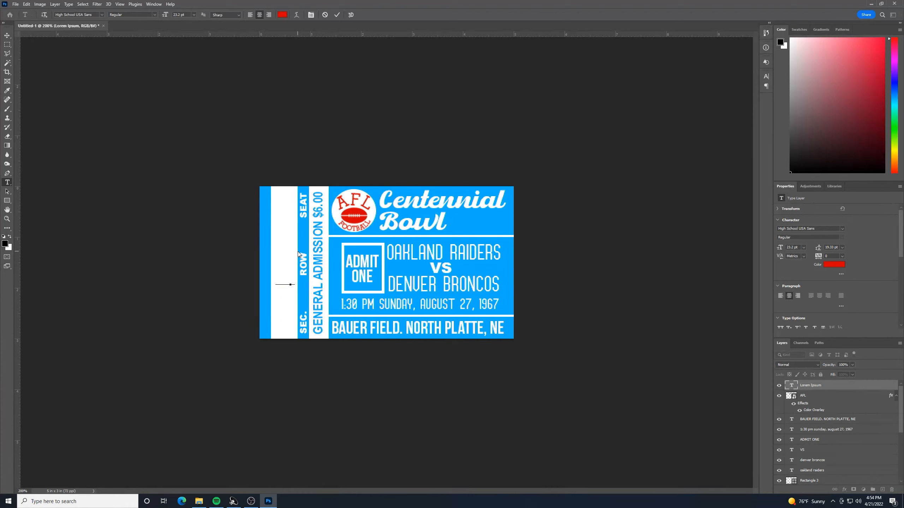
{"action": "type", "text": "3 1"}
{"action": "type", "text": "        23            "}
{"action": "type", "text": "  12"}
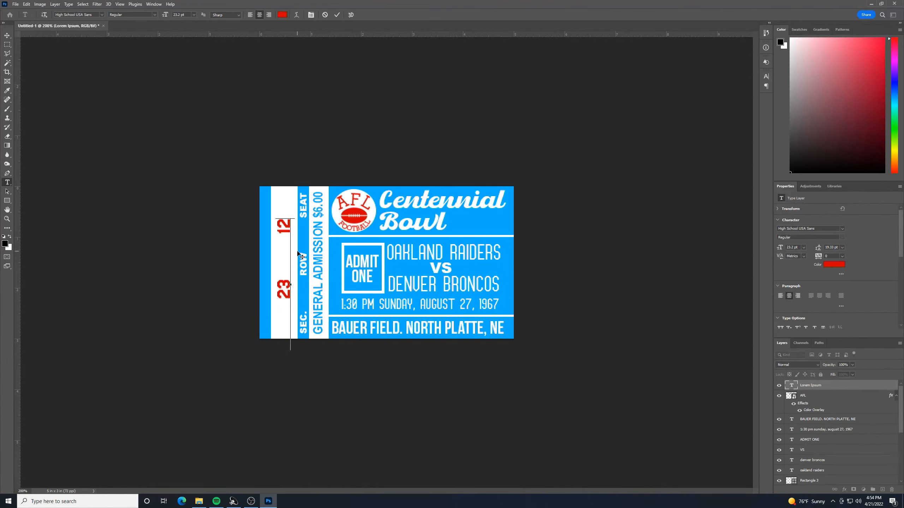
{"action": "left_click", "coordinate": [7, 35]}
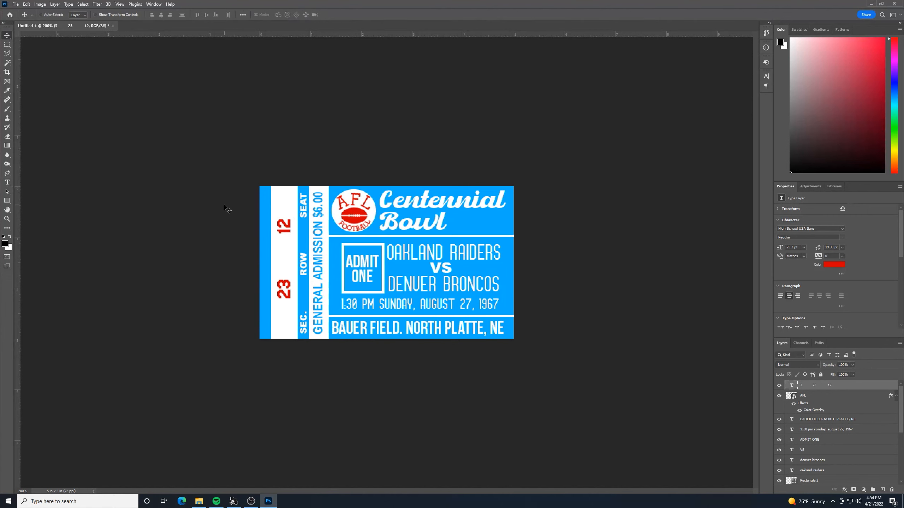
Line up the red numbers with the SEC., ROW and SEAT labels, widening their spacing and fine-tuning their position on the white strip
{"action": "left_click_drag", "start_coordinate": [287, 284], "coordinate": [286, 265]}
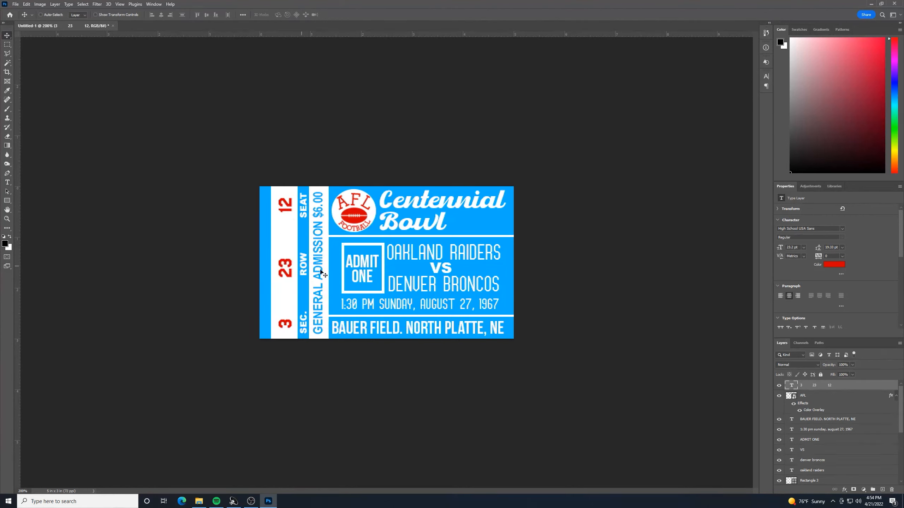
{"action": "left_click", "coordinate": [8, 182]}
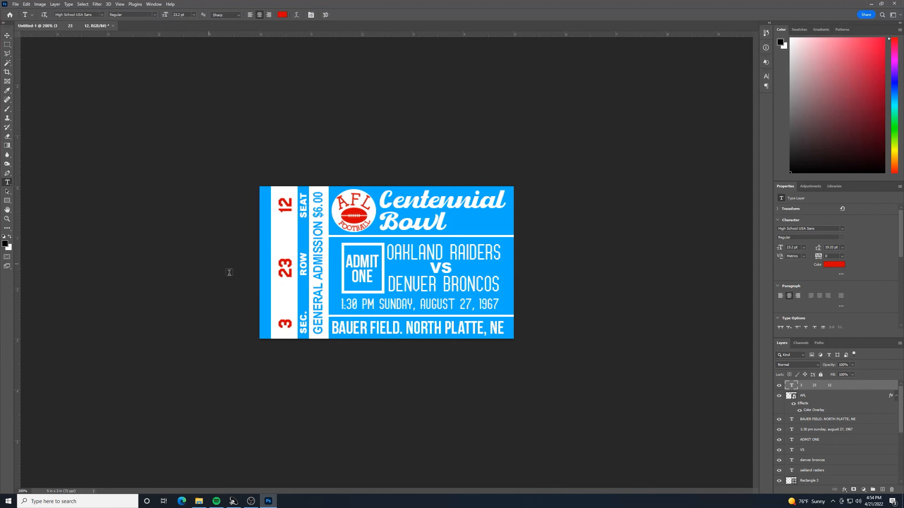
{"action": "left_click", "coordinate": [288, 282]}
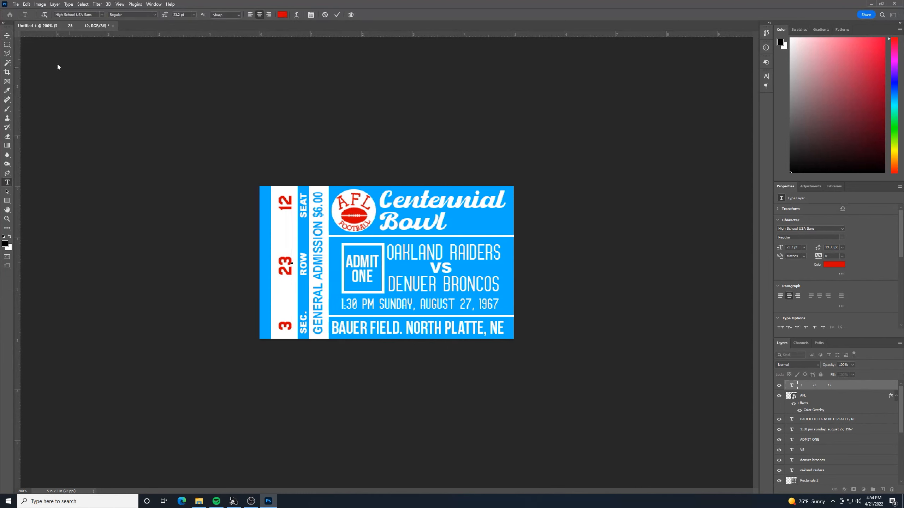
{"action": "left_click", "coordinate": [7, 36]}
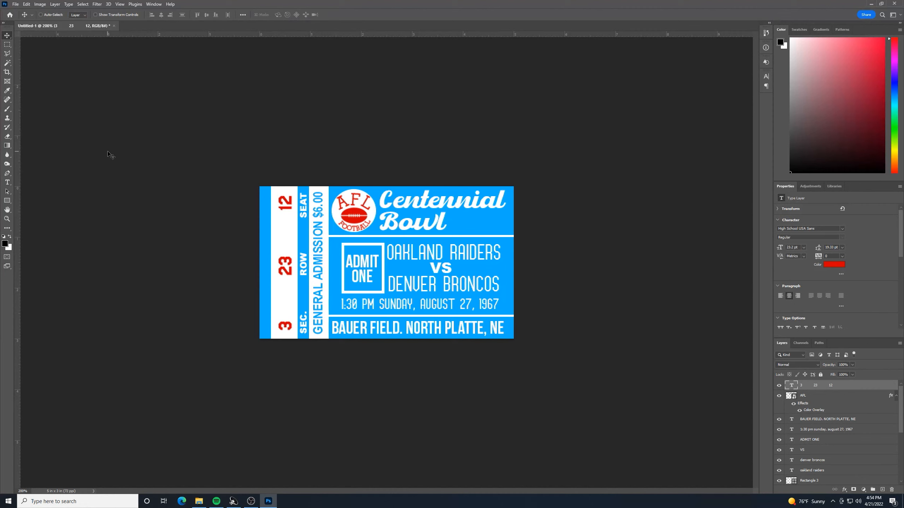
{"action": "key", "text": "Right"}
{"action": "key", "text": "Right"}
{"action": "key", "text": "Left"}
{"action": "key", "text": "Up"}
{"action": "key", "text": "Up"}
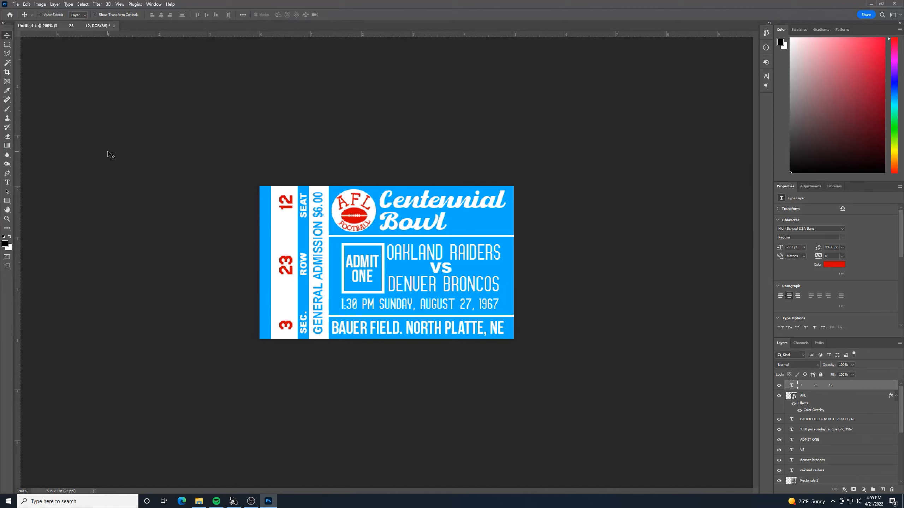
{"action": "key", "text": "Left"}
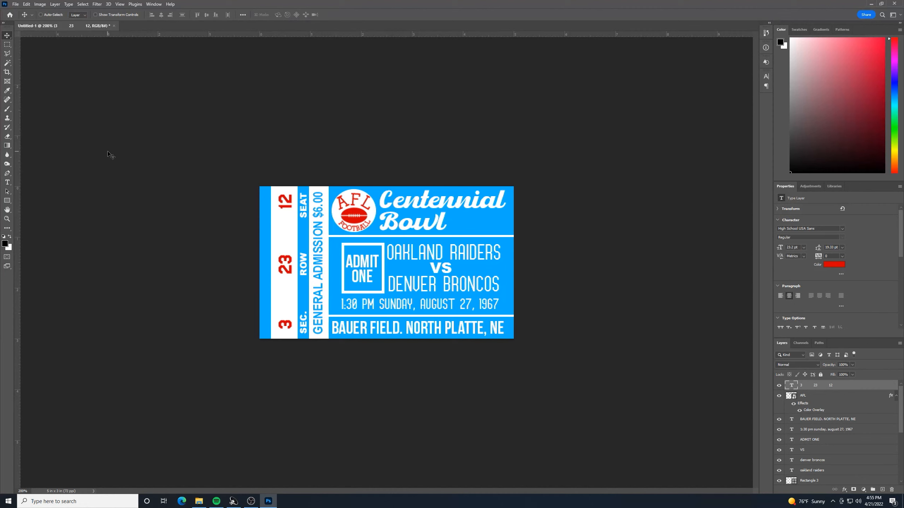
Tighten the spacing before the 12 and nudge the red numbers slightly left on the white strip
{"action": "left_click", "coordinate": [7, 183]}
{"action": "left_click", "coordinate": [288, 211]}
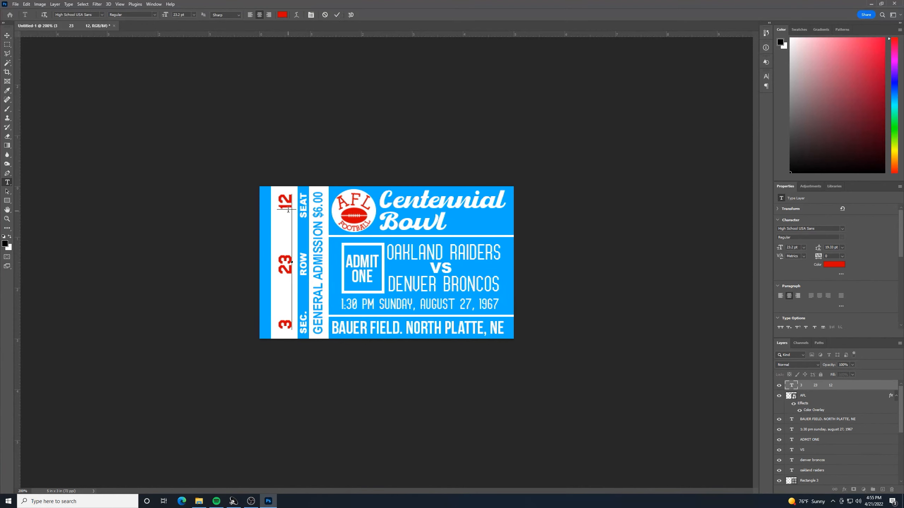
{"action": "key", "text": "BackSpace"}
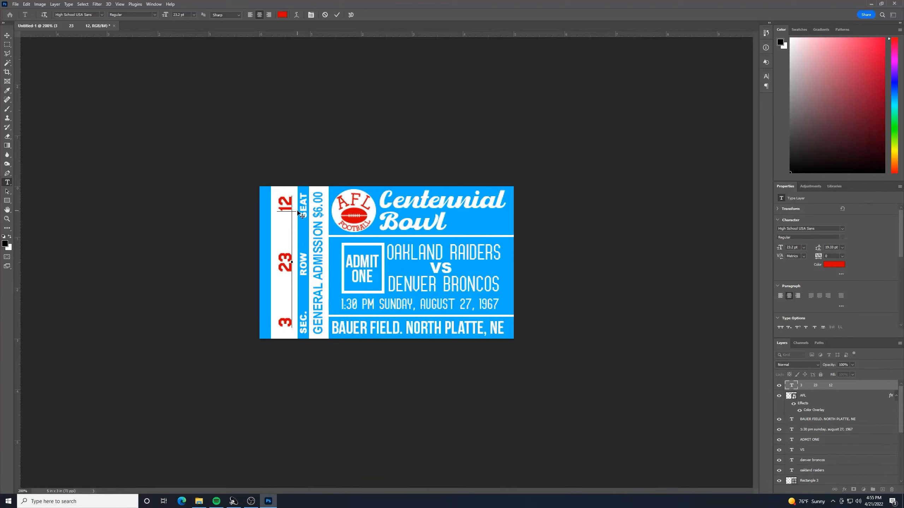
{"action": "key", "text": "BackSpace"}
{"action": "left_click", "coordinate": [7, 36]}
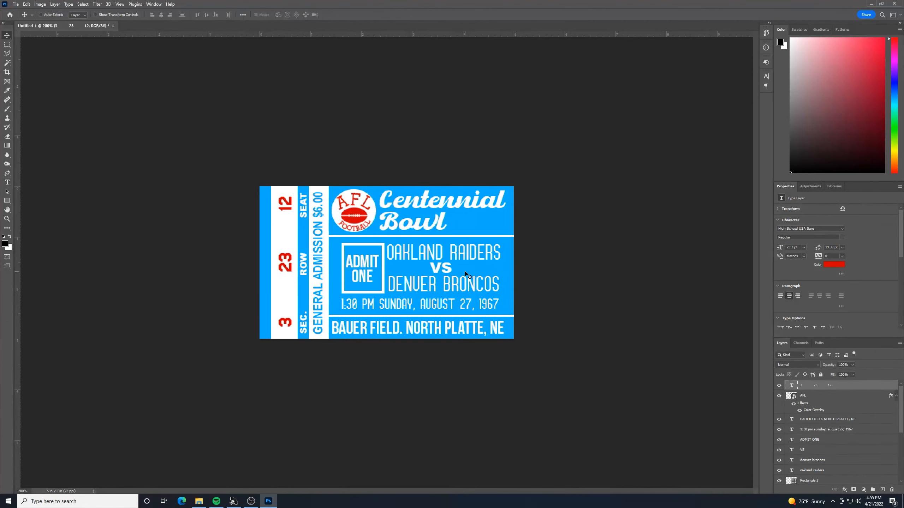
{"action": "key", "text": "Left"}
{"action": "key", "text": "Left"}
{"action": "key", "text": "Left"}
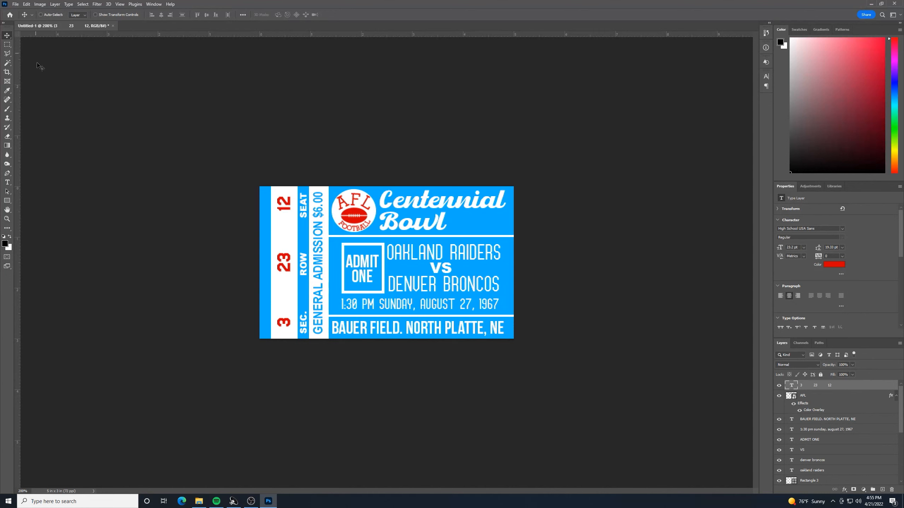
Tilt the red seat numbers by -1.68° and nudge them slightly up on the strip
{"action": "key", "text": "ctrl+t"}
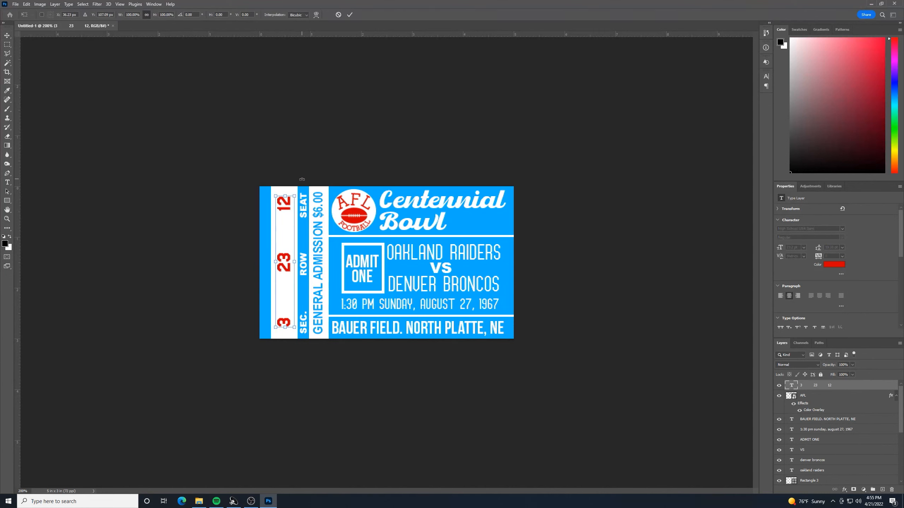
{"action": "left_click_drag", "start_coordinate": [302, 179], "coordinate": [299, 176]}
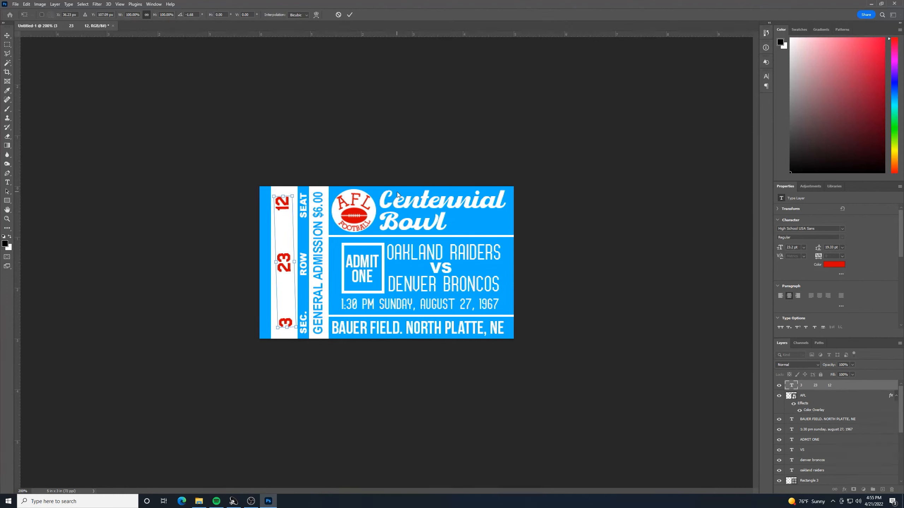
{"action": "key", "text": "Return"}
{"action": "key", "text": "Up"}
{"action": "key", "text": "Up"}
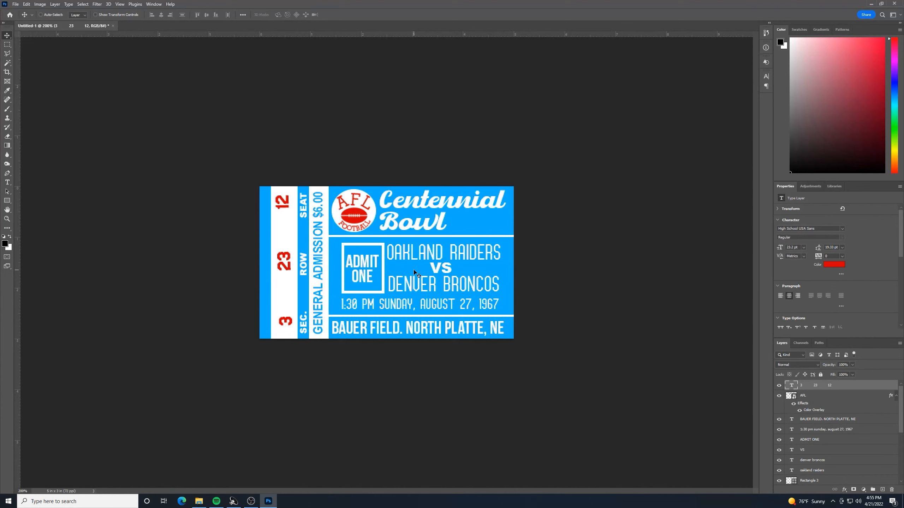
Place the torn brown paper image from Downloads over the ticket, enlarged to about 7.74 × 5.17 in, and shift it slightly up
{"action": "left_click", "coordinate": [199, 502]}
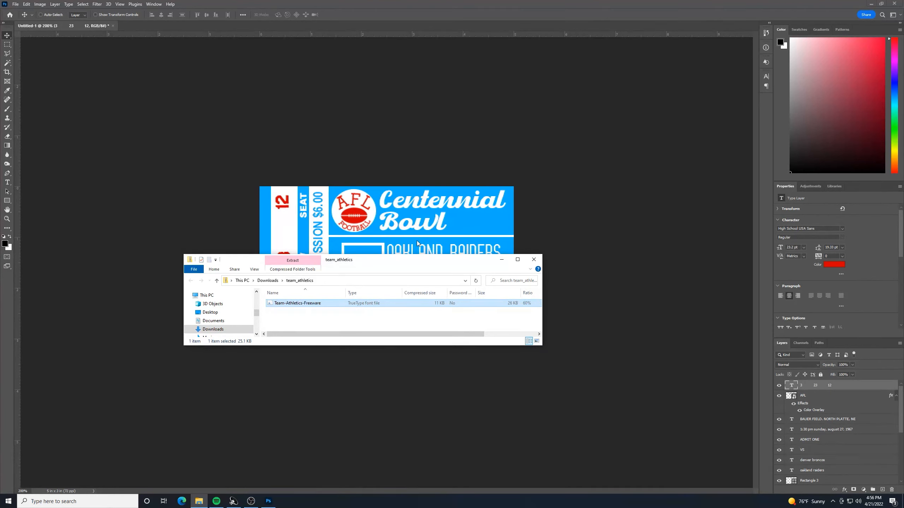
{"action": "left_click", "coordinate": [218, 282]}
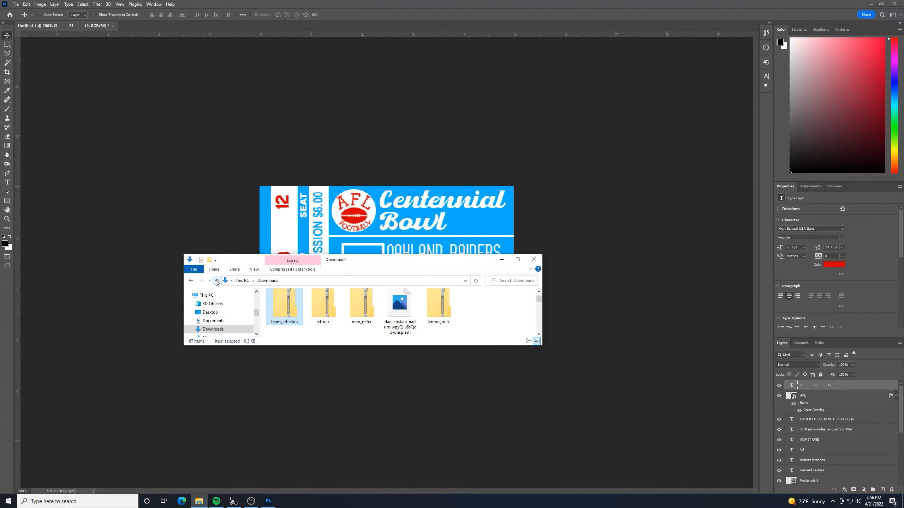
{"action": "left_click", "coordinate": [413, 310]}
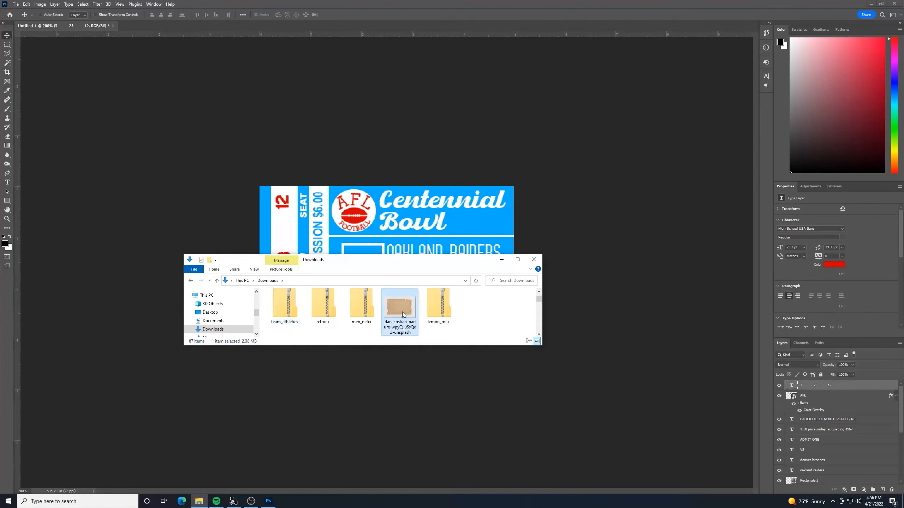
{"action": "left_click", "coordinate": [401, 229]}
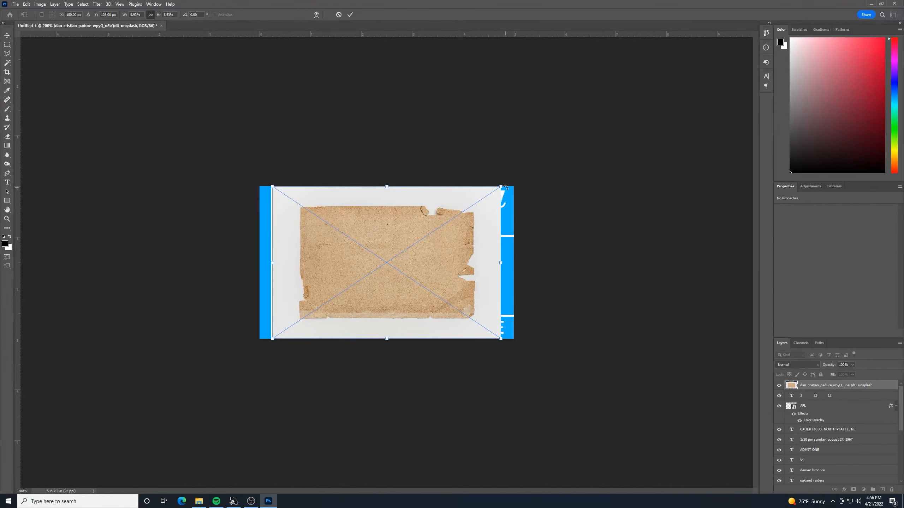
{"action": "left_click_drag", "start_coordinate": [504, 188], "coordinate": [589, 128]}
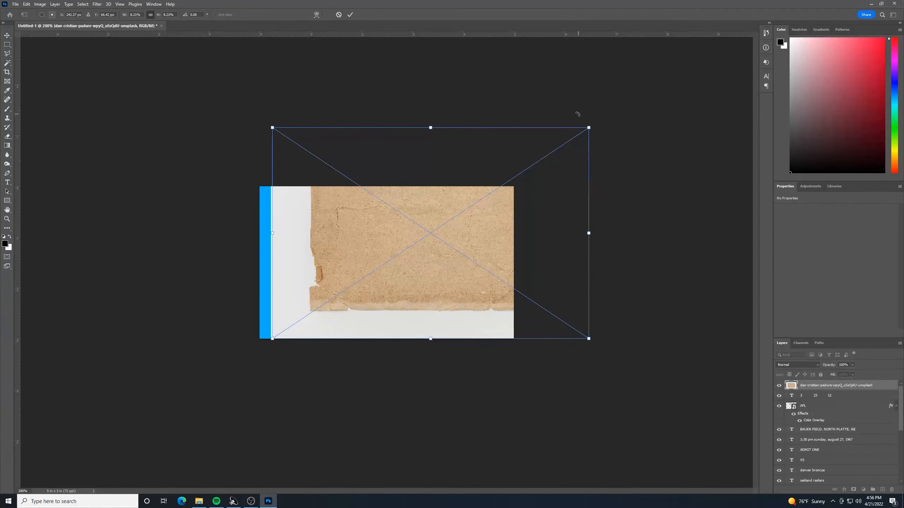
{"action": "left_click_drag", "start_coordinate": [270, 342], "coordinate": [173, 364]}
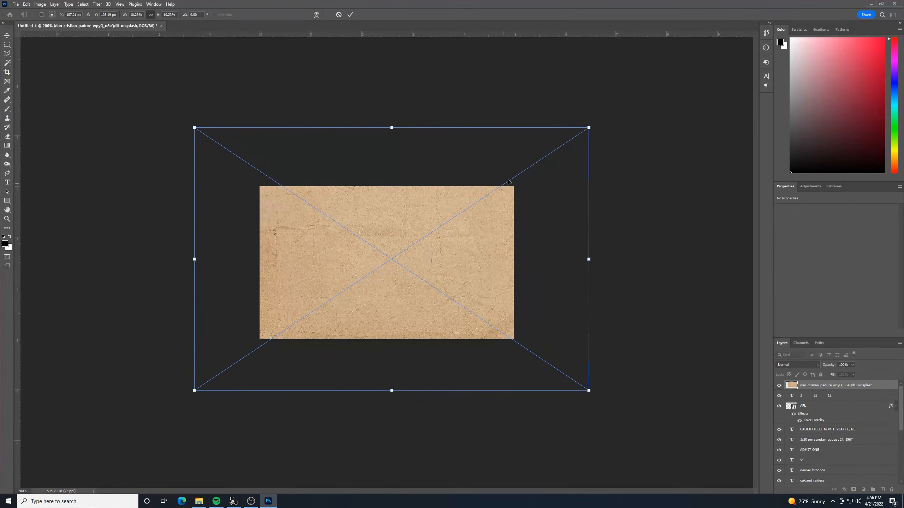
{"action": "left_click_drag", "start_coordinate": [590, 127], "coordinate": [599, 147]}
{"action": "key", "text": "Return"}
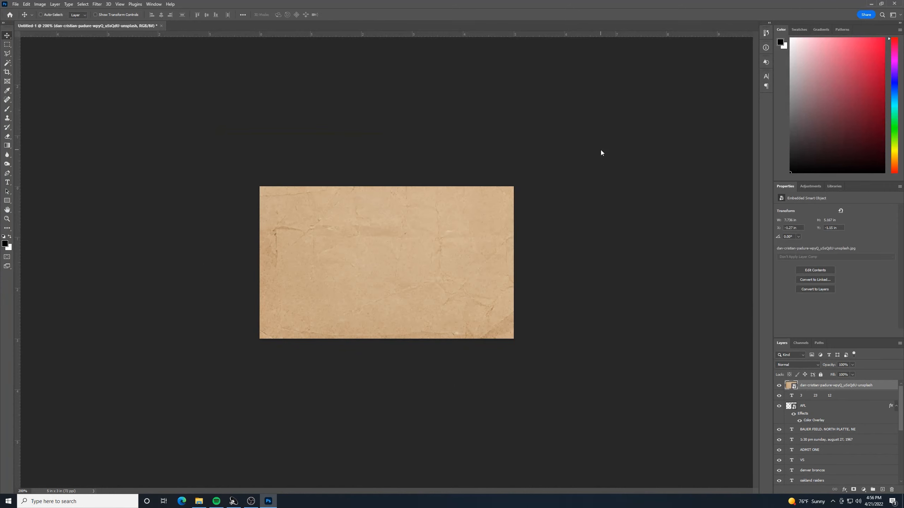
{"action": "key", "text": "Up"}
{"action": "key", "text": "Up"}
{"action": "key", "text": "Up"}
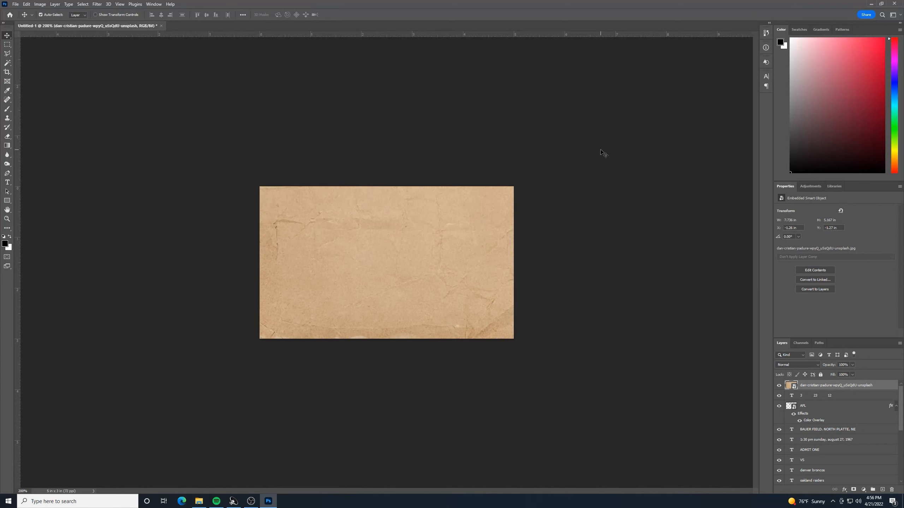
Set the paper texture layer's blend mode to Multiply
{"action": "key", "text": "ctrl+minus"}
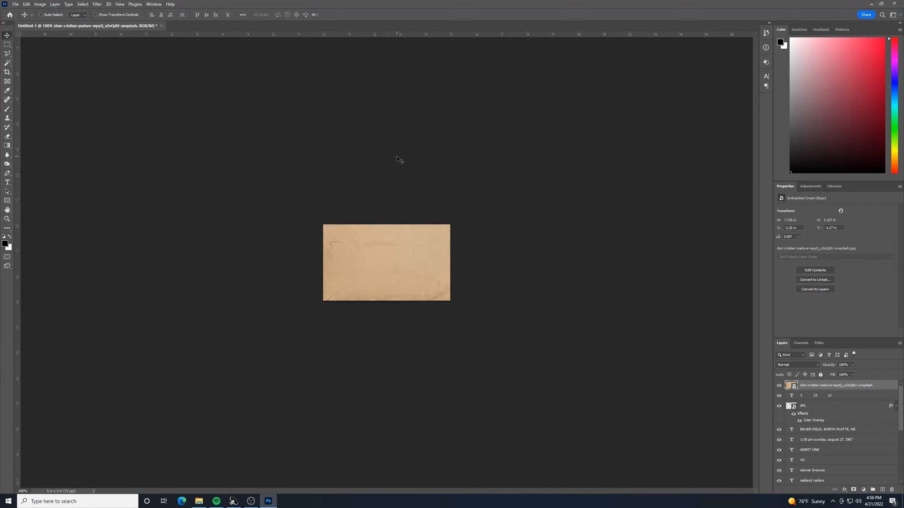
{"action": "key", "text": "ctrl+plus"}
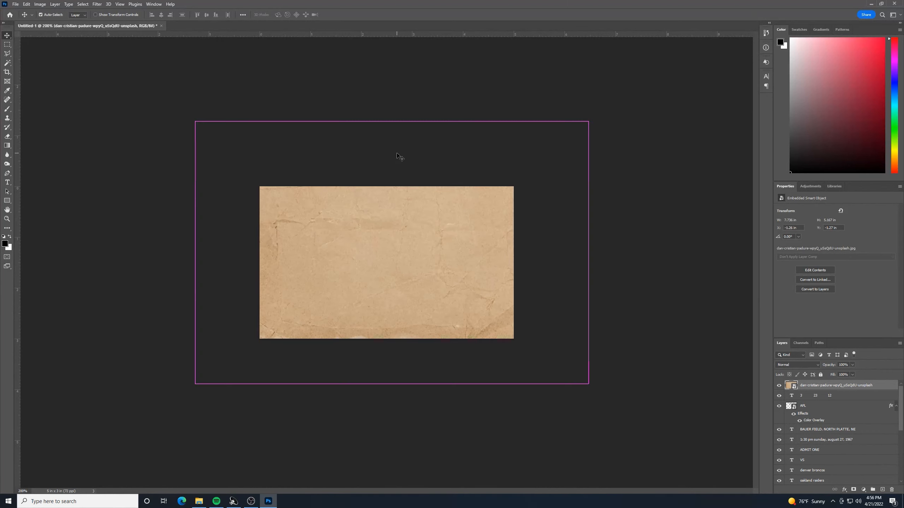
{"action": "left_click", "coordinate": [817, 366]}
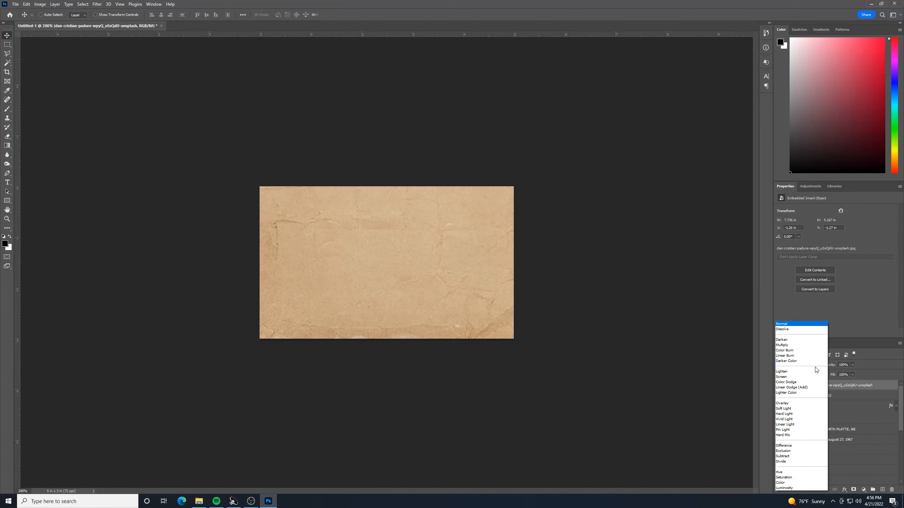
{"action": "left_click", "coordinate": [782, 345]}
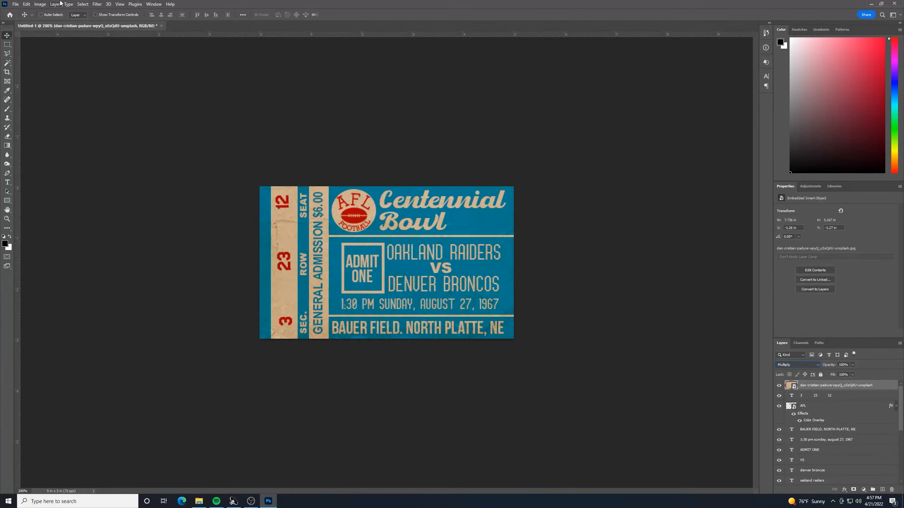
Apply a Brightness/Contrast adjustment to the paper texture layer with brightness -35 and contrast 100
{"action": "left_click", "coordinate": [38, 7]}
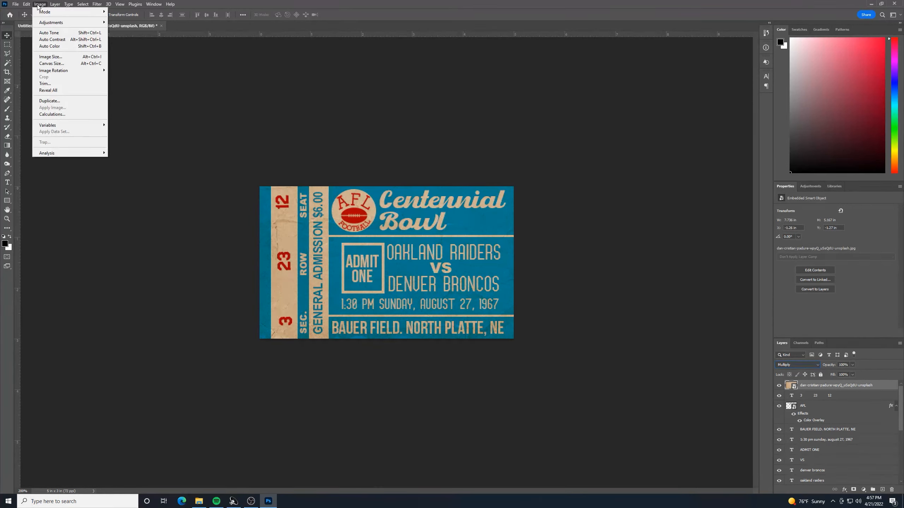
{"action": "mouse_move", "coordinate": [51, 23]}
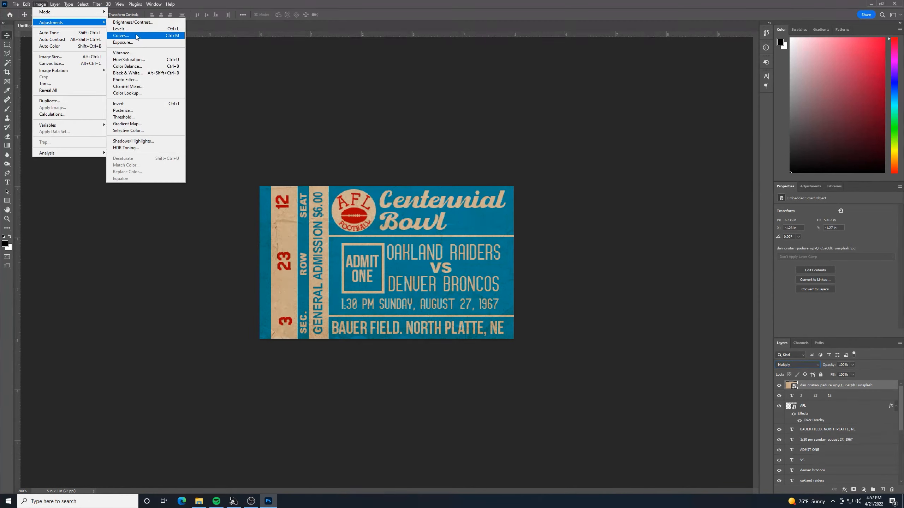
{"action": "left_click", "coordinate": [132, 22]}
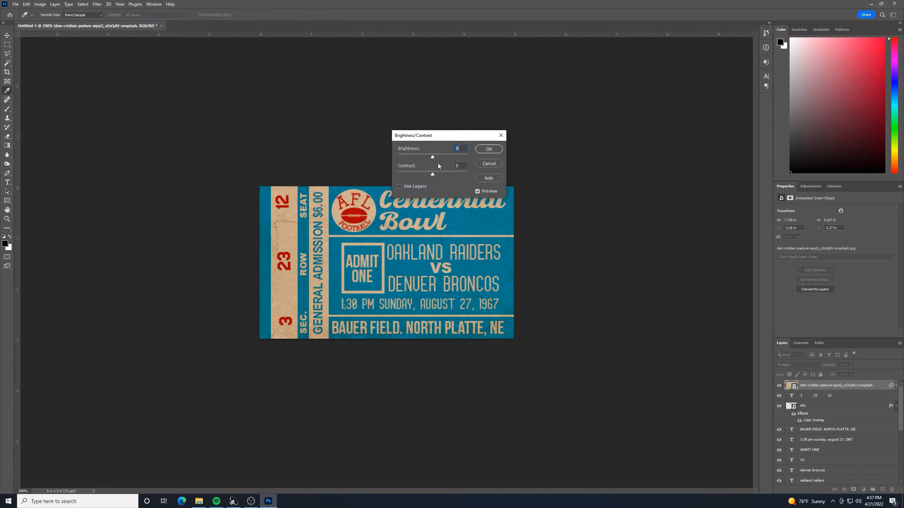
{"action": "left_click_drag", "start_coordinate": [435, 175], "coordinate": [500, 172]}
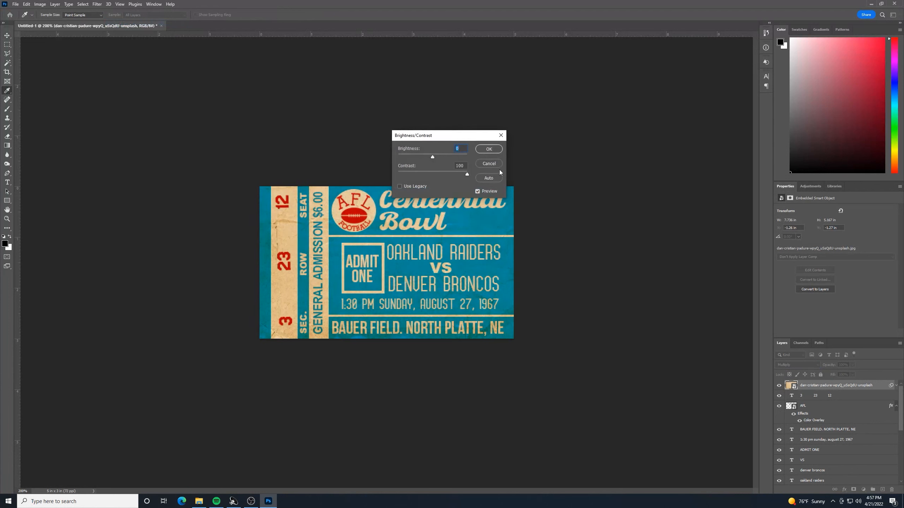
{"action": "key", "text": "Tab"}
{"action": "mouse_move", "coordinate": [448, 138]}
{"action": "left_mouse_down"}
{"action": "mouse_move", "coordinate": [477, 114]}
{"action": "mouse_move", "coordinate": [454, 138]}
{"action": "left_mouse_up"}
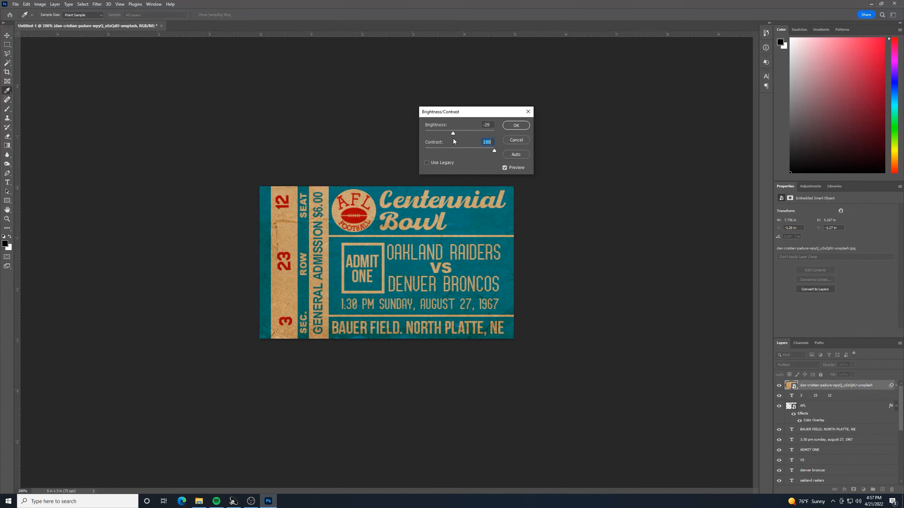
{"action": "key", "text": "shift+Tab"}
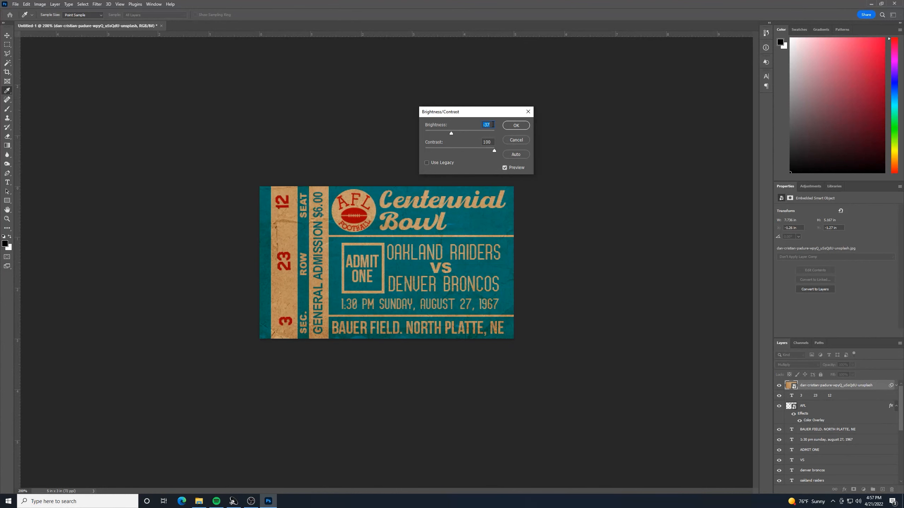
{"action": "left_click", "coordinate": [492, 124]}
{"action": "key", "text": "BackSpace"}
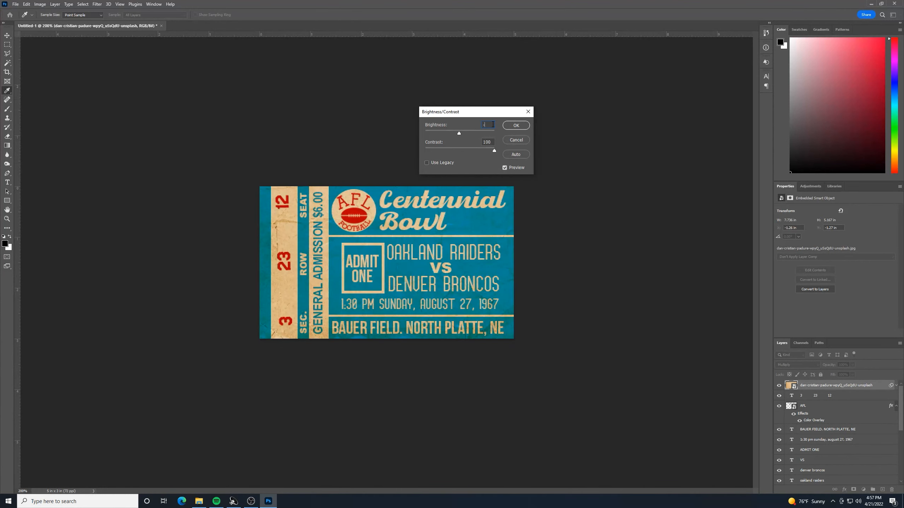
{"action": "type", "text": "5"}
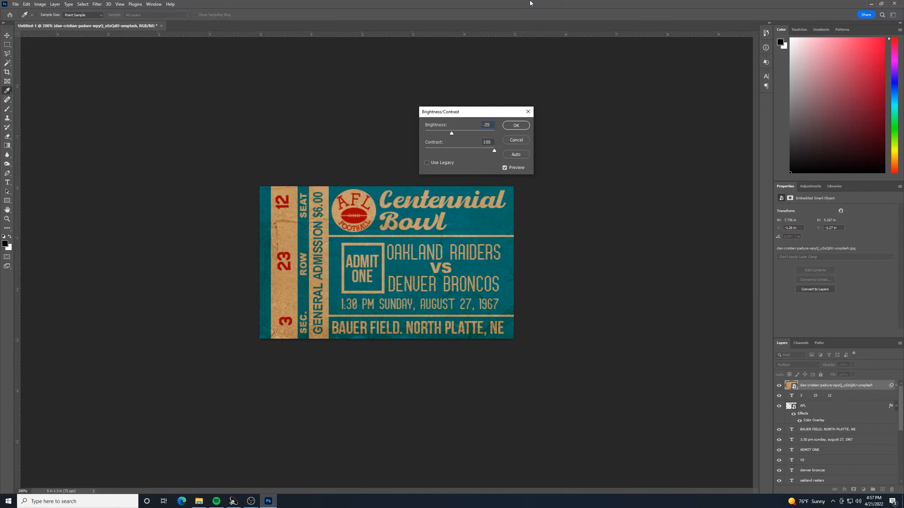
{"action": "left_click", "coordinate": [515, 127]}
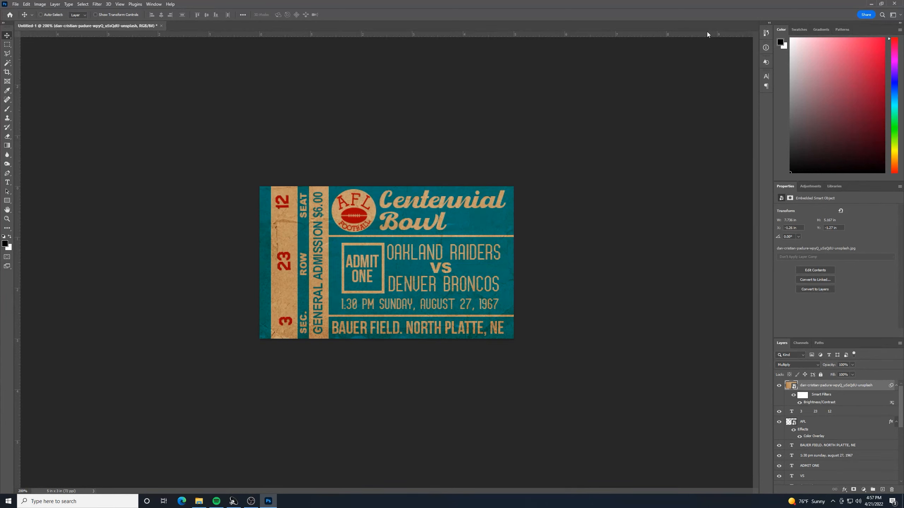
Create a new 8 × 8 in document at 72 pixels/inch with a white background and unlock its background layer
{"action": "left_click", "coordinate": [16, 4]}
{"action": "left_click", "coordinate": [20, 11]}
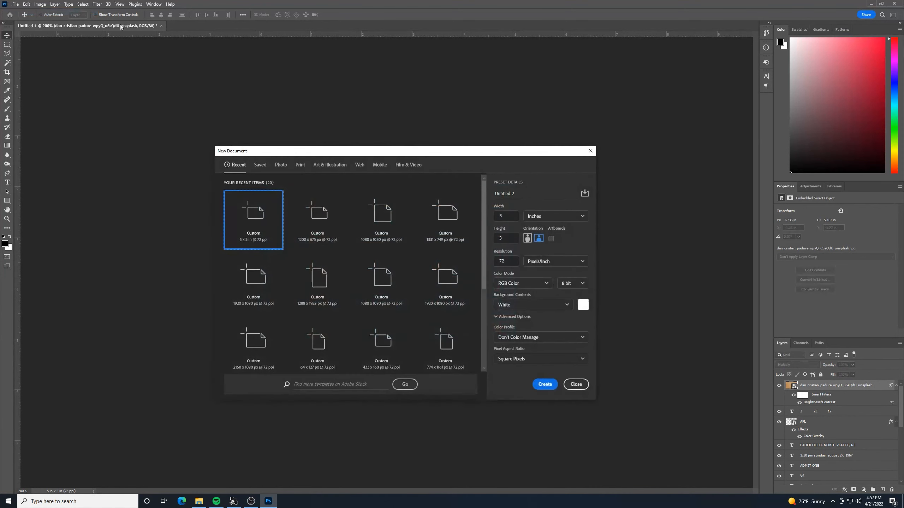
{"action": "left_click", "coordinate": [508, 216]}
{"action": "key", "text": "Tab"}
{"action": "left_click", "coordinate": [544, 384]}
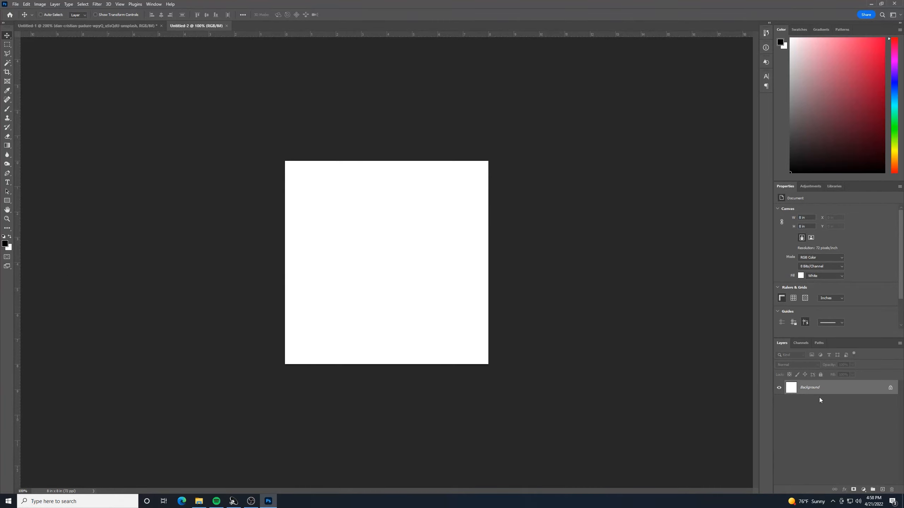
{"action": "left_click", "coordinate": [890, 388]}
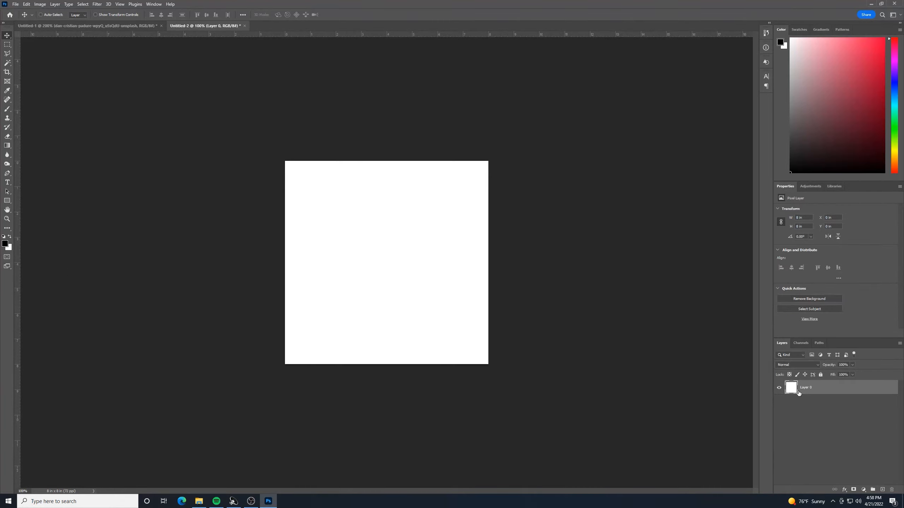
Give the white layer a reversed radial Foreground to Transparent gradient overlay at 10% opacity and 100% scale
{"action": "double_click", "coordinate": [831, 391]}
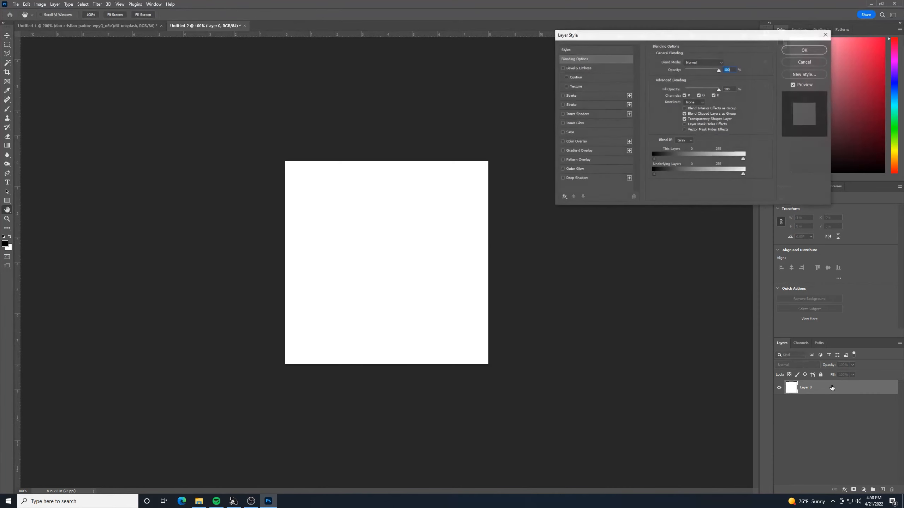
{"action": "left_click", "coordinate": [578, 152]}
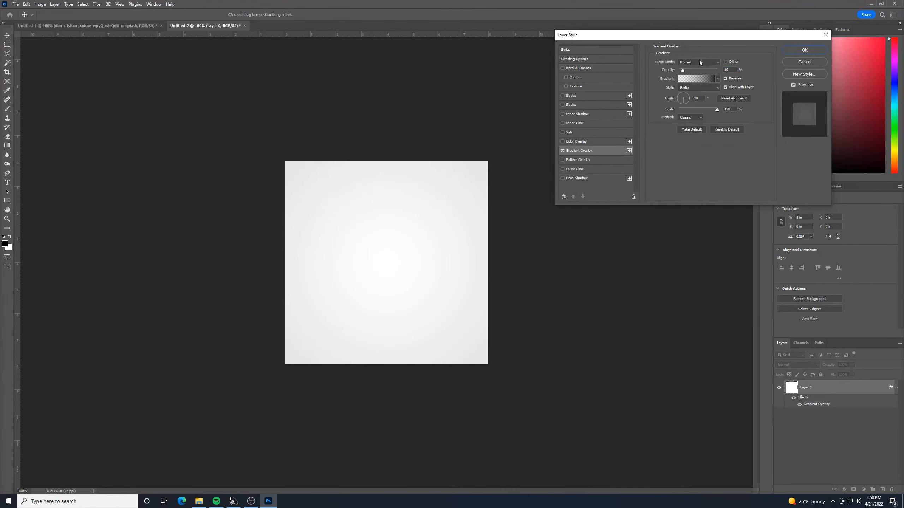
{"action": "left_click", "coordinate": [688, 79]}
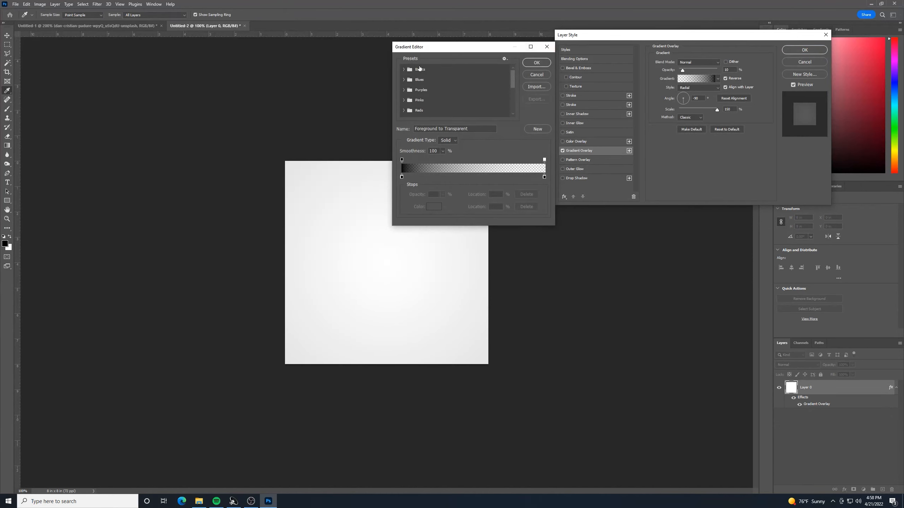
{"action": "left_click", "coordinate": [404, 70]}
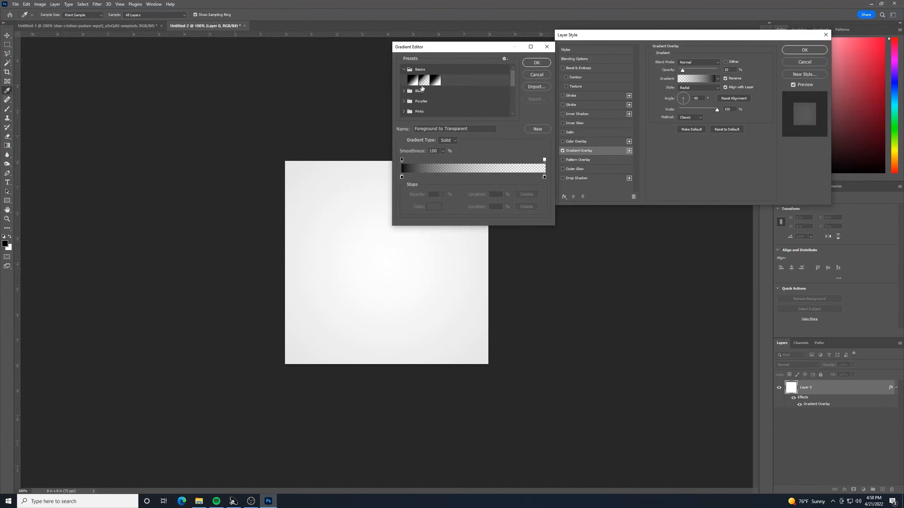
{"action": "left_click", "coordinate": [547, 46]}
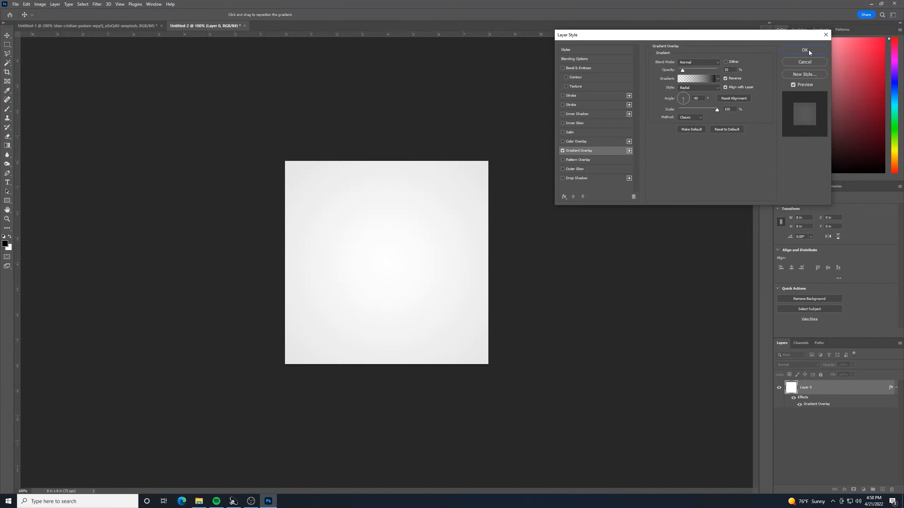
{"action": "left_click", "coordinate": [562, 151]}
{"action": "left_click", "coordinate": [562, 151]}
{"action": "left_click_drag", "start_coordinate": [717, 110], "coordinate": [690, 118]}
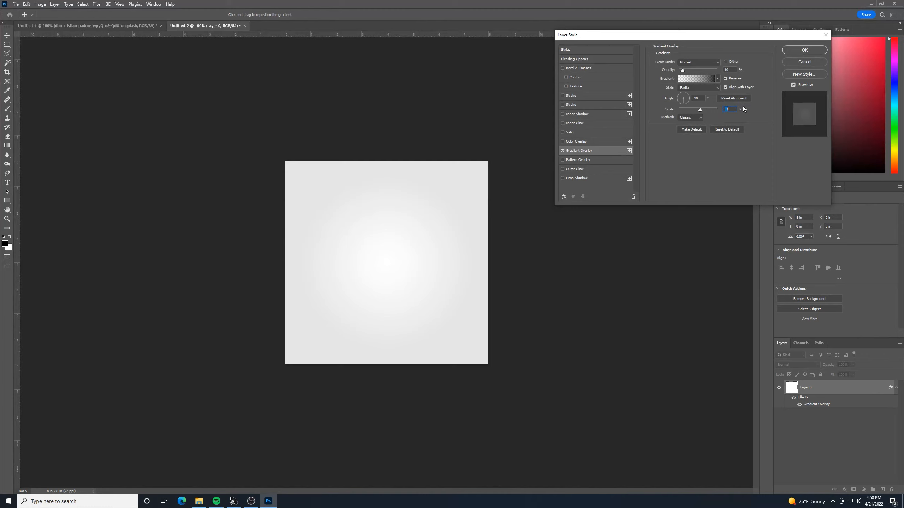
{"action": "type", "text": "100"}
{"action": "left_click", "coordinate": [810, 49]}
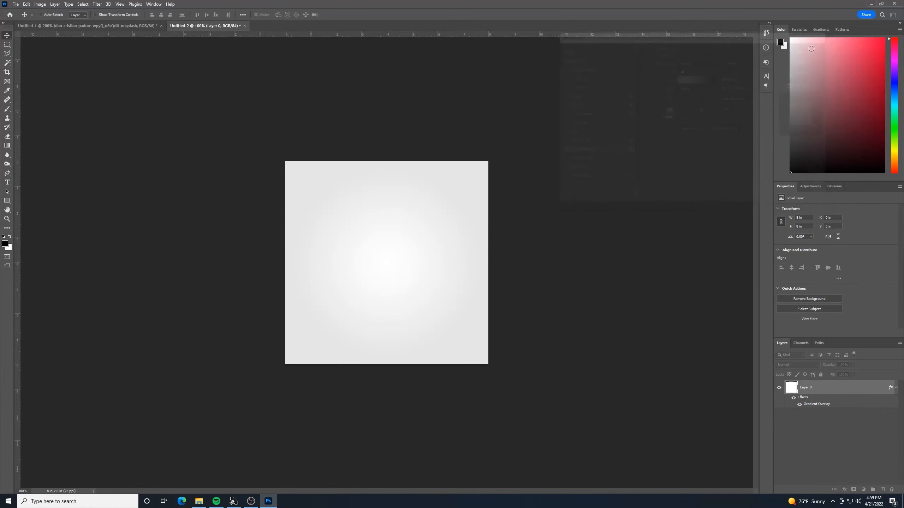
Return to the ticket document and unlock its background layer
{"action": "left_click", "coordinate": [134, 26]}
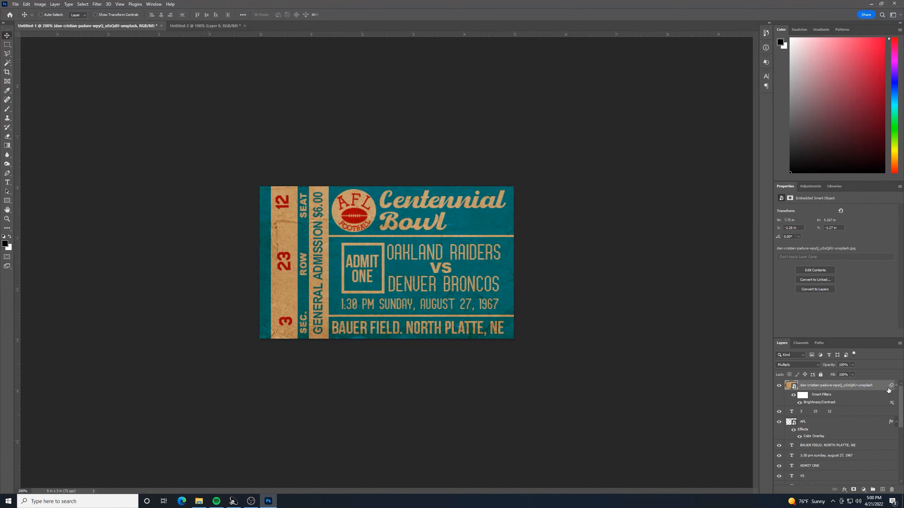
{"action": "scroll", "coordinate": [888, 390], "scroll_direction": "down", "scroll_amount": 10}
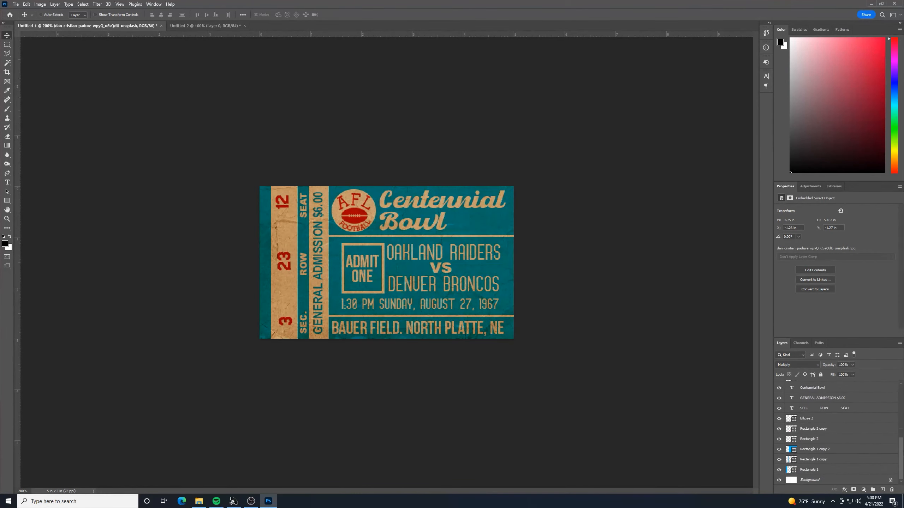
{"action": "left_click", "coordinate": [852, 470], "text": "shift"}
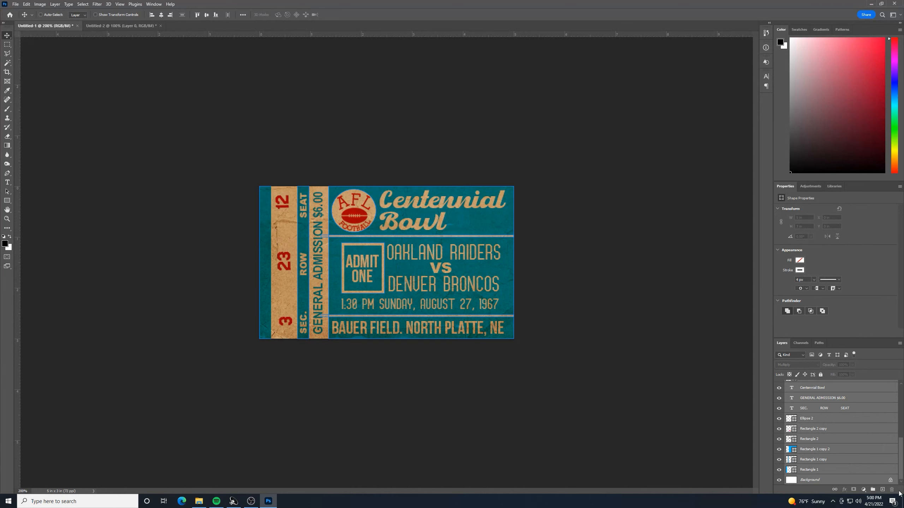
{"action": "left_click", "coordinate": [891, 481]}
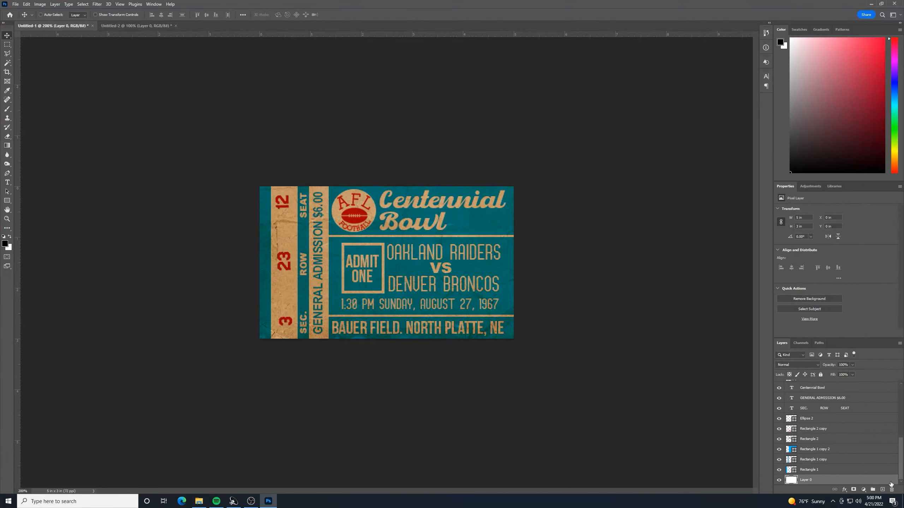
Duplicate all of the ticket's layers and convert the copies into a single smart object
{"action": "left_click_drag", "start_coordinate": [901, 465], "coordinate": [893, 366]}
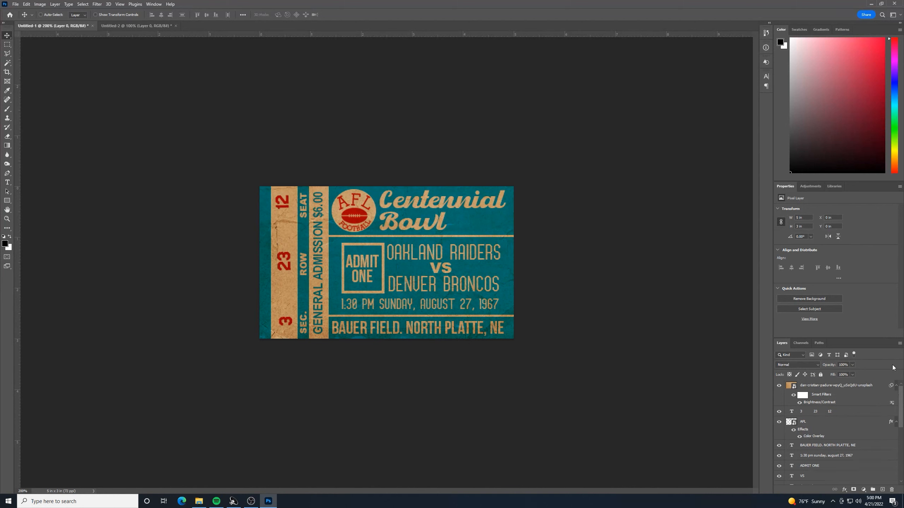
{"action": "left_click", "coordinate": [869, 390], "text": "shift"}
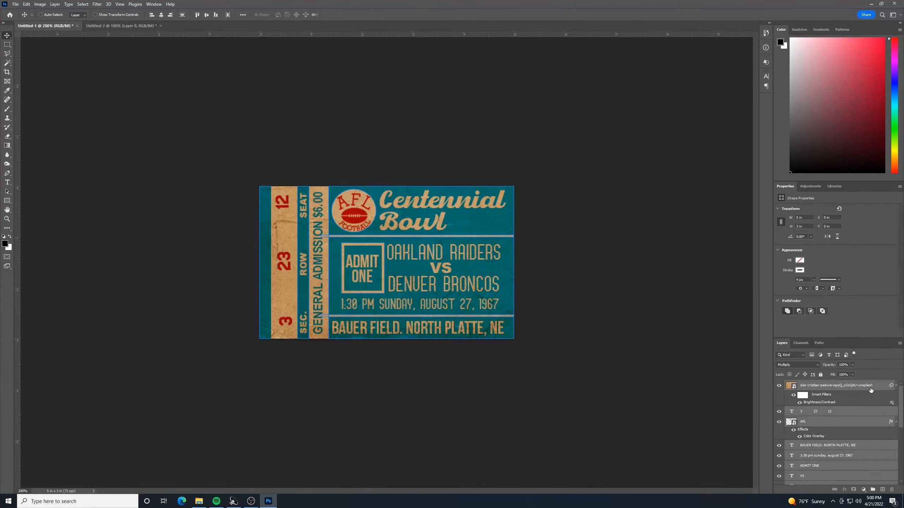
{"action": "right_click", "coordinate": [856, 415]}
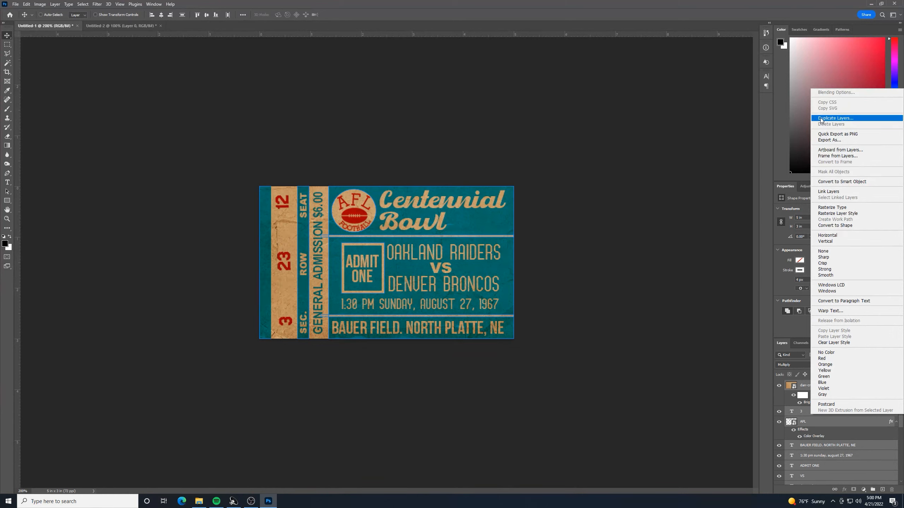
{"action": "left_click", "coordinate": [835, 118]}
{"action": "left_click", "coordinate": [515, 147]}
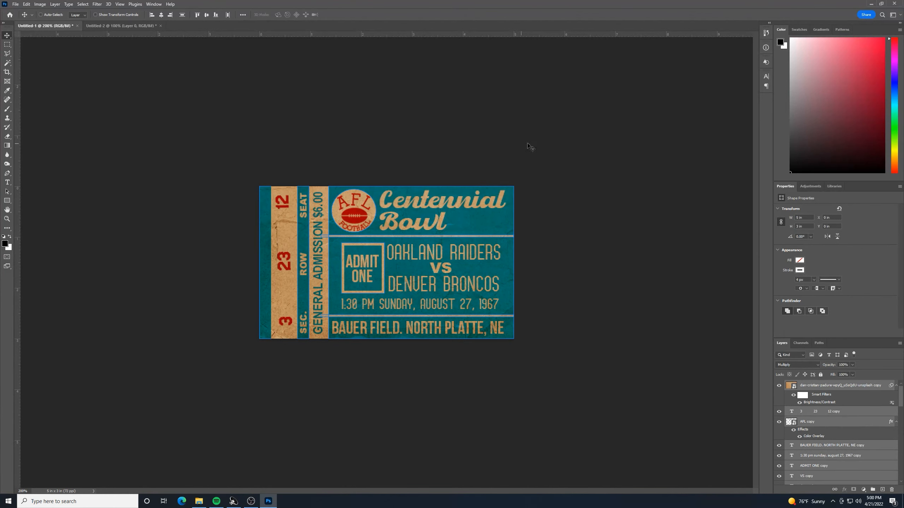
{"action": "right_click", "coordinate": [852, 412]}
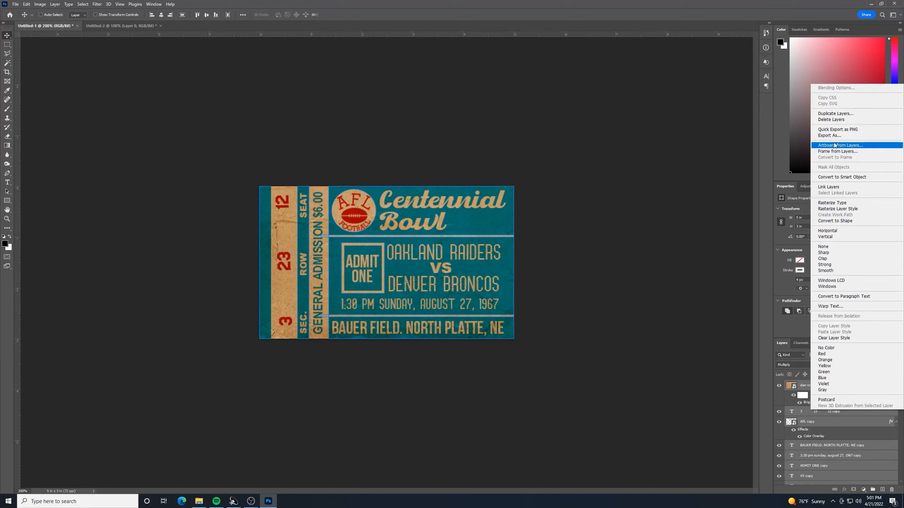
{"action": "left_click", "coordinate": [856, 178]}
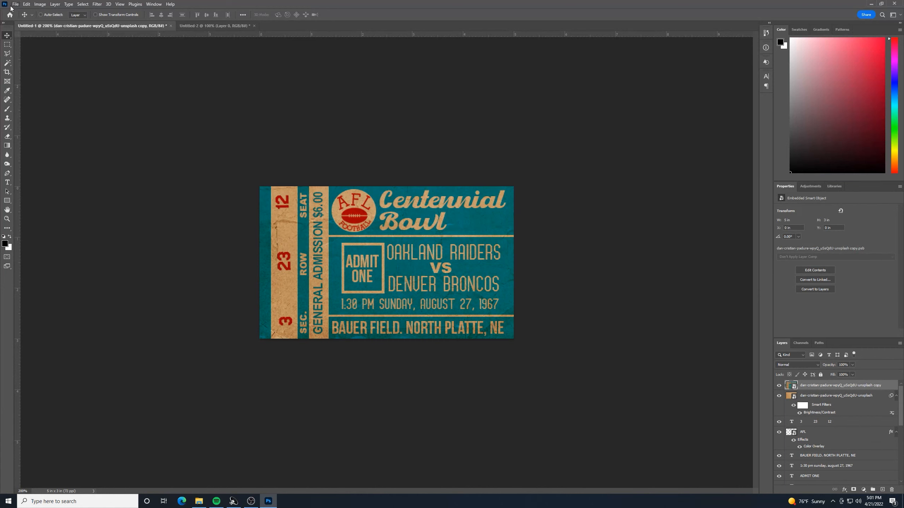
Select the whole ticket canvas, crop the image to it and clear the selection
{"action": "left_click", "coordinate": [7, 44]}
{"action": "key", "text": "ctrl+a"}
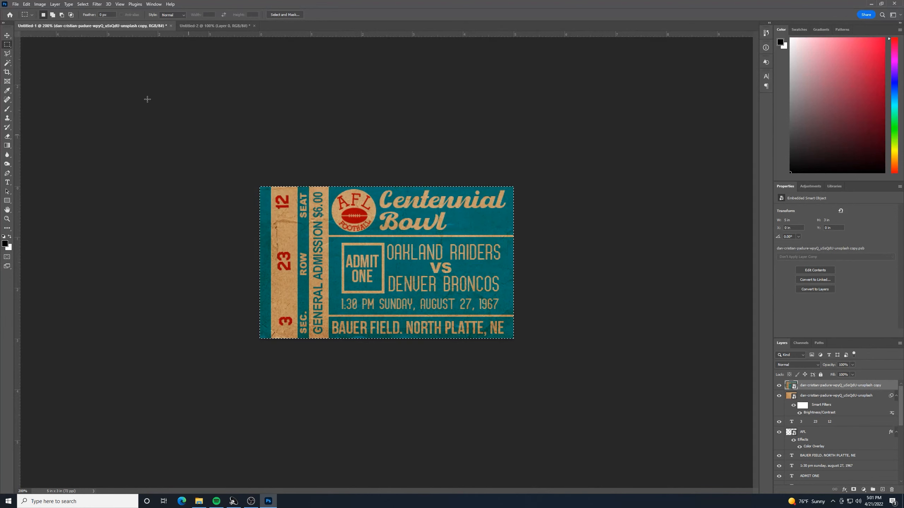
{"action": "left_click", "coordinate": [42, 5]}
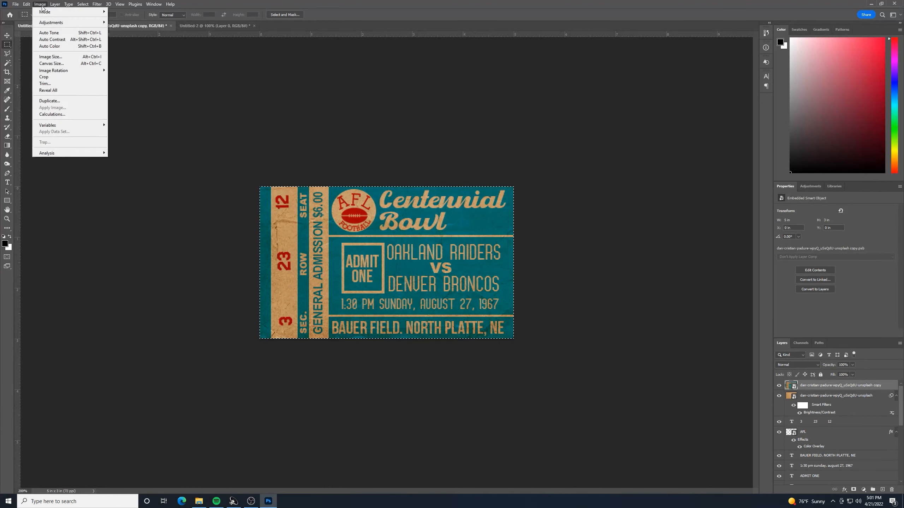
{"action": "left_click", "coordinate": [57, 79]}
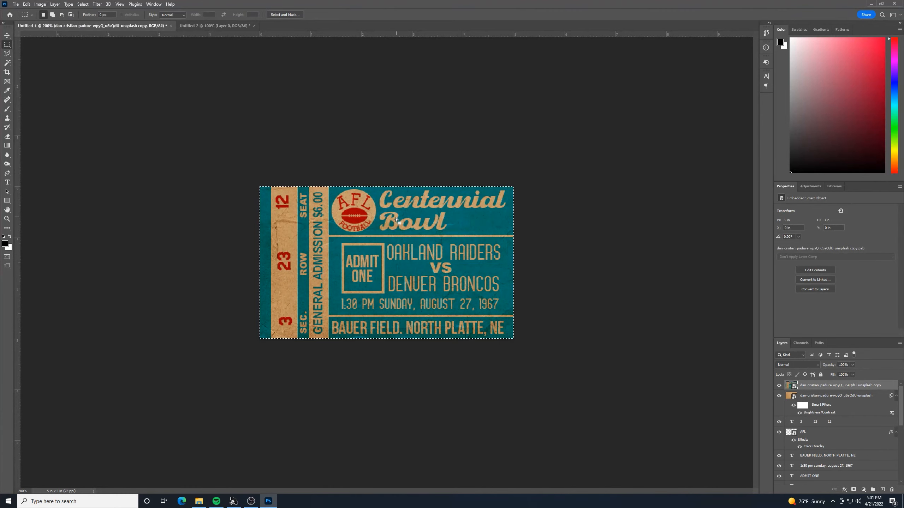
{"action": "key", "text": "ctrl+d"}
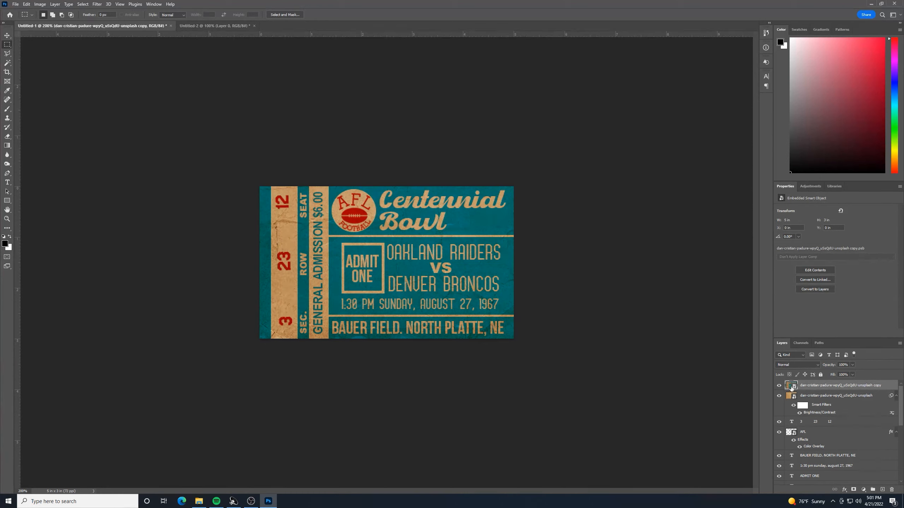
Copy the ticket smart object into the 8 × 8 in gradient document, placed near the centre
{"action": "left_click_drag", "start_coordinate": [790, 387], "coordinate": [389, 258]}
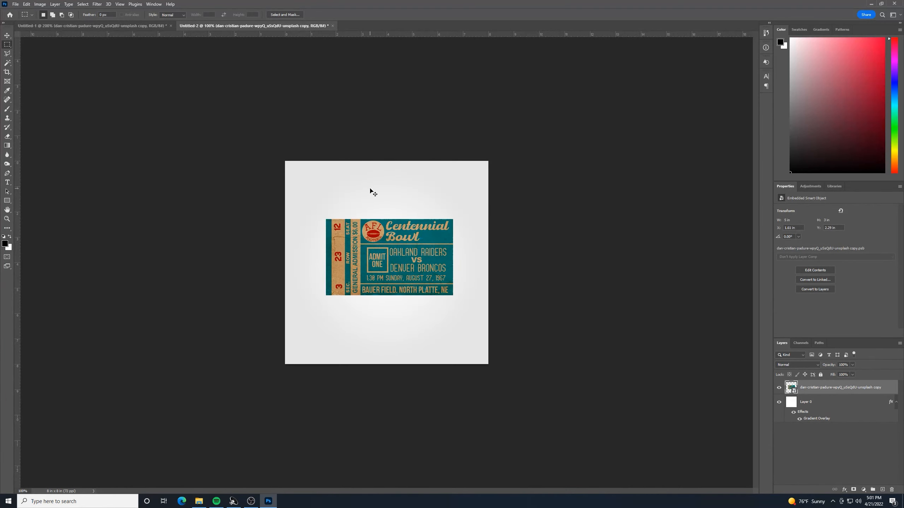
{"action": "key", "text": "ctrl+plus"}
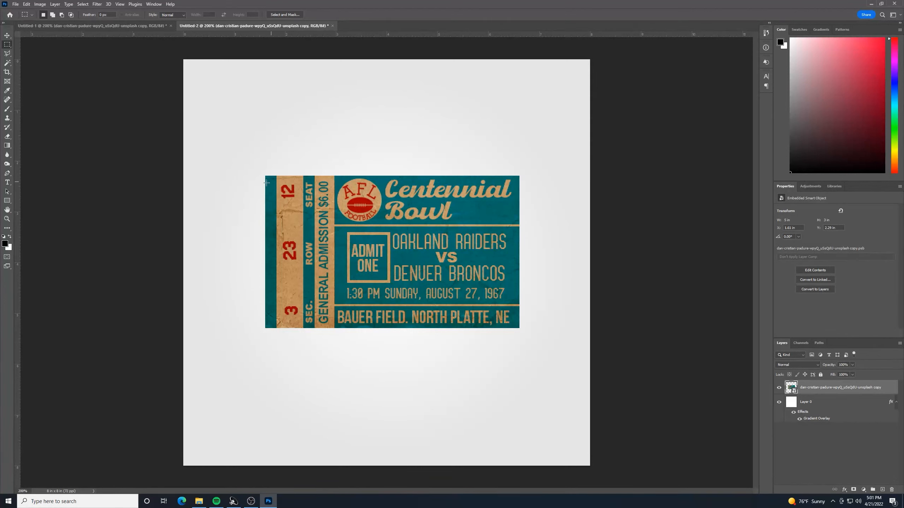
Activate the Eraser with the Rough Ink brush and rasterize the ticket layer
{"action": "left_click", "coordinate": [7, 136]}
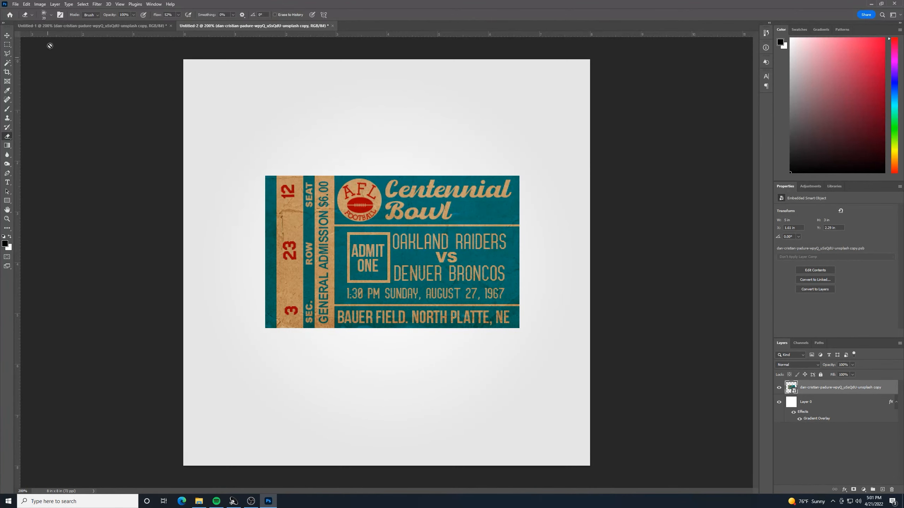
{"action": "left_click", "coordinate": [51, 14]}
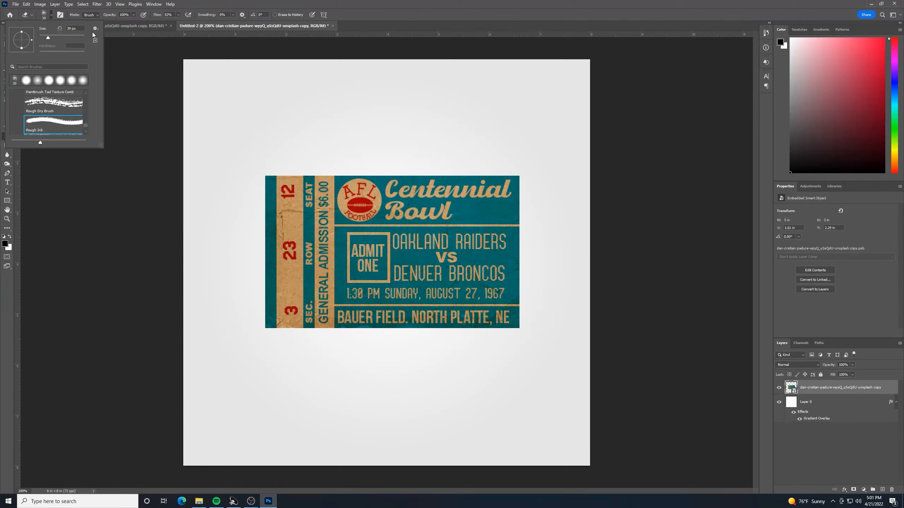
{"action": "left_click", "coordinate": [51, 14]}
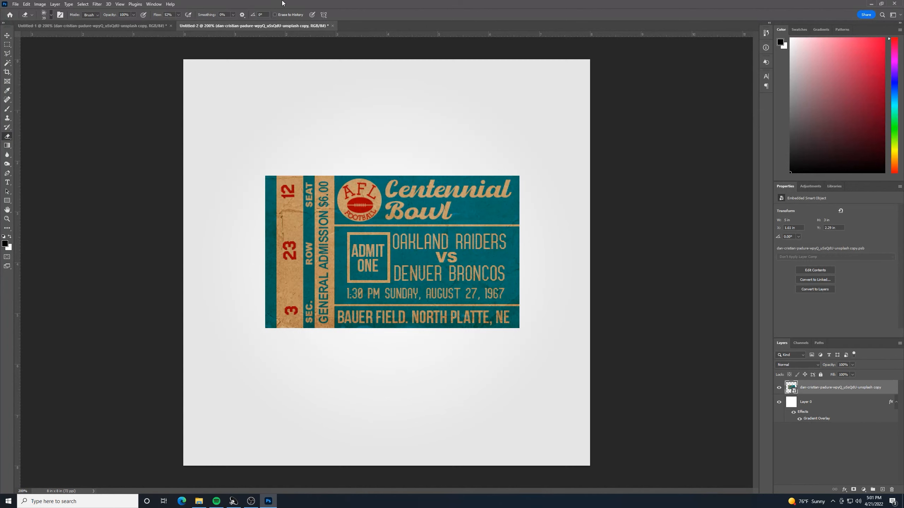
{"action": "right_click", "coordinate": [836, 383]}
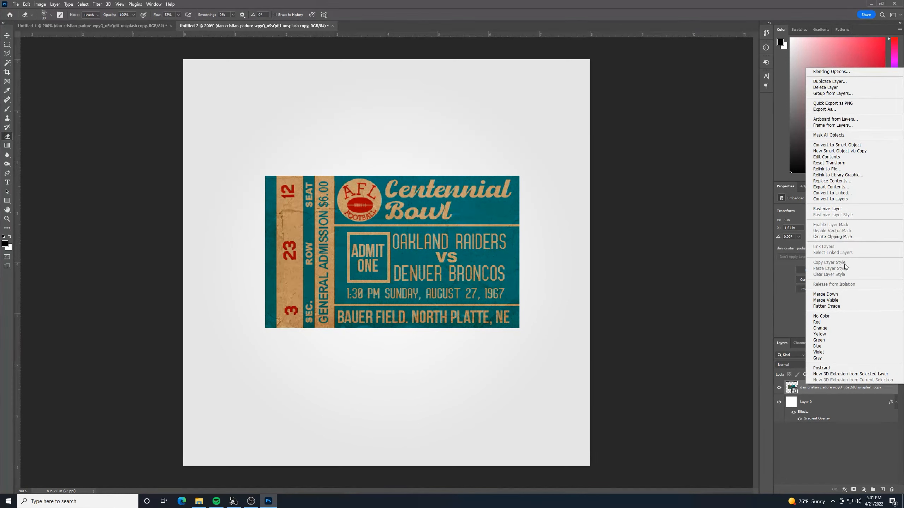
{"action": "left_click", "coordinate": [840, 209]}
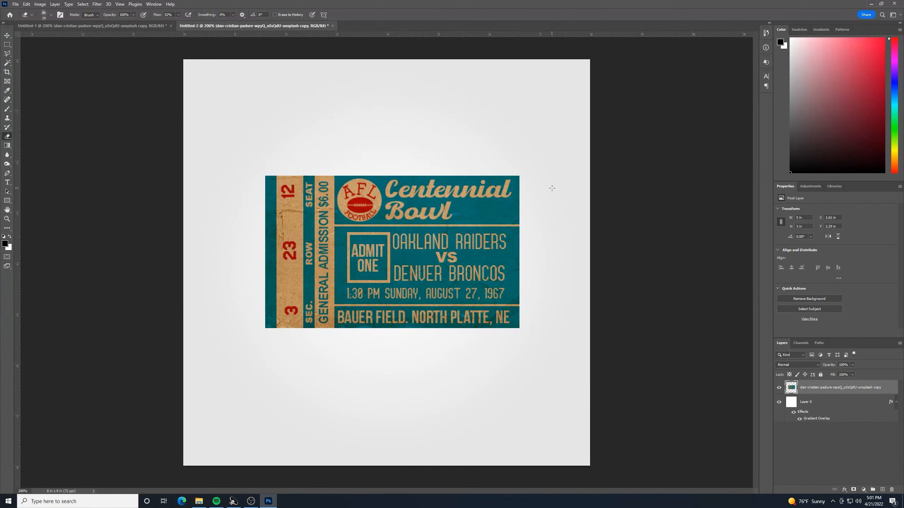
Erase unevenly along all four edges of the ticket to give it a rough, worn outline
{"action": "key", "text": "ctrl+plus"}
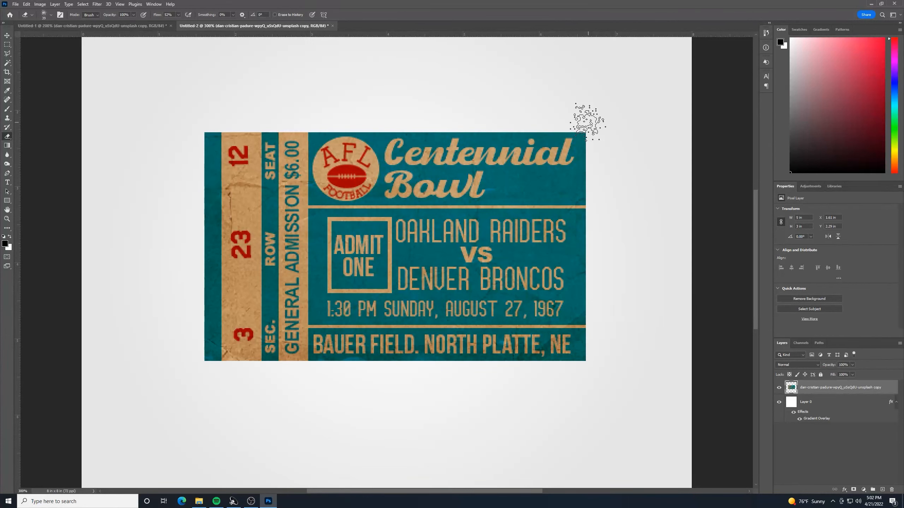
{"action": "mouse_move", "coordinate": [588, 123]}
{"action": "left_mouse_down"}
{"action": "mouse_move", "coordinate": [179, 121]}
{"action": "mouse_move", "coordinate": [621, 119]}
{"action": "left_mouse_up"}
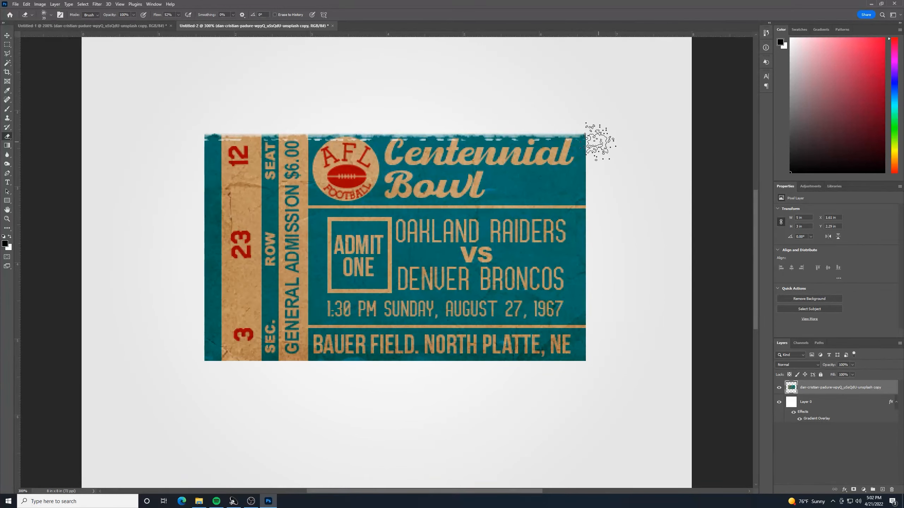
{"action": "mouse_move", "coordinate": [599, 141]}
{"action": "left_mouse_down"}
{"action": "mouse_move", "coordinate": [591, 378]}
{"action": "mouse_move", "coordinate": [584, 118]}
{"action": "left_mouse_up"}
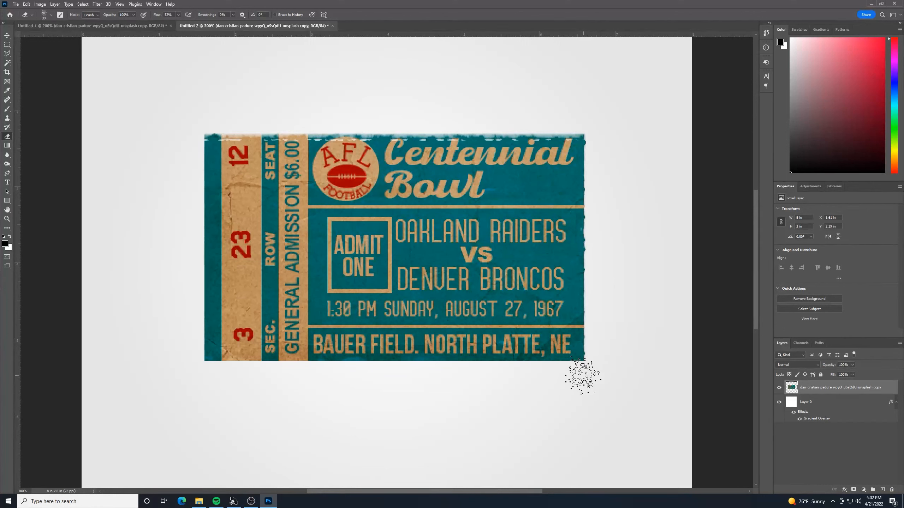
{"action": "mouse_move", "coordinate": [583, 377]}
{"action": "left_mouse_down"}
{"action": "mouse_move", "coordinate": [468, 385]}
{"action": "mouse_move", "coordinate": [186, 373]}
{"action": "mouse_move", "coordinate": [534, 393]}
{"action": "mouse_move", "coordinate": [571, 364]}
{"action": "left_mouse_up"}
{"action": "key", "text": "ctrl+z"}
{"action": "mouse_move", "coordinate": [191, 141]}
{"action": "left_mouse_down"}
{"action": "mouse_move", "coordinate": [200, 361]}
{"action": "mouse_move", "coordinate": [190, 119]}
{"action": "mouse_move", "coordinate": [199, 328]}
{"action": "left_mouse_up"}
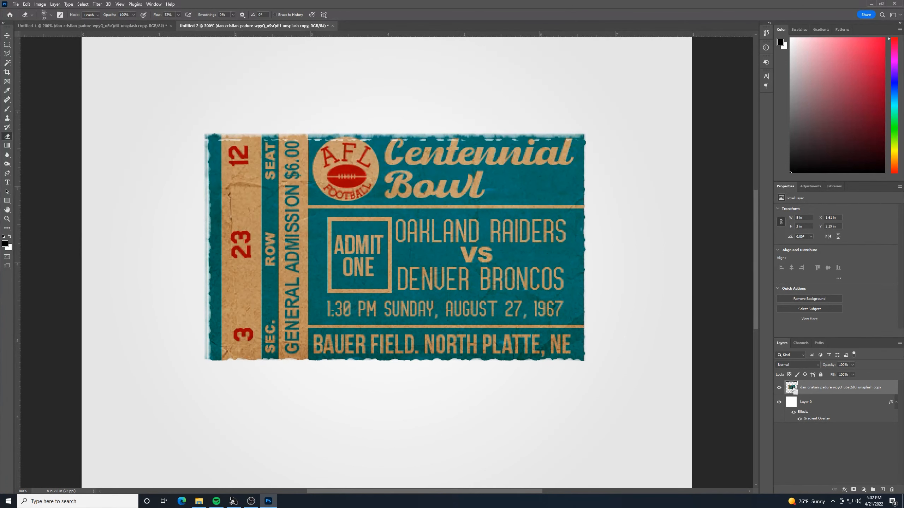
{"action": "left_click", "coordinate": [793, 388], "text": "ctrl"}
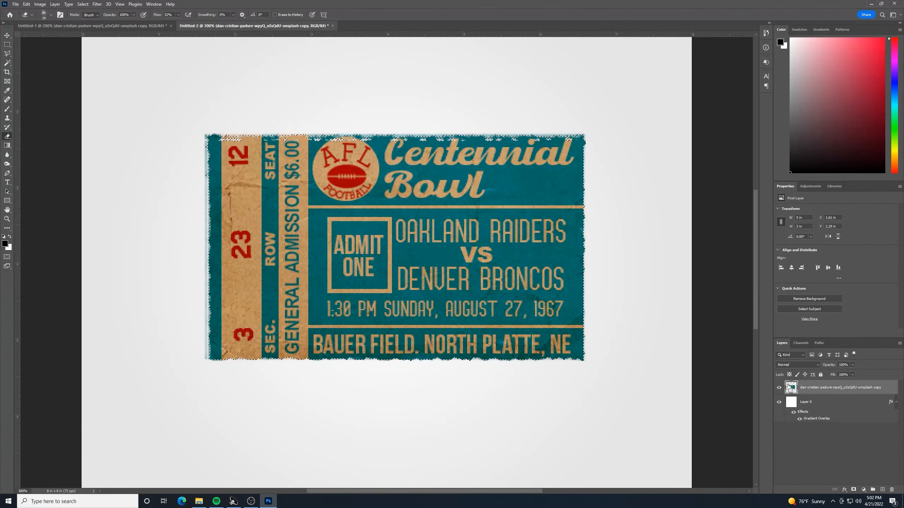
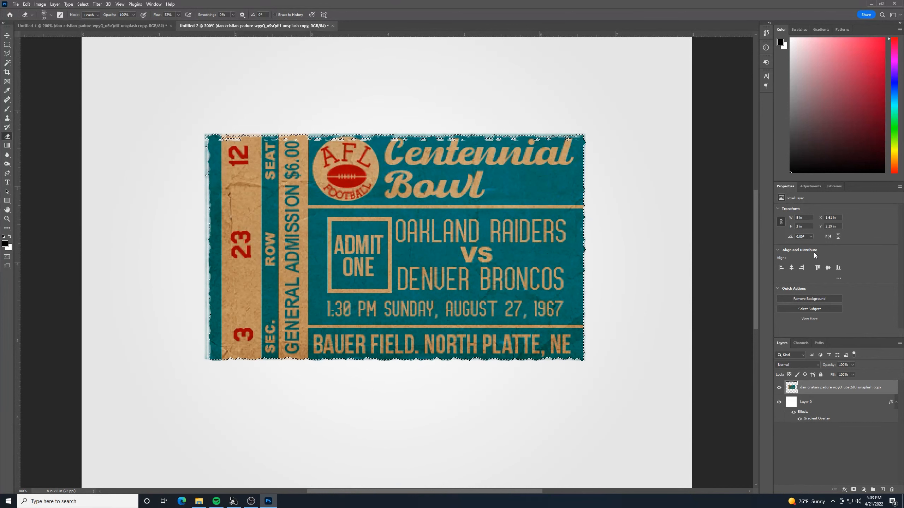
{"action": "key", "text": "ctrl+a"}
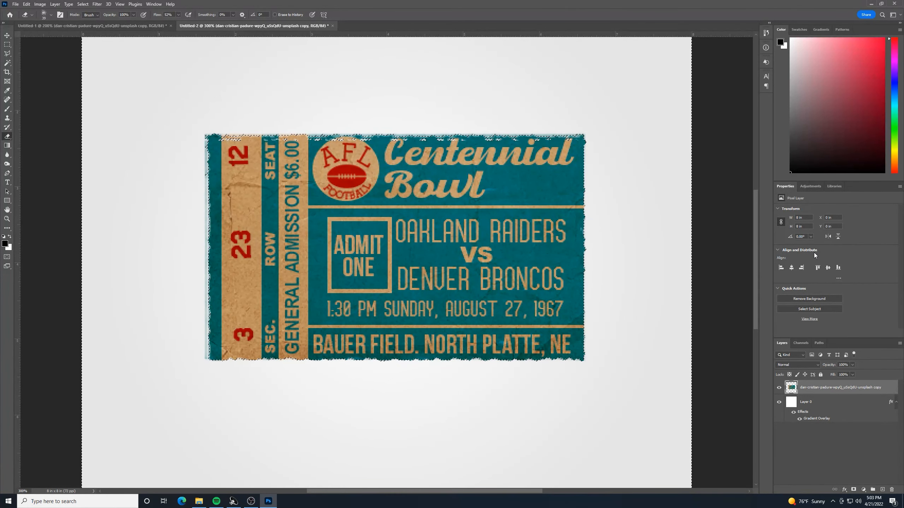
{"action": "key", "text": "ctrl+d"}
Duplicate the rough-edged ticket layer within the same document, keeping the default copy name
{"action": "key", "text": "ctrl+minus"}
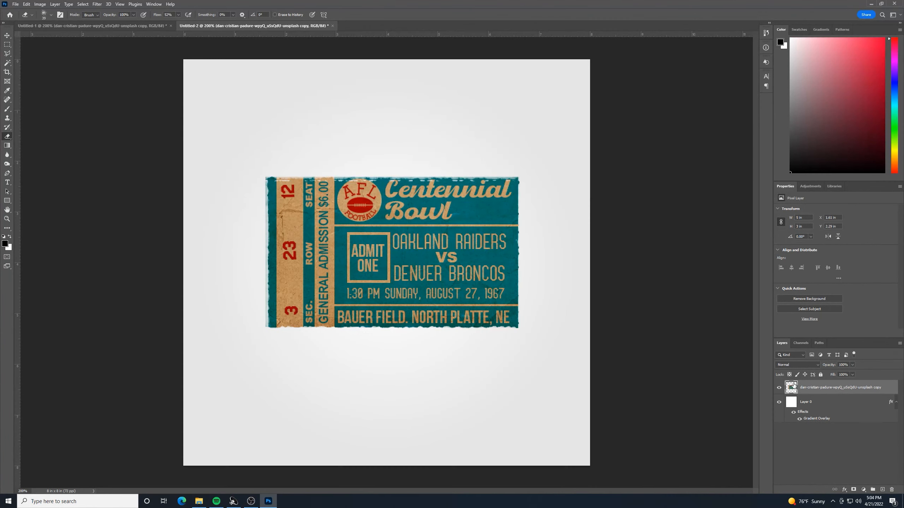
{"action": "right_click", "coordinate": [847, 387]}
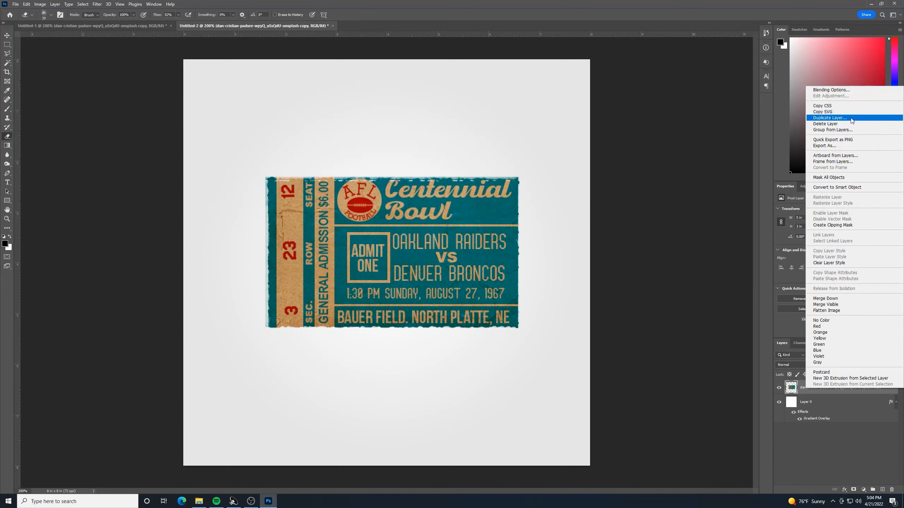
{"action": "left_click", "coordinate": [840, 118]}
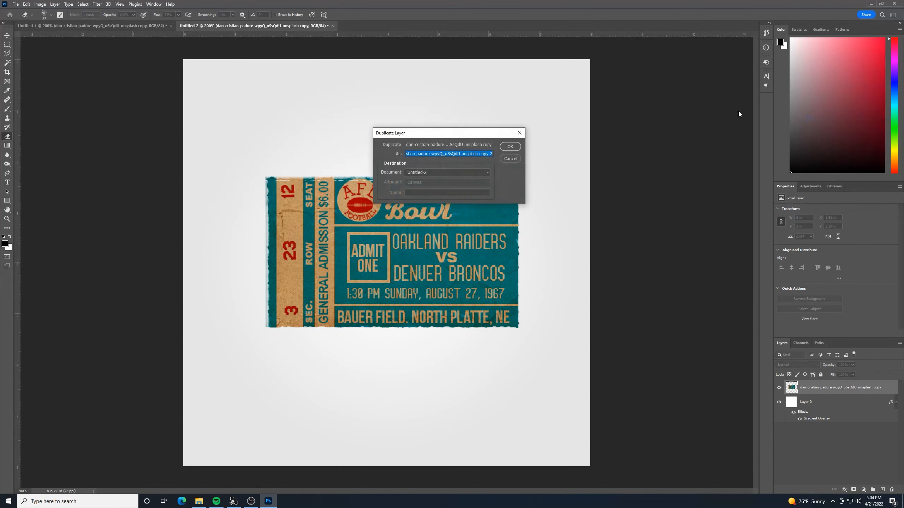
{"action": "left_click", "coordinate": [512, 148]}
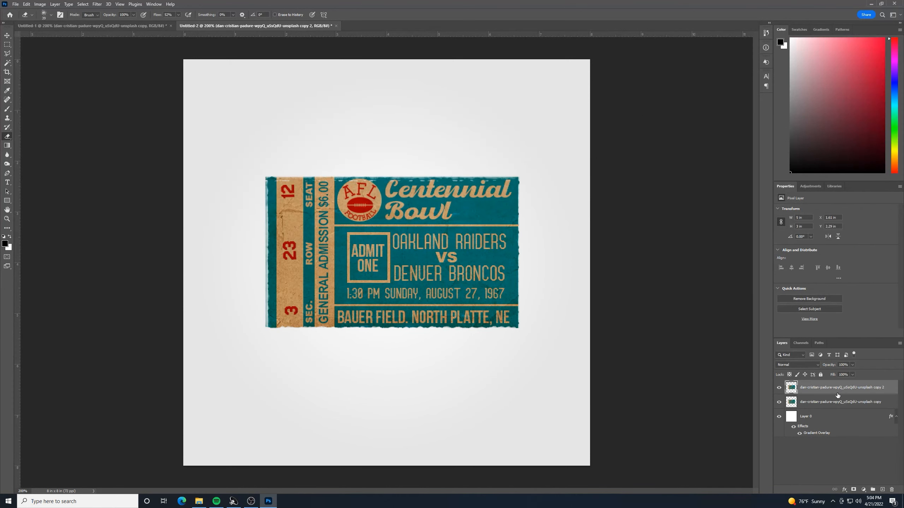
Turn the lower ticket copy solid black with Levels by lowering the white output level to 0
{"action": "left_click", "coordinate": [832, 406]}
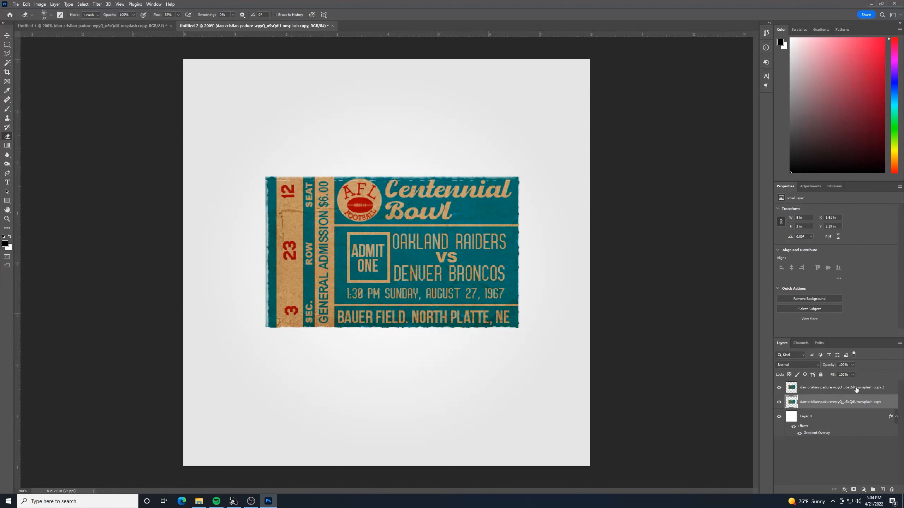
{"action": "key", "text": "ctrl+l"}
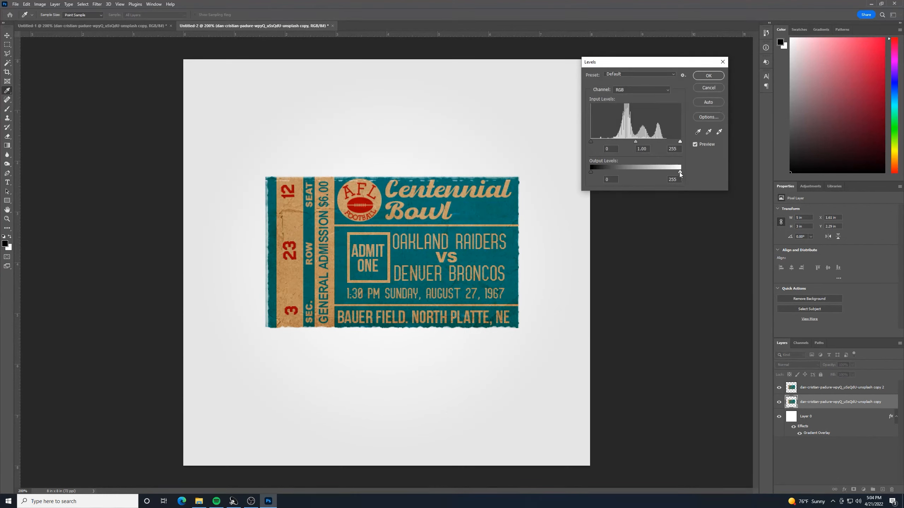
{"action": "left_click_drag", "start_coordinate": [680, 173], "coordinate": [574, 171]}
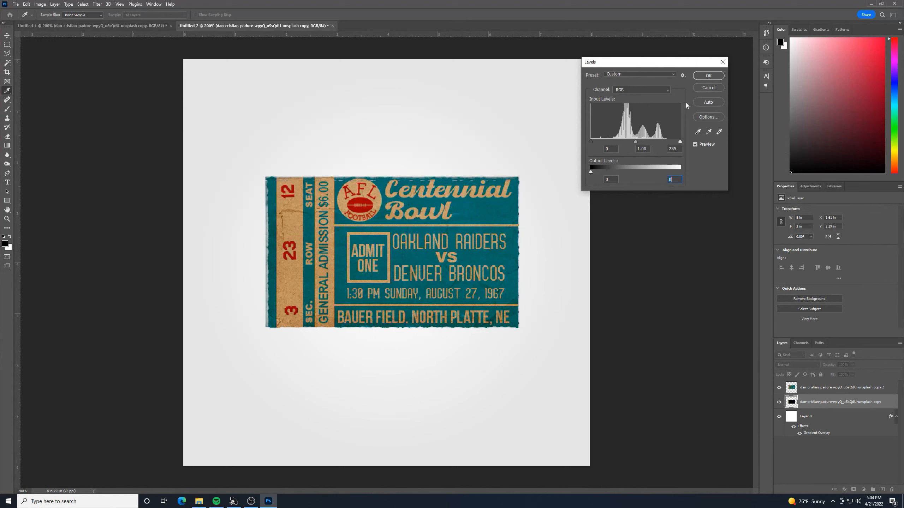
{"action": "left_click", "coordinate": [712, 75]}
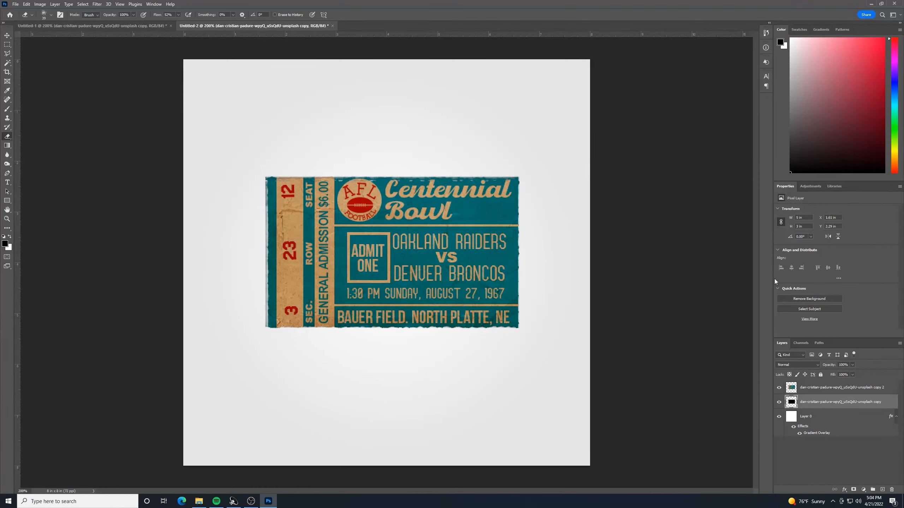
Hide the upper ticket layer, apply a 1.5-pixel Gaussian Blur to the black copy, and show the ticket again
{"action": "left_click", "coordinate": [778, 388]}
{"action": "left_click", "coordinate": [97, 4]}
{"action": "mouse_move", "coordinate": [130, 99]}
{"action": "left_click", "coordinate": [201, 121]}
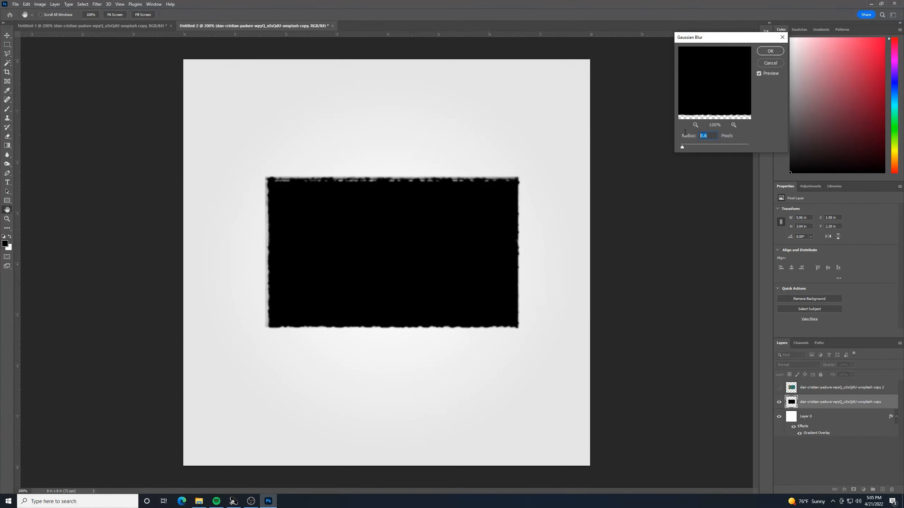
{"action": "type", "text": "1"}
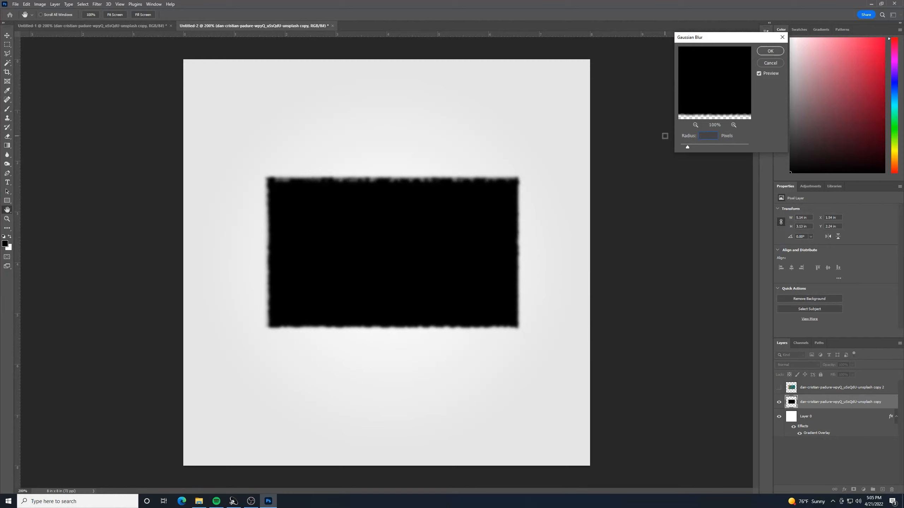
{"action": "type", "text": "1.5"}
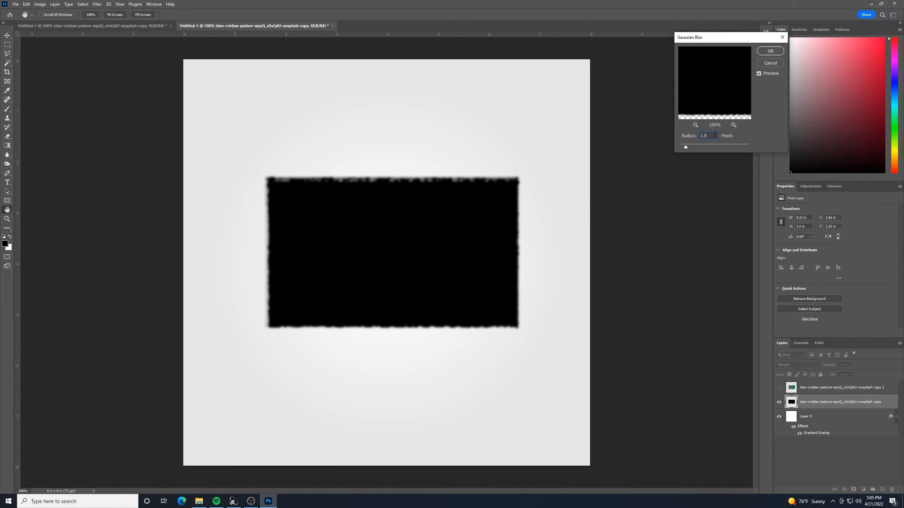
{"action": "key", "text": "BackSpace"}
{"action": "key", "text": "BackSpace"}
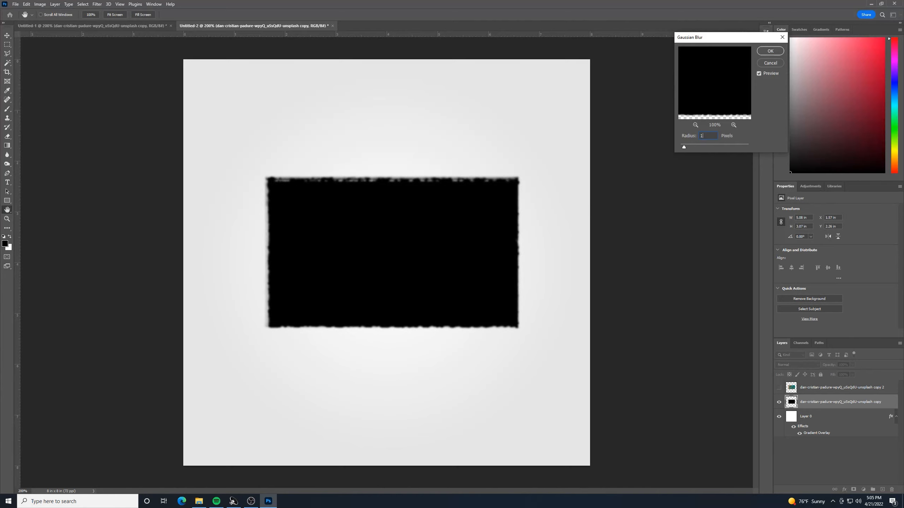
{"action": "type", "text": ".5"}
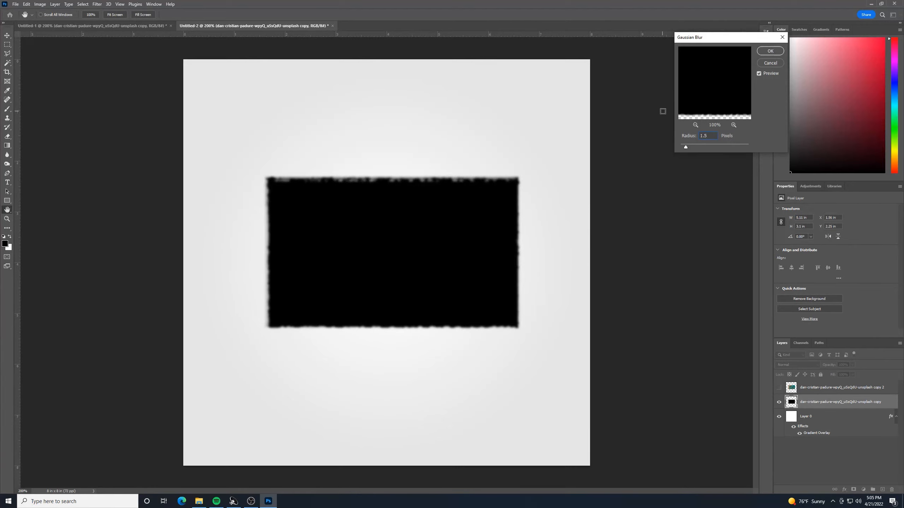
{"action": "left_click", "coordinate": [765, 51]}
{"action": "key", "text": "e"}
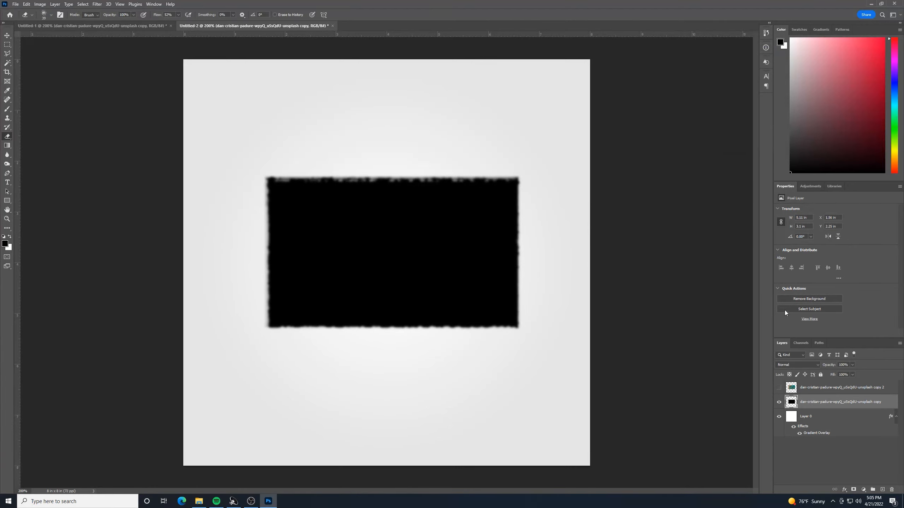
{"action": "left_click", "coordinate": [779, 387]}
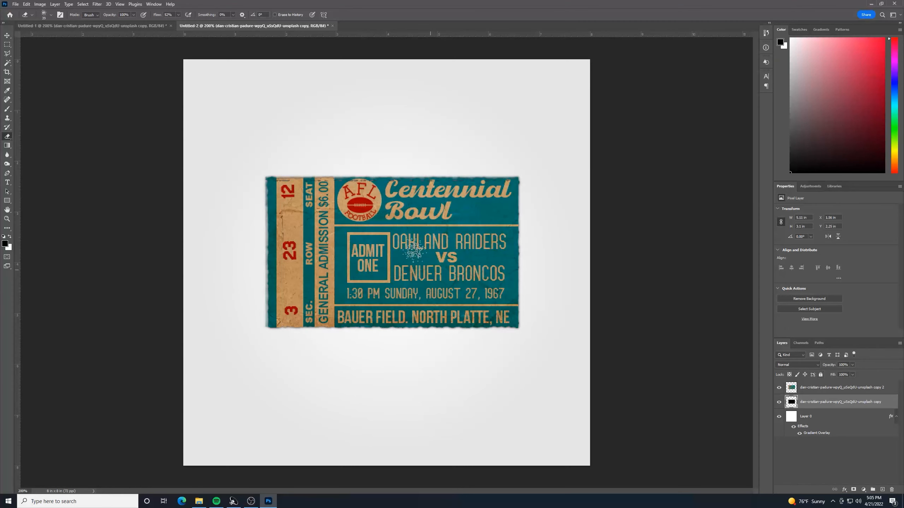
Warp the upper ticket layer by shifting its four corners slightly so the black shadow layer shows around the edges
{"action": "left_click", "coordinate": [825, 390]}
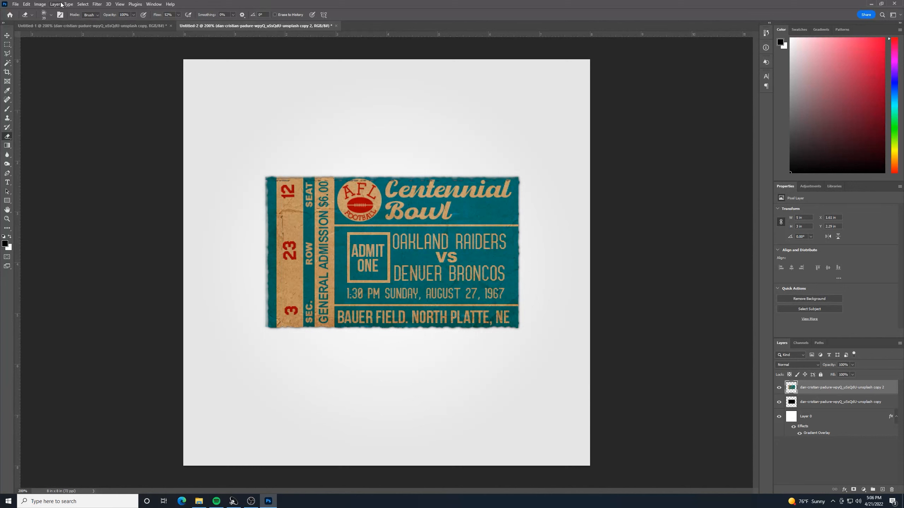
{"action": "left_click", "coordinate": [27, 5]}
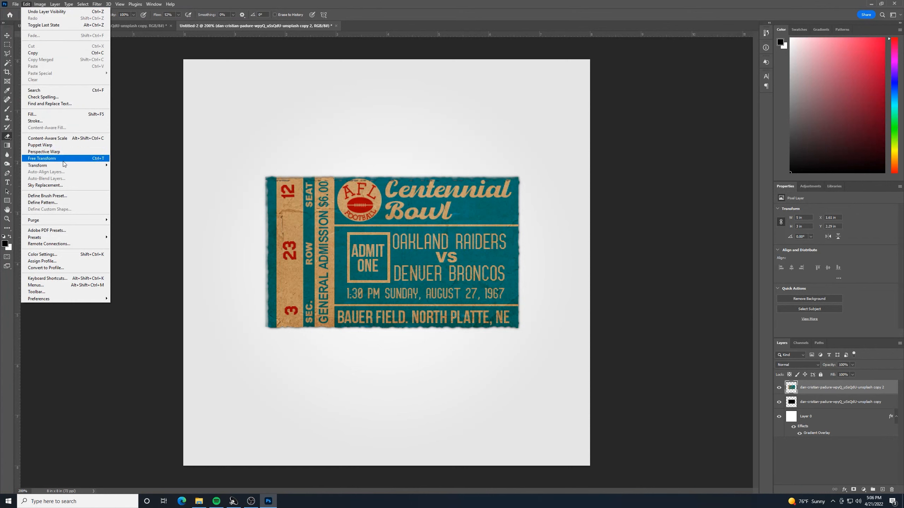
{"action": "mouse_move", "coordinate": [65, 166]}
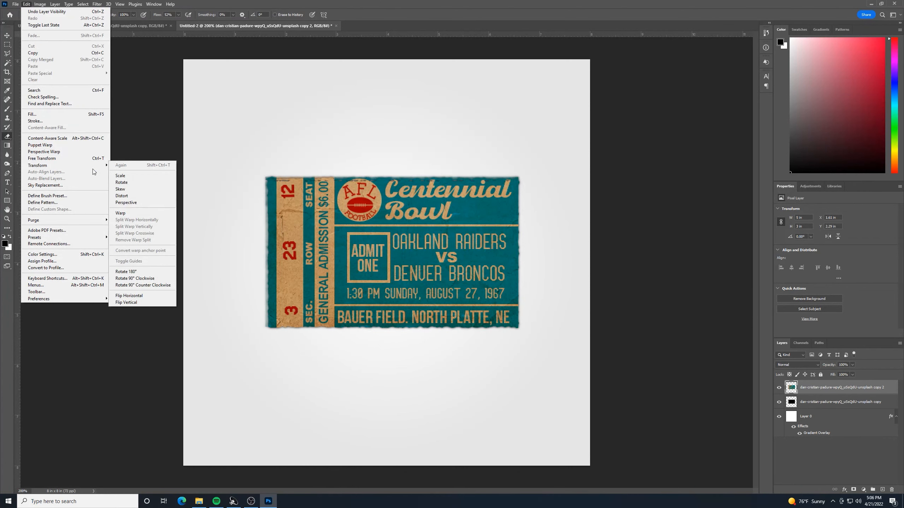
{"action": "left_click", "coordinate": [139, 212]}
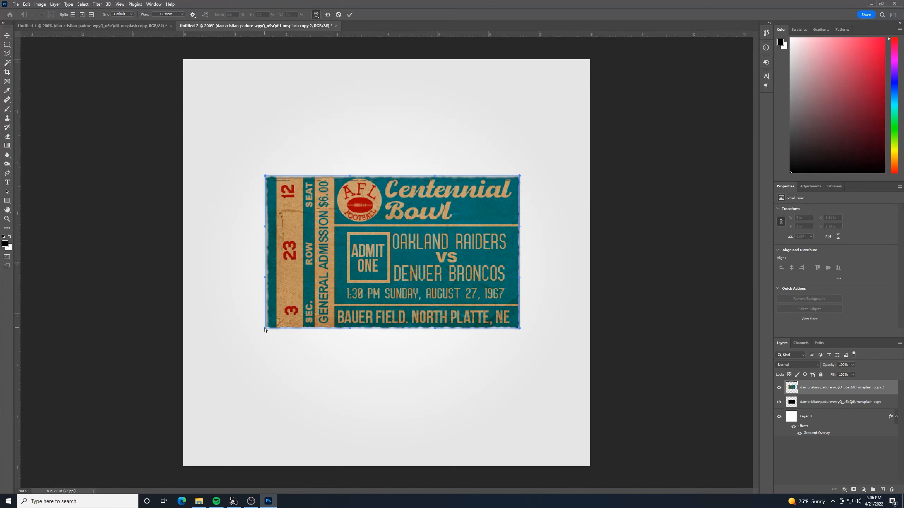
{"action": "left_click_drag", "start_coordinate": [265, 329], "coordinate": [259, 324]}
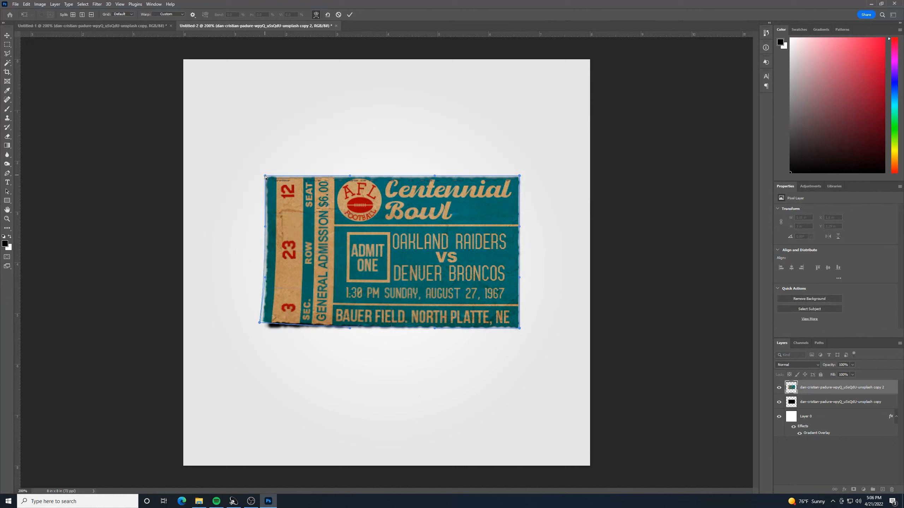
{"action": "left_click_drag", "start_coordinate": [265, 176], "coordinate": [260, 181]}
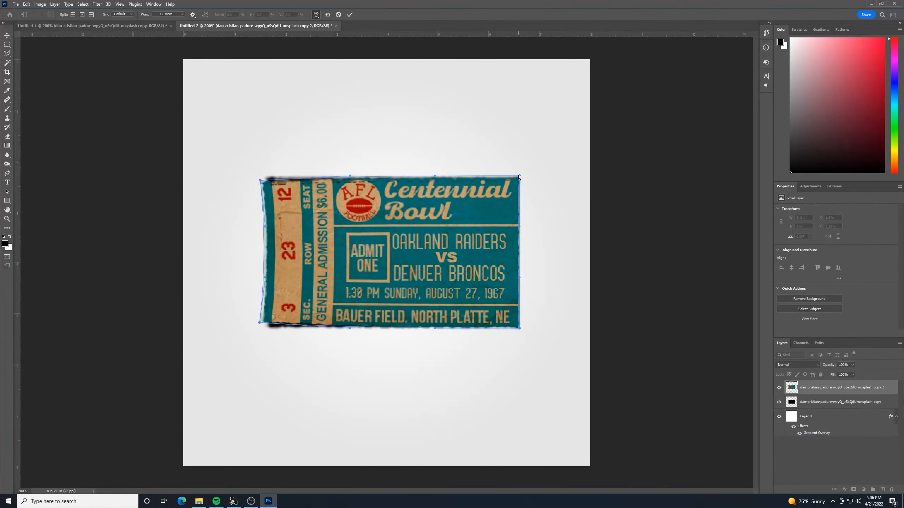
{"action": "left_click_drag", "start_coordinate": [519, 177], "coordinate": [514, 174]}
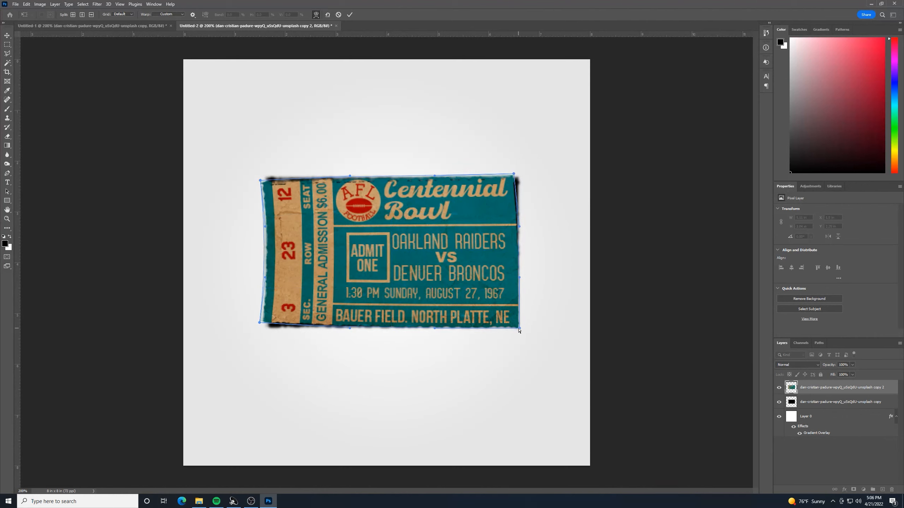
{"action": "left_click_drag", "start_coordinate": [520, 329], "coordinate": [523, 325]}
{"action": "key", "text": "Return"}
{"action": "key", "text": "e"}
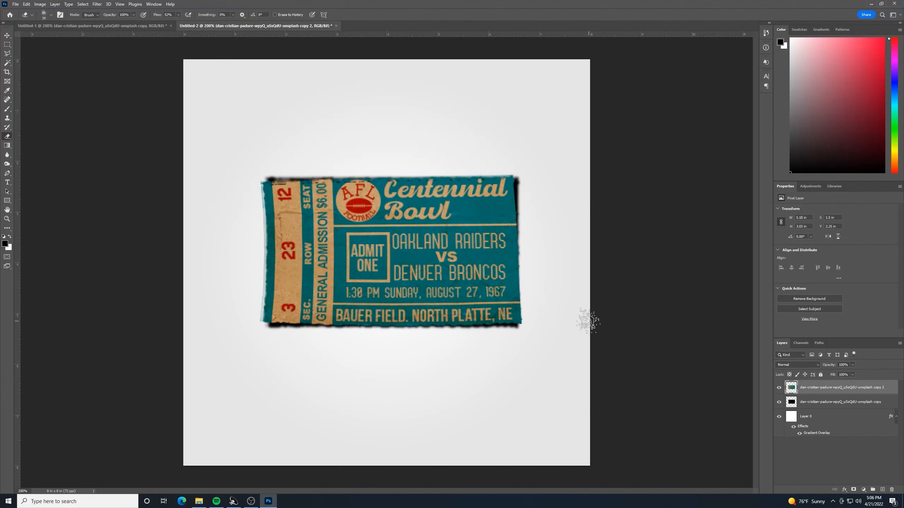
Lower the opacity of the blurred black shadow layer to 50%
{"action": "left_click", "coordinate": [832, 408]}
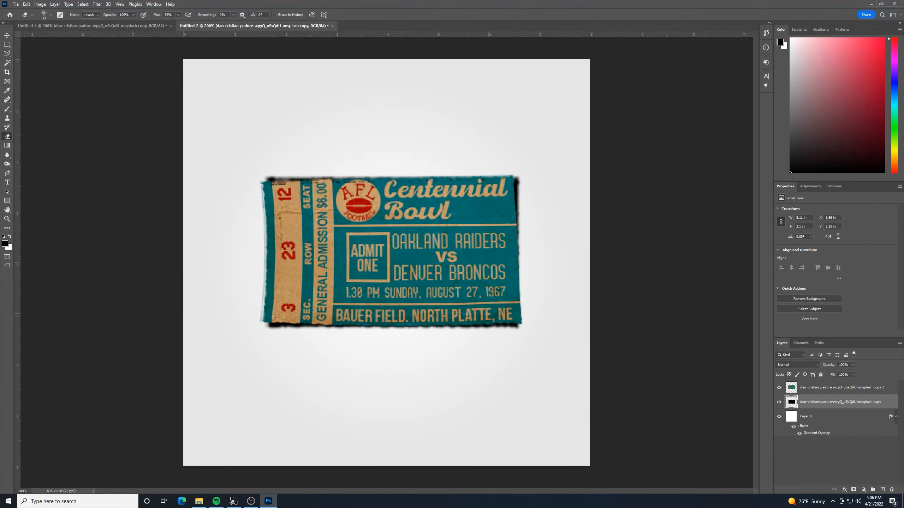
{"action": "left_click", "coordinate": [853, 365]}
{"action": "left_click_drag", "start_coordinate": [843, 372], "coordinate": [831, 375]}
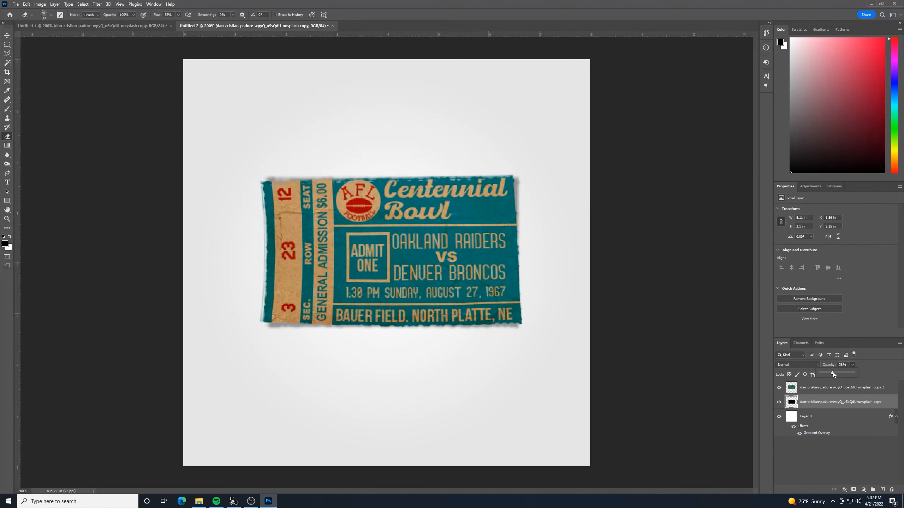
{"action": "left_click_drag", "start_coordinate": [834, 372], "coordinate": [836, 372]}
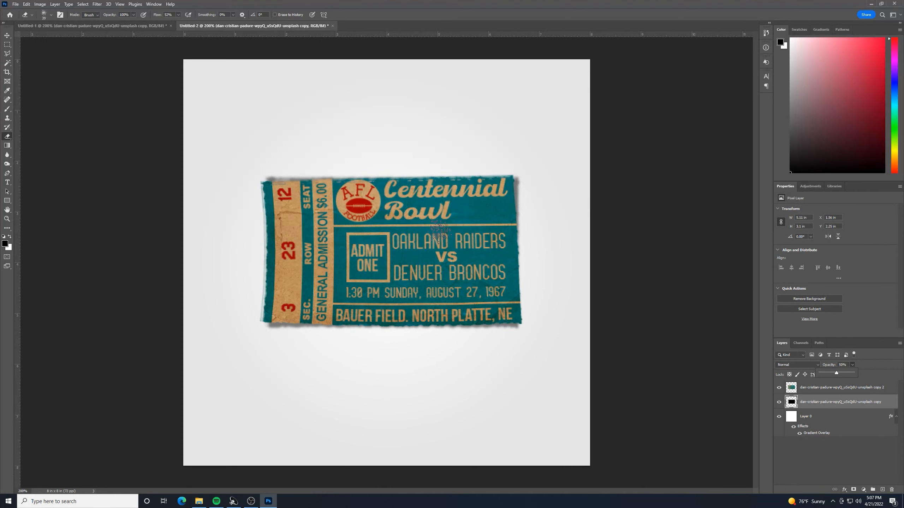
Nudge the shadow layer slightly down and to the right beneath the ticket with the Move tool
{"action": "left_click", "coordinate": [7, 36]}
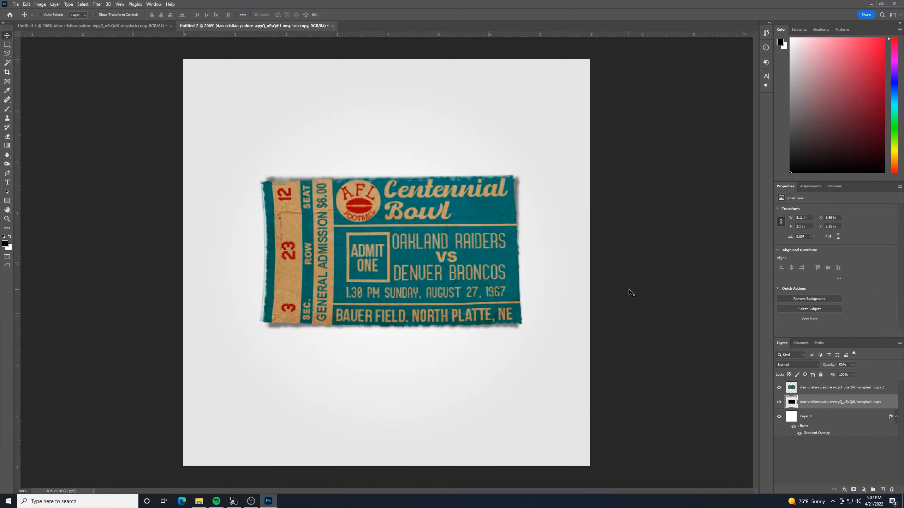
{"action": "key", "text": "Down"}
{"action": "key", "text": "Down"}
{"action": "key", "text": "Right"}
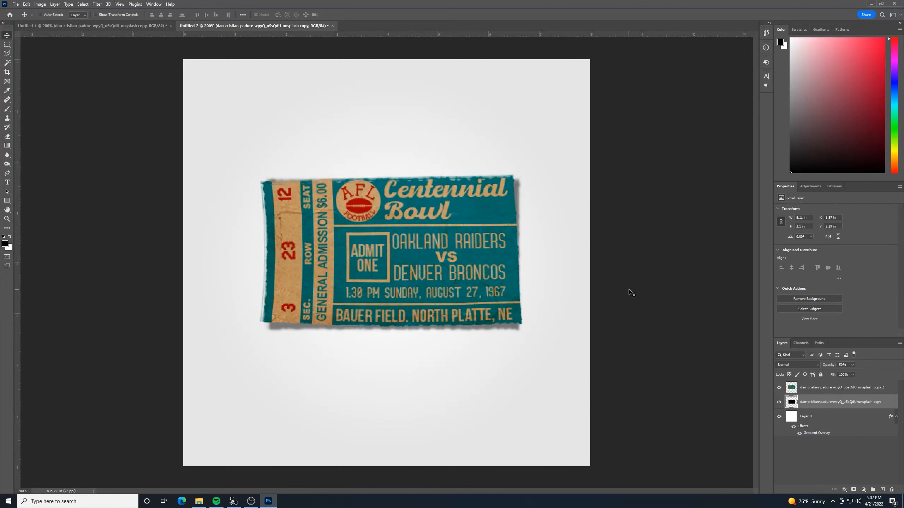
{"action": "key", "text": "Down"}
{"action": "key", "text": "Down"}
{"action": "key", "text": "Right"}
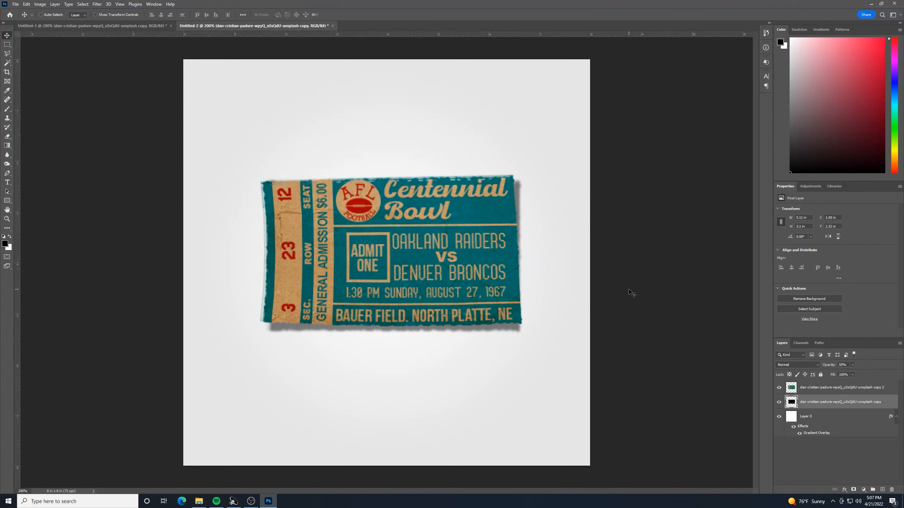
{"action": "key", "text": "Left"}
{"action": "key", "text": "Up"}
{"action": "key", "text": "Up"}
{"action": "key", "text": "Up"}
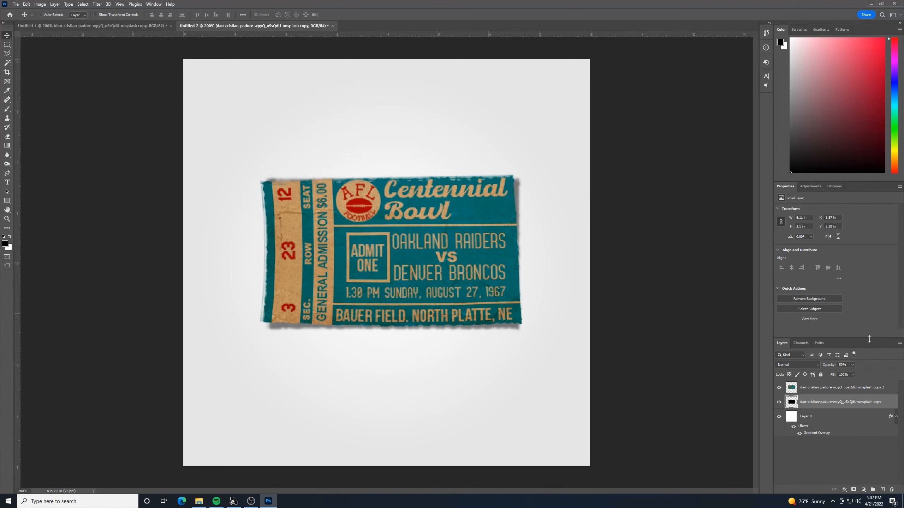
Rotate the ticket and shadow layers together a few degrees counterclockwise
{"action": "left_click", "coordinate": [857, 387], "text": "shift"}
{"action": "key", "text": "ctrl+t"}
{"action": "left_click_drag", "start_coordinate": [533, 330], "coordinate": [541, 325]}
{"action": "key", "text": "Return"}
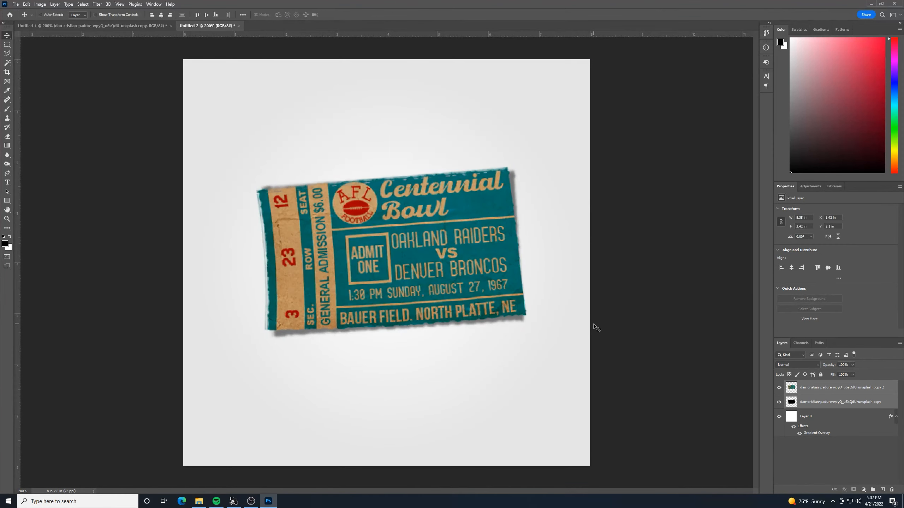
Nudge only the upper ticket layer slightly up and to the right, away from its shadow
{"action": "left_click", "coordinate": [812, 393]}
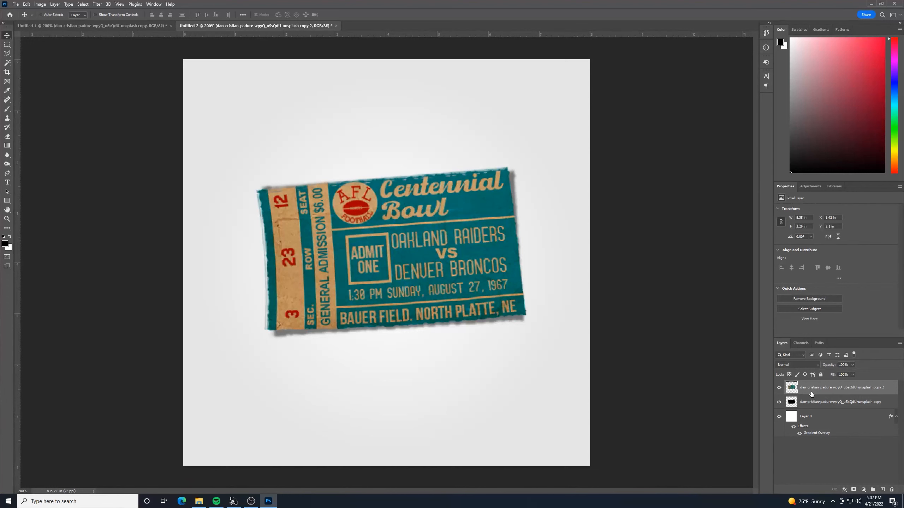
{"action": "key", "text": "Up"}
{"action": "key", "text": "Up"}
{"action": "key", "text": "Right"}
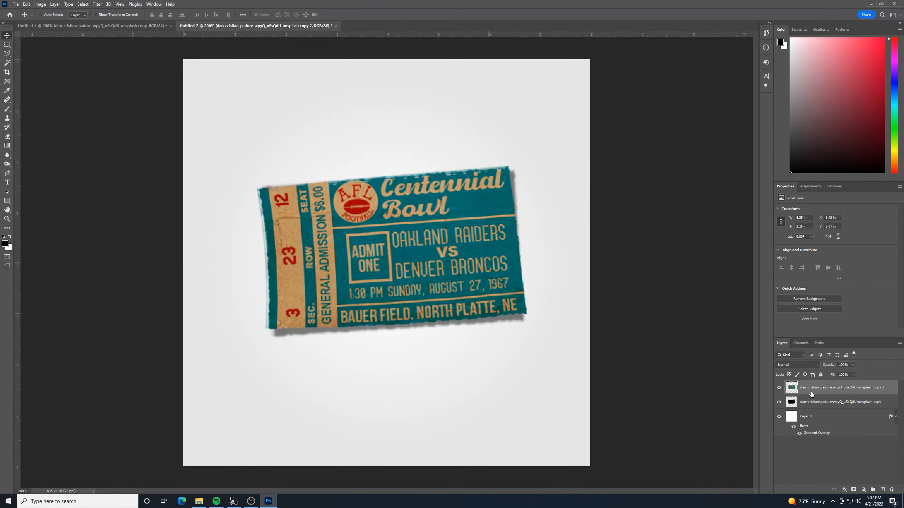
{"action": "key", "text": "Down"}
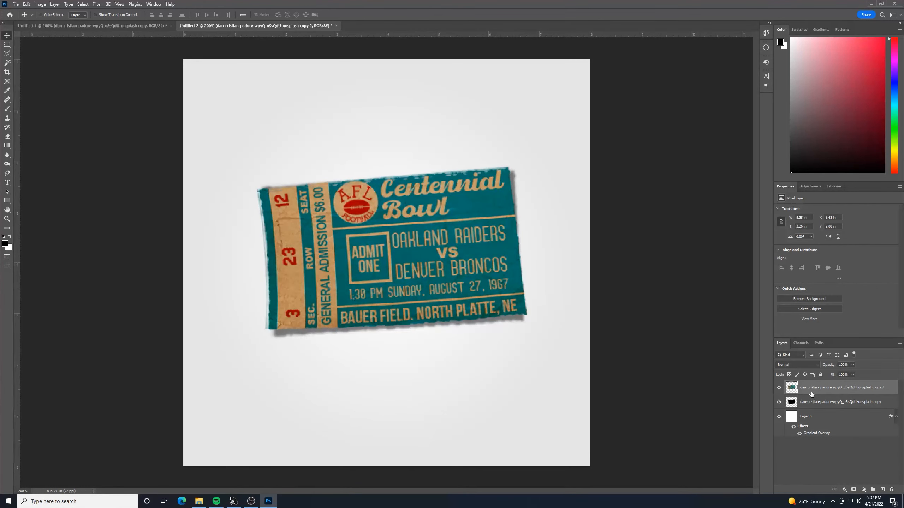
Enlarge the ticket and shadow layers together to about 122%, keeping them centred on the canvas
{"action": "key", "text": "ctrl+minus"}
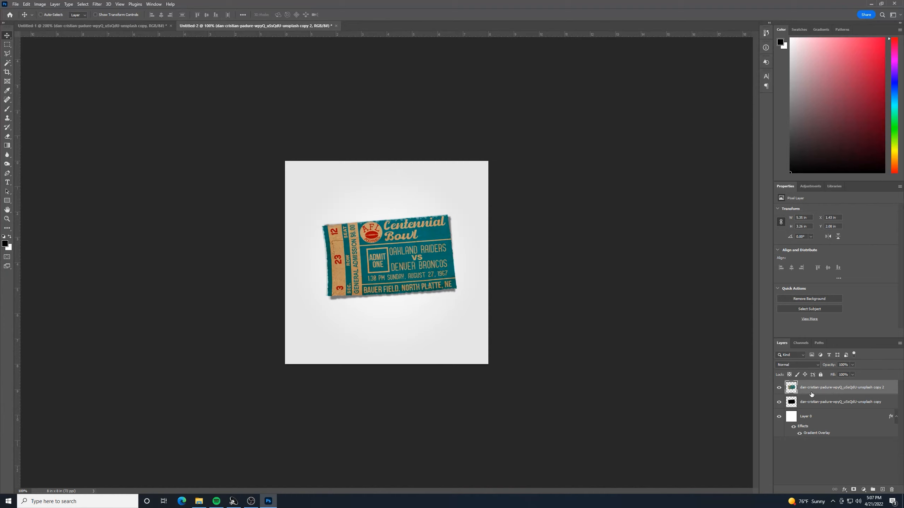
{"action": "left_click", "coordinate": [812, 393], "text": "ctrl"}
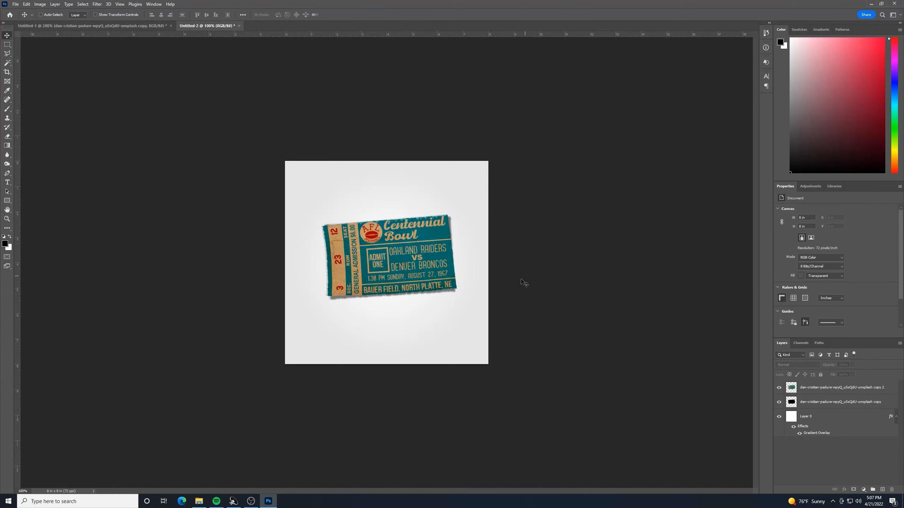
{"action": "left_click", "coordinate": [814, 390]}
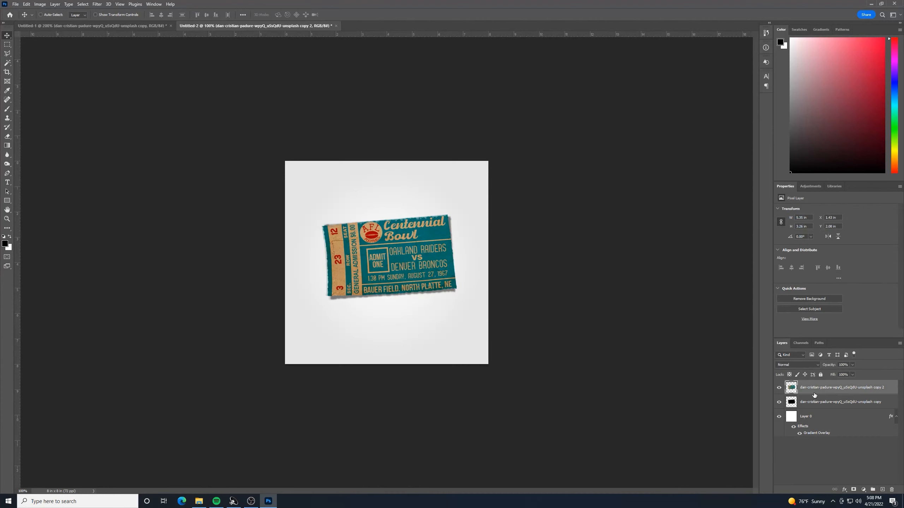
{"action": "left_click", "coordinate": [814, 403], "text": "ctrl"}
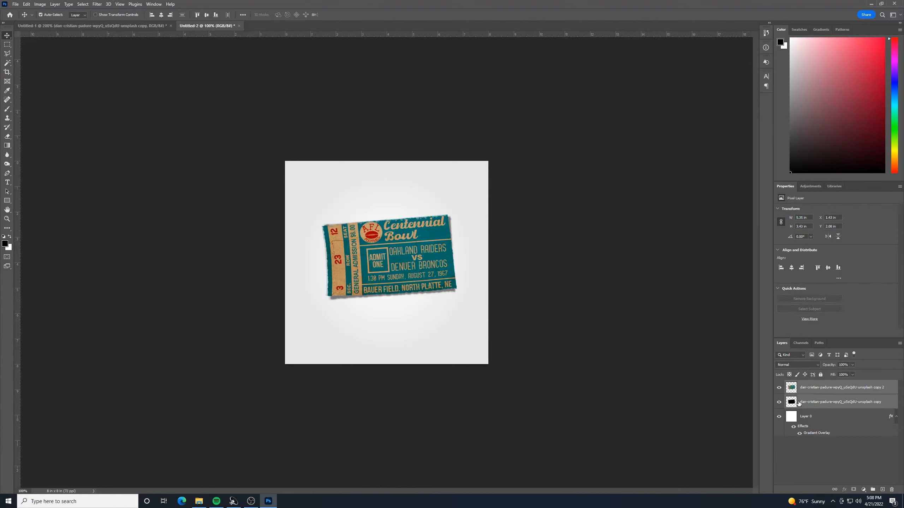
{"action": "key", "text": "ctrl+t"}
{"action": "left_click_drag", "start_coordinate": [461, 304], "coordinate": [444, 290]}
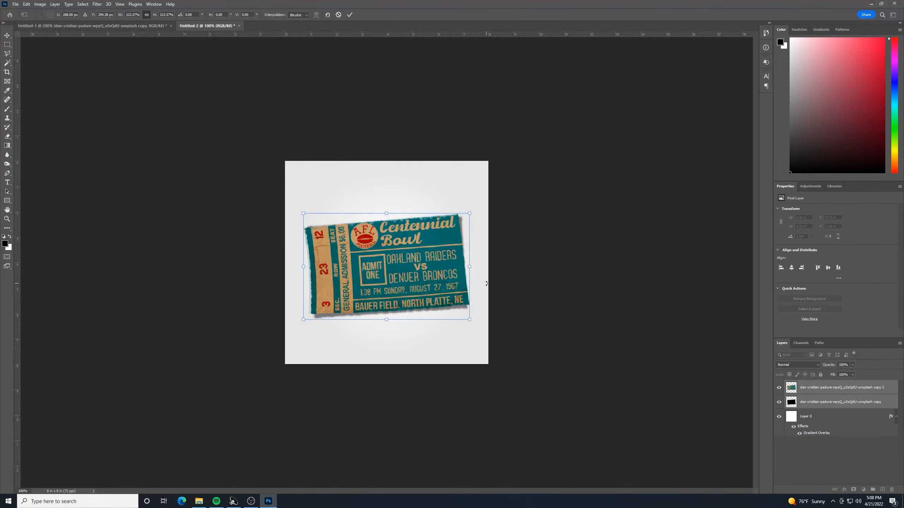
{"action": "key", "text": "Return"}
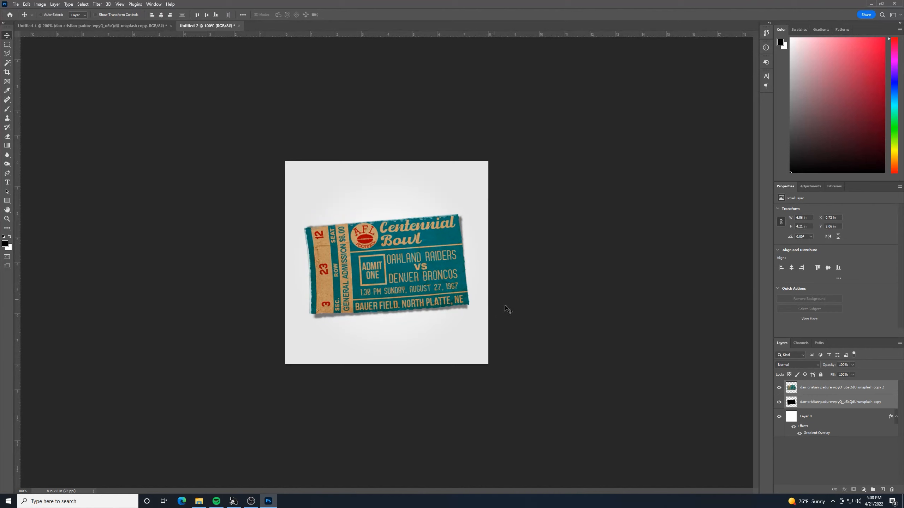
Rotate the upper ticket layer about 1.2° clockwise and shift it slightly up and left over its shadow
{"action": "left_click", "coordinate": [805, 387]}
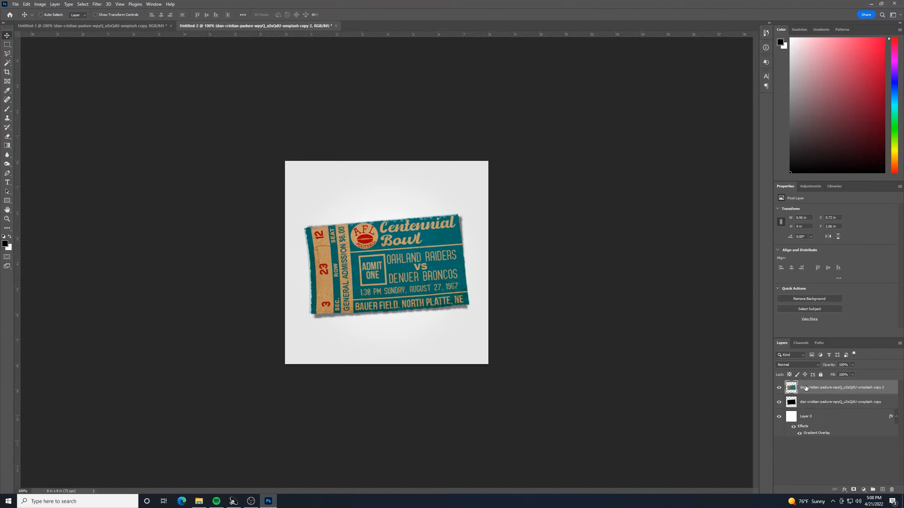
{"action": "key", "text": "ctrl+t"}
{"action": "left_click_drag", "start_coordinate": [499, 313], "coordinate": [498, 316]}
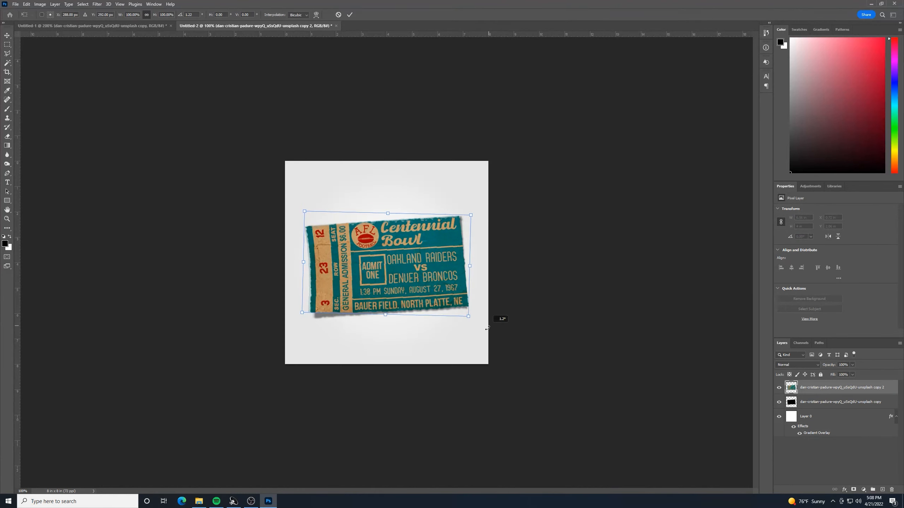
{"action": "left_click_drag", "start_coordinate": [414, 284], "coordinate": [411, 281]}
{"action": "key", "text": "Return"}
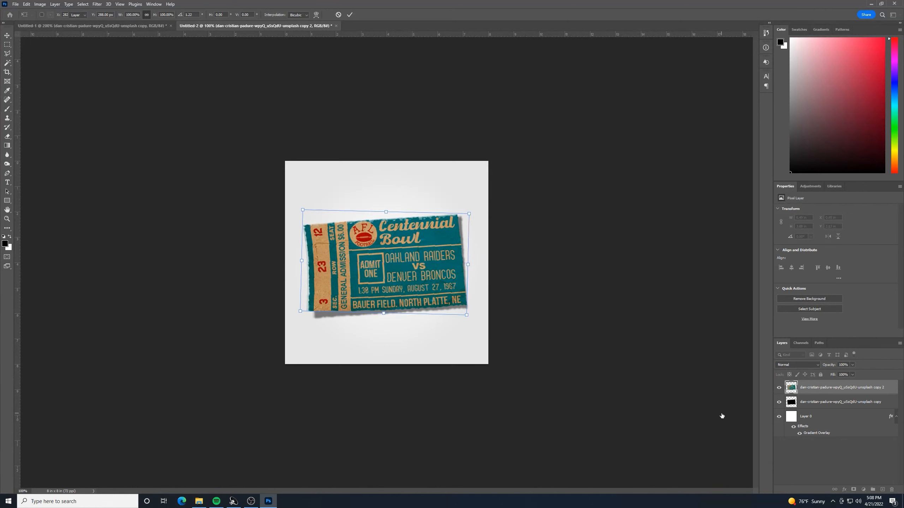
Scale the shadow layer to about 97.3% and shift it about 12 pixels right and 2 pixels up
{"action": "left_click", "coordinate": [839, 406]}
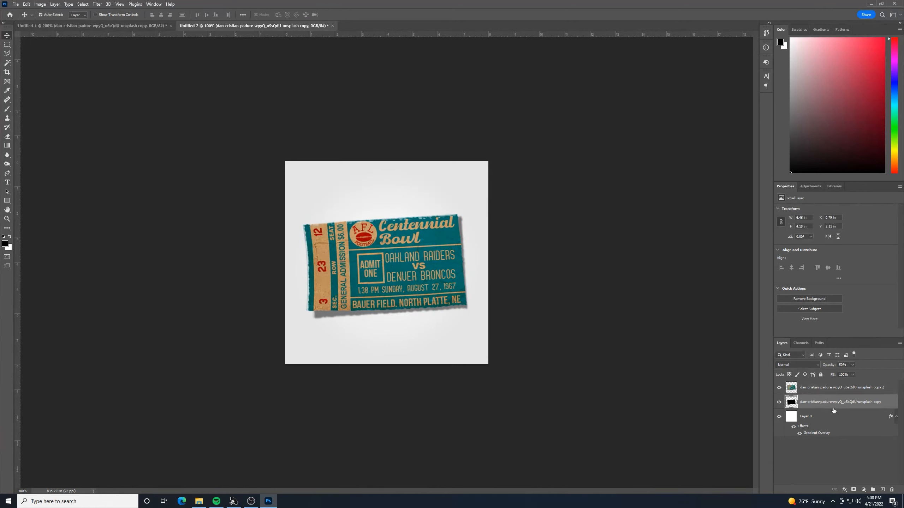
{"action": "key", "text": "ctrl+t"}
{"action": "left_click_drag", "start_coordinate": [469, 320], "coordinate": [465, 316]}
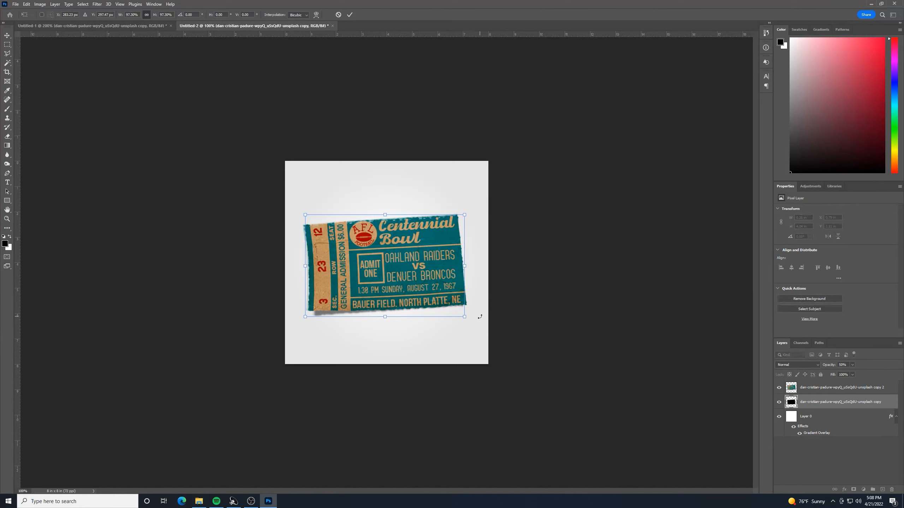
{"action": "key", "text": "Right"}
{"action": "key", "text": "Right"}
{"action": "key", "text": "Right"}
{"action": "key", "text": "Right"}
{"action": "key", "text": "Right"}
{"action": "key", "text": "Right"}
{"action": "key", "text": "Right"}
{"action": "key", "text": "Up"}
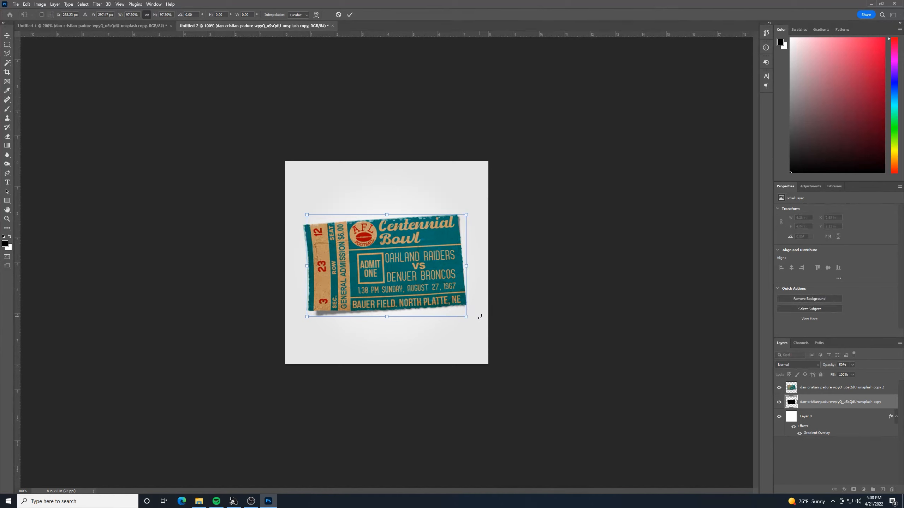
{"action": "key", "text": "Up"}
{"action": "key", "text": "Right"}
{"action": "key", "text": "Right"}
{"action": "key", "text": "Right"}
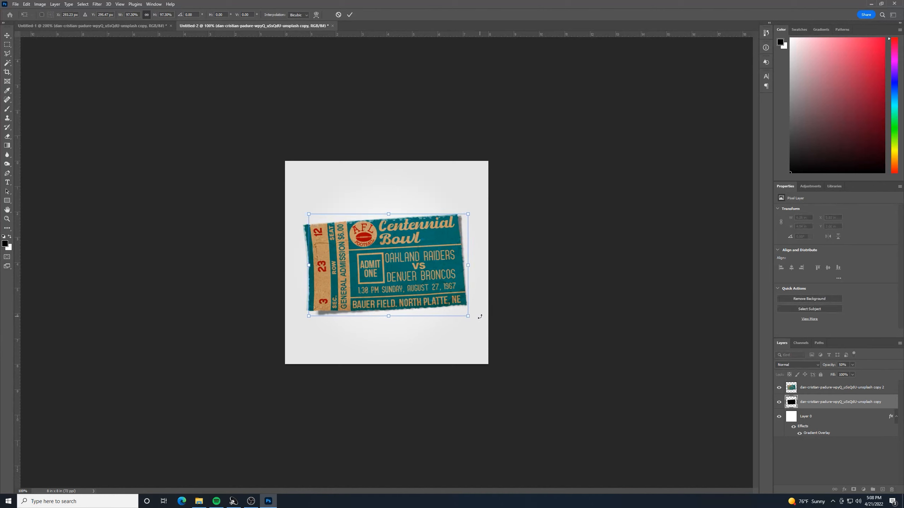
{"action": "key", "text": "Right"}
{"action": "key", "text": "Right"}
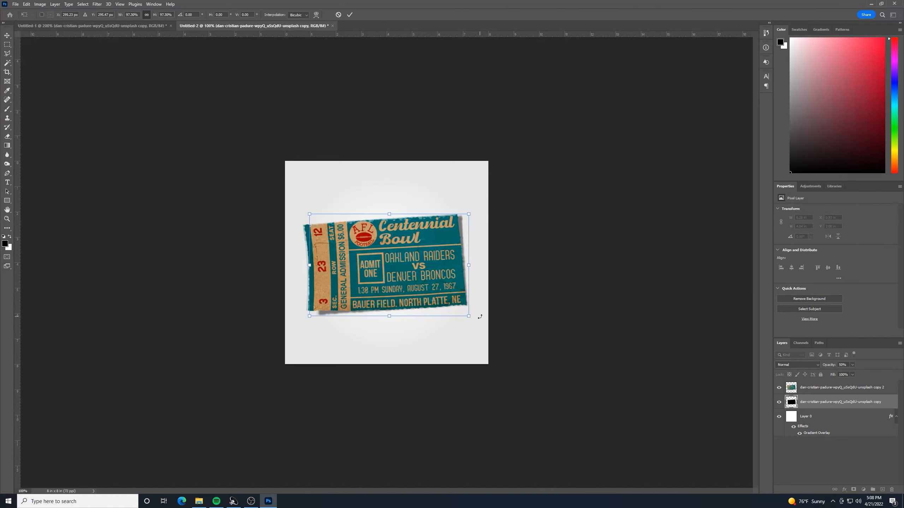
{"action": "key", "text": "Return"}
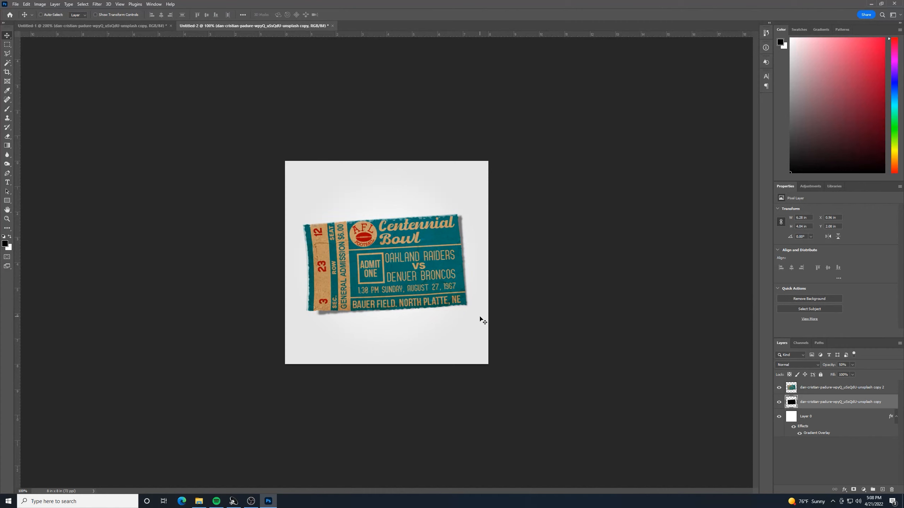
Distort the shadow layer by pulling its left edge outward and down and moving its lower-right corner slightly inward and down
{"action": "key", "text": "ctrl+t"}
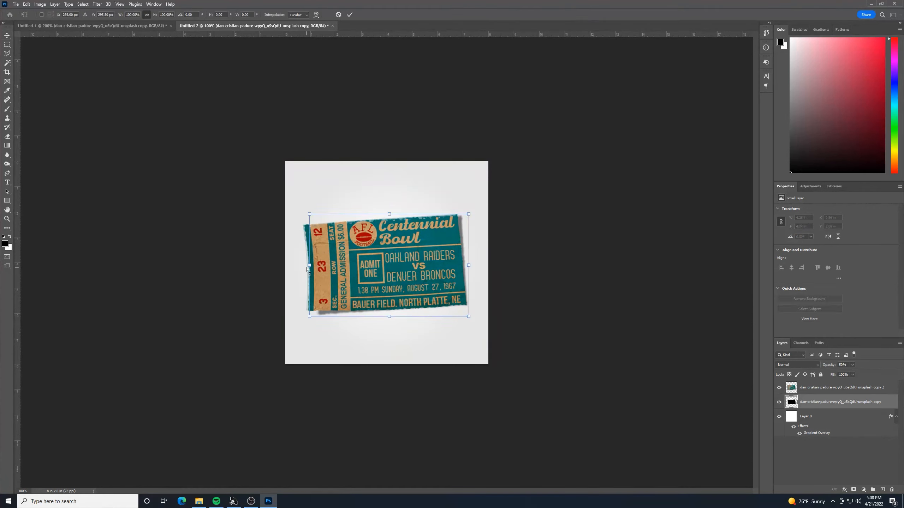
{"action": "left_click_drag", "start_coordinate": [308, 268], "coordinate": [306, 270]}
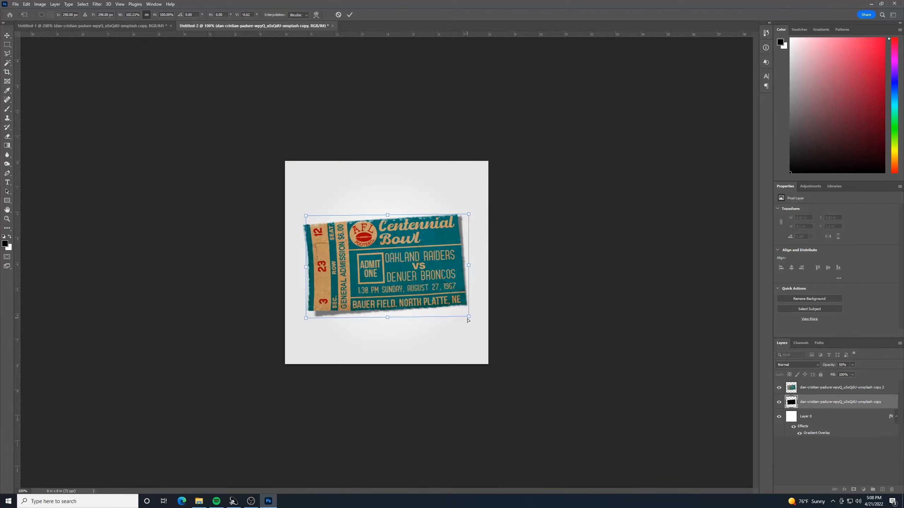
{"action": "left_click_drag", "start_coordinate": [469, 319], "coordinate": [466, 321]}
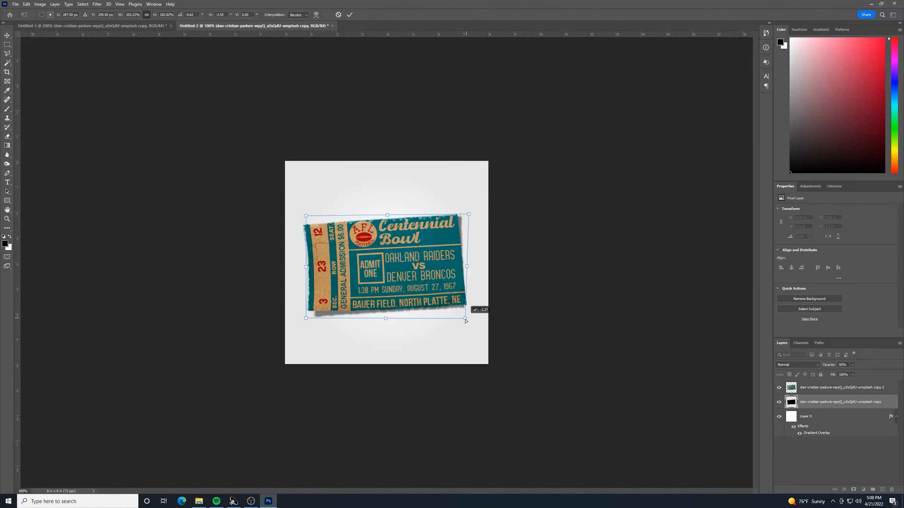
{"action": "key", "text": "Return"}
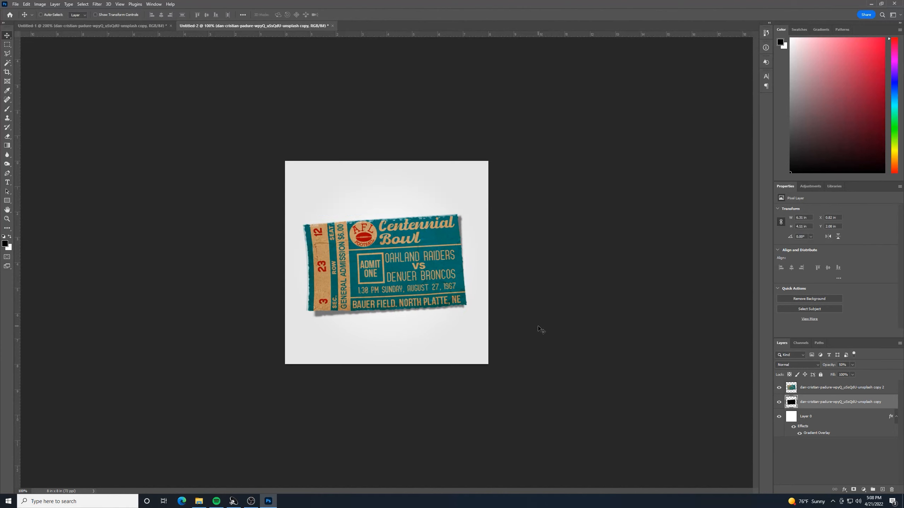